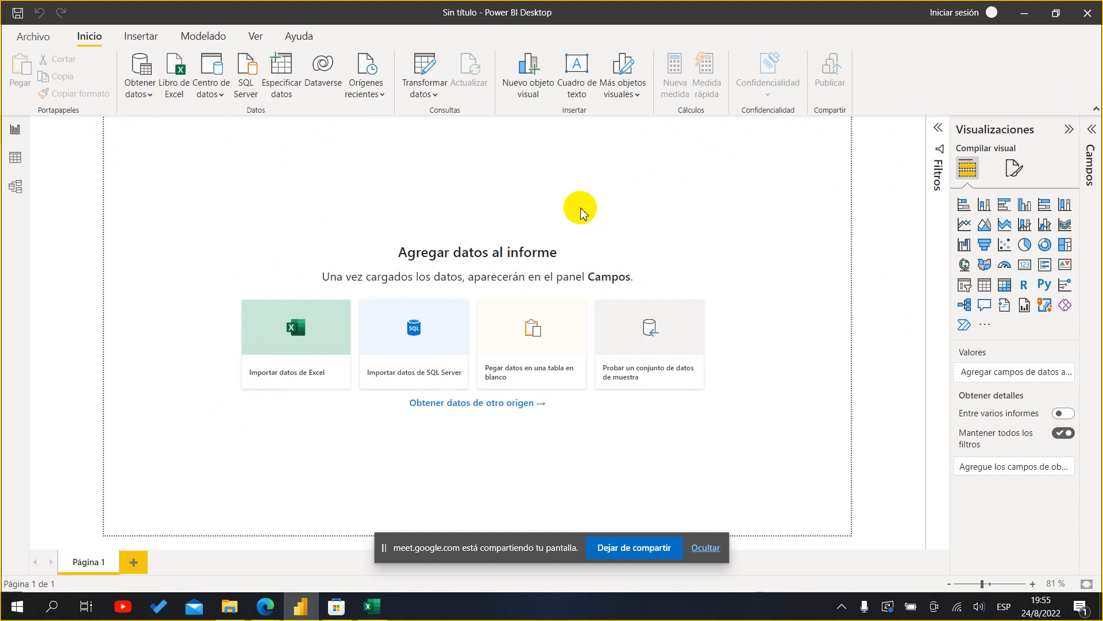
- Switch to Excel and look at the bottom rows of sheet Hoja1 in Libro1
click(380, 611)
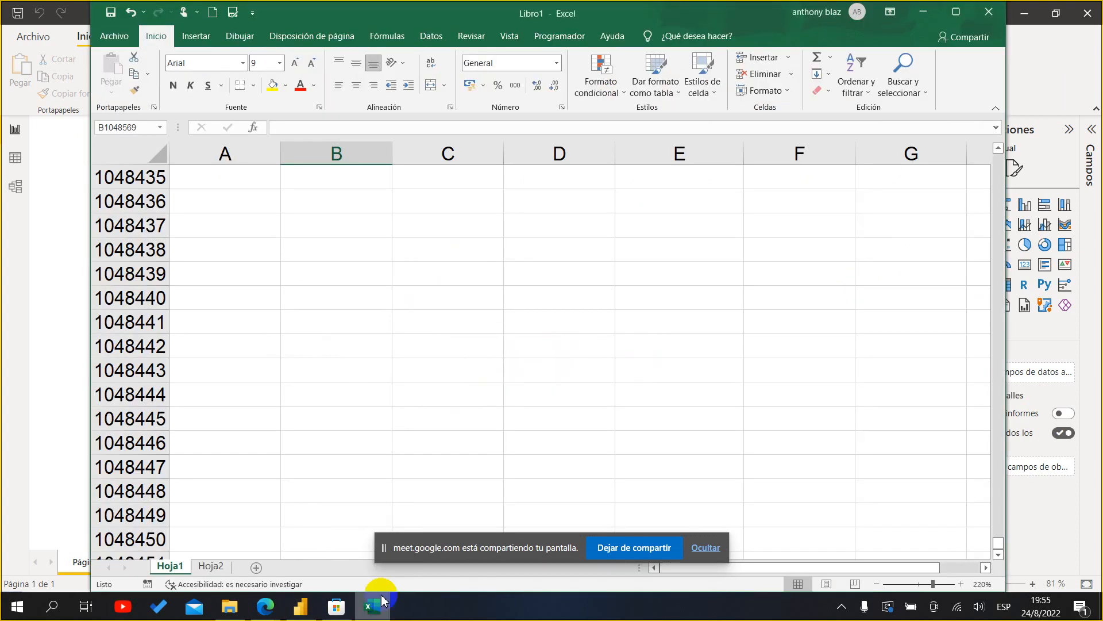
click(364, 129)
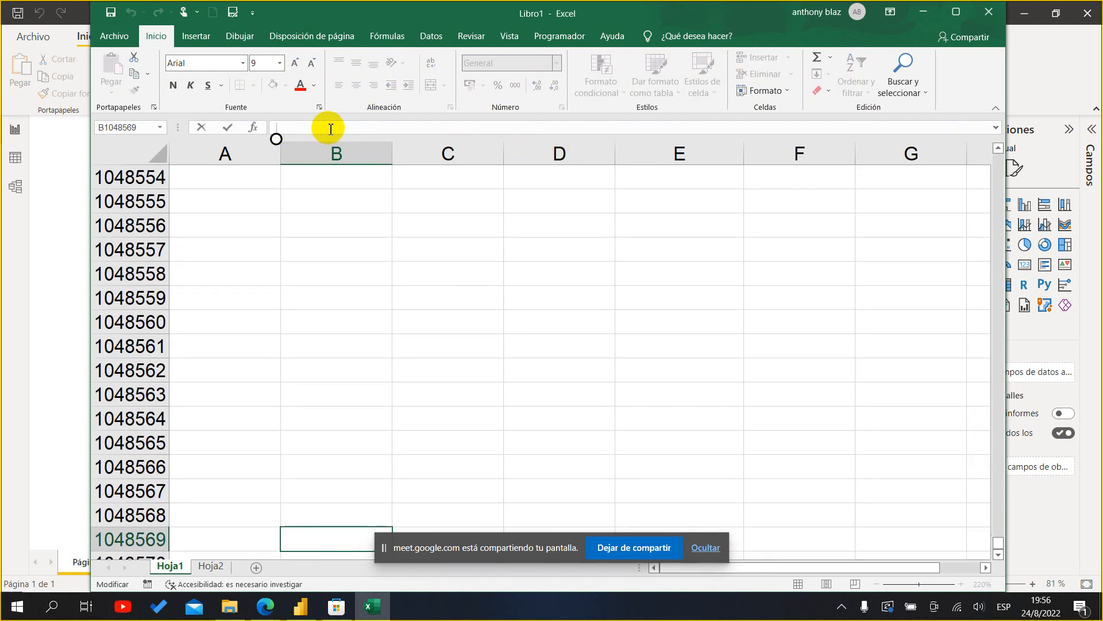
scroll(517, 411, up, 3)
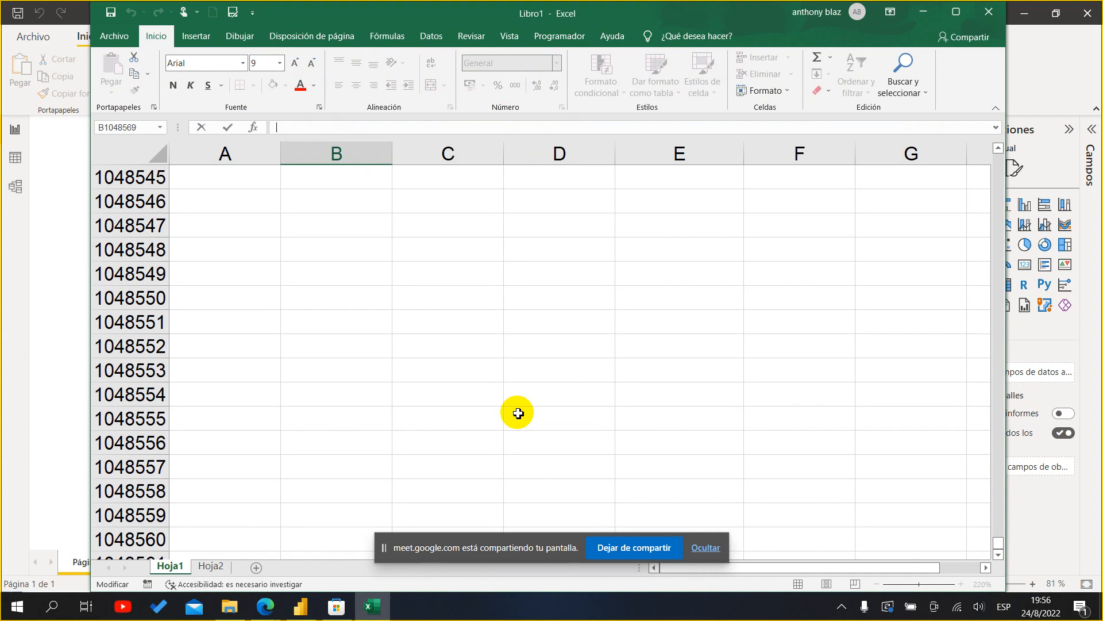
click(518, 404)
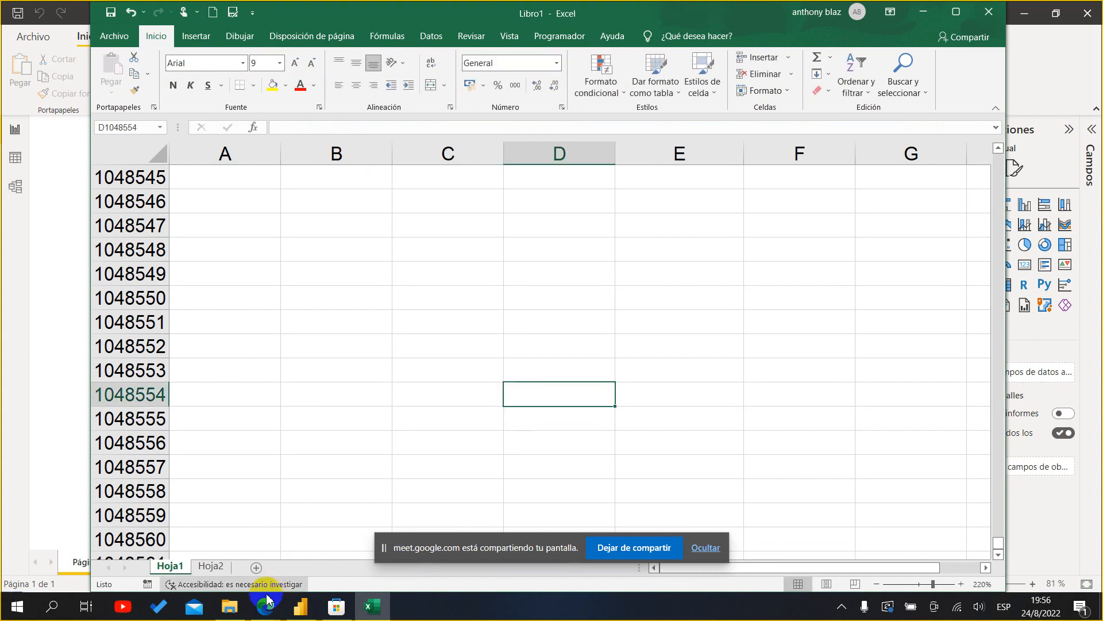
- Switch to the CEGOS Virtual course page in Edge and examine the slide materials listed for module 1, Introducción al análisis de datos
mouse_move(283, 610)
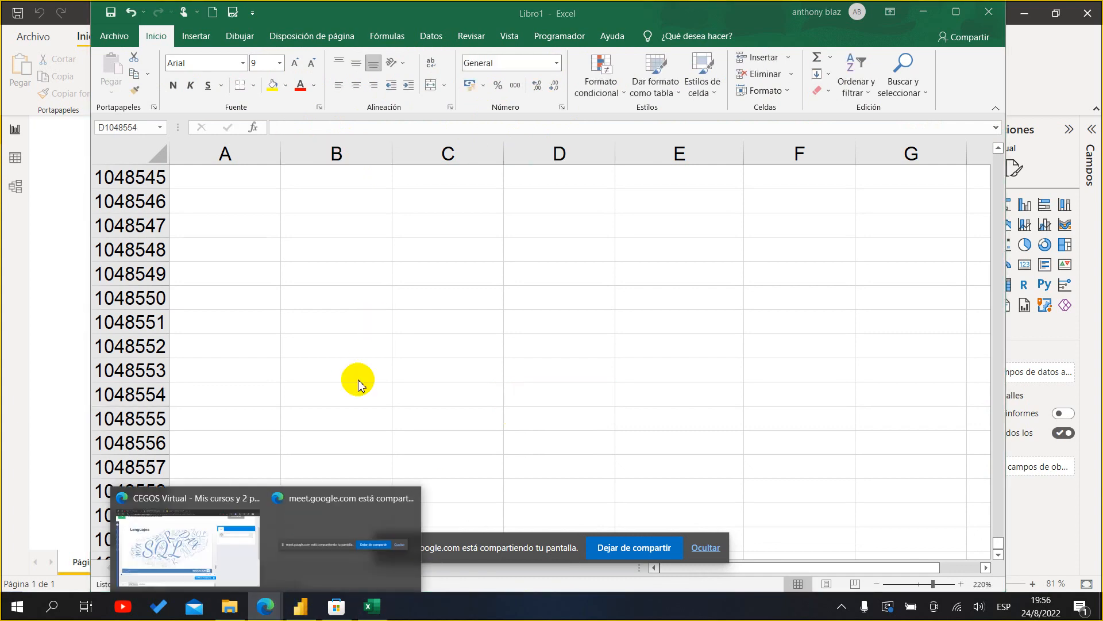
click(213, 571)
click(435, 379)
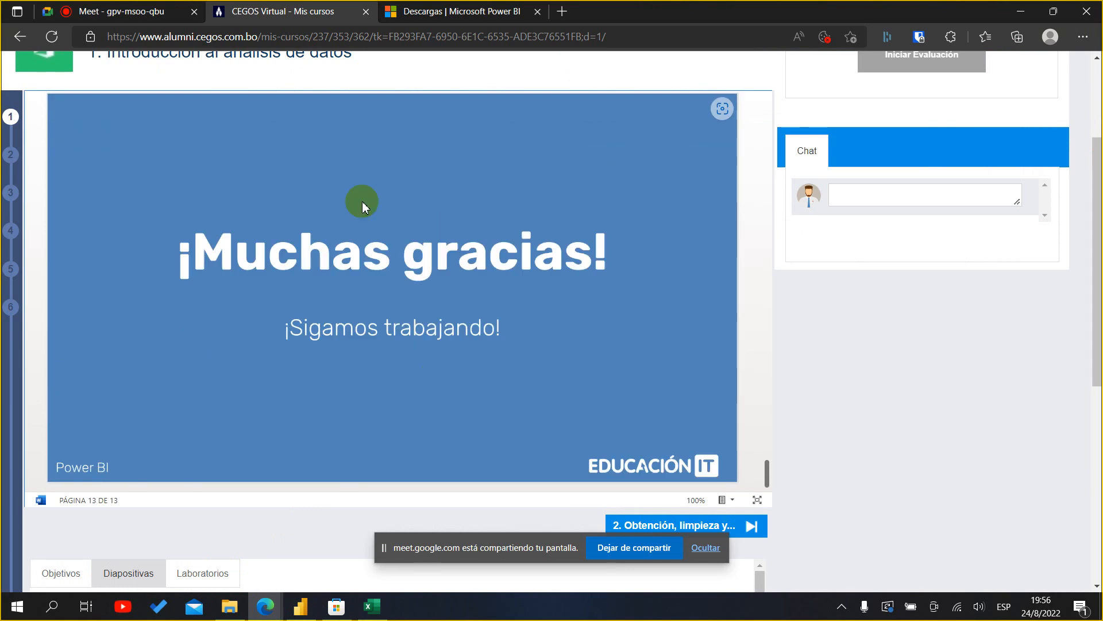
scroll(842, 361, down, 4)
scroll(842, 361, down, 3)
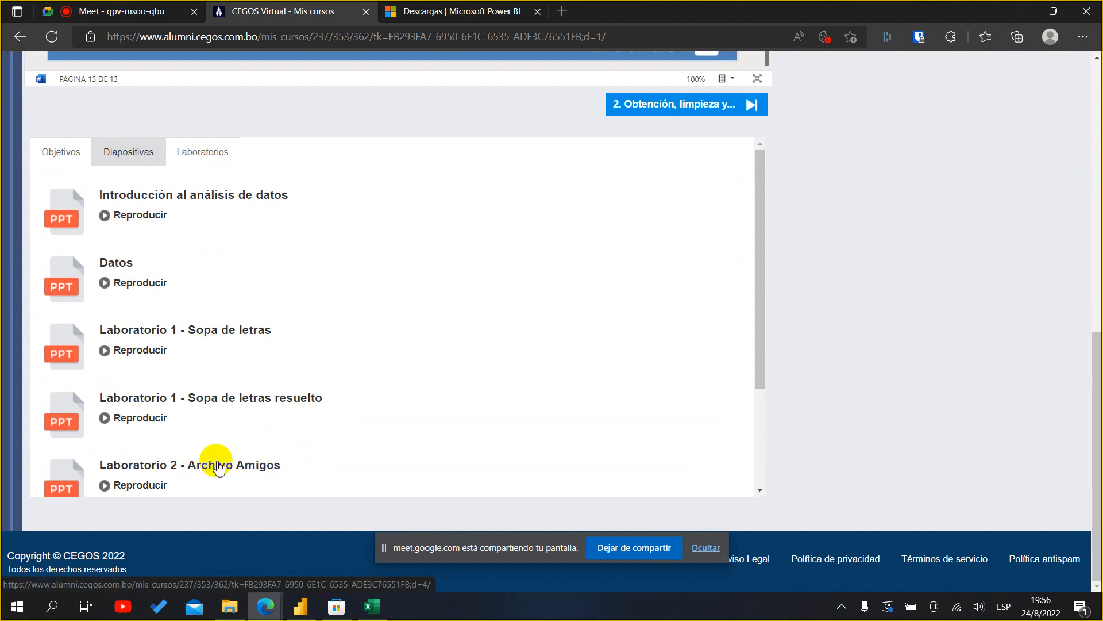
scroll(575, 331, down, 3)
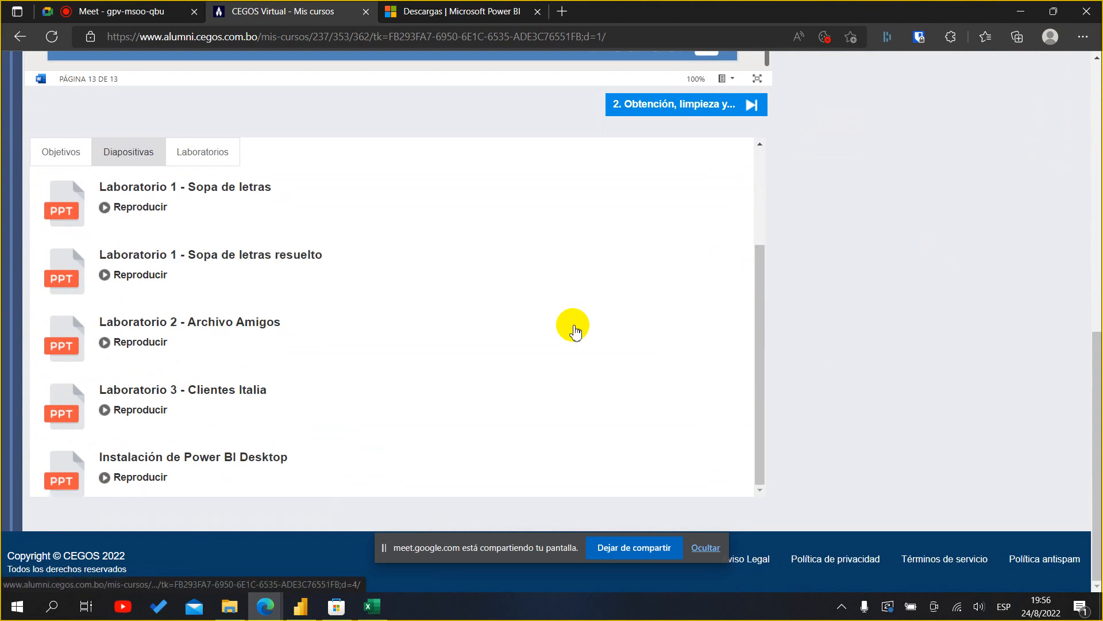
scroll(573, 330, up, 3)
scroll(573, 331, down, 2)
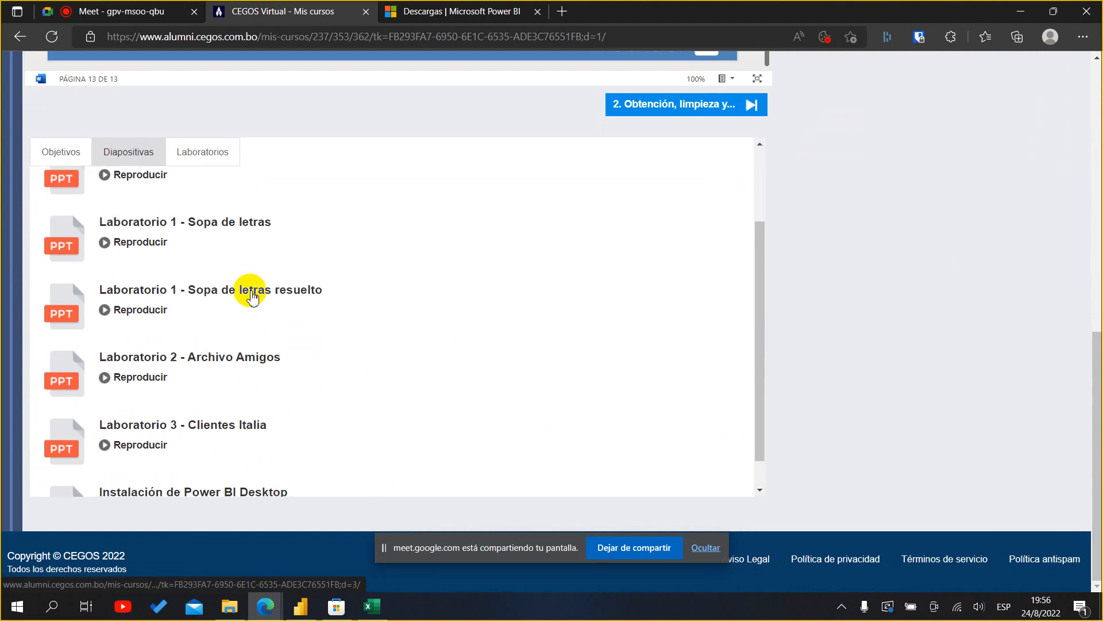
scroll(253, 446, down, 1)
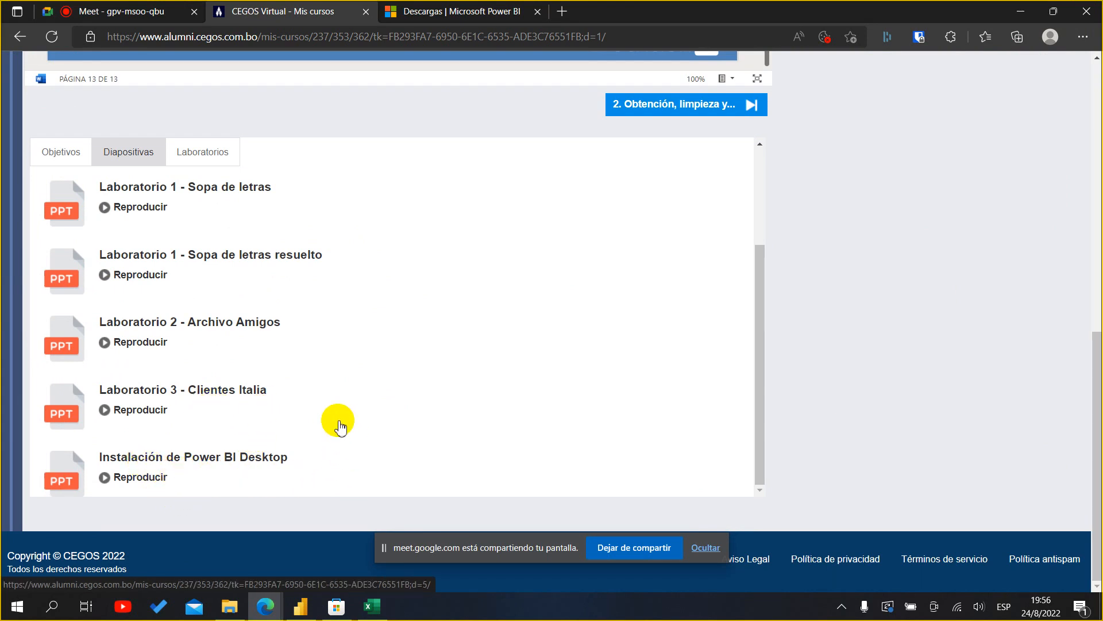
scroll(339, 425, up, 4)
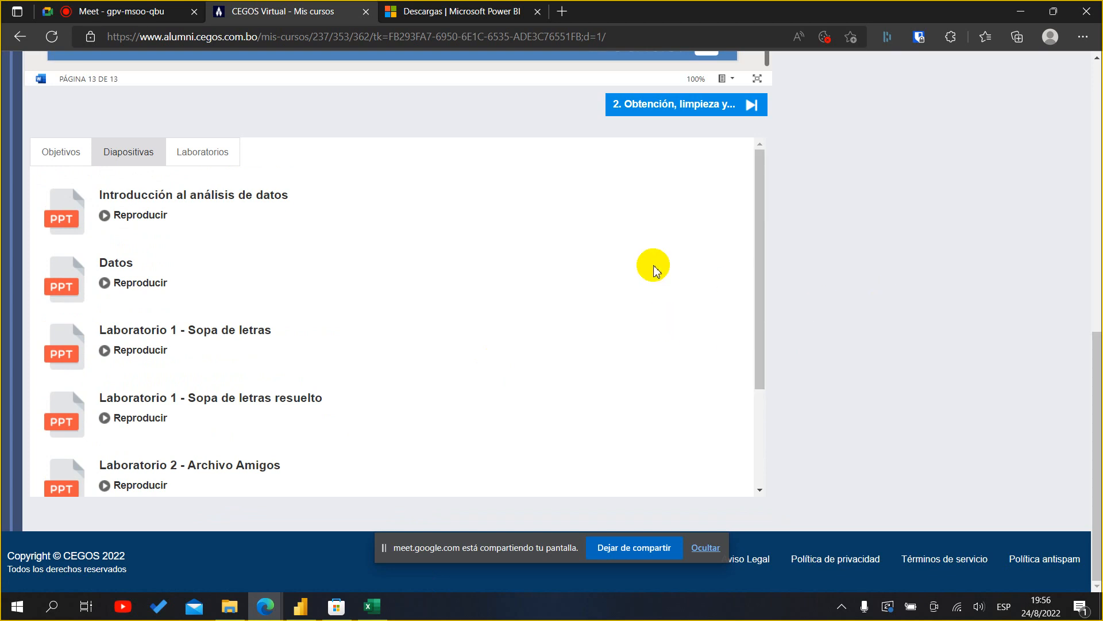
scroll(660, 272, up, 10)
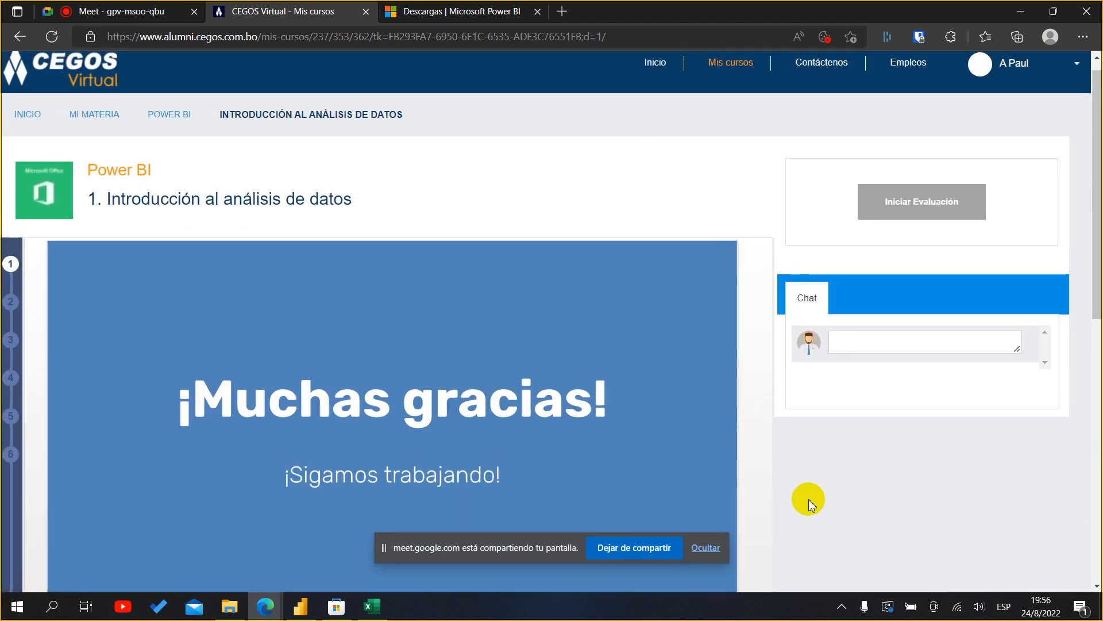
scroll(808, 505, down, 1)
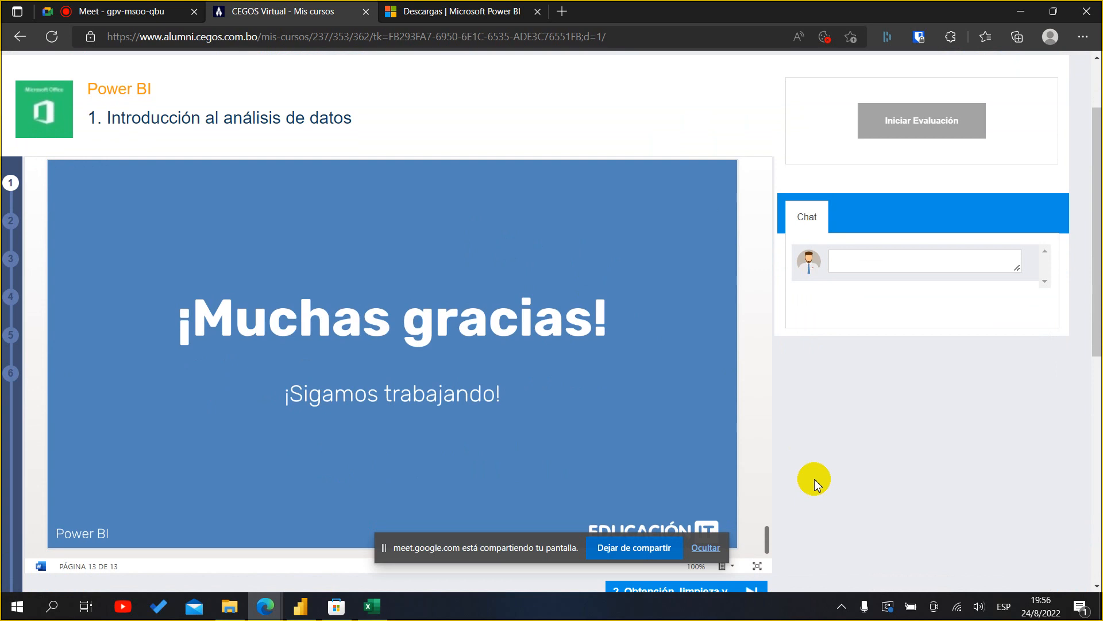
scroll(931, 411, down, 8)
scroll(933, 404, up, 4)
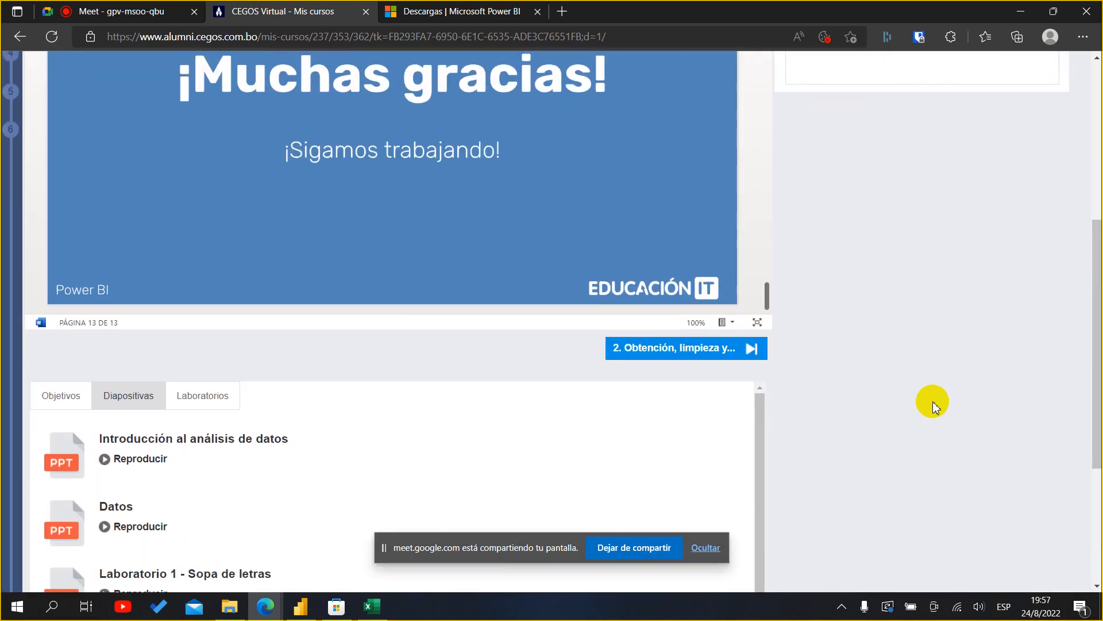
scroll(932, 403, down, 4)
scroll(401, 377, up, 10)
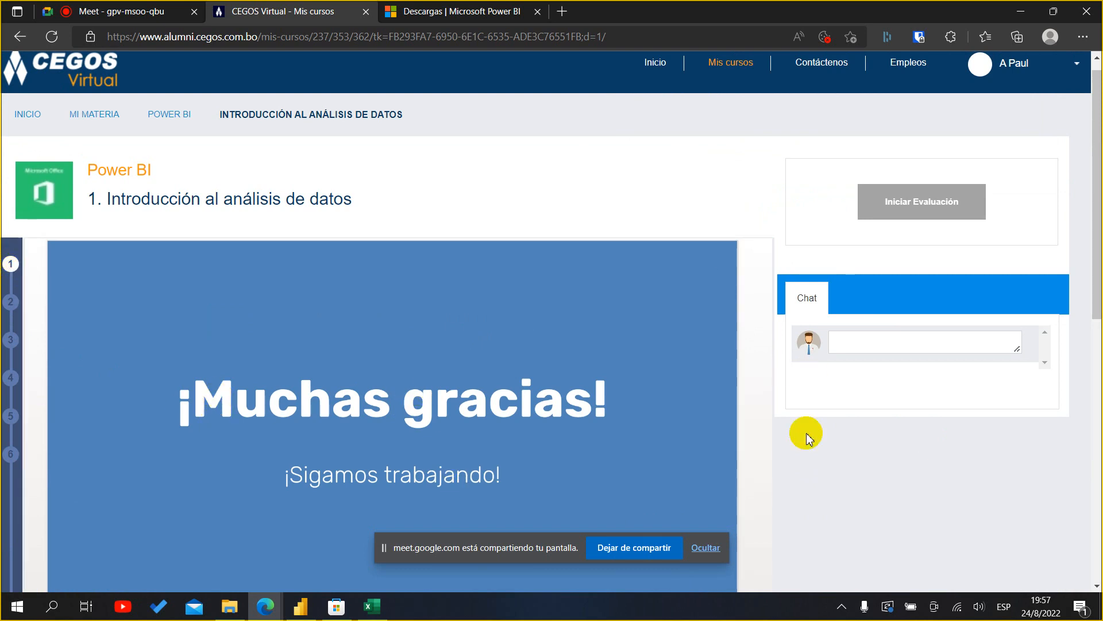
scroll(811, 458, down, 10)
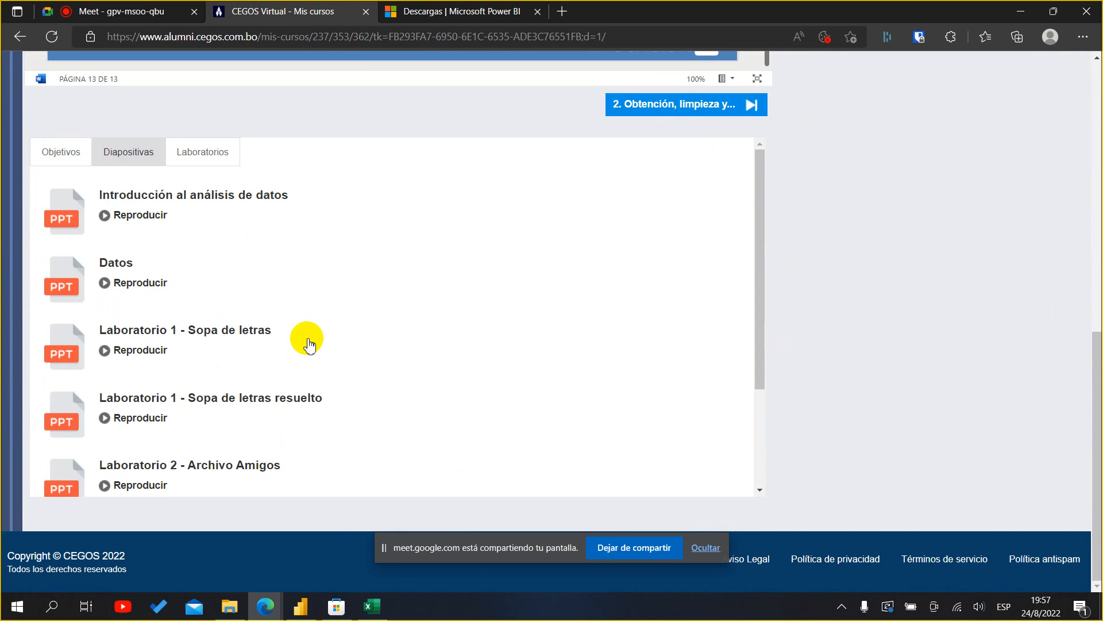
- Open the Instalación de Power BI Desktop document and read through its instructions up to choosing the installer download
scroll(307, 343, down, 3)
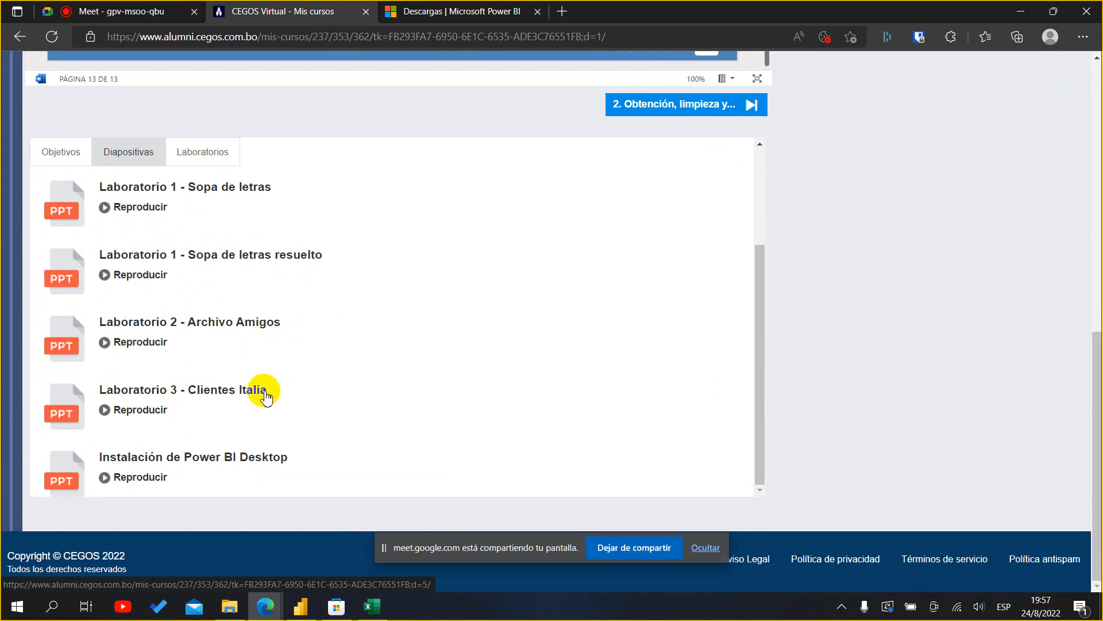
click(216, 474)
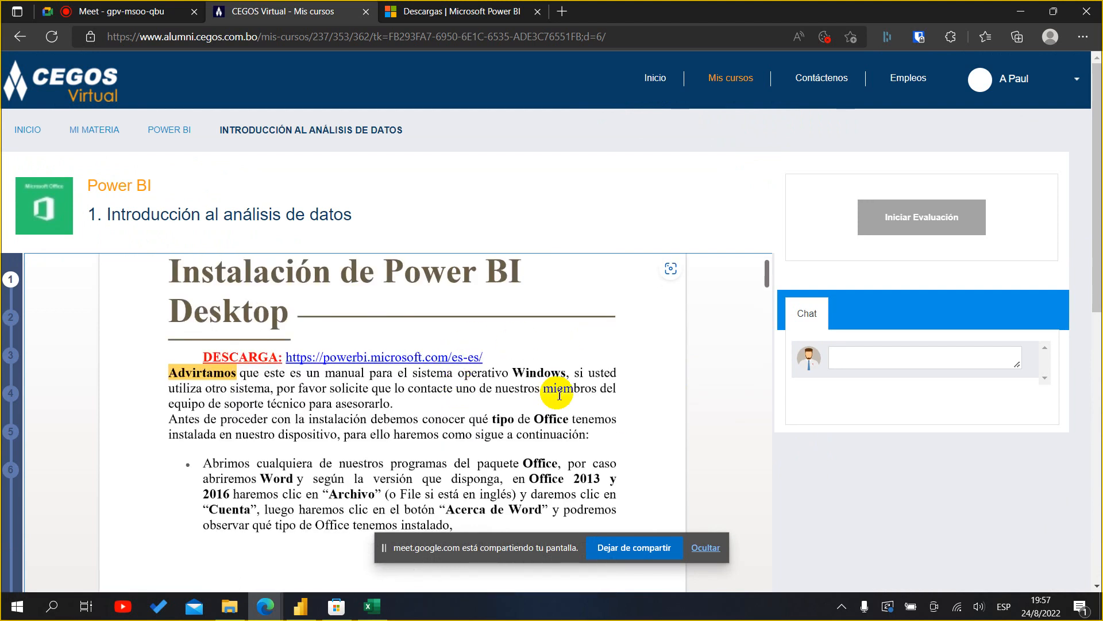
scroll(560, 373, down, 4)
scroll(559, 394, down, 4)
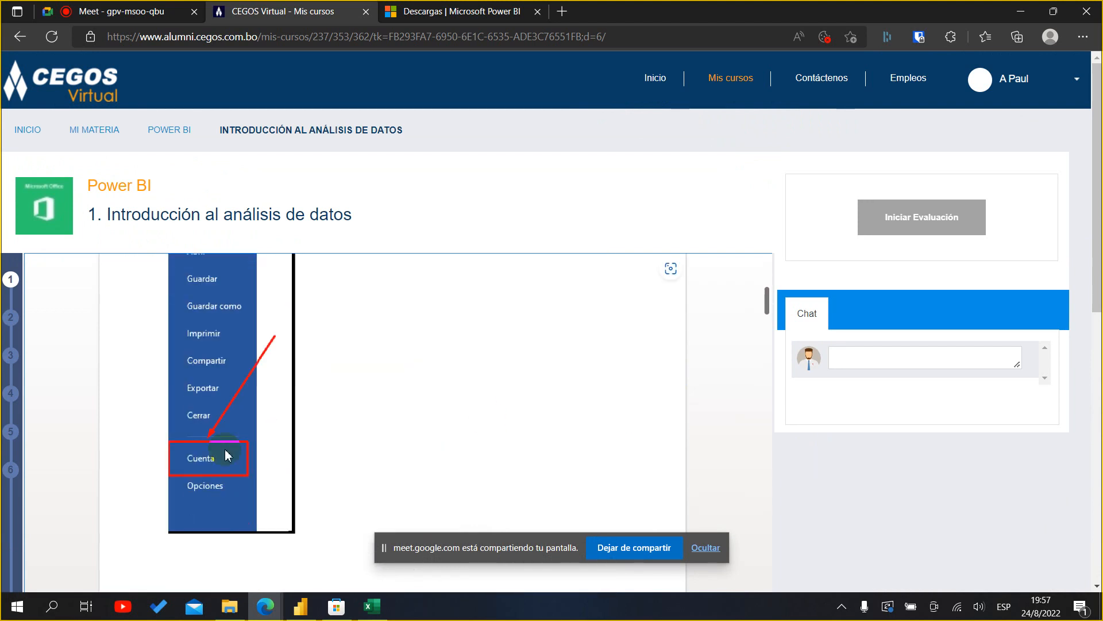
scroll(345, 391, down, 4)
scroll(439, 443, down, 10)
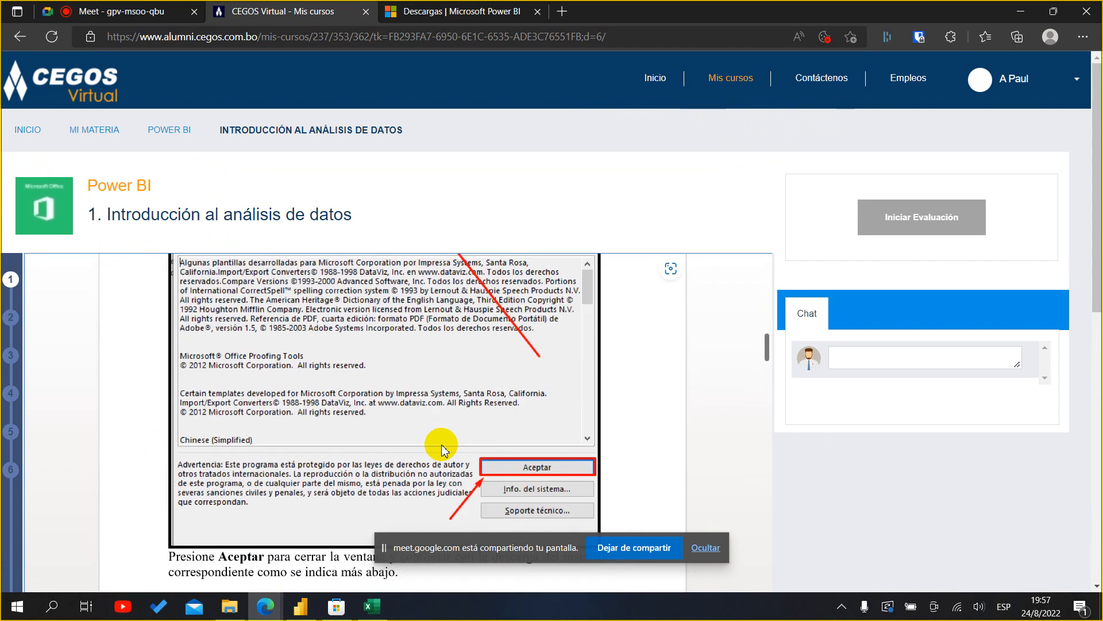
scroll(442, 447, down, 6)
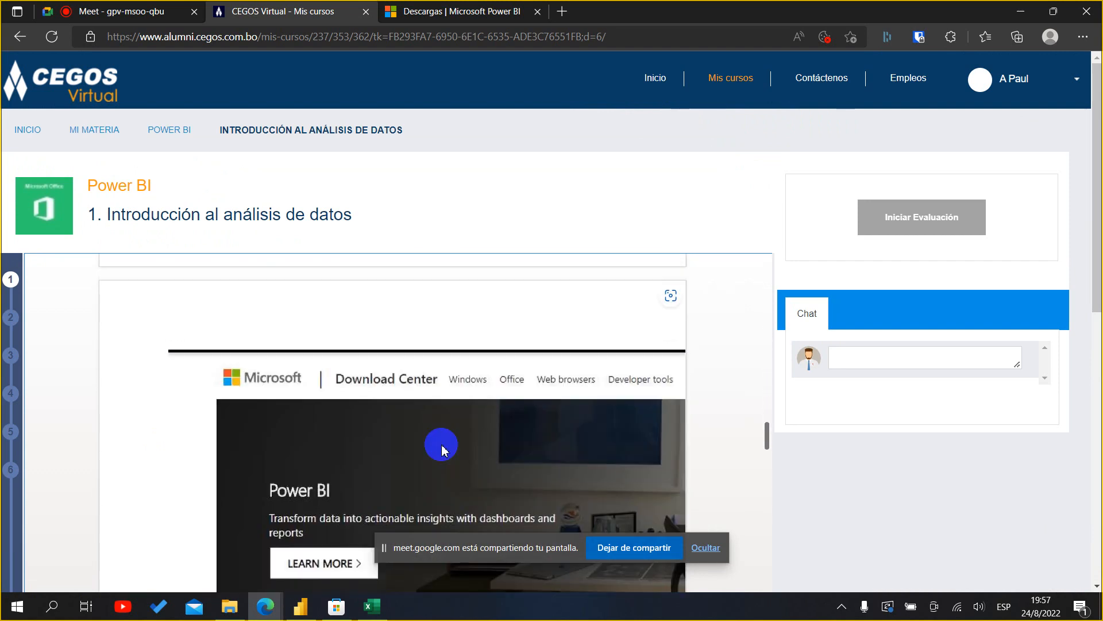
scroll(755, 500, down, 8)
scroll(517, 425, up, 3)
scroll(385, 380, down, 10)
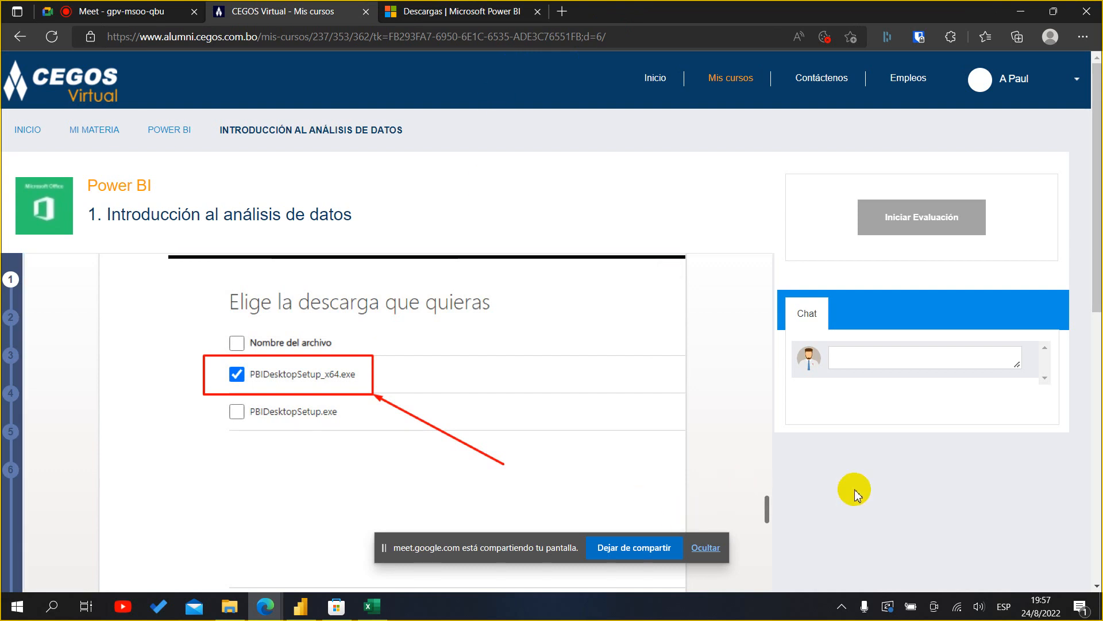
- Open course module 2, Obtención, limpieza y transformación de datos
scroll(855, 492, down, 3)
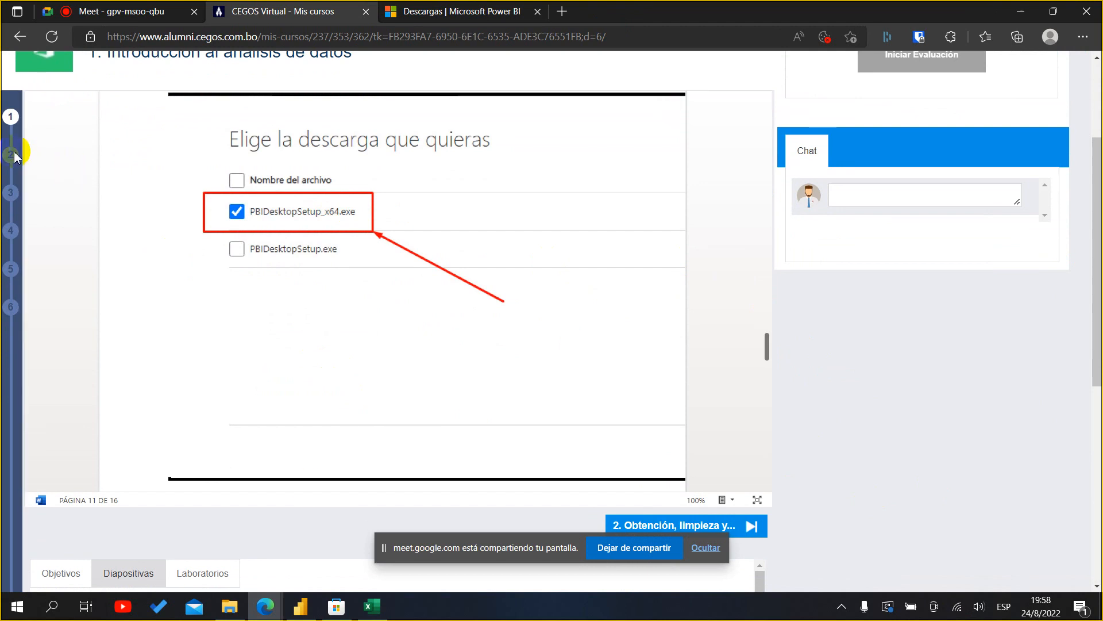
mouse_move(13, 156)
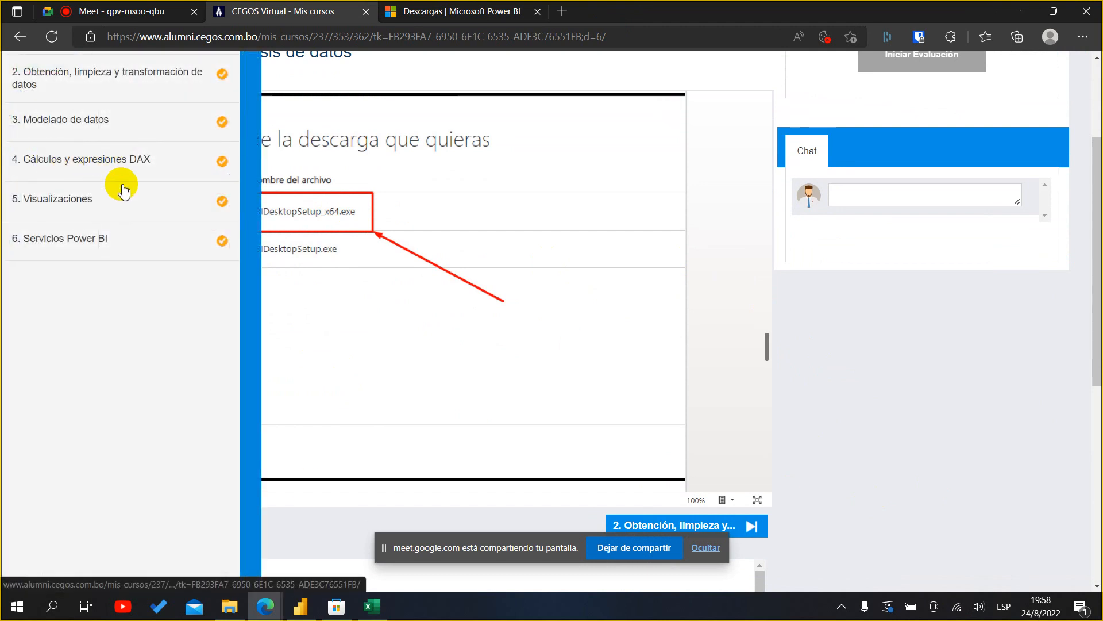
scroll(120, 195, up, 3)
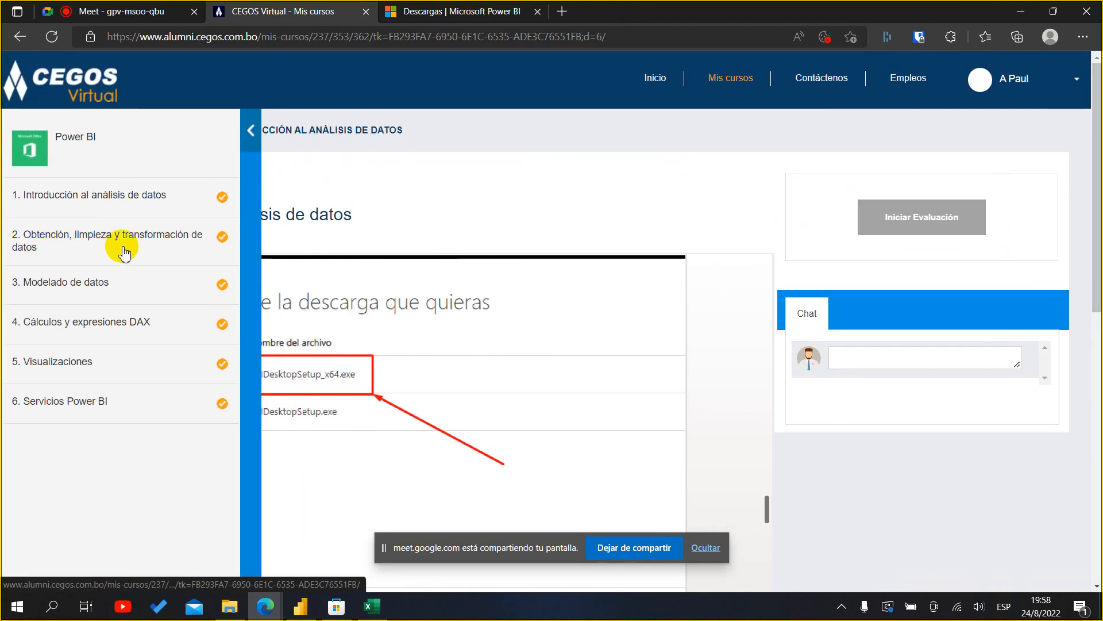
click(157, 251)
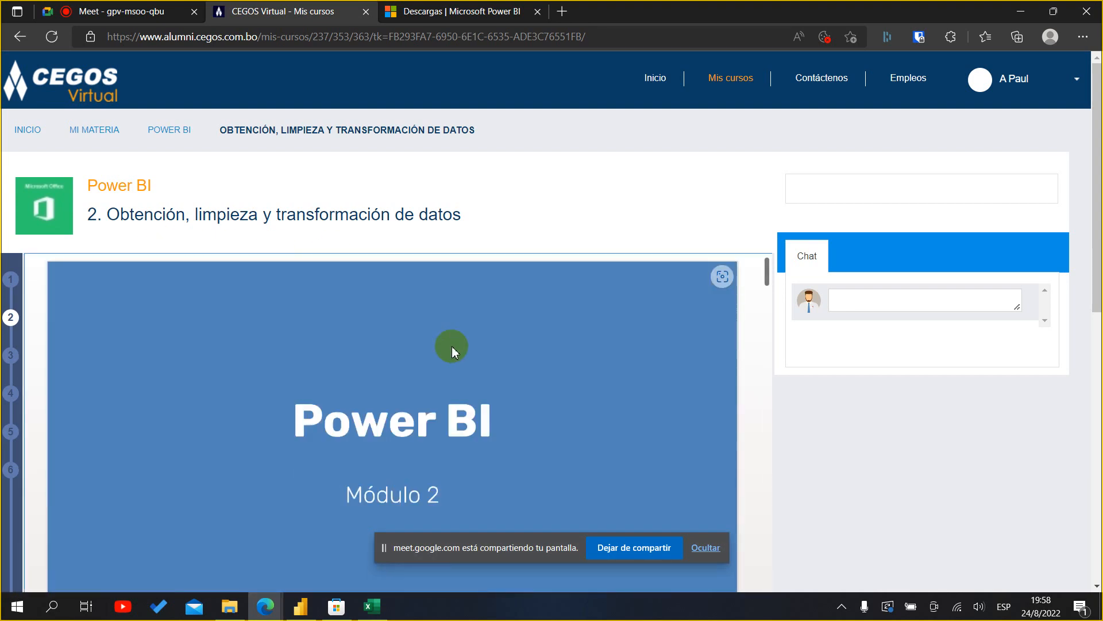
- Go to the Obtener y transformar datos slide in the module 2 presentation and highlight its title text
scroll(982, 468, down, 3)
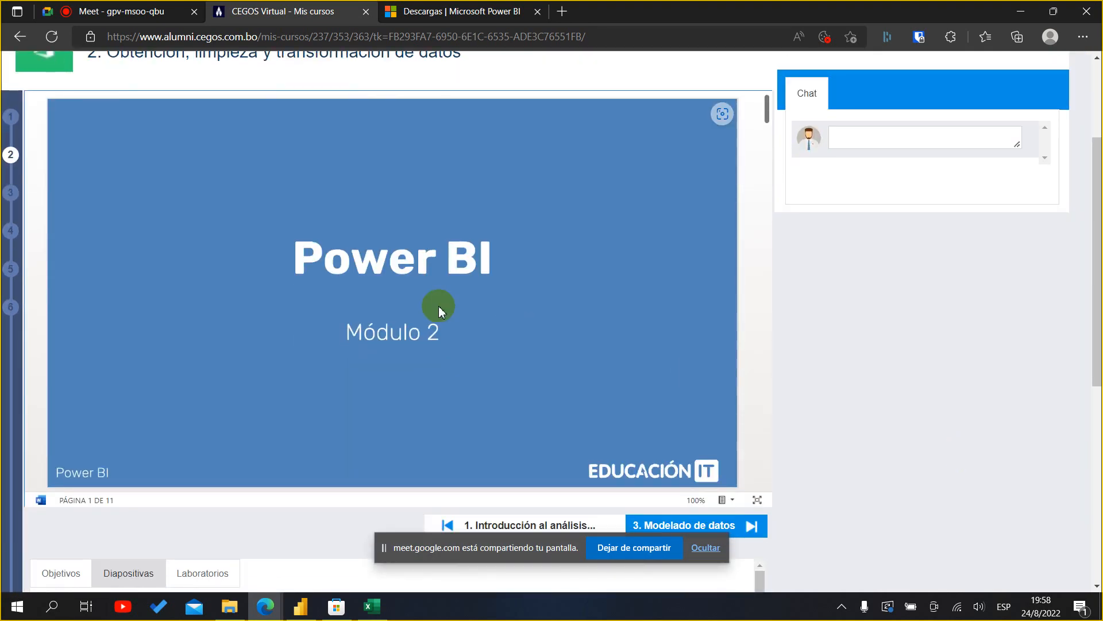
scroll(439, 306, down, 10)
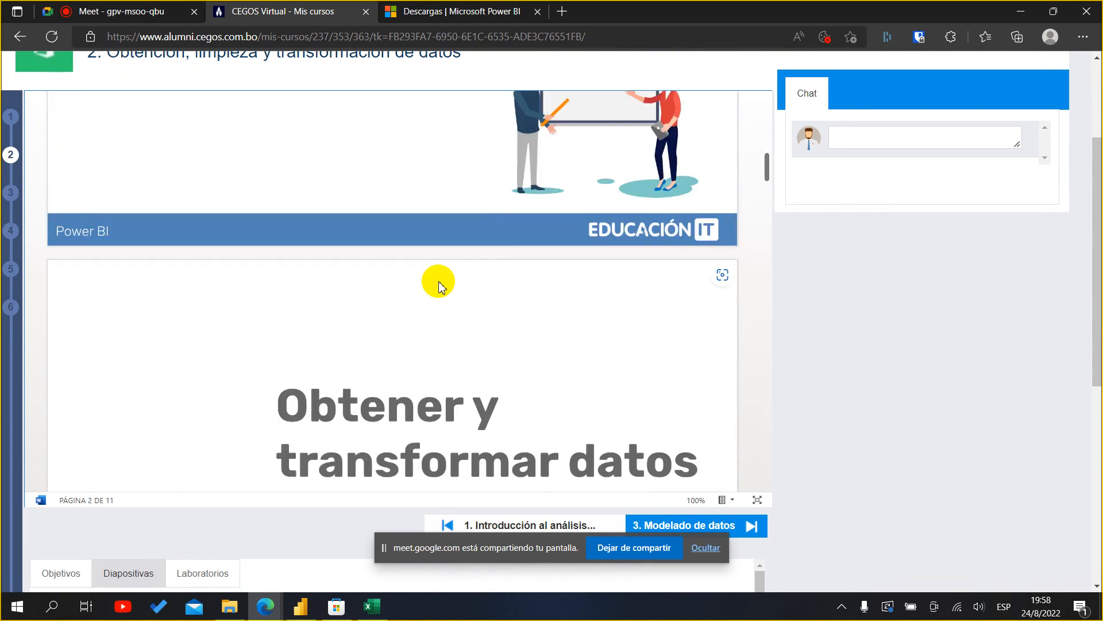
scroll(439, 285, down, 3)
scroll(439, 279, up, 3)
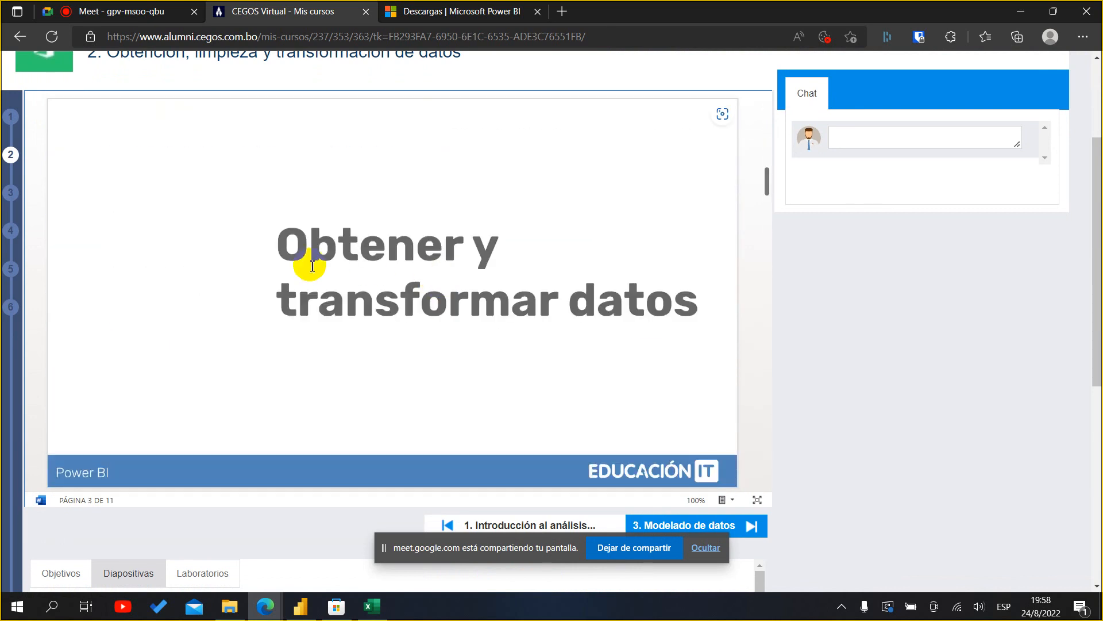
mouse_move(285, 246)
mouse_down()
mouse_move(433, 284)
mouse_move(719, 293)
mouse_move(369, 289)
mouse_move(246, 234)
mouse_move(288, 246)
mouse_up()
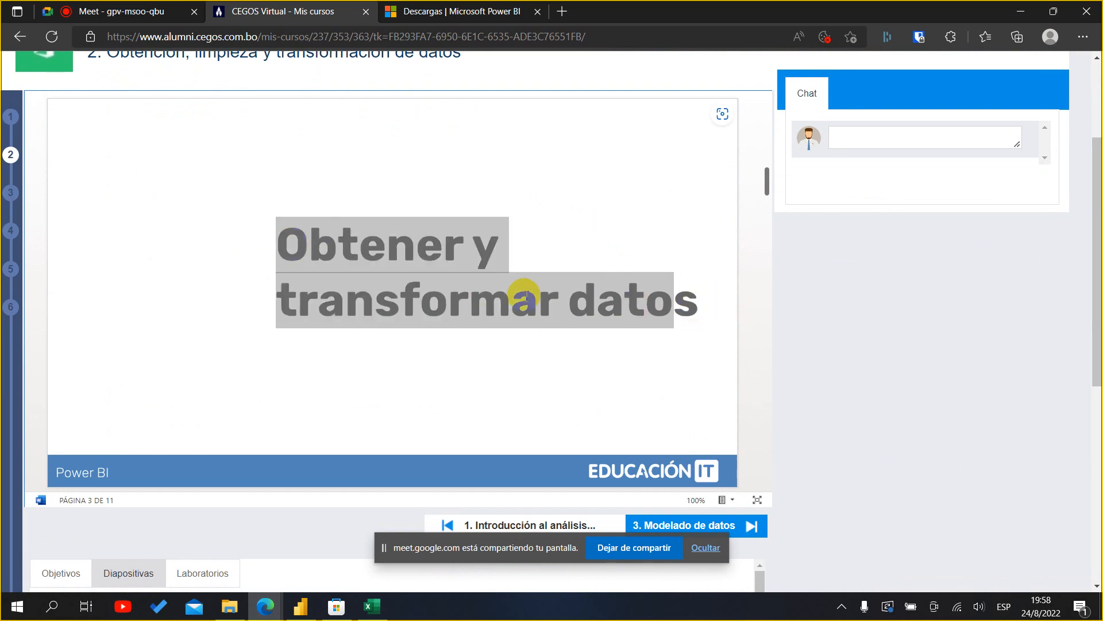
- Highlight the words "transformar datos" on the slide, followed by the complete title "Obtener y transformar datos"
scroll(524, 296, up, 2)
scroll(522, 293, down, 1)
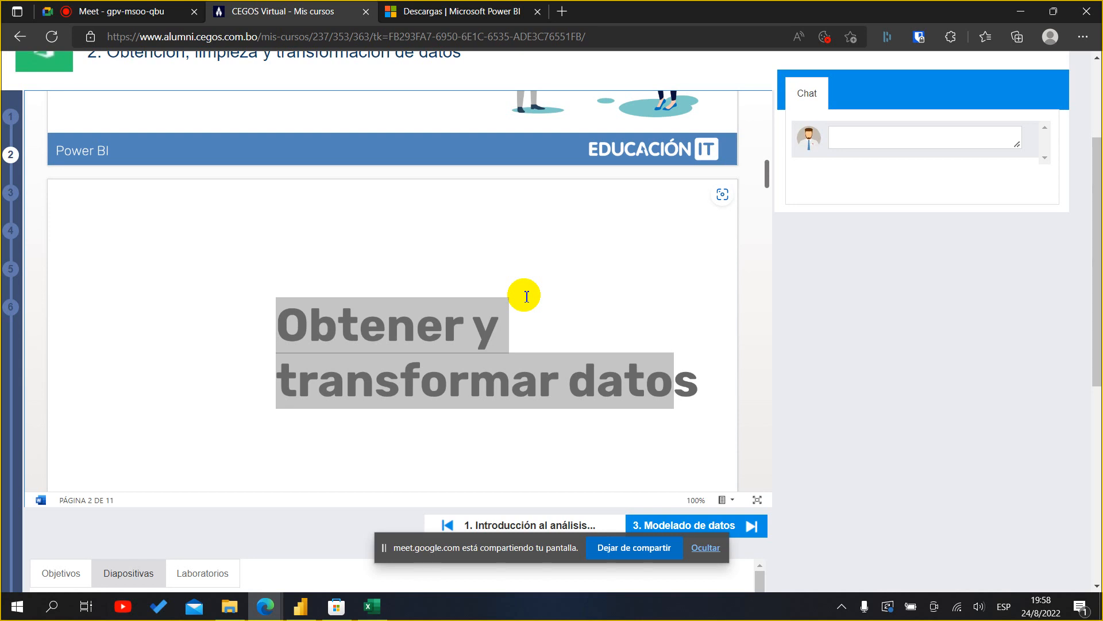
click(580, 317)
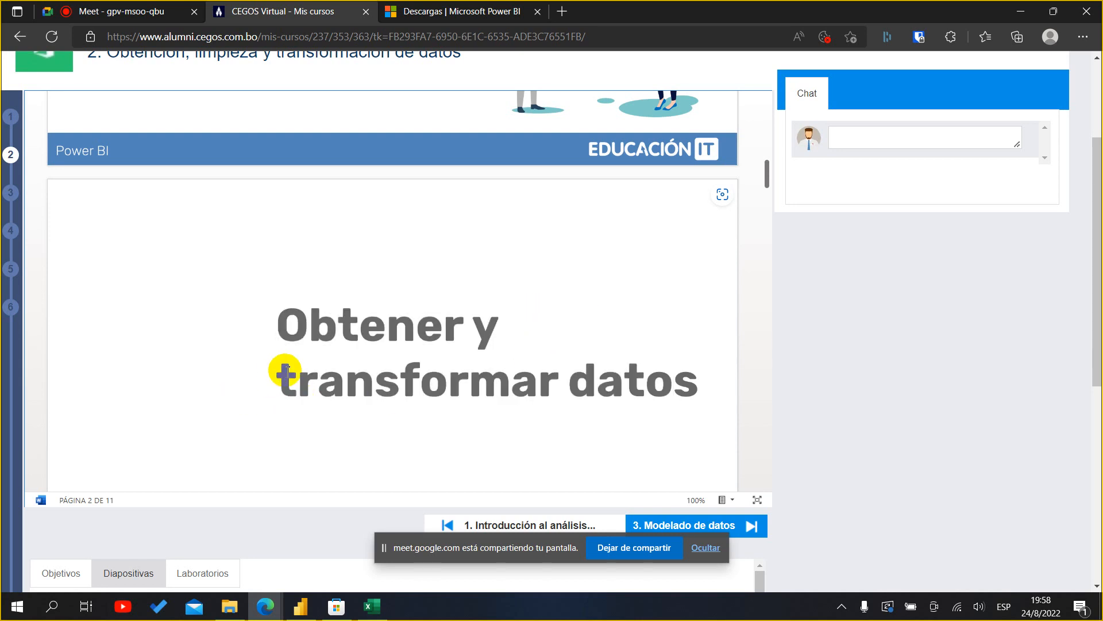
drag(283, 370, 717, 370)
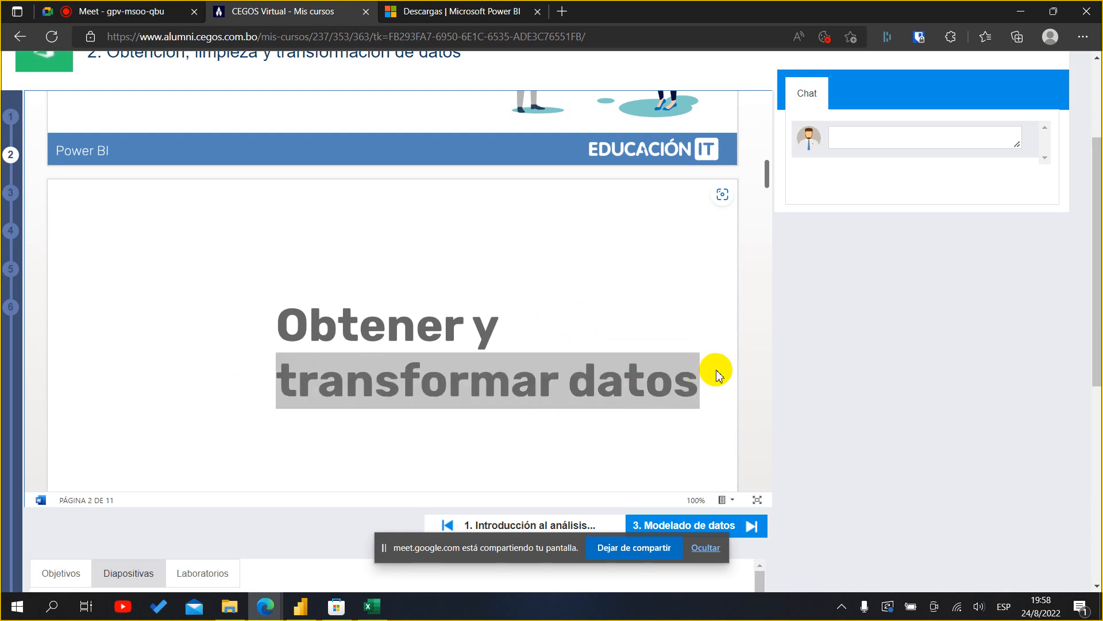
click(294, 327)
drag(293, 328, 734, 401)
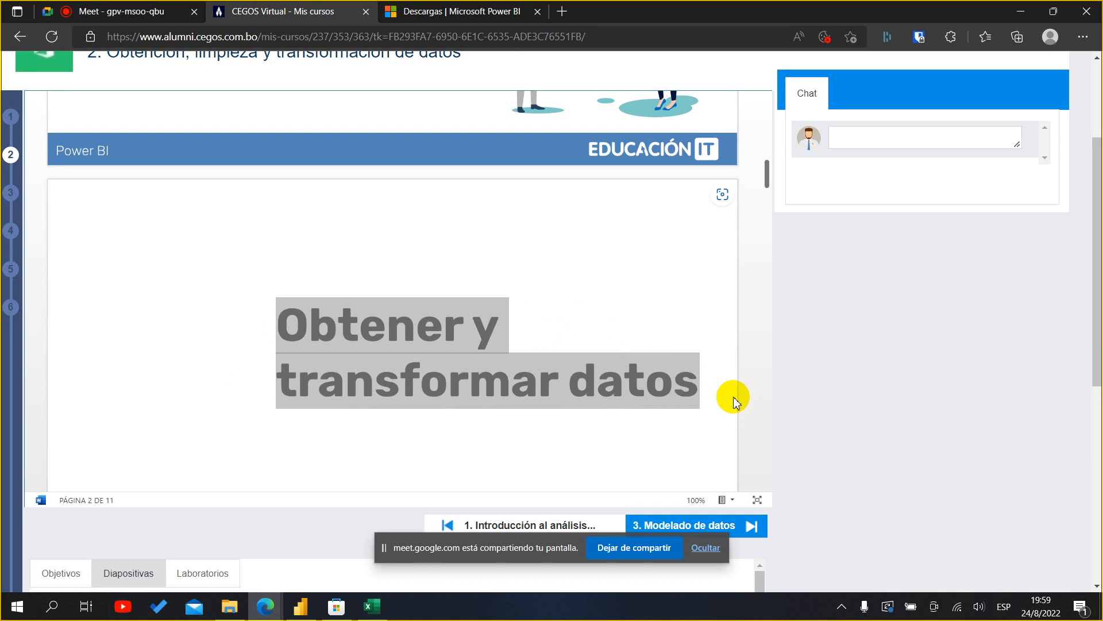
scroll(571, 344, down, 1)
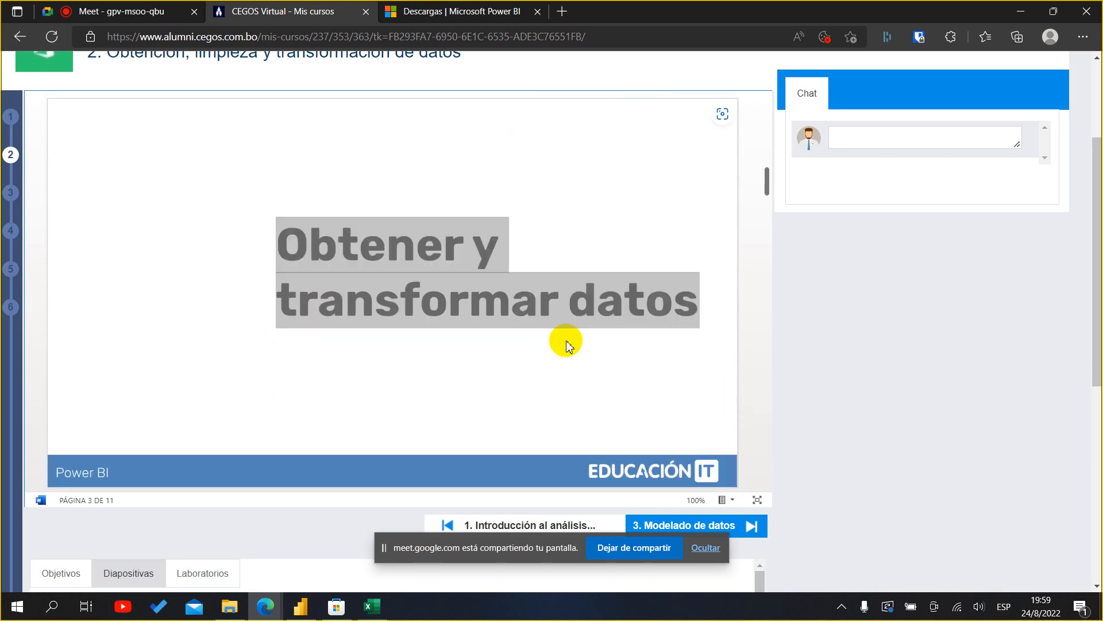
- Switch to the Excel workbook Libro1 and go back to the first rows of sheet Hoja1
click(583, 304)
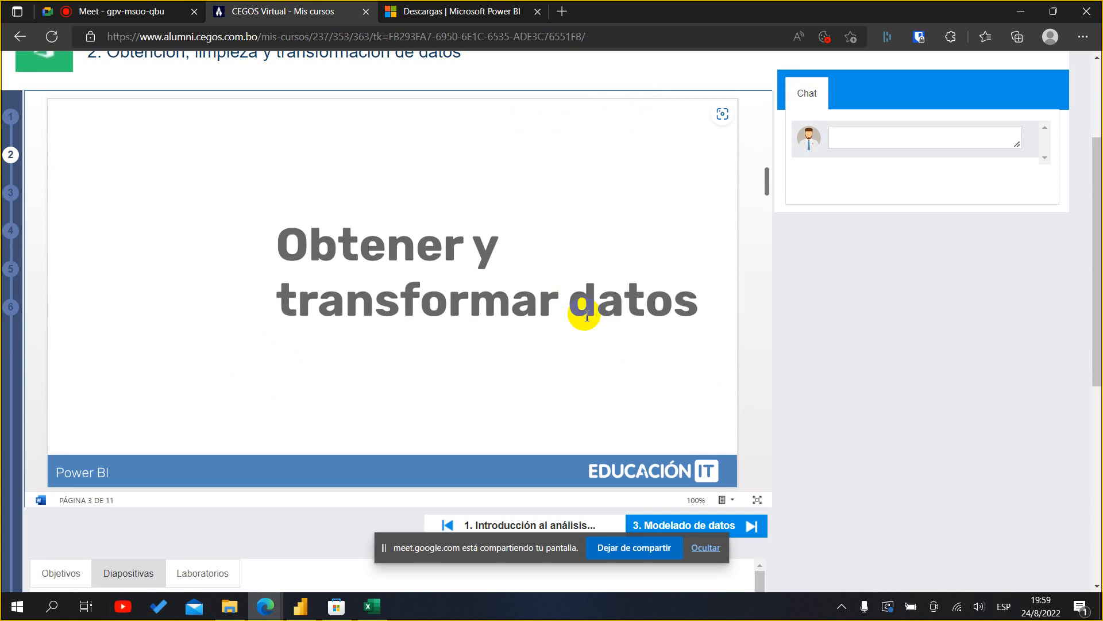
click(385, 615)
scroll(547, 428, up, 12)
click(547, 419)
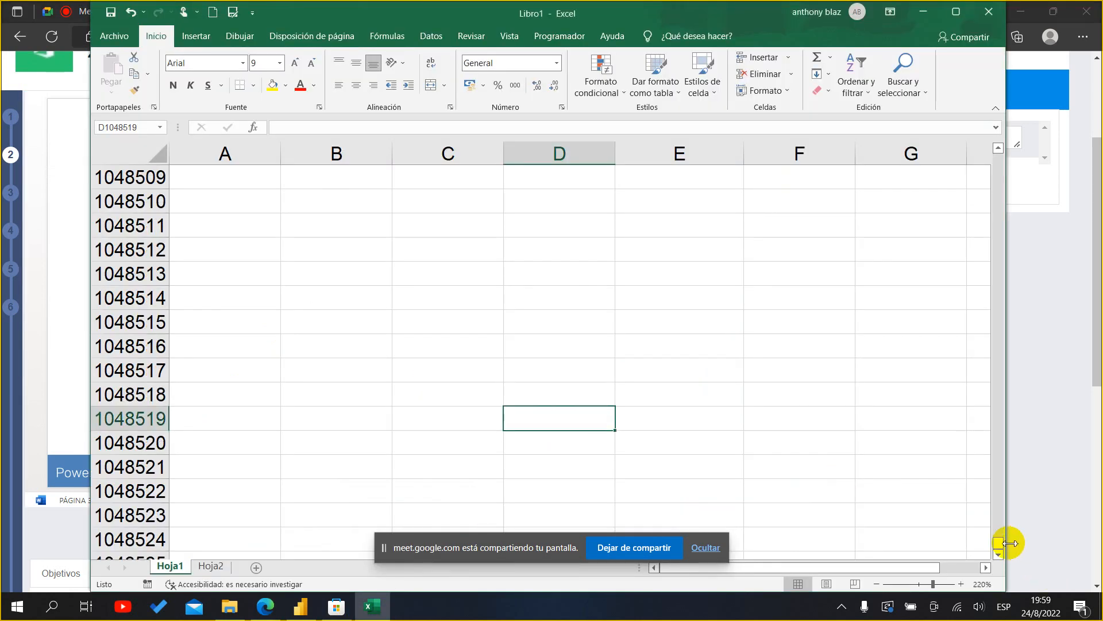
drag(1000, 542, 990, 143)
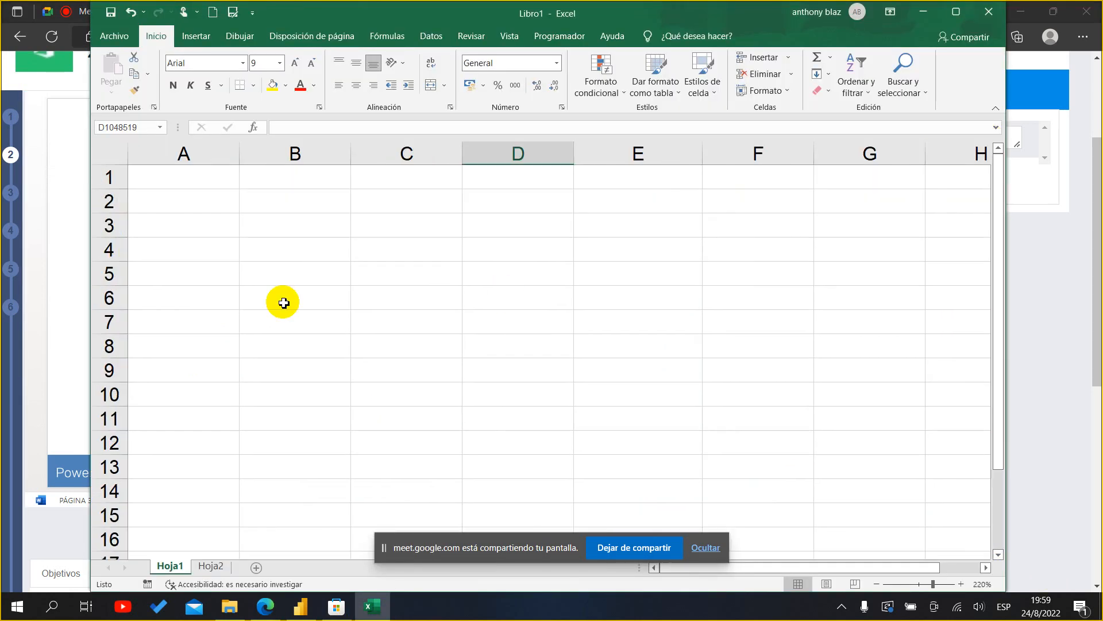
- Enter the sample values 12/06/2013, 23/12/2022 and 23 in cells C3, C4 and C5
click(345, 299)
click(385, 248)
click(402, 229)
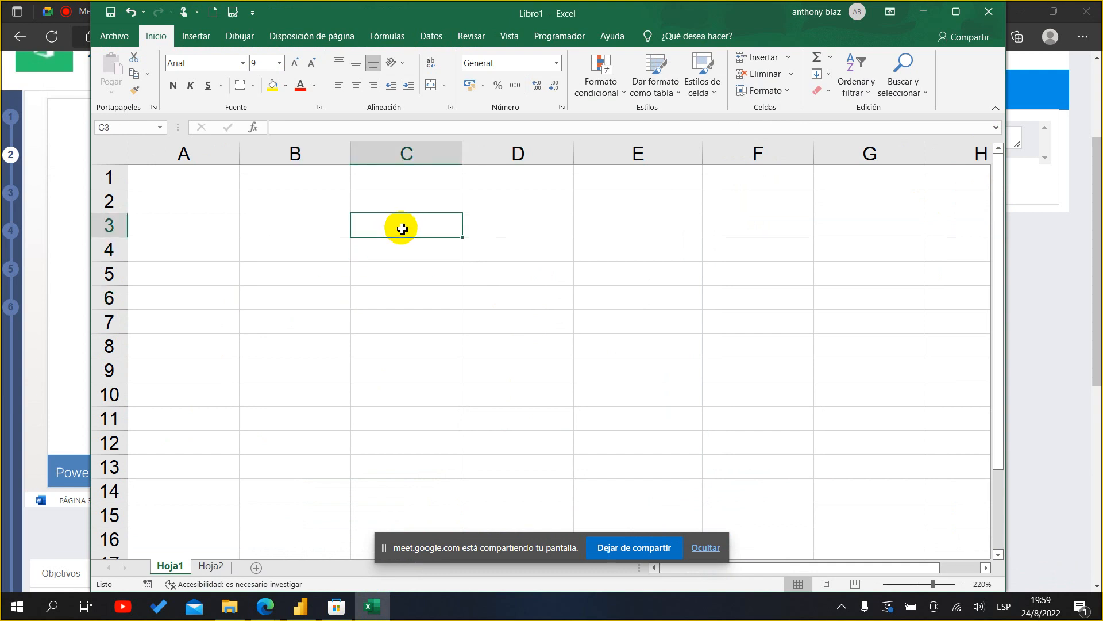
text(12/)
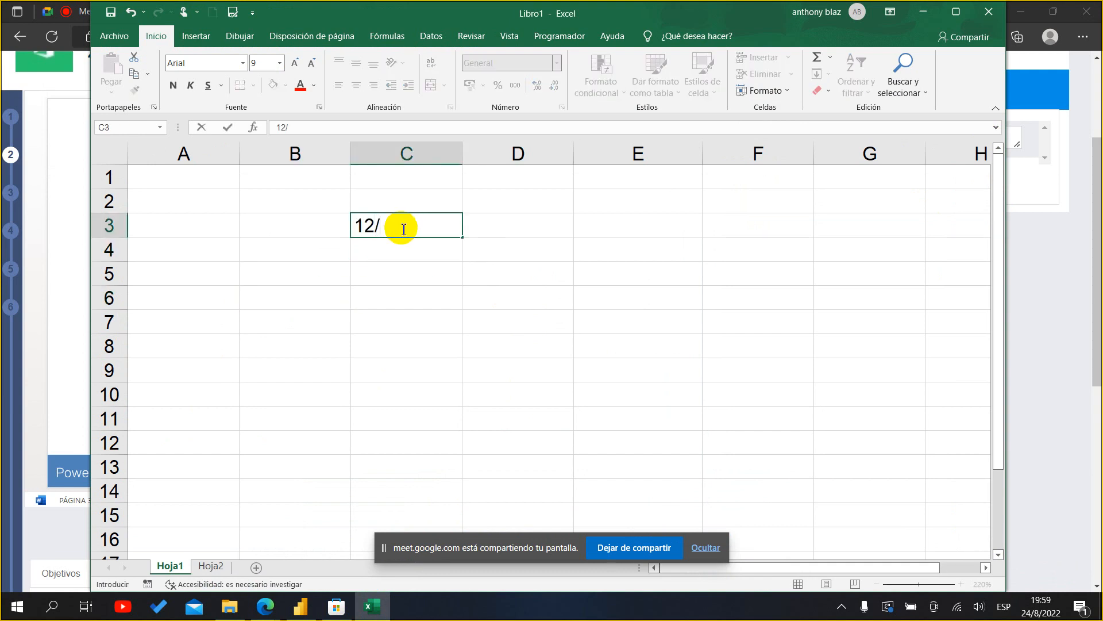
text(06/2013)
key(Return)
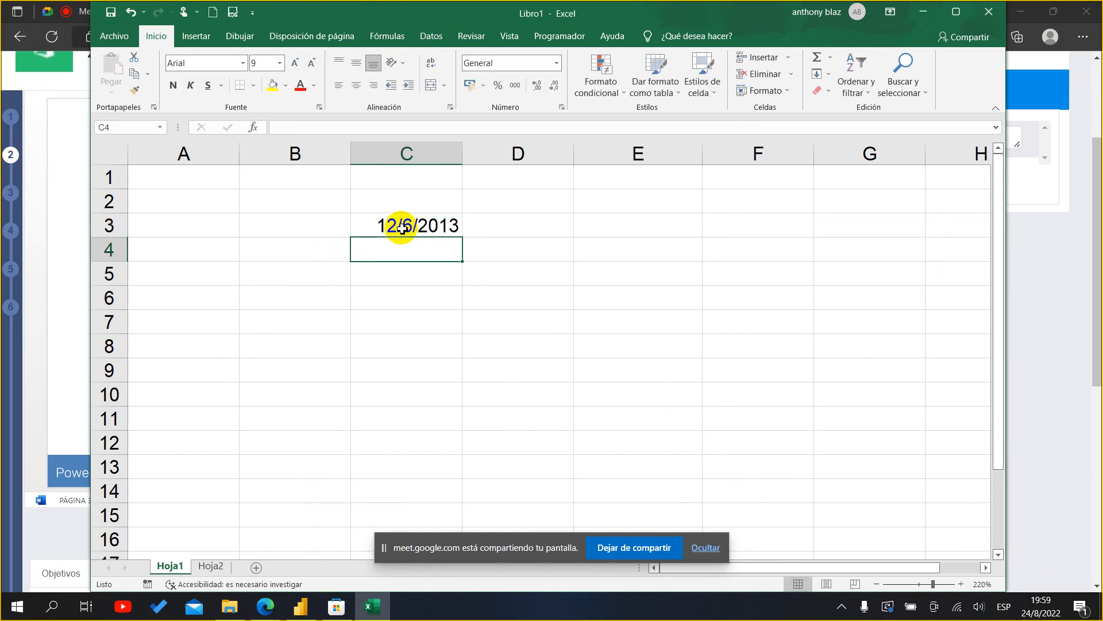
text(23/)
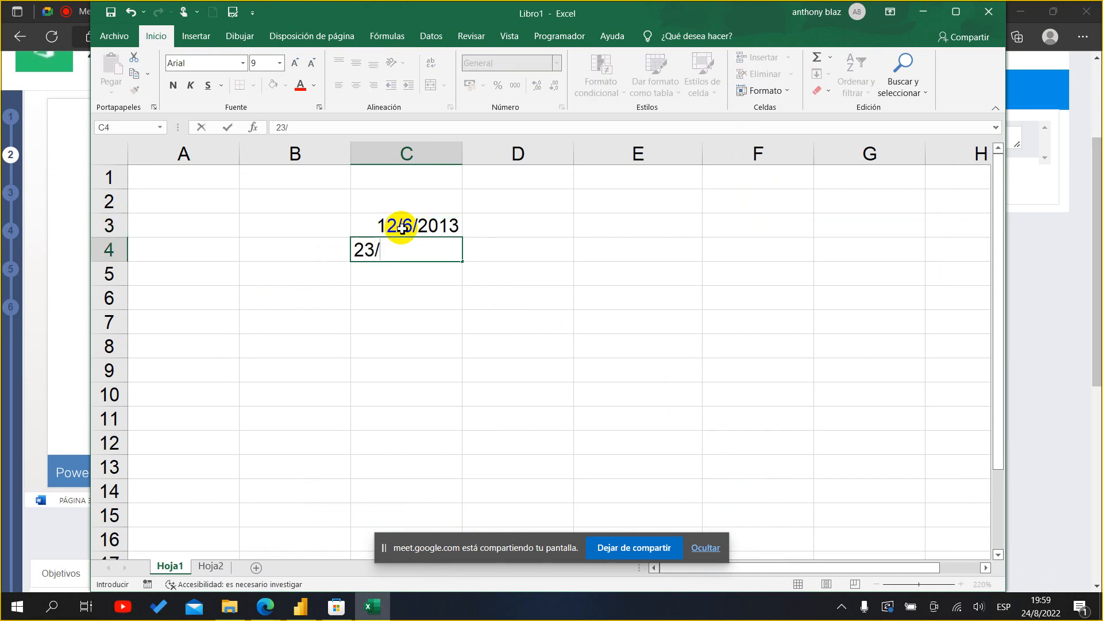
text(12/2022)
key(Return)
text(23)
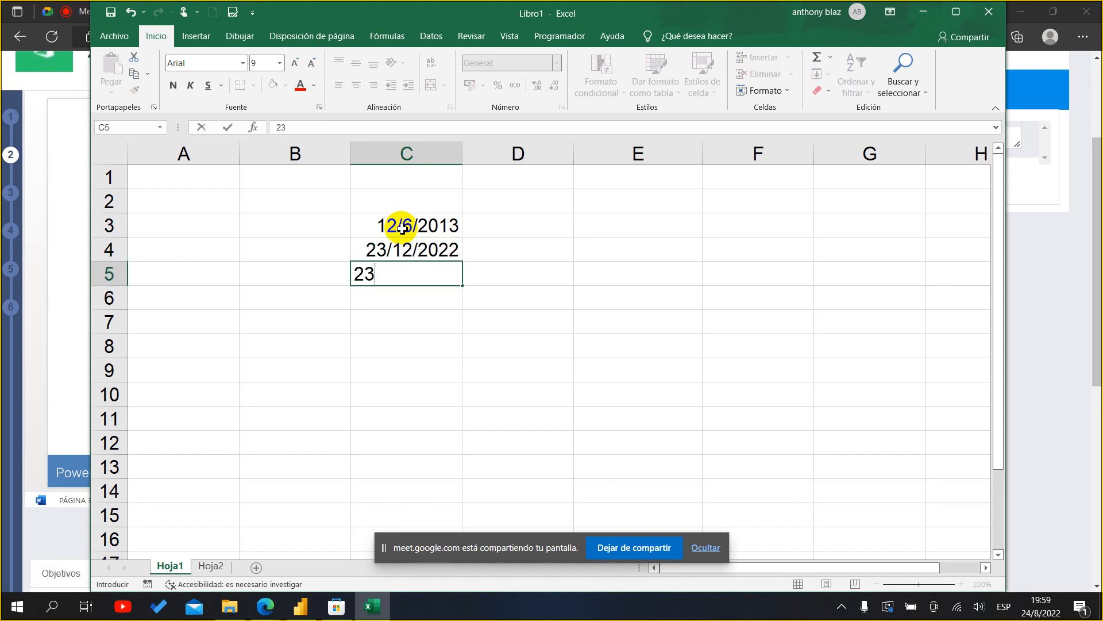
key(Return)
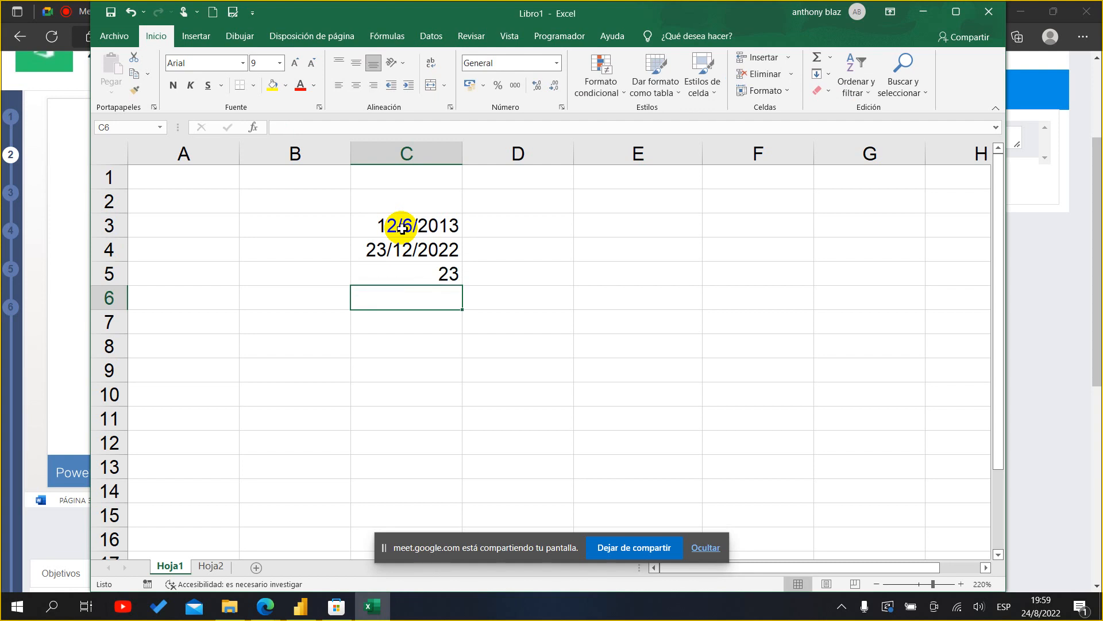
- Highlight the sample values in C3:C5, comparing the two dates with the number in C5
drag(401, 227, 432, 270)
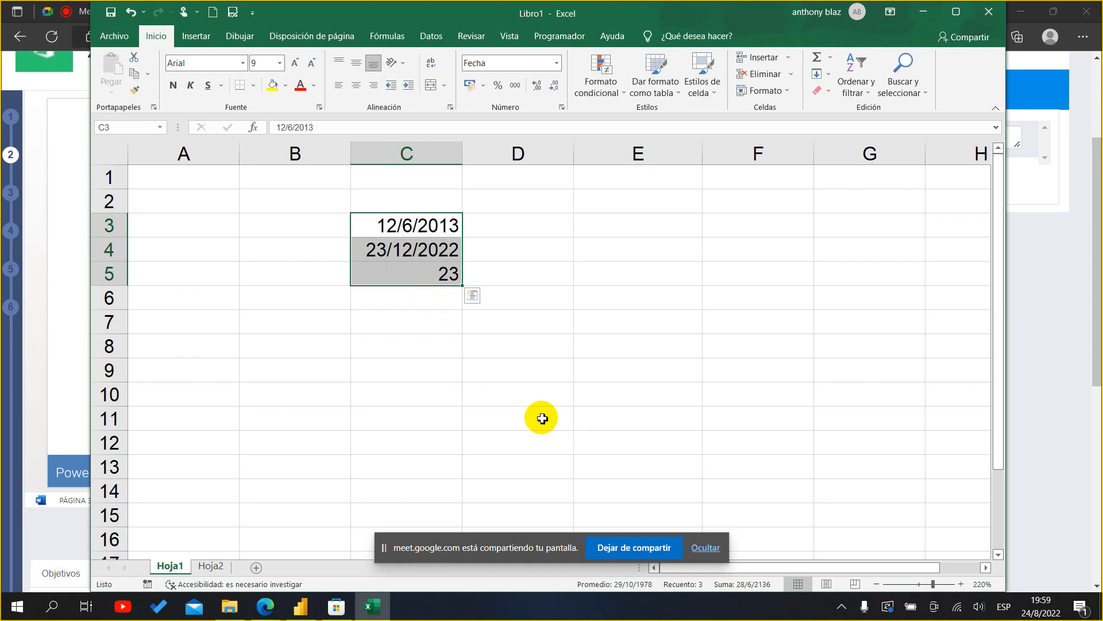
click(482, 224)
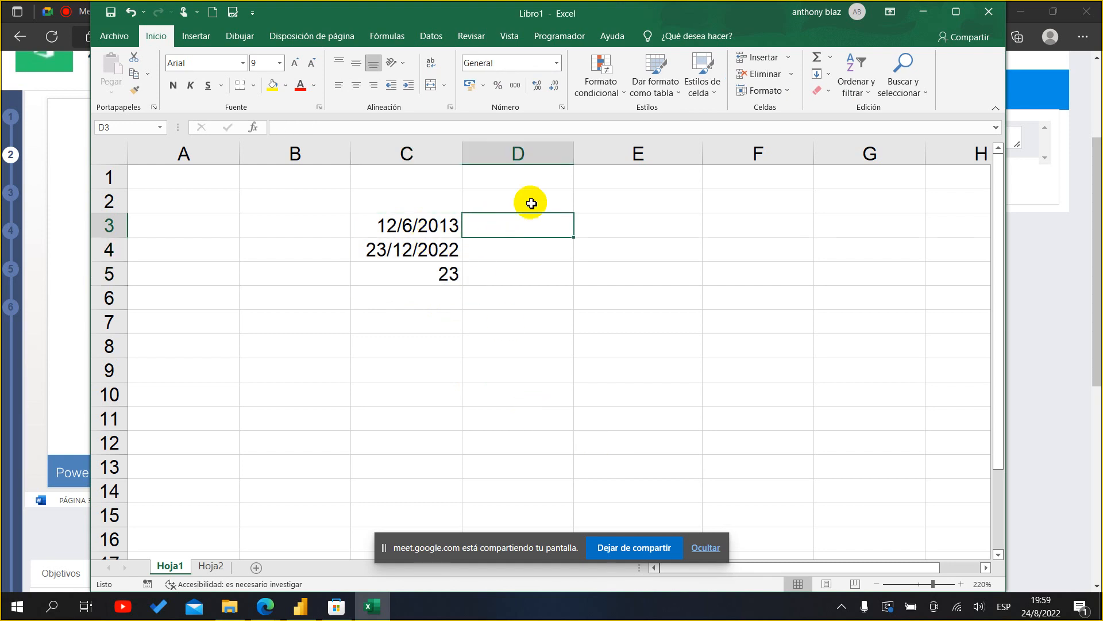
click(435, 278)
drag(434, 224, 440, 244)
click(432, 276)
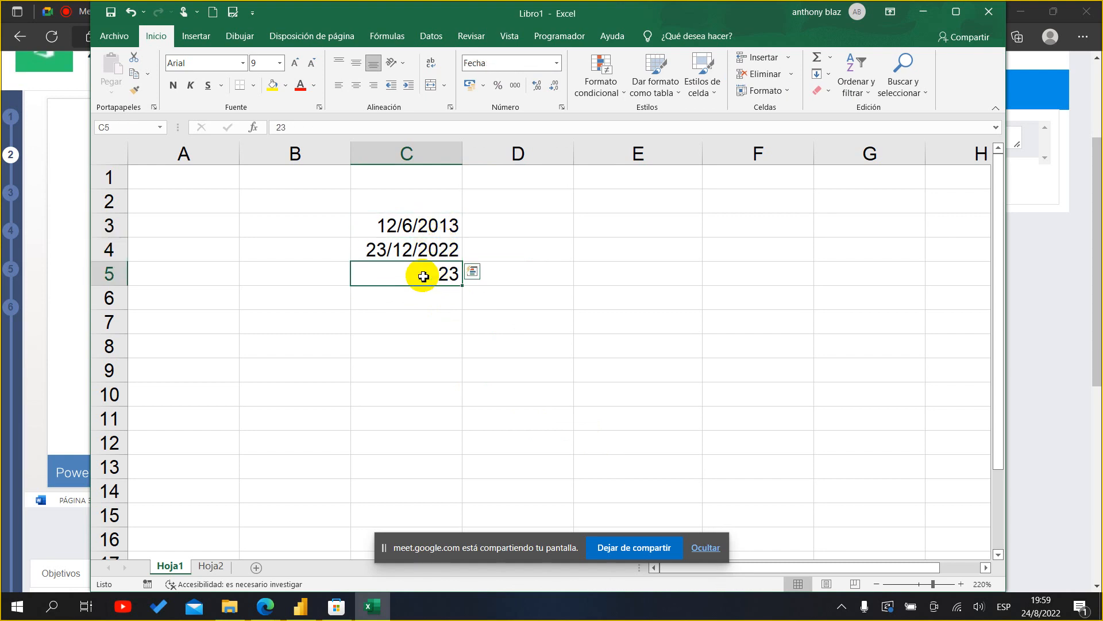
click(490, 278)
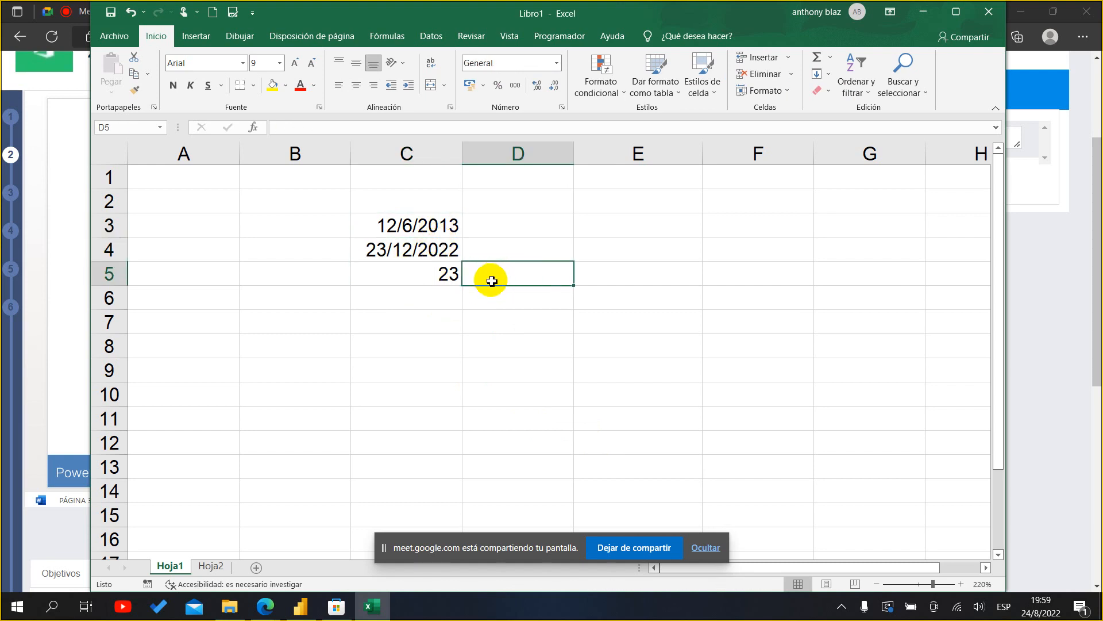
click(448, 273)
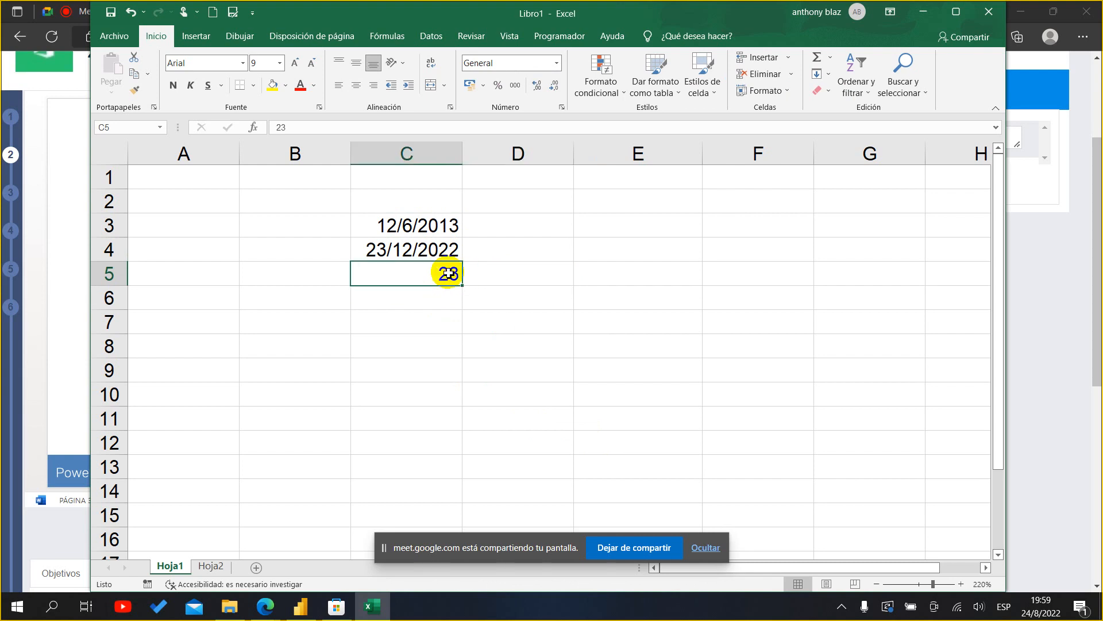
- Label the value 23 by entering NUMERO ENTERO beside it in cell D5
click(490, 277)
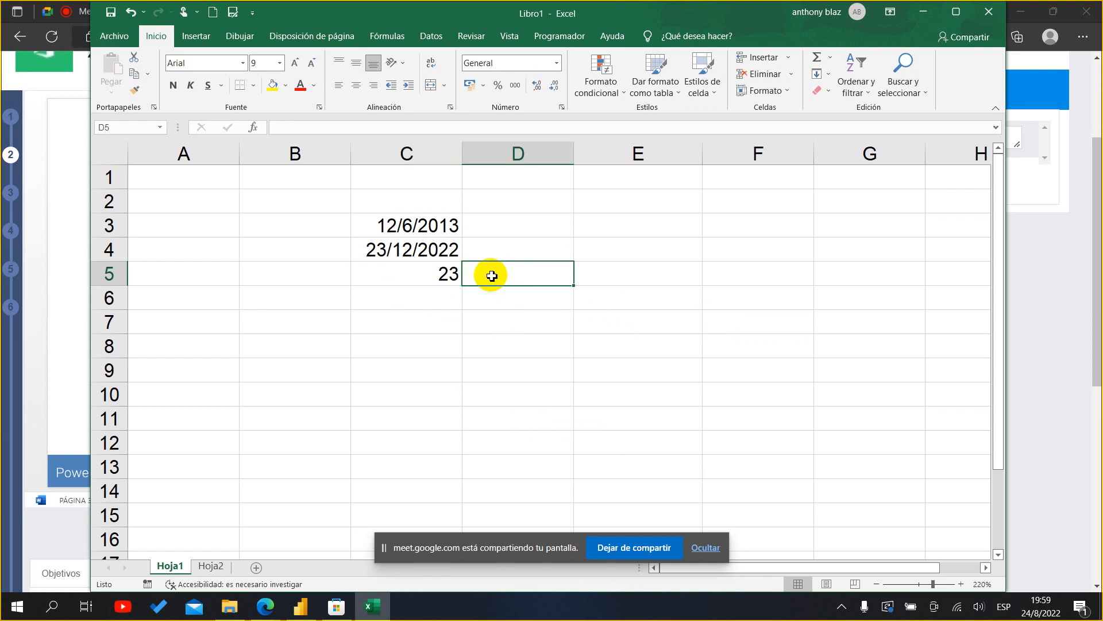
text(eNTER)
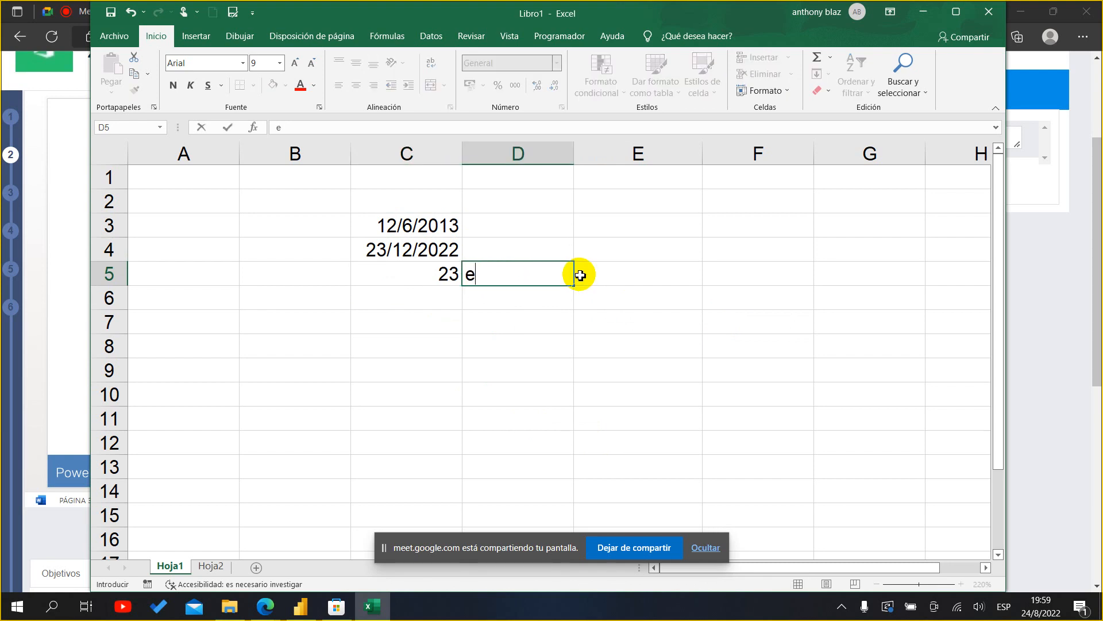
key(BackSpace)
key(BackSpace)
key(BackSpace)
key(BackSpace)
key(BackSpace)
text(NUMERO ENTERO)
key(Return)
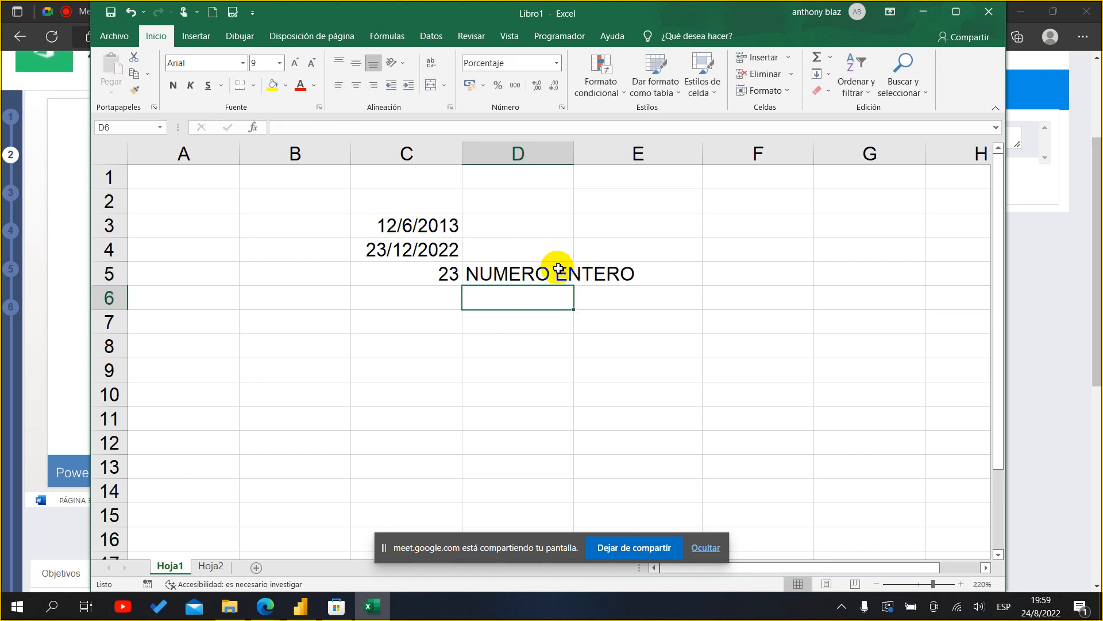
- Label both dates by entering FECHAS beside them in cells D3 and D4
click(518, 244)
click(534, 230)
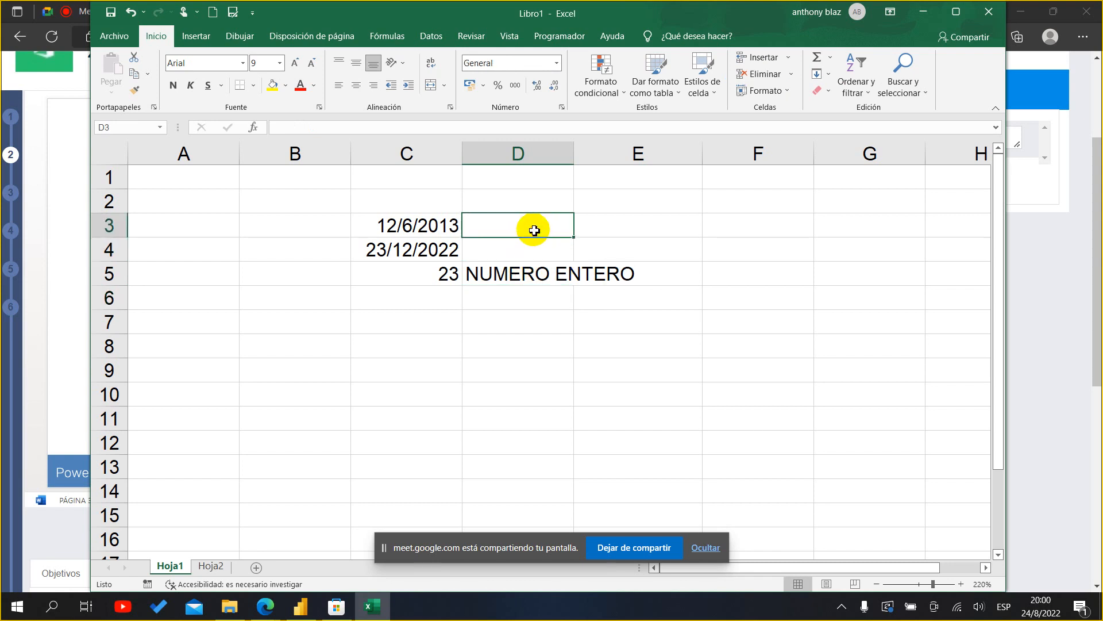
text(FECHAS)
key(Return)
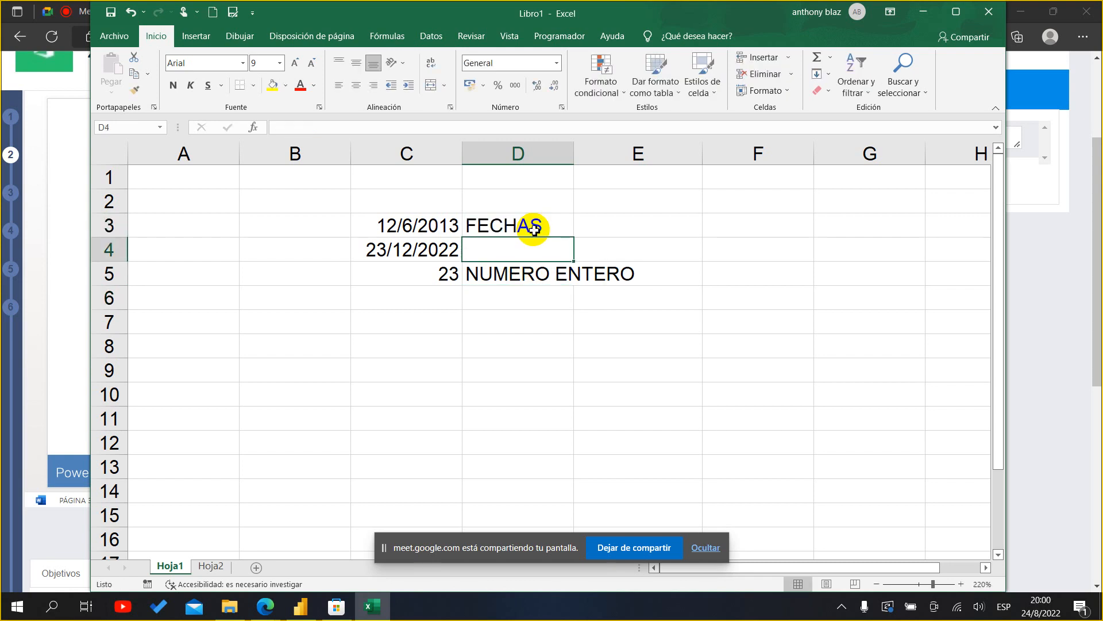
text(FECHAS)
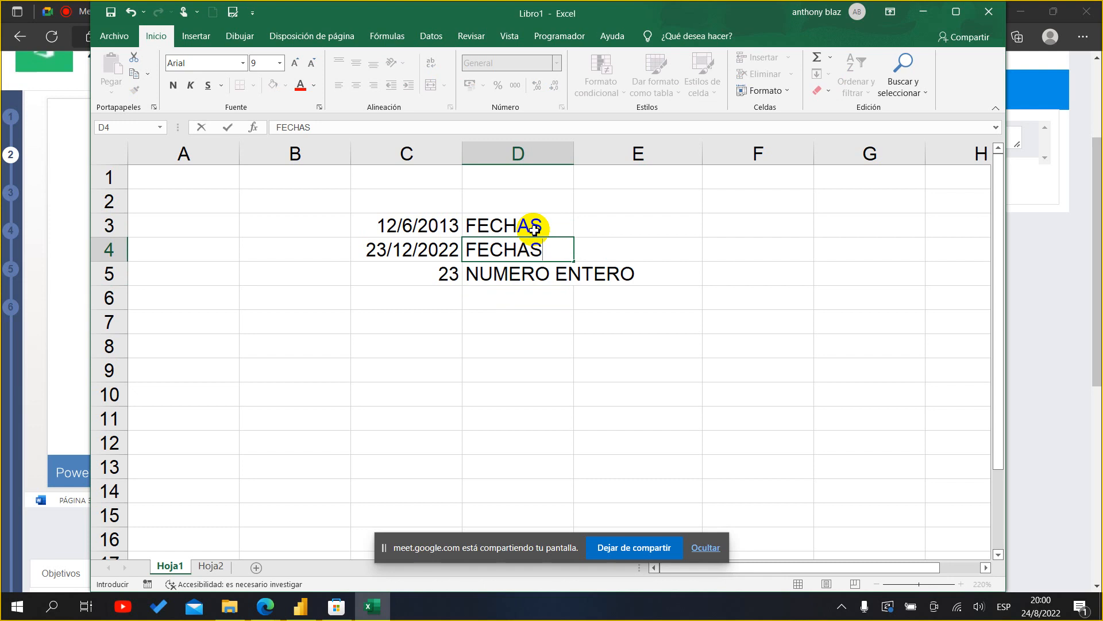
key(Return)
- Review the labelled values by highlighting C3:C5 together, each value separately, and the column C cells down from C3
drag(446, 226, 451, 269)
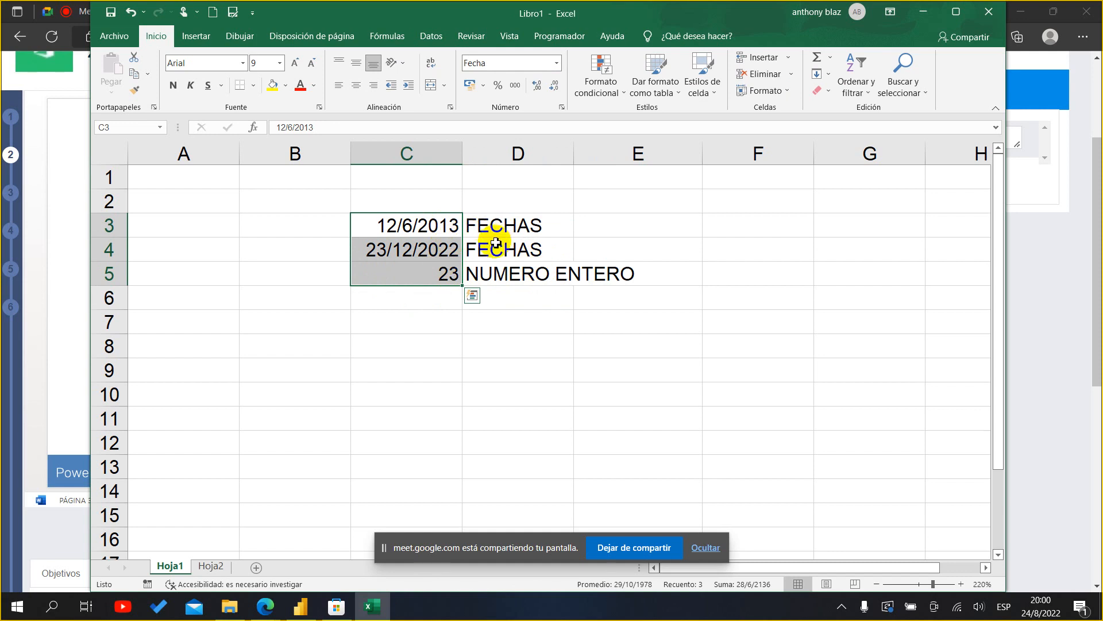
click(440, 227)
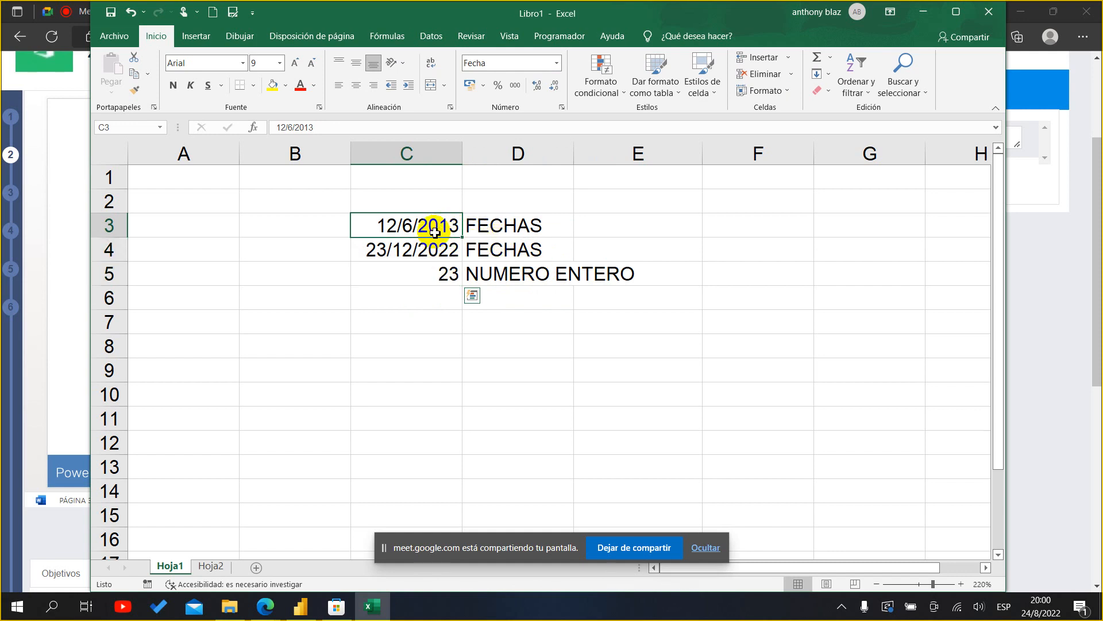
click(434, 251)
click(450, 274)
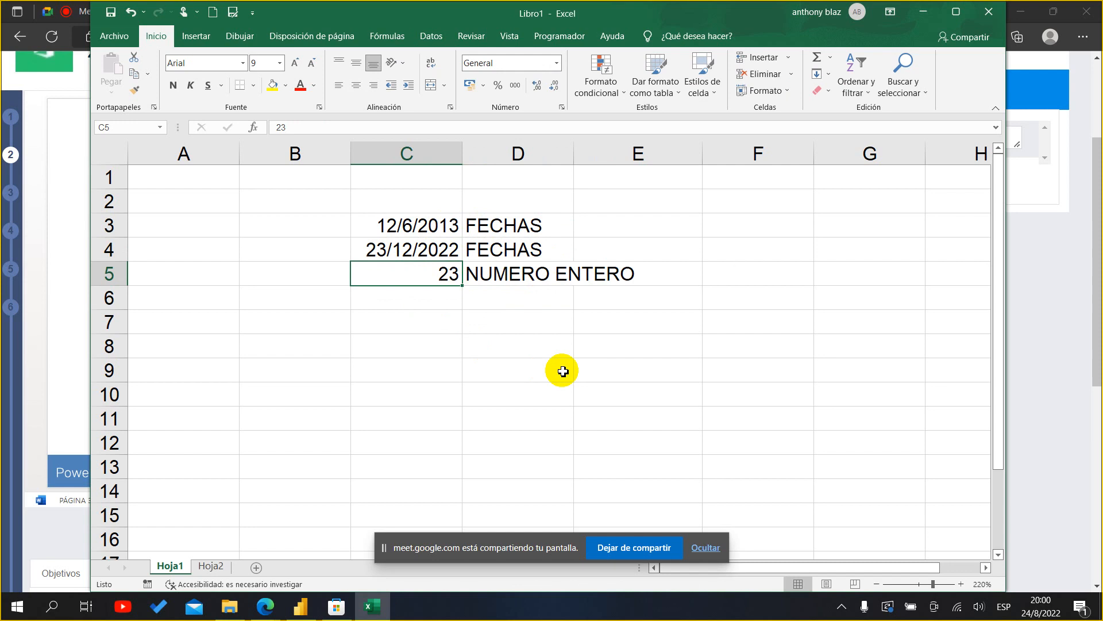
drag(446, 227, 443, 516)
click(517, 279)
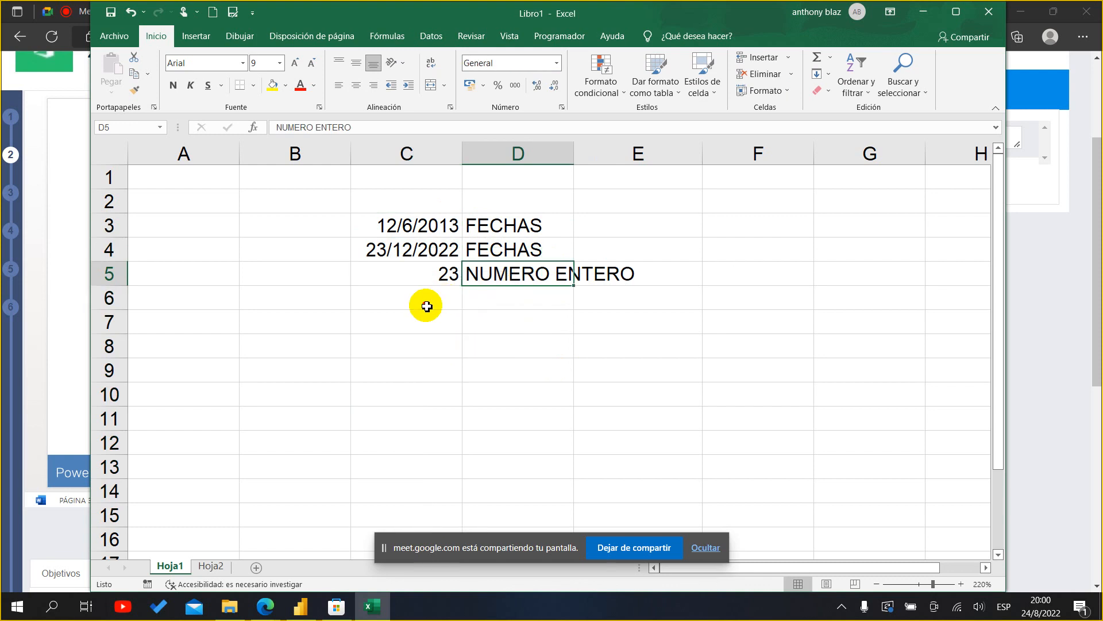
- Enter the sample value 23.5 in cell C6 and select it
click(425, 310)
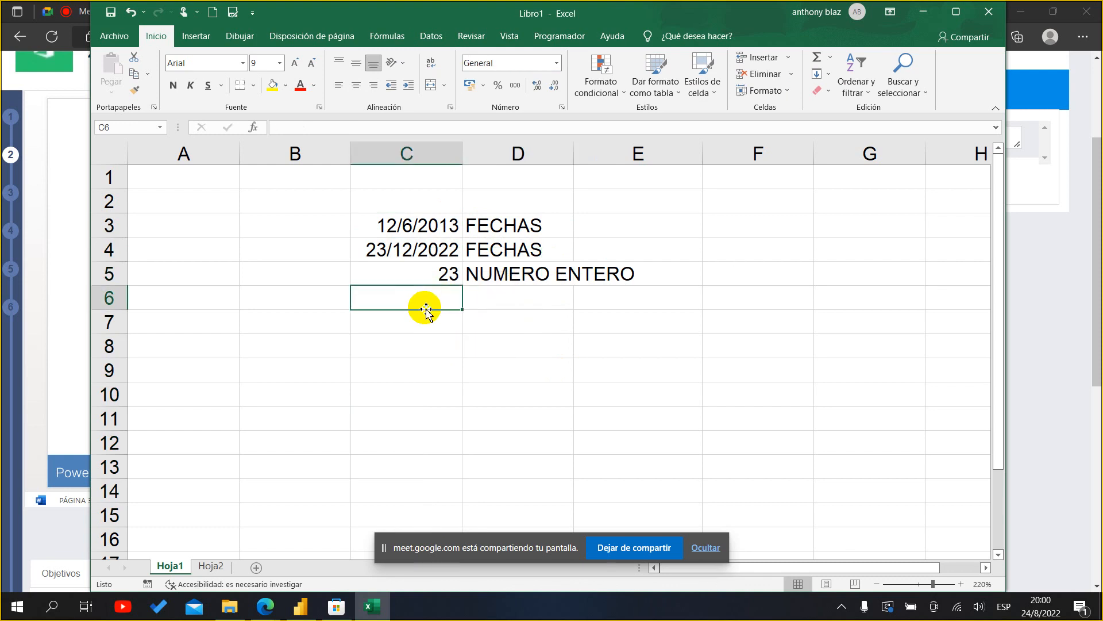
text(23.5)
key(Return)
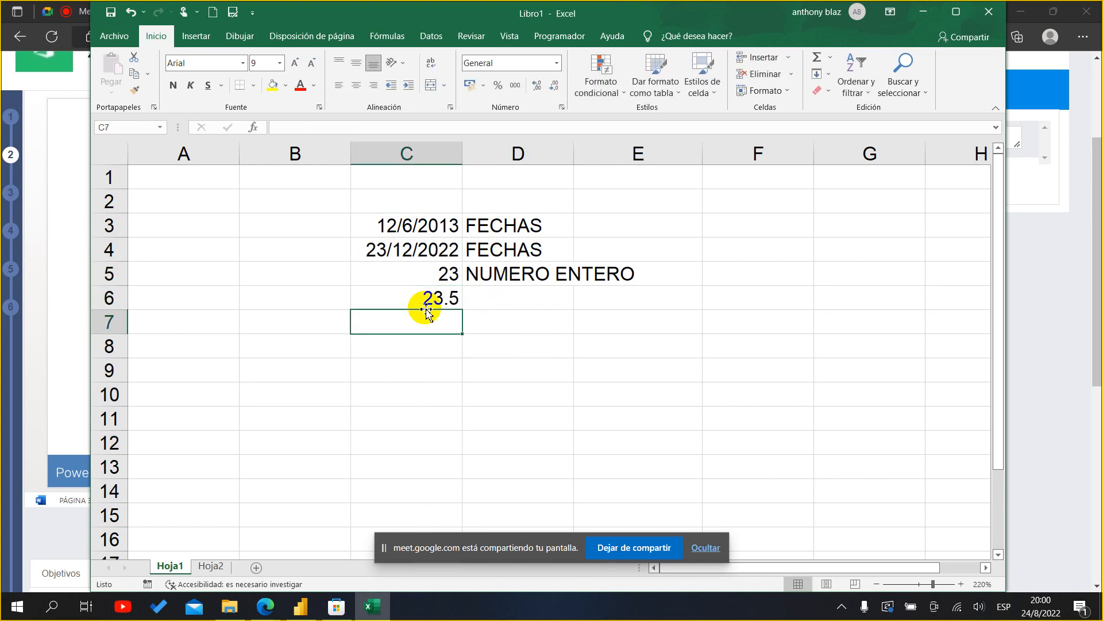
click(508, 302)
click(437, 301)
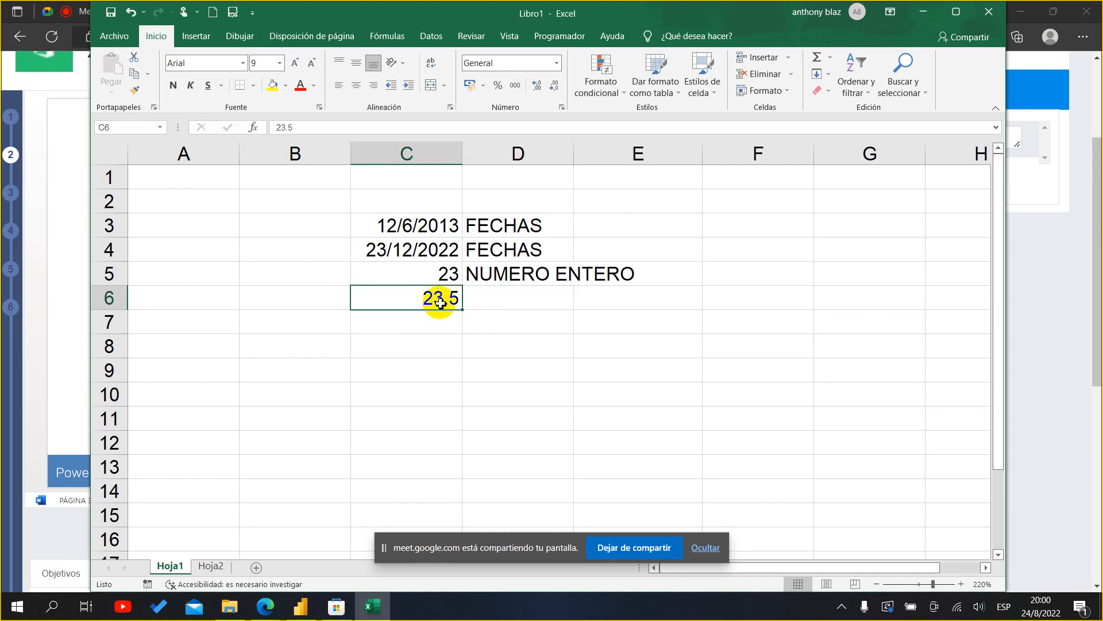
- Label the value 23.5 by entering NUMERO DECIMAL beside it in cell D6
click(533, 310)
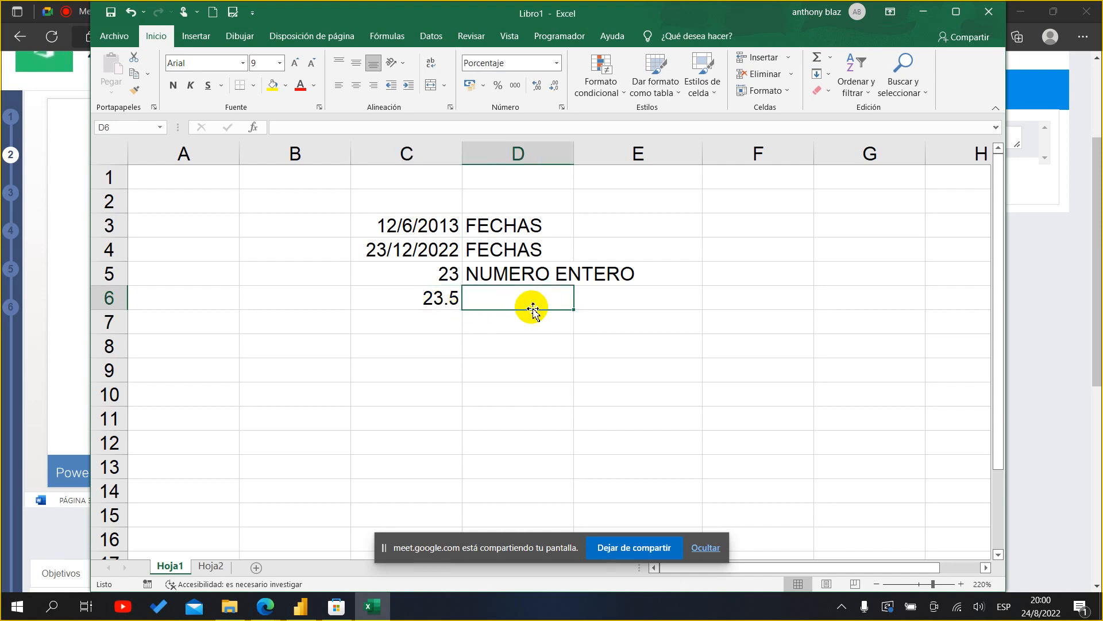
text(NUMERO)
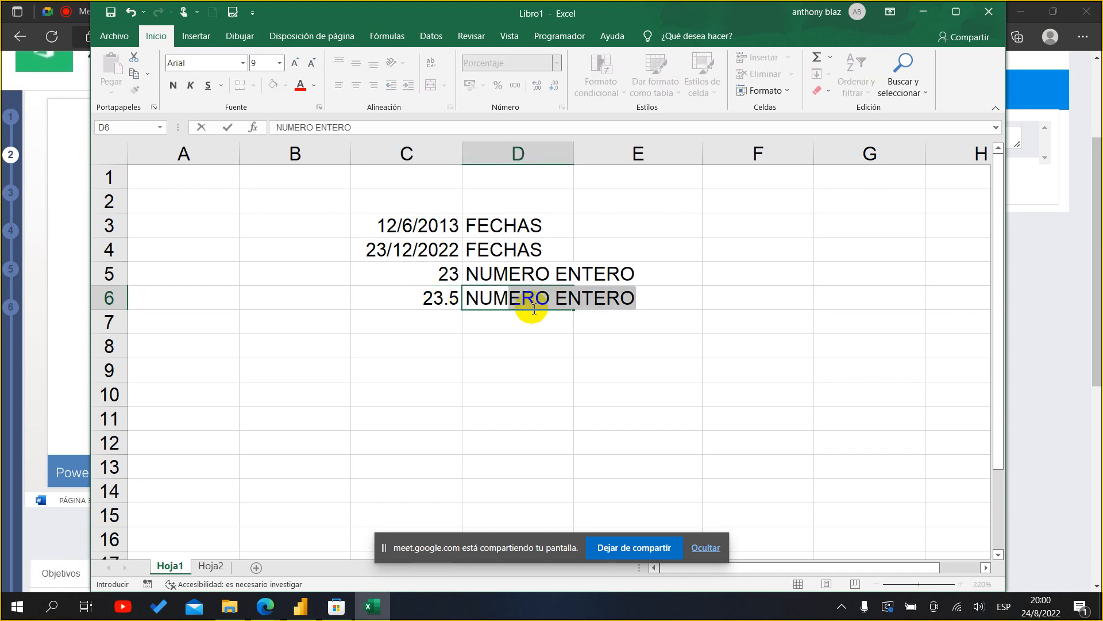
text( FLOAT)
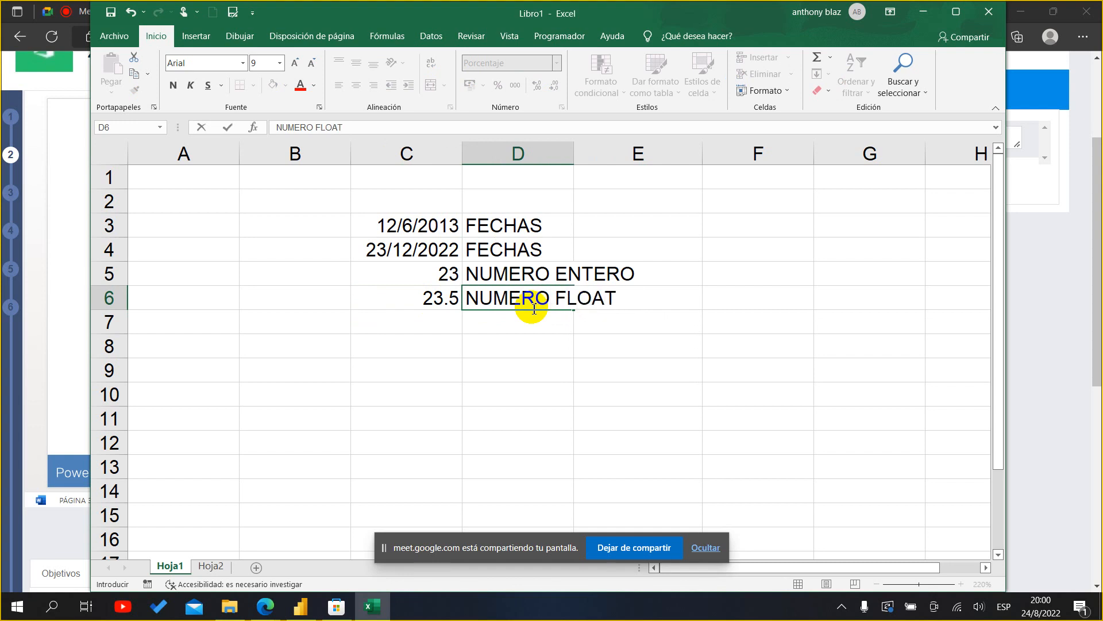
key(BackSpace)
key(BackSpace)
key(BackSpace)
key(BackSpace)
key(BackSpace)
text(DECIMAL)
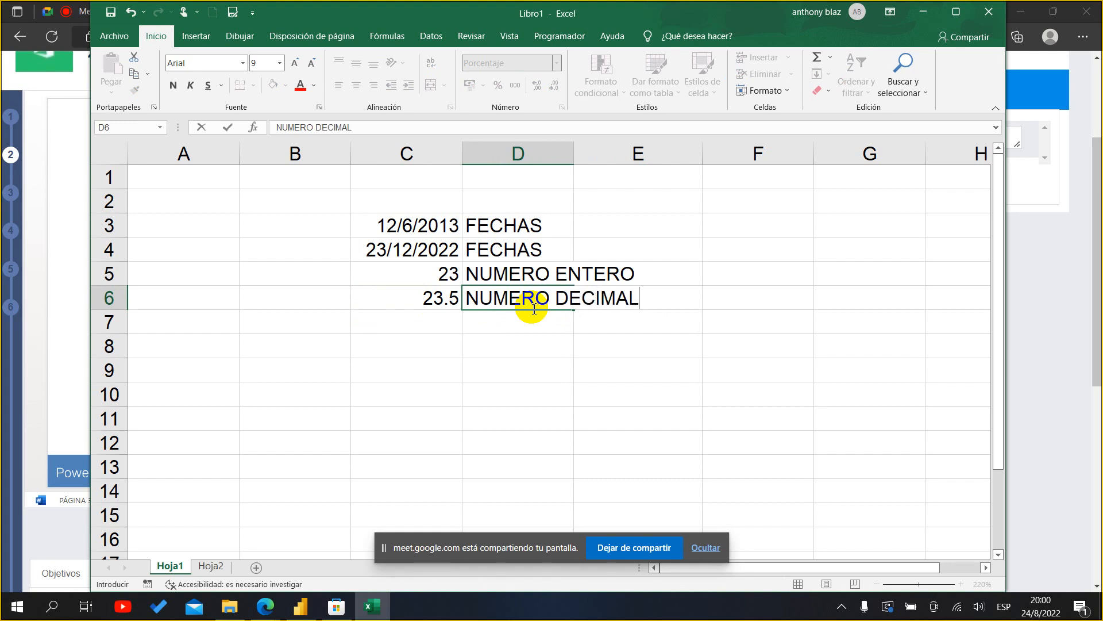
key(Return)
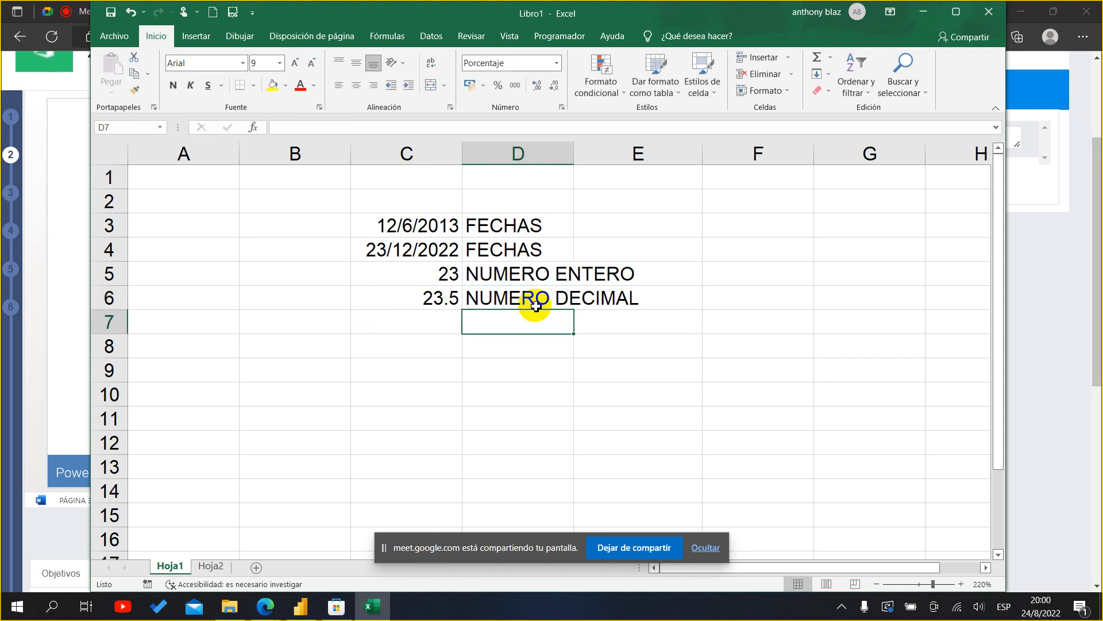
- Highlight the values in C3:C5 and the decimal in C6 to compare their data types
click(536, 297)
click(439, 302)
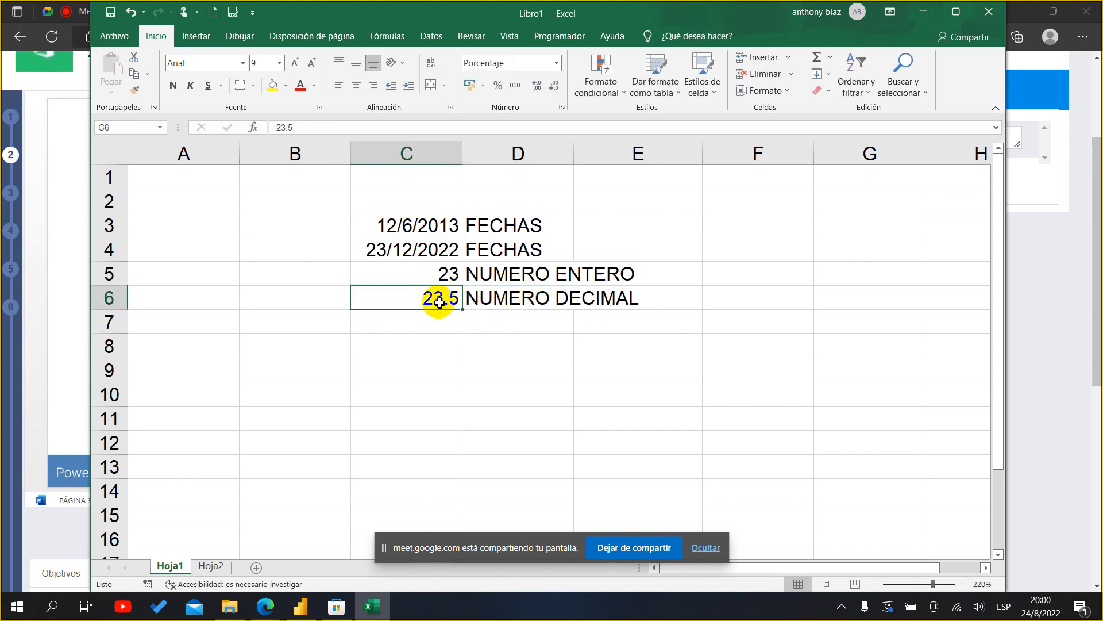
drag(444, 225, 456, 278)
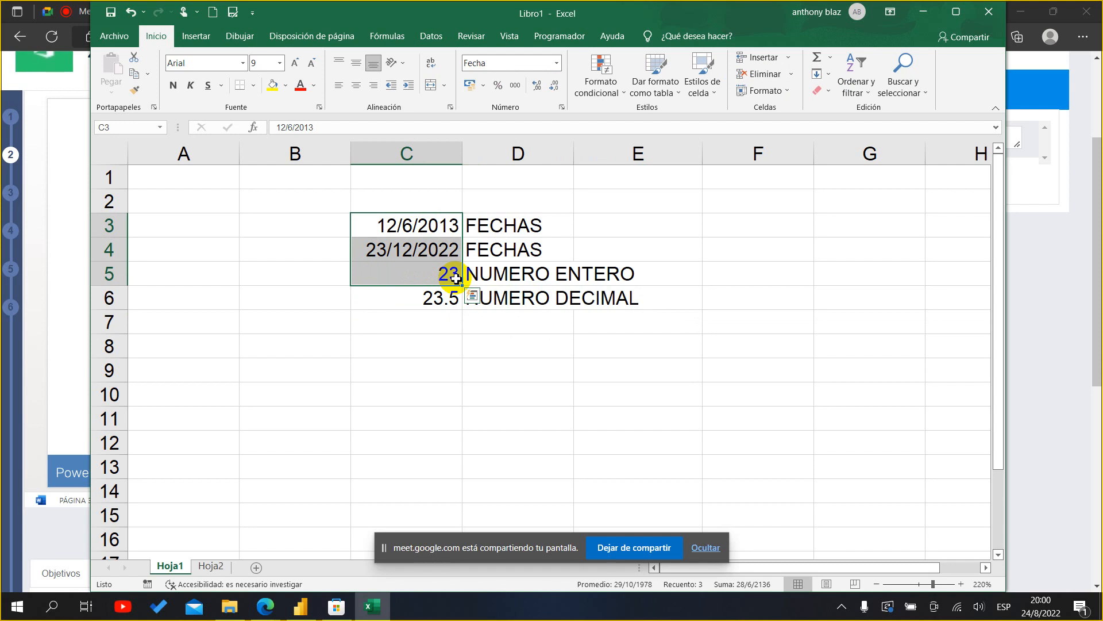
click(447, 297)
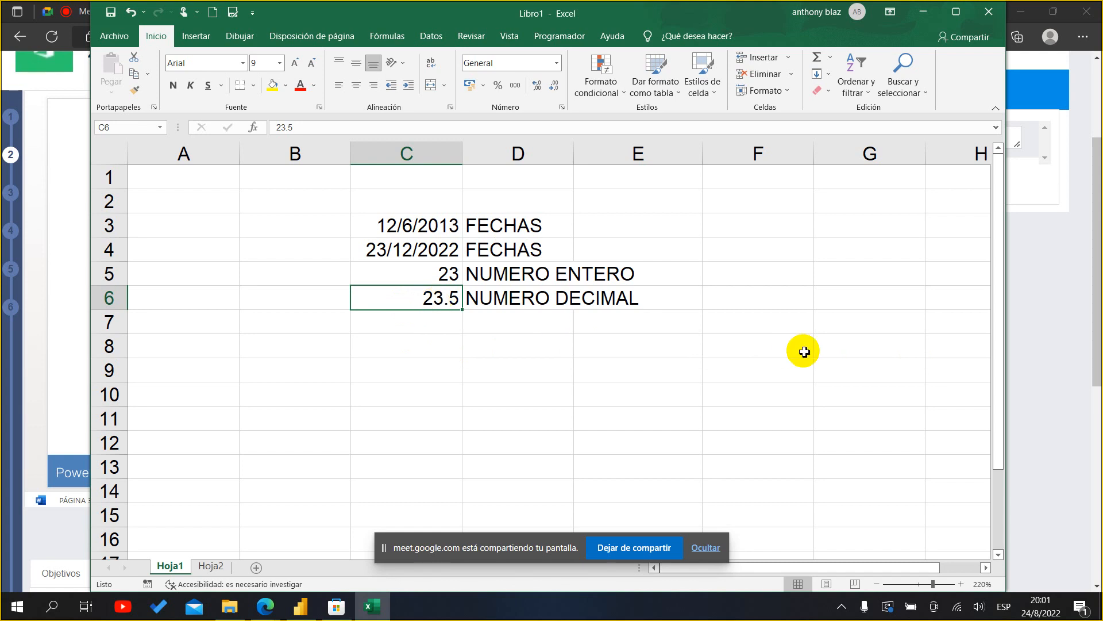
- Change the decimal value in cell C6 to 24 and set it back to 23.5
text(24)
key(Return)
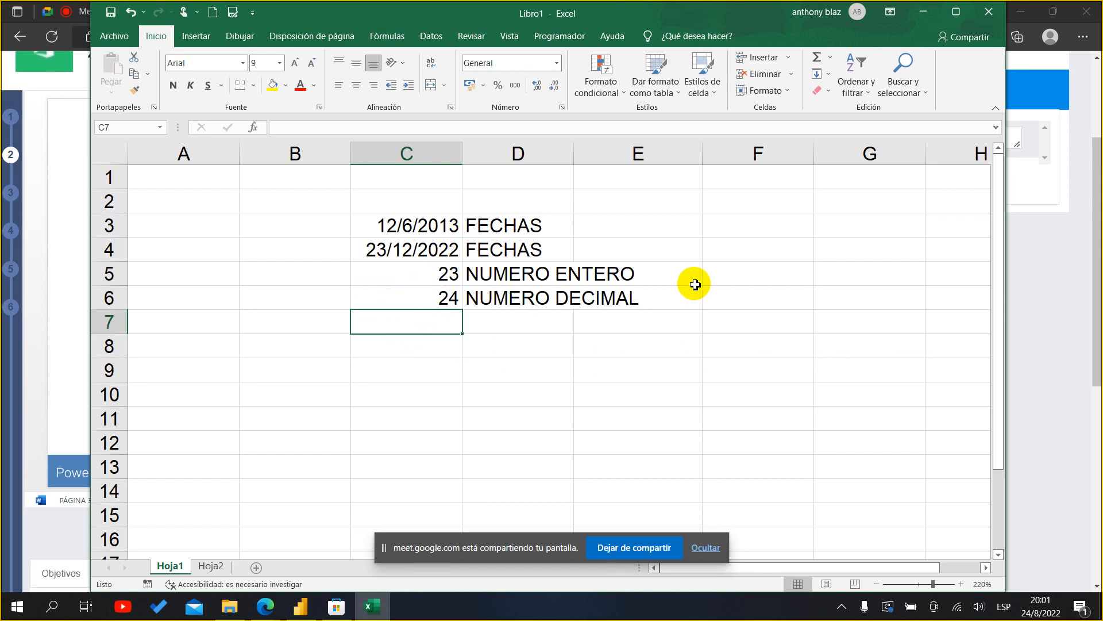
click(411, 291)
text(23.5)
key(Return)
- Highlight the labelled range C3:D6 and single out the date, whole-number and decimal cells in column C
click(410, 224)
drag(411, 225, 543, 304)
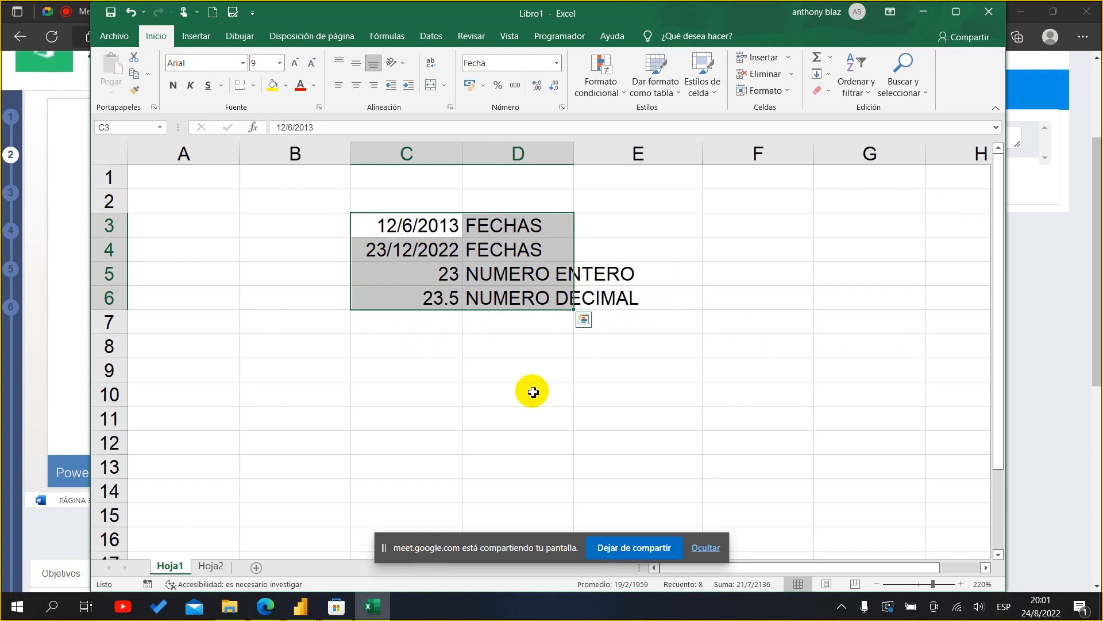
click(536, 322)
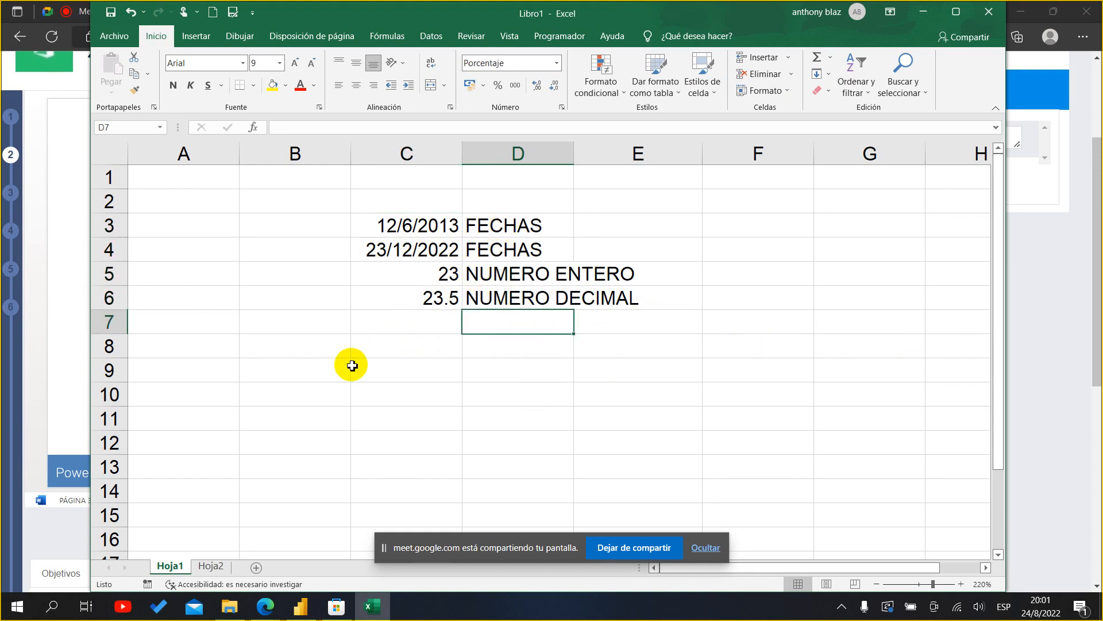
click(431, 274)
click(437, 304)
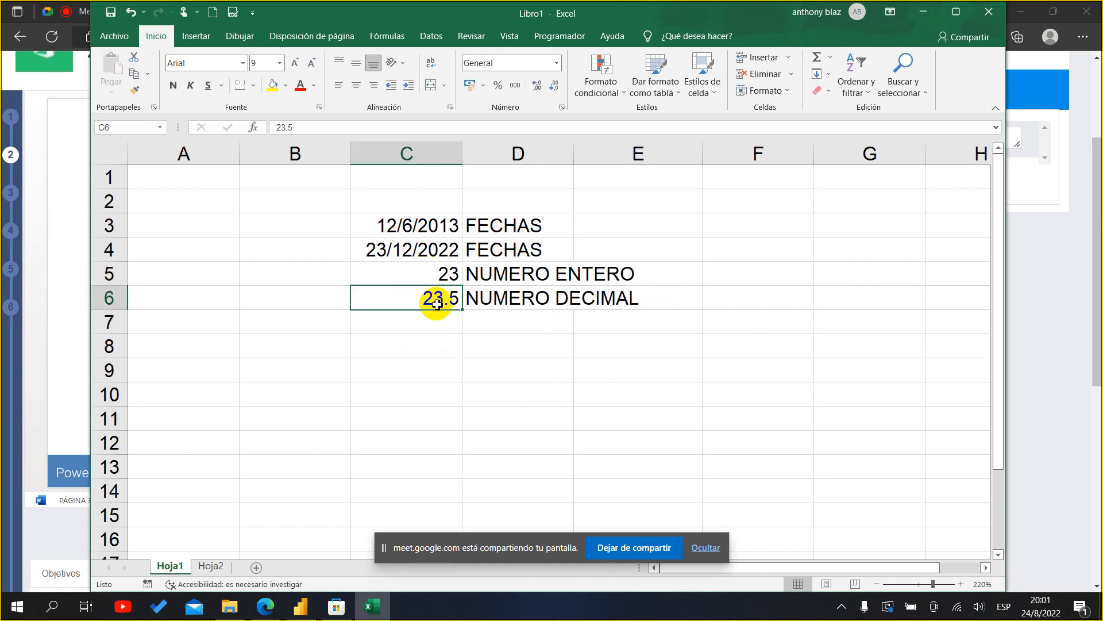
click(443, 249)
click(446, 279)
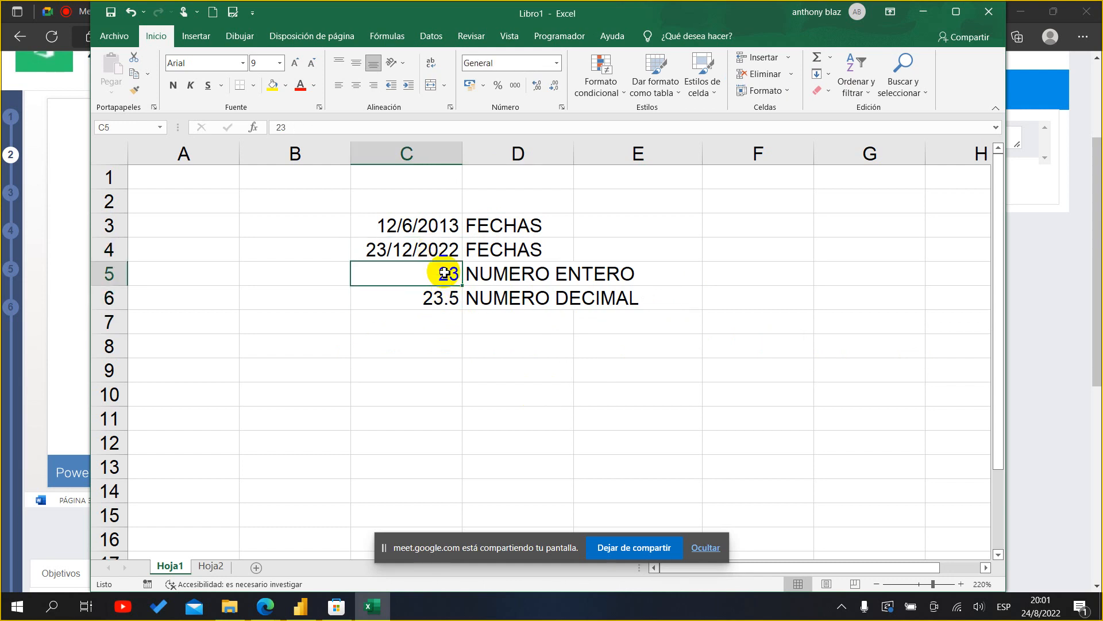
- Compare the data types by highlighting the numbers in C5:C6, the dates in C3:C4, and all values in C3:C6
drag(431, 230, 454, 493)
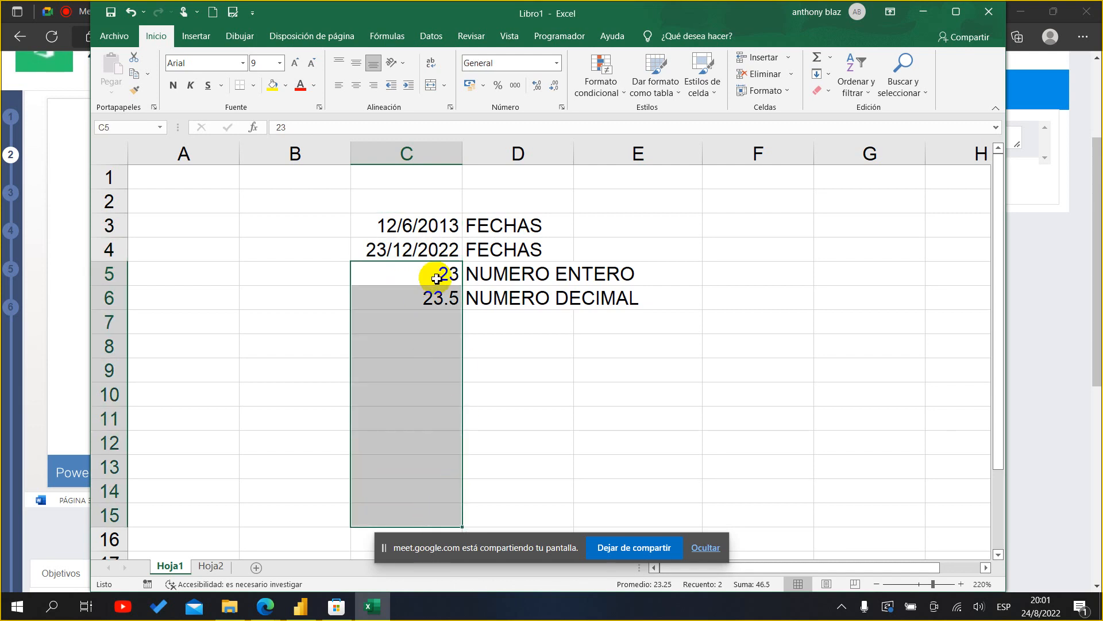
drag(437, 279, 433, 311)
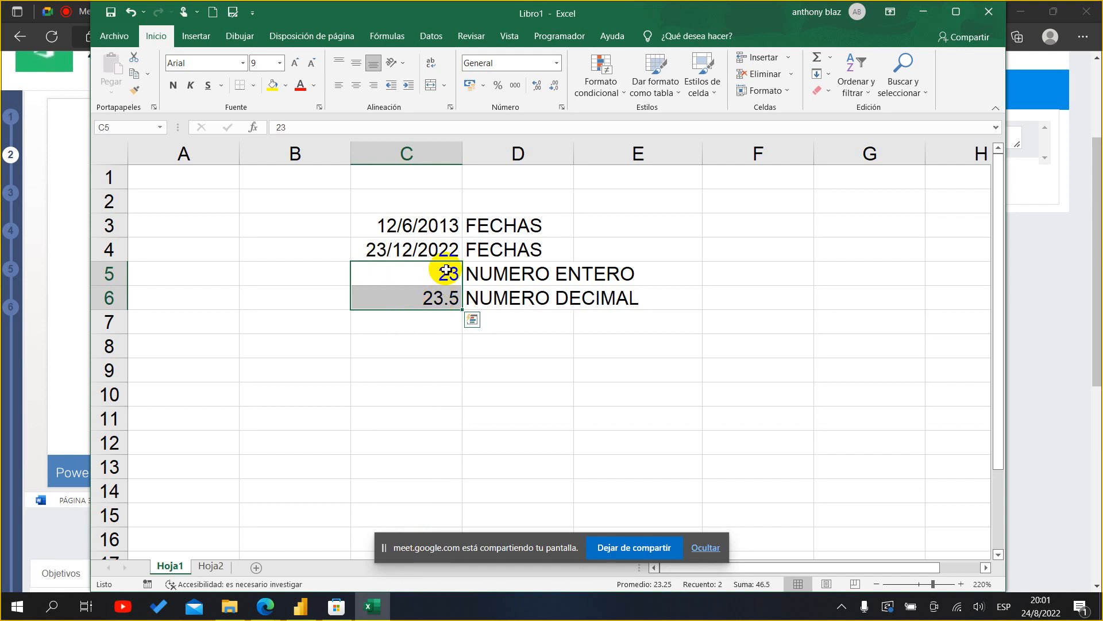
click(437, 303)
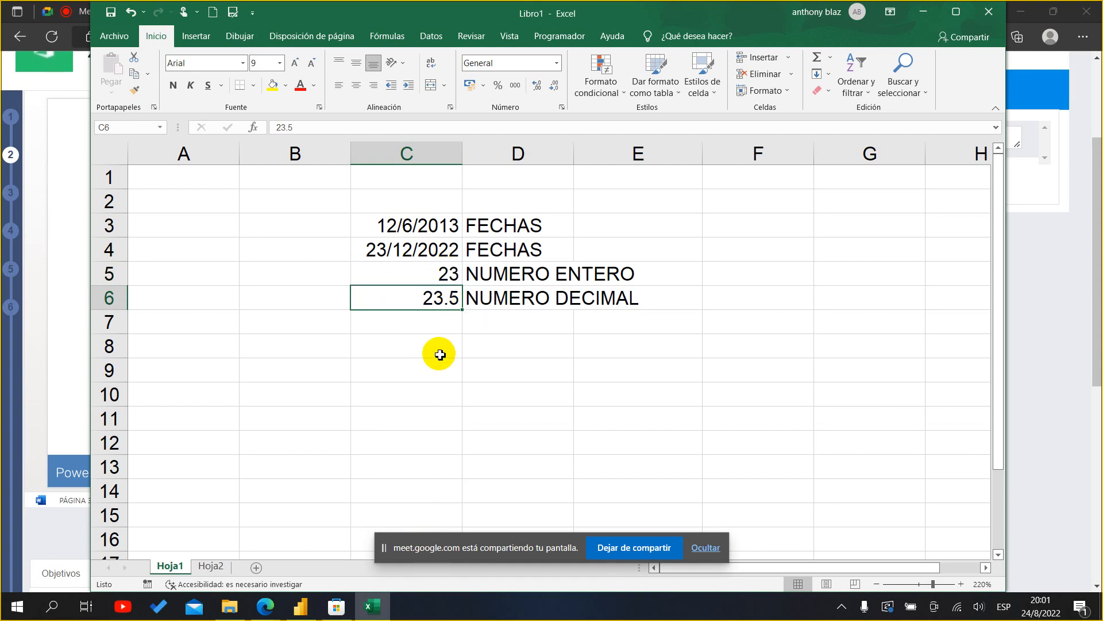
click(442, 273)
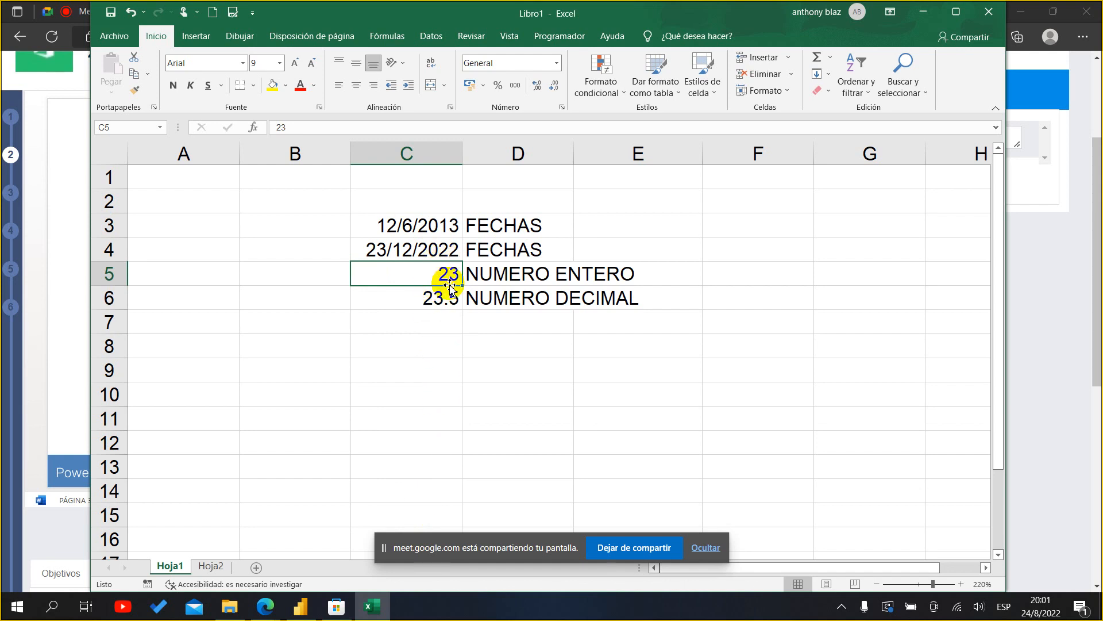
drag(443, 225, 443, 250)
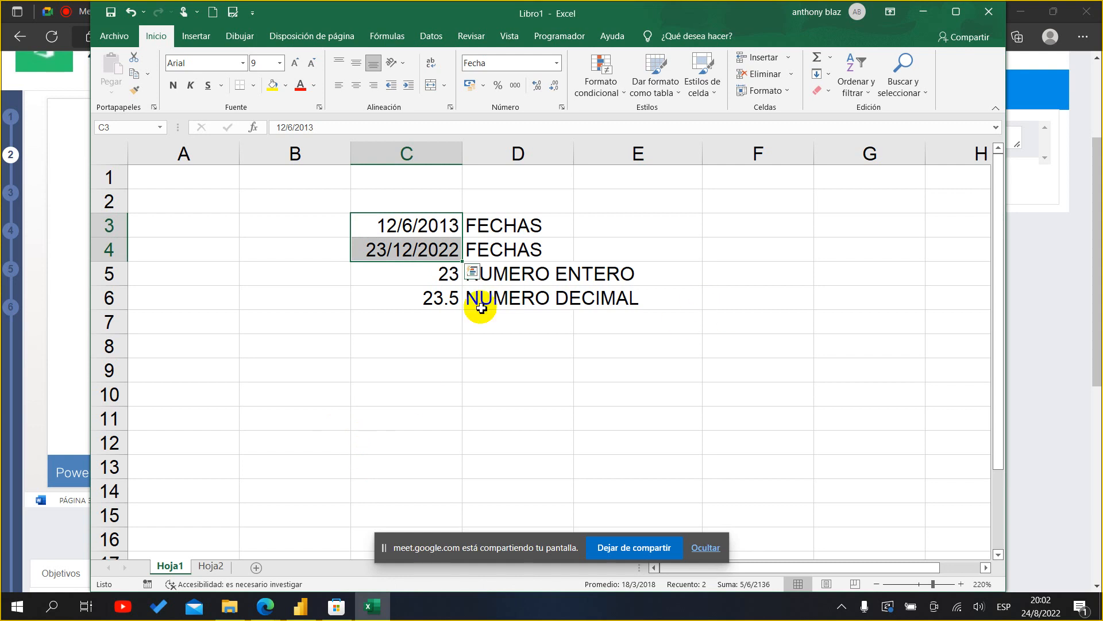
click(415, 300)
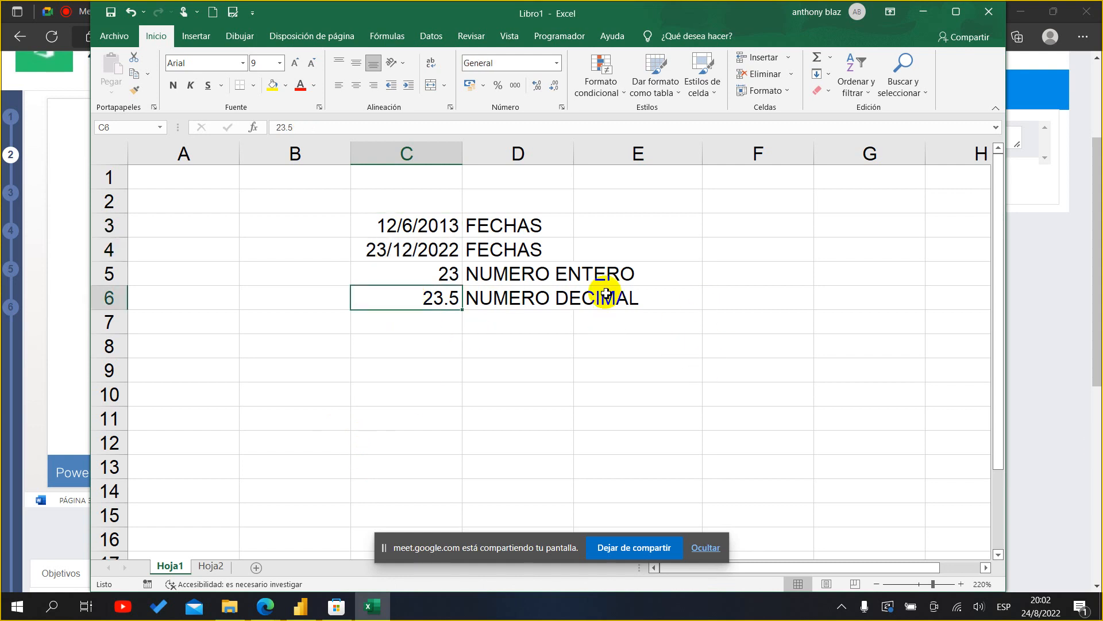
drag(426, 227, 434, 300)
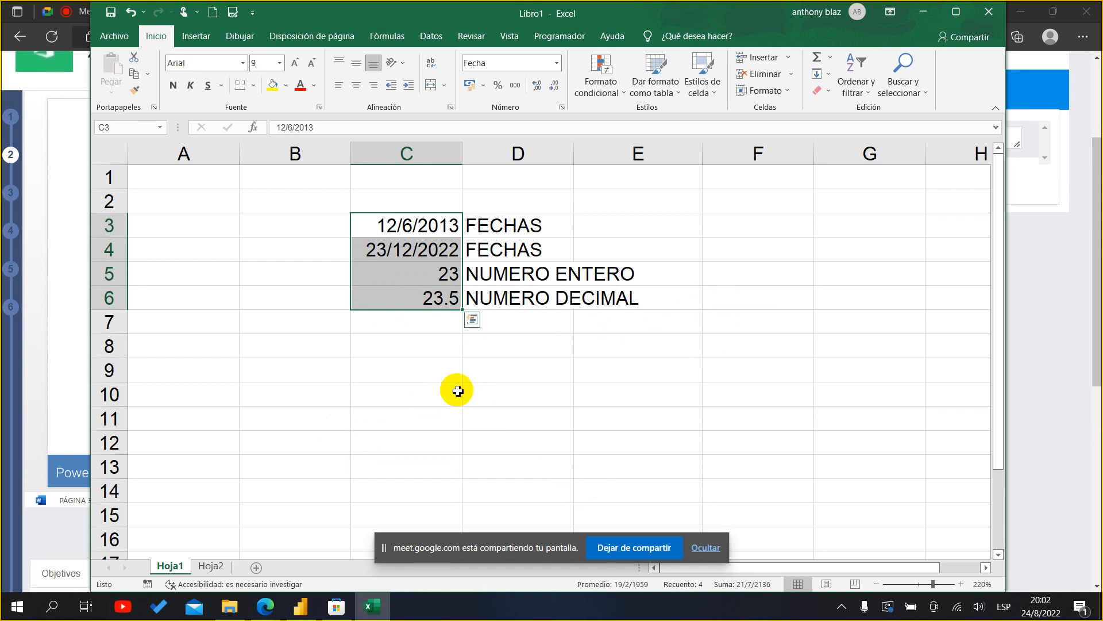
- Re-enter the whole number in C5 with a trailing decimal point and format it to show one decimal place, as 23.0
click(431, 271)
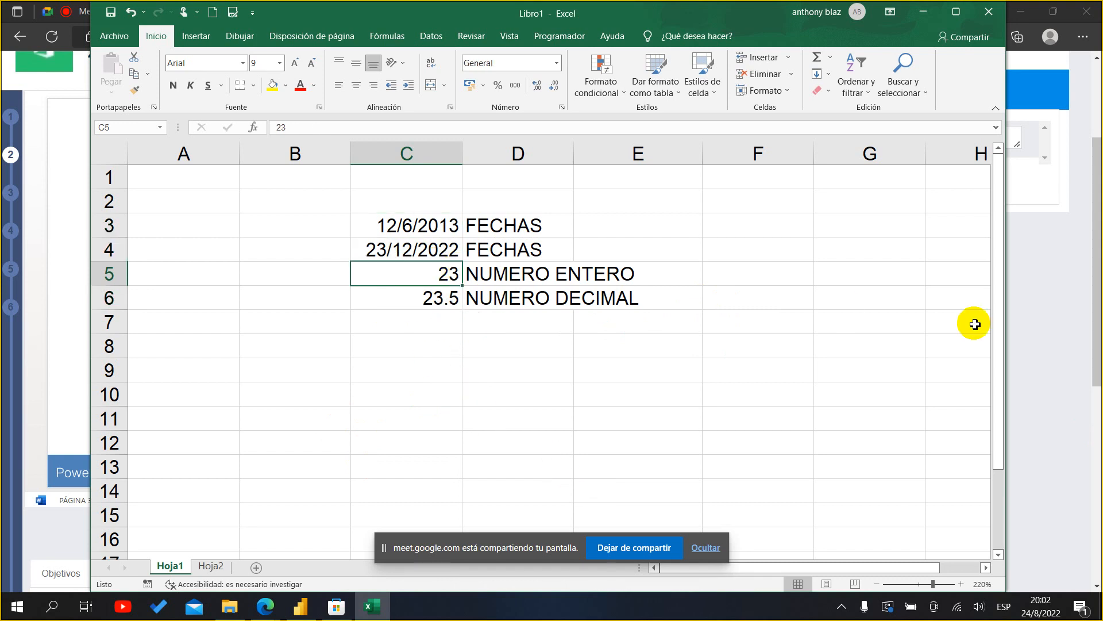
key(F2)
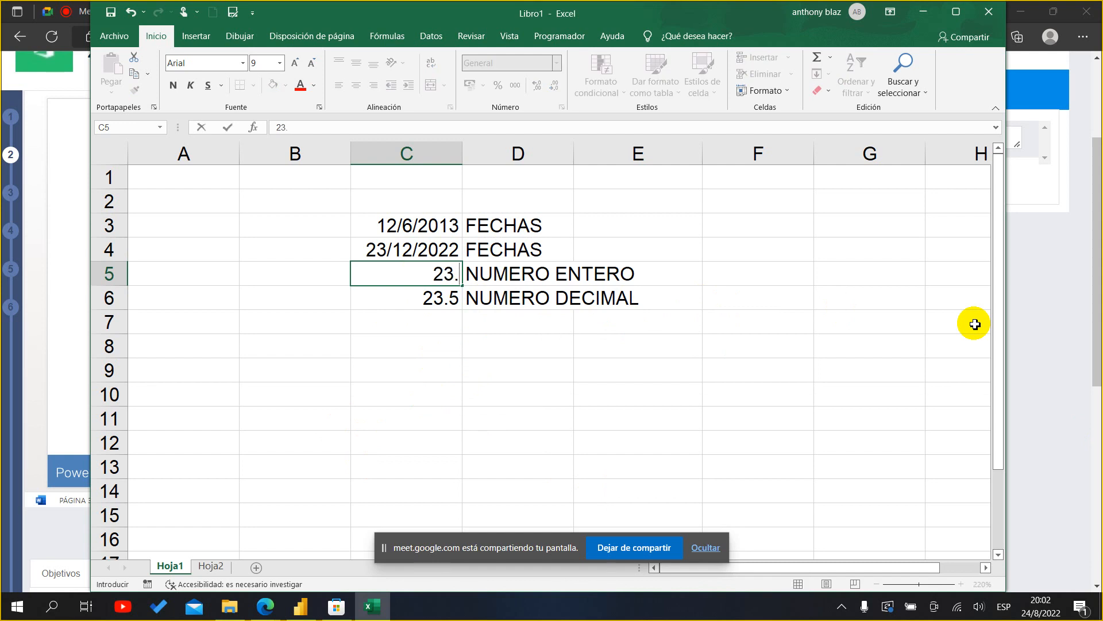
key(Return)
click(443, 272)
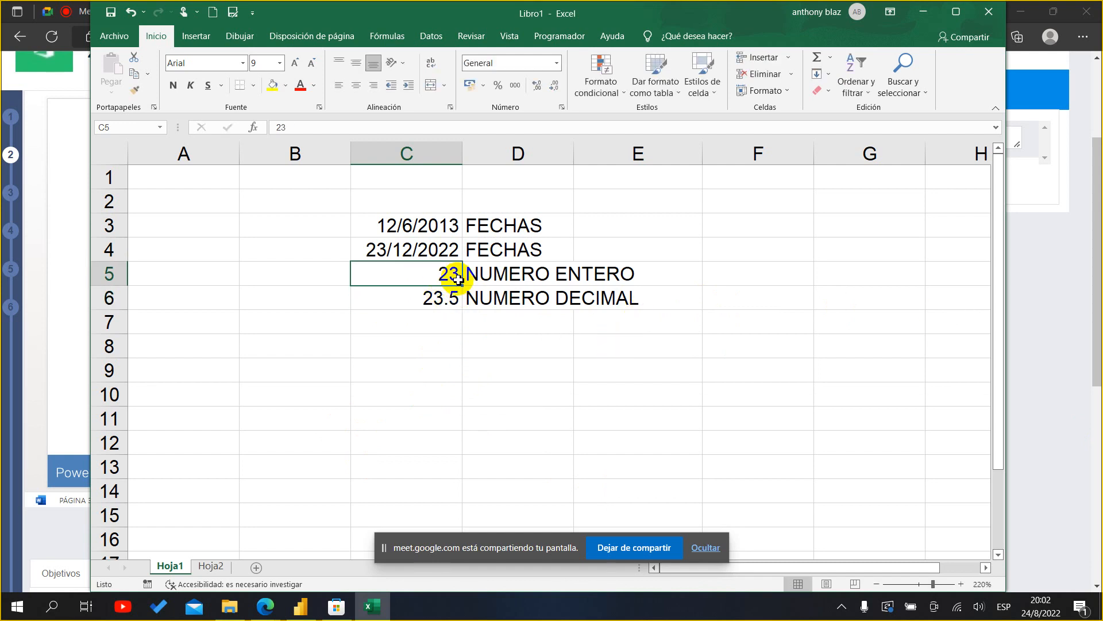
click(538, 92)
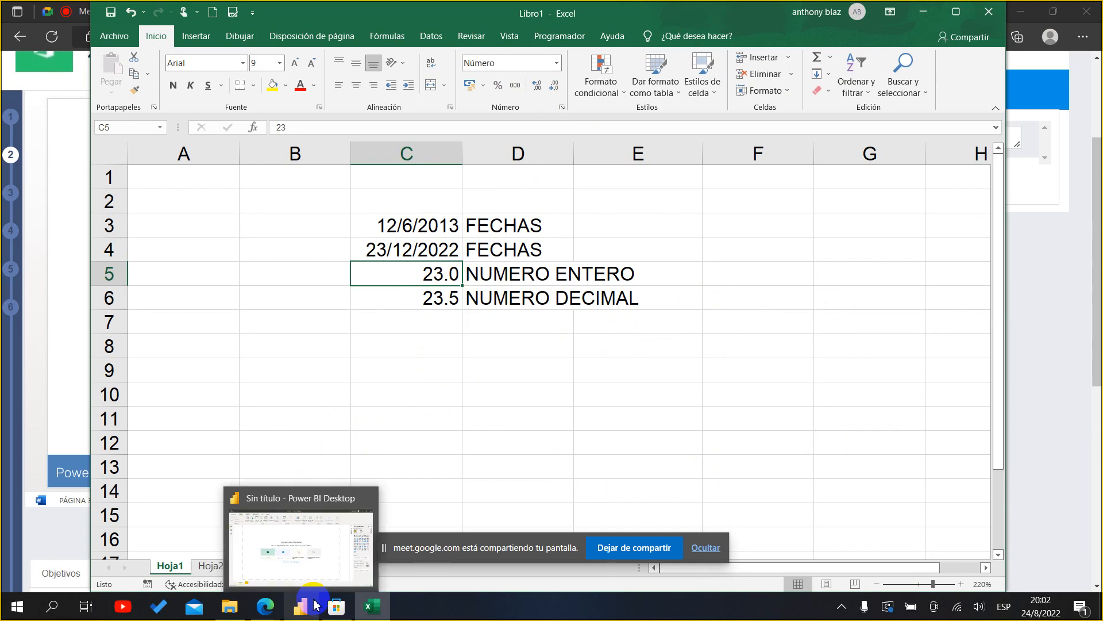
- Switch to the course slides in the browser and highlight the heading "Carga y transformación de datos"
click(82, 252)
scroll(423, 395, down, 8)
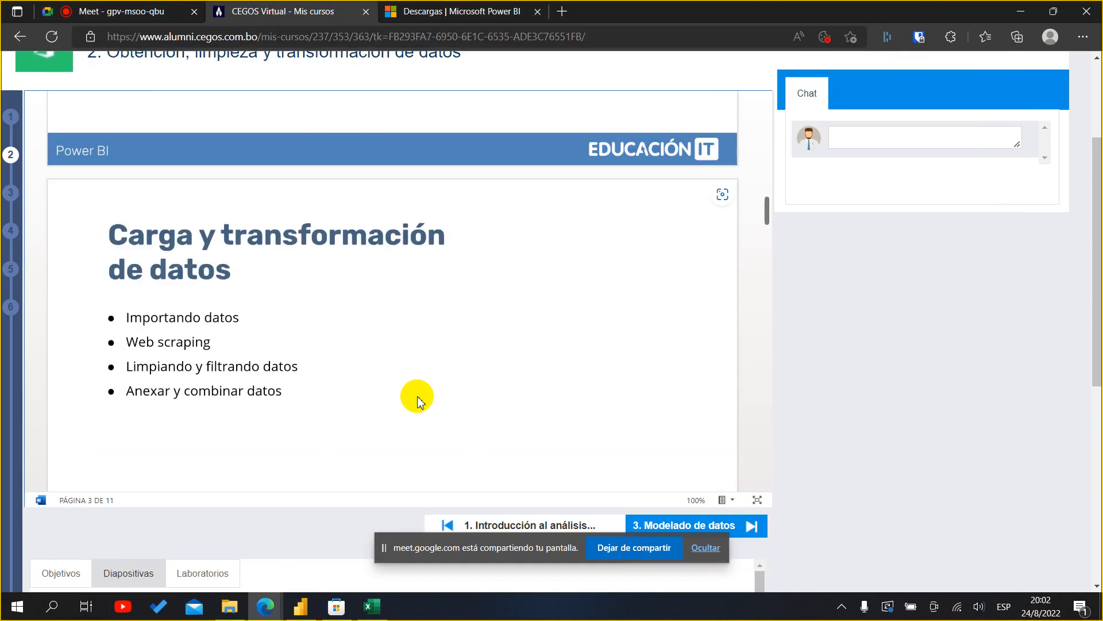
scroll(556, 363, up, 4)
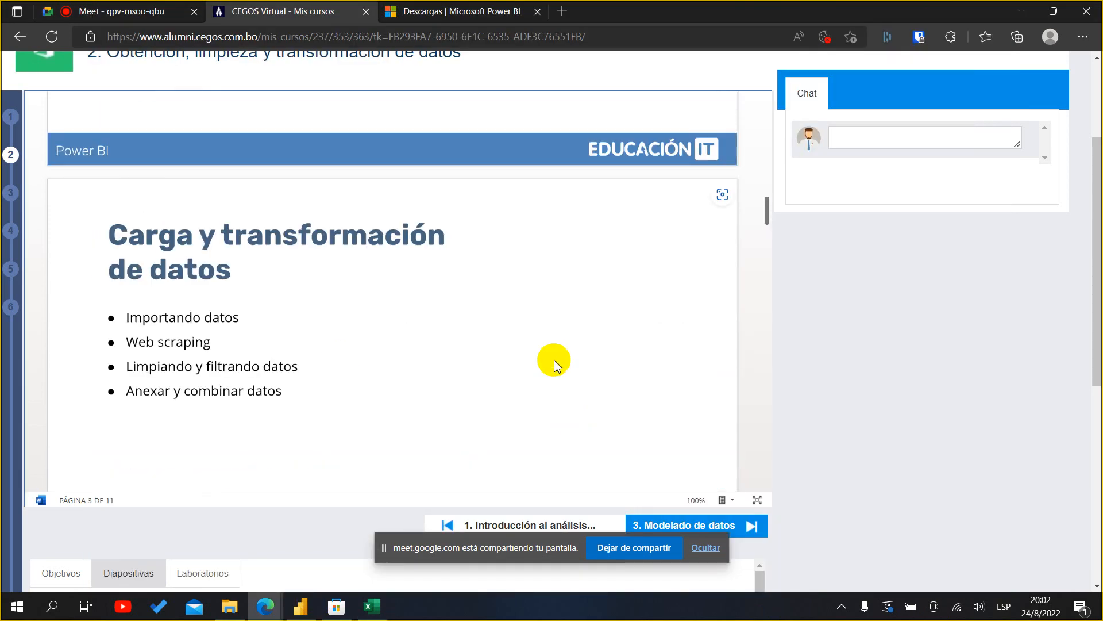
scroll(556, 363, down, 1)
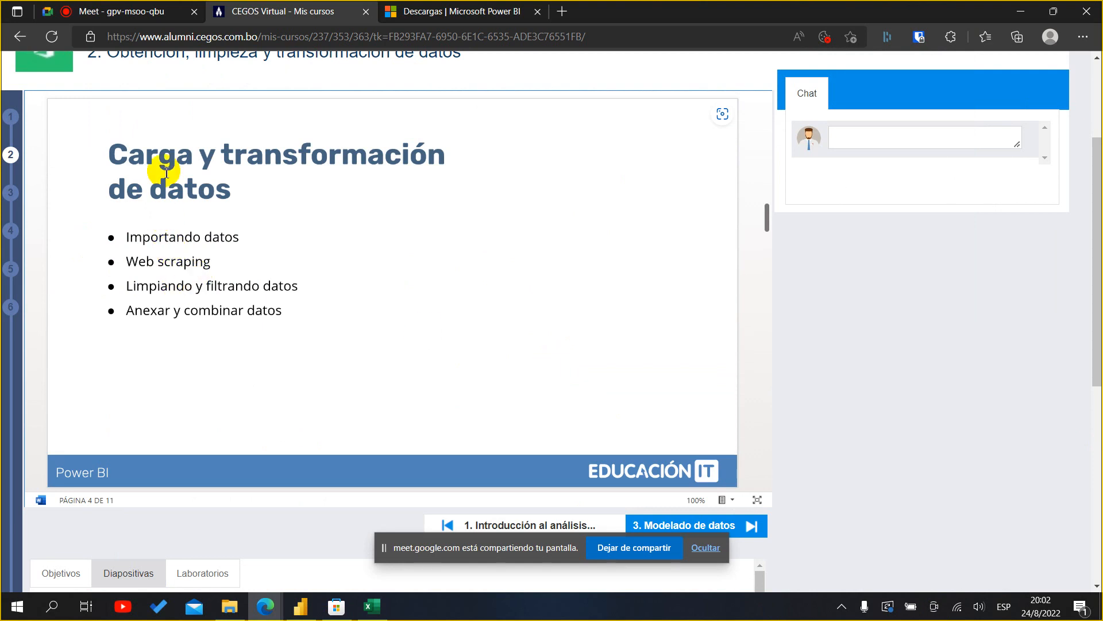
drag(110, 153, 249, 198)
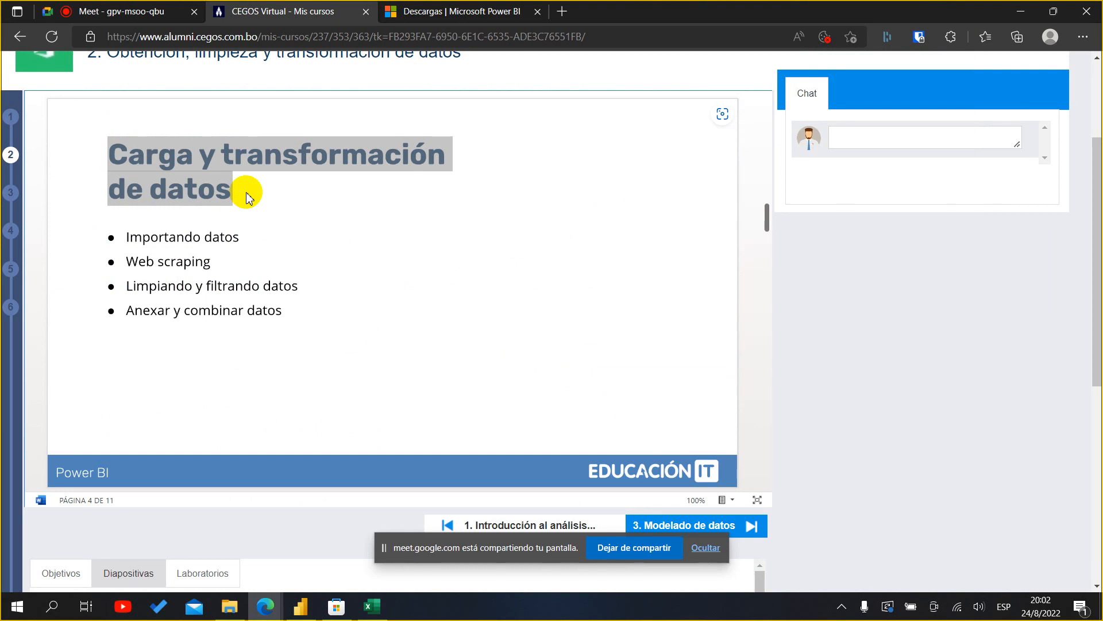
click(246, 213)
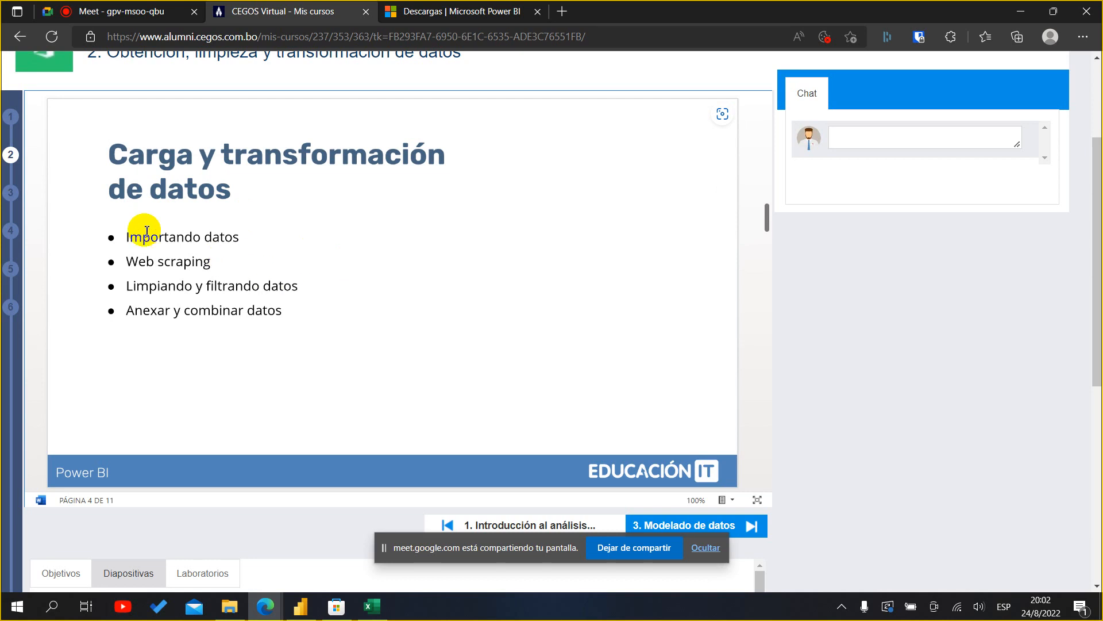
drag(110, 153, 551, 185)
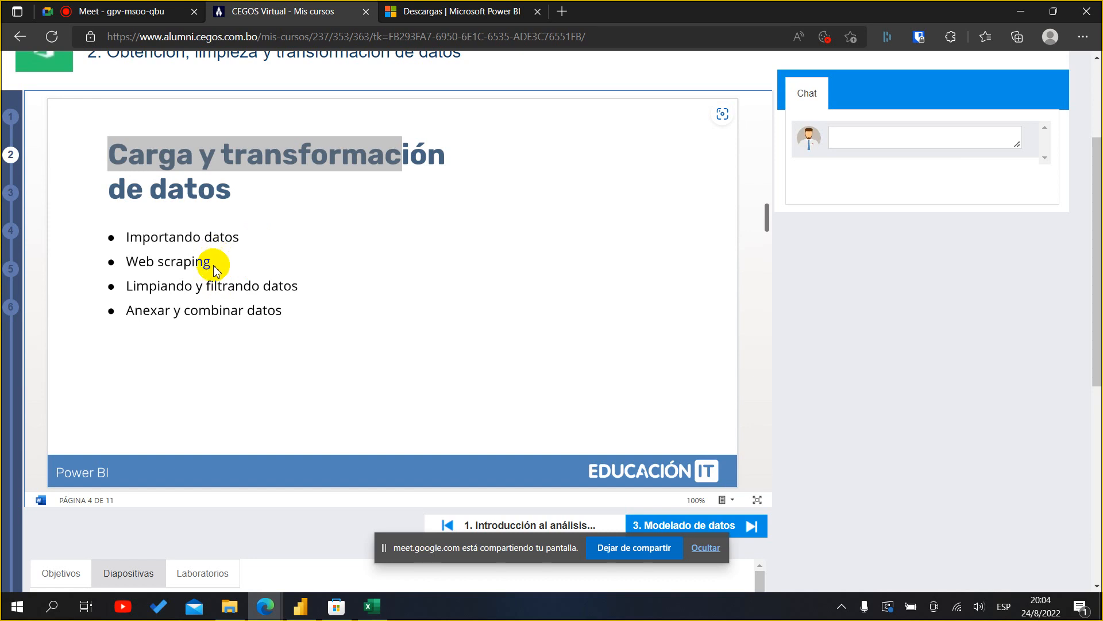
- Highlight the "Web scraping" topic in the slide's bullet list
drag(115, 256, 222, 262)
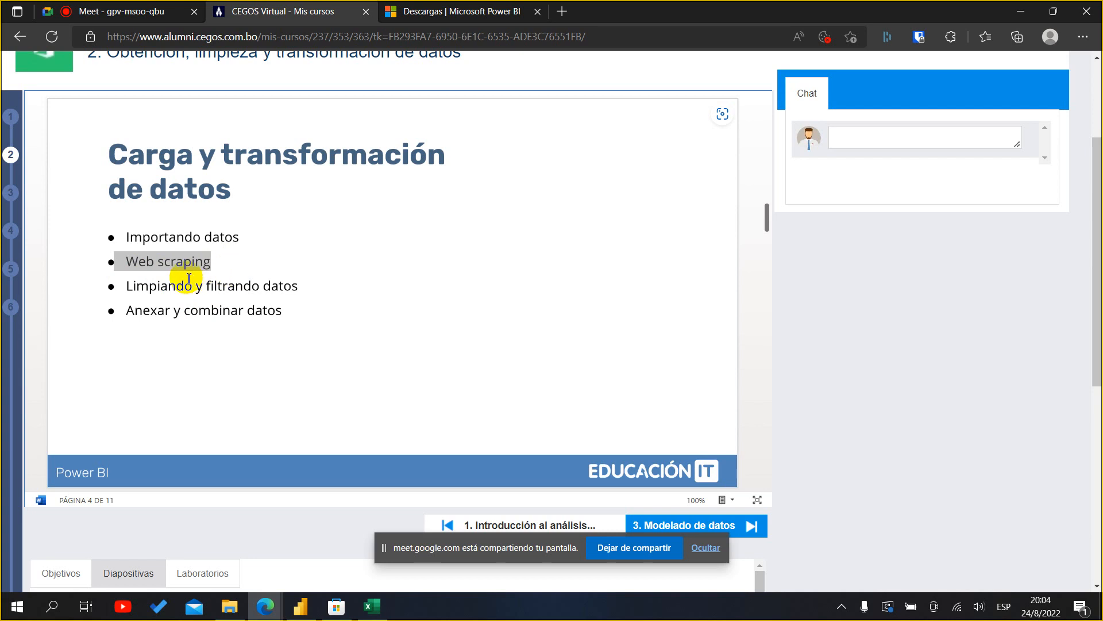
click(120, 262)
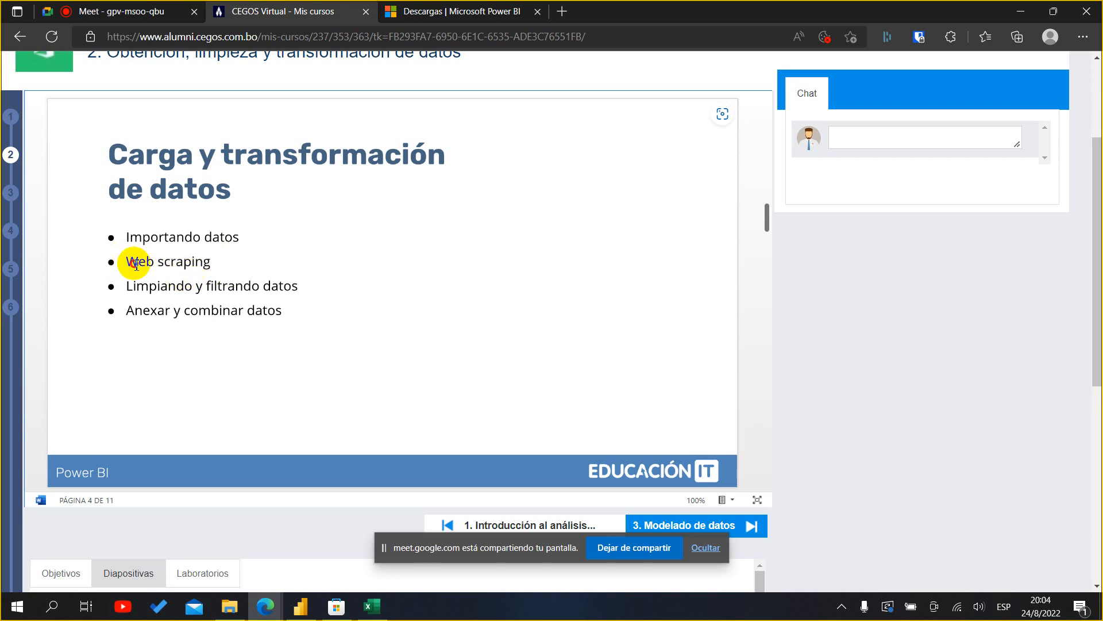
click(137, 262)
drag(137, 262, 212, 263)
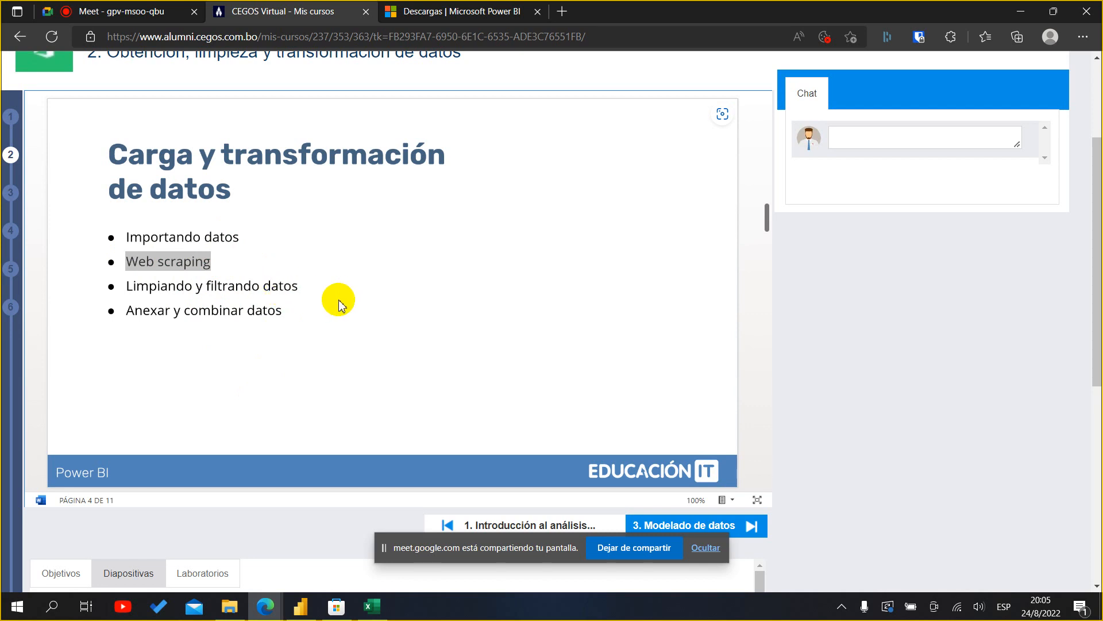
drag(163, 236, 125, 260)
- Highlight the "Importando datos" topic and review its slide, including the text on the M language and importable data sources
scroll(419, 296, down, 3)
scroll(420, 297, up, 4)
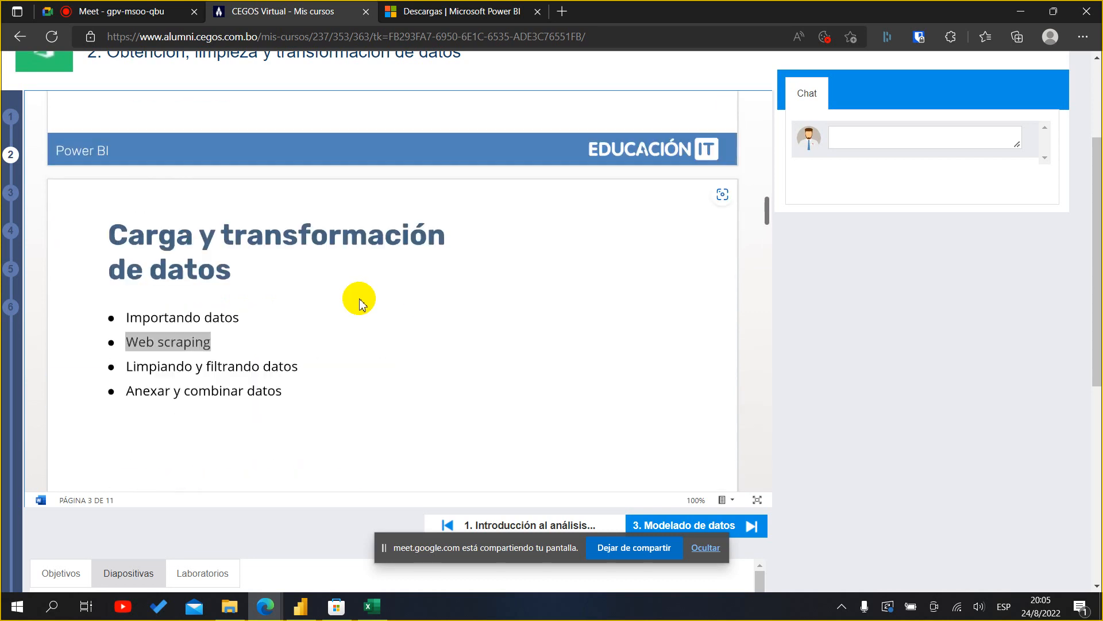
drag(133, 316, 313, 318)
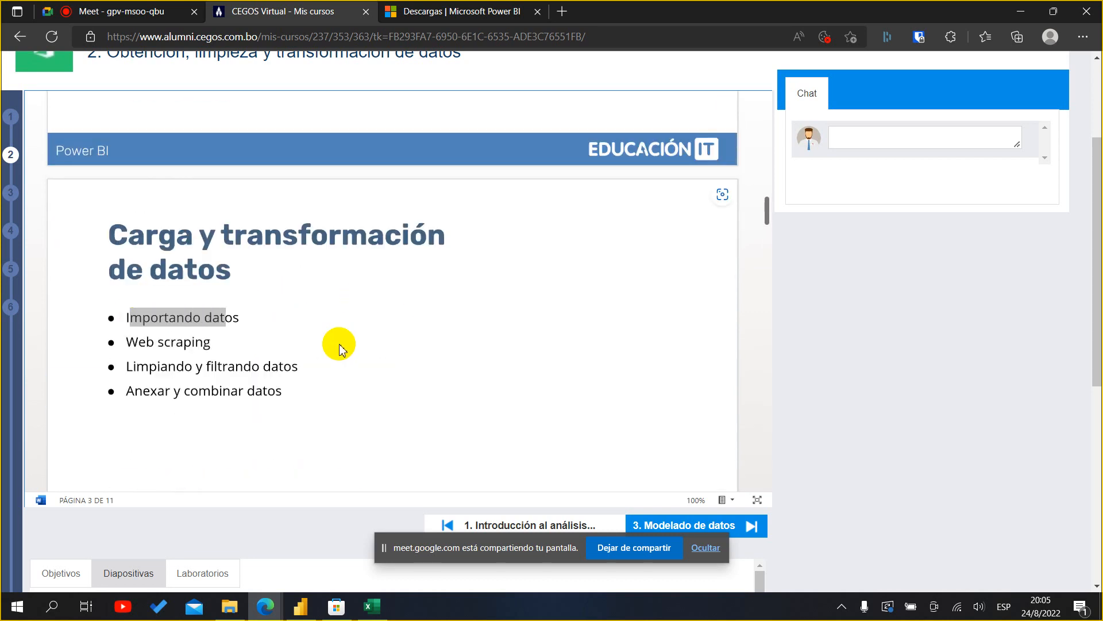
scroll(340, 343, down, 5)
scroll(342, 348, down, 3)
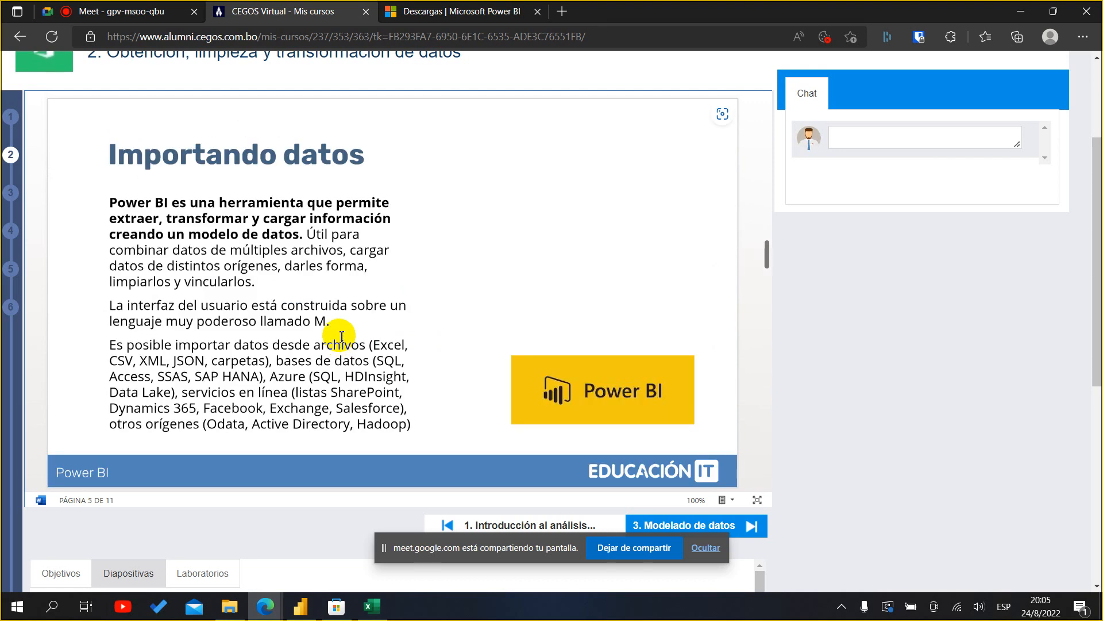
drag(258, 236, 241, 245)
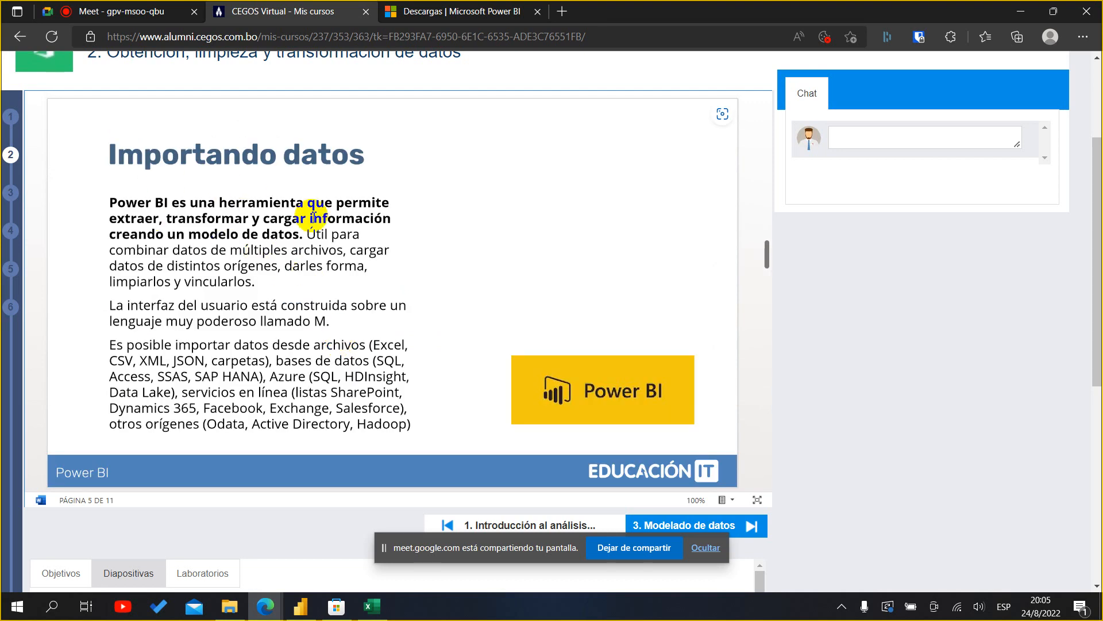
scroll(325, 359, down, 1)
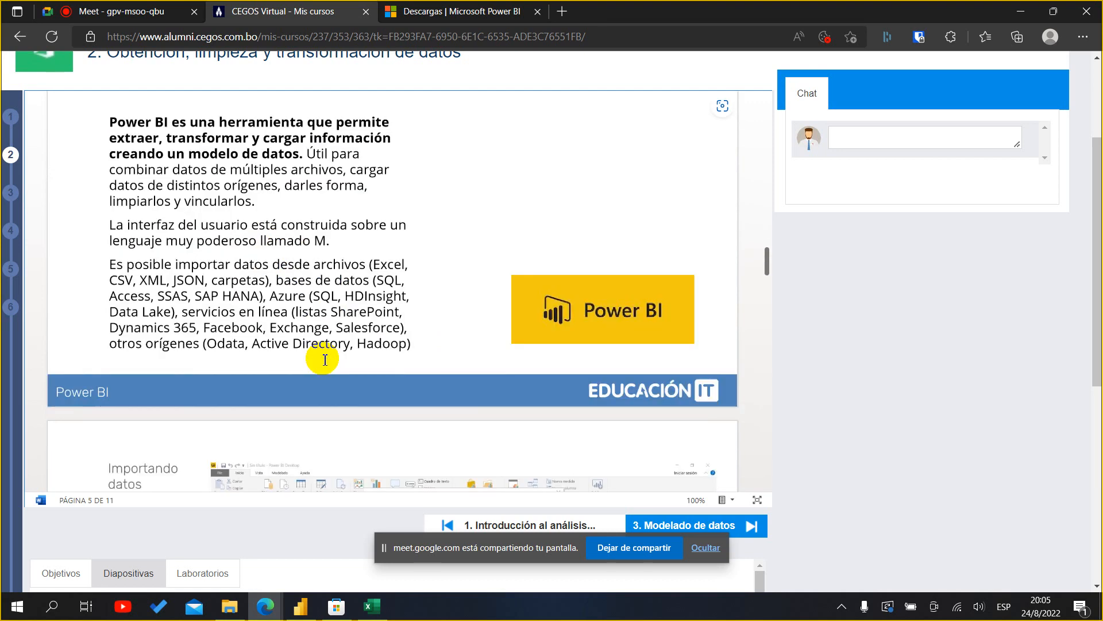
drag(210, 256, 414, 313)
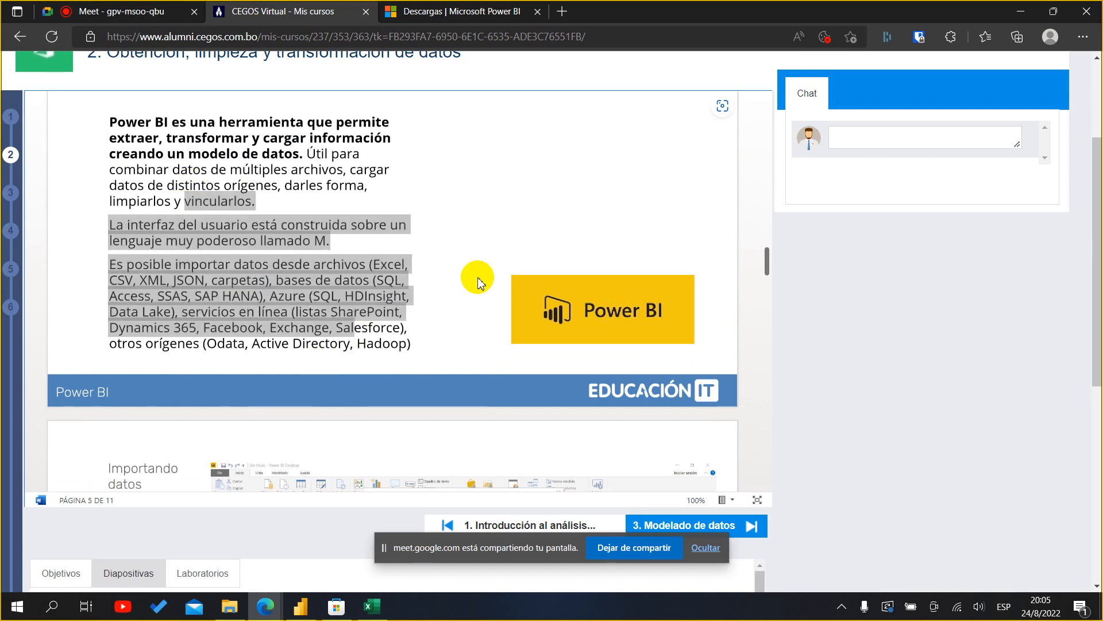
- Skim the remaining slides, stop at the "Limpiando y filtrando datos" screenshot, and switch to Power BI Desktop
scroll(513, 267, down, 3)
scroll(514, 268, down, 2)
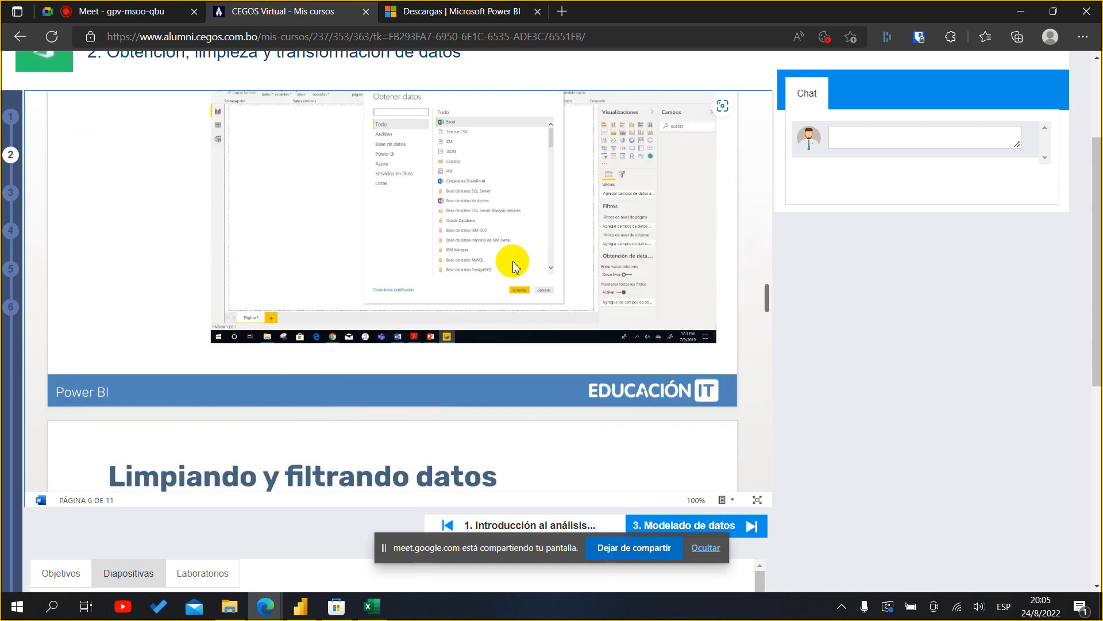
scroll(513, 267, down, 15)
scroll(514, 266, down, 3)
scroll(513, 261, up, 15)
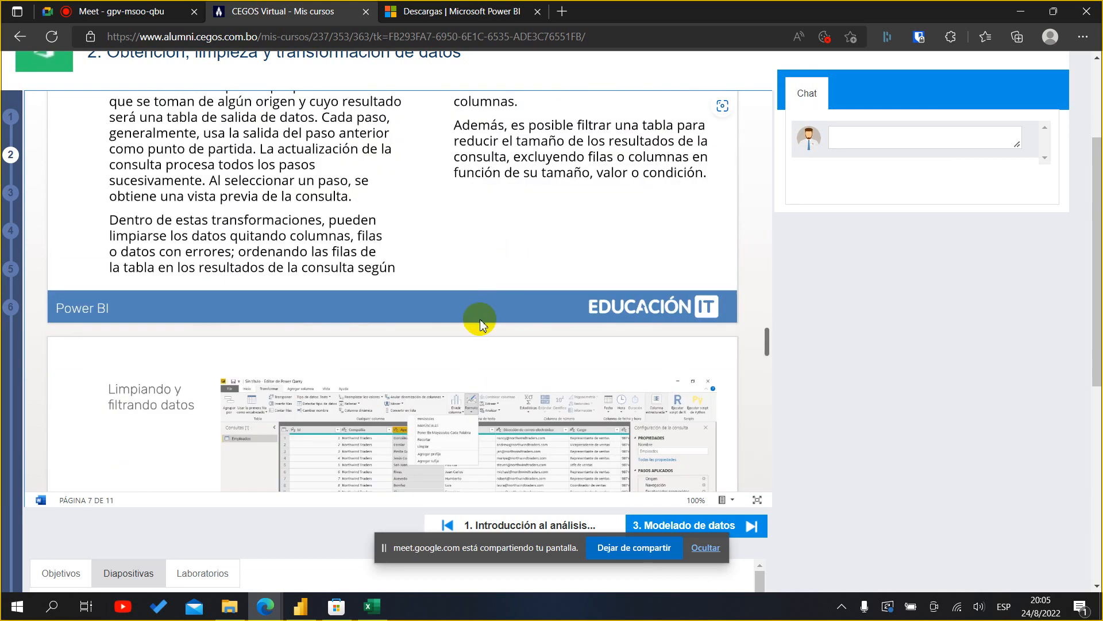
scroll(368, 363, down, 3)
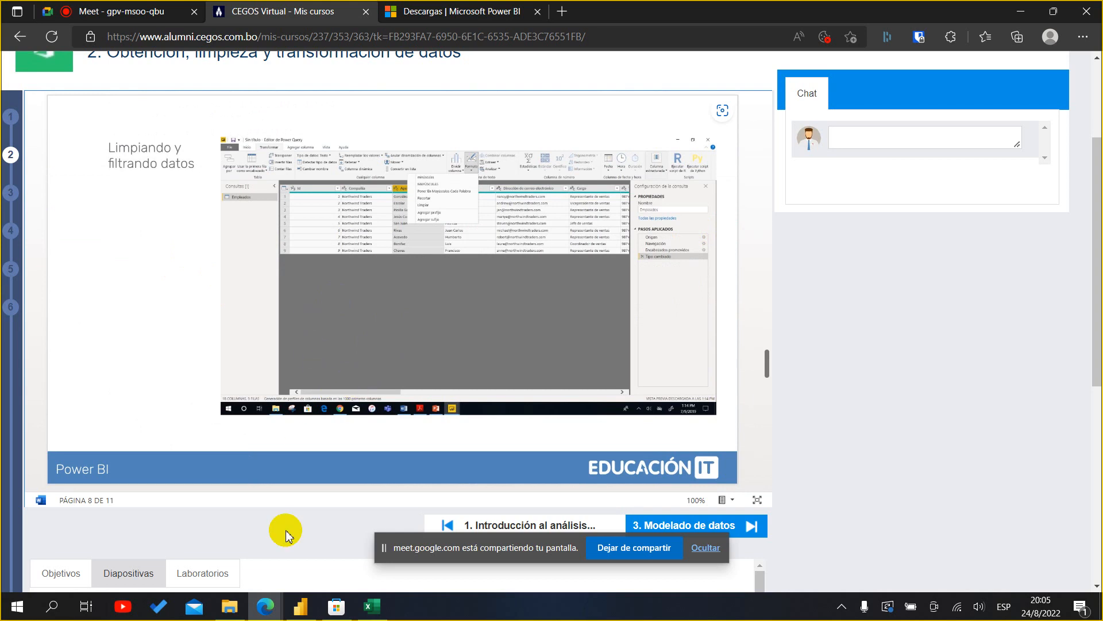
click(300, 603)
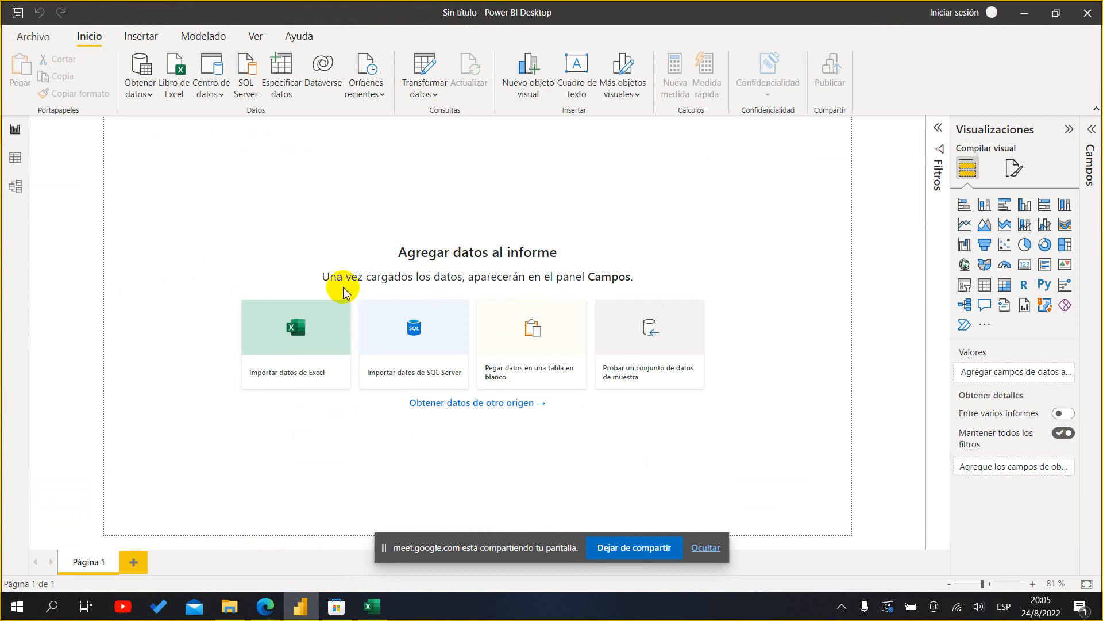
- Switch to File Explorer, review the "power bi 2" folder and its "Datos desde carpeta" subfolder, and return to Power BI Desktop
click(230, 605)
click(411, 431)
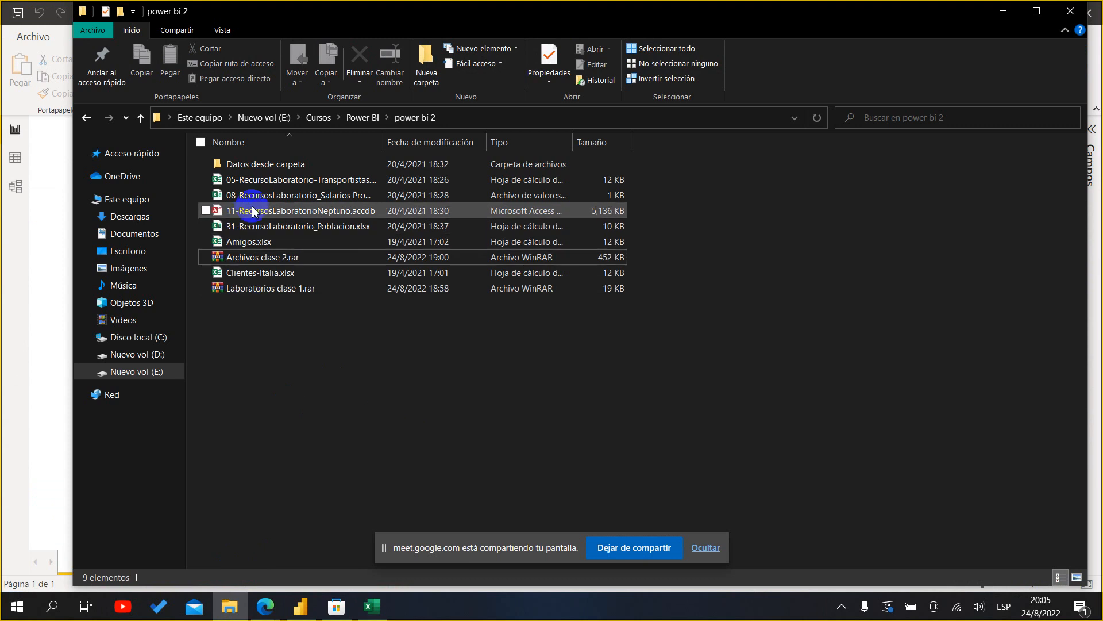
click(299, 165)
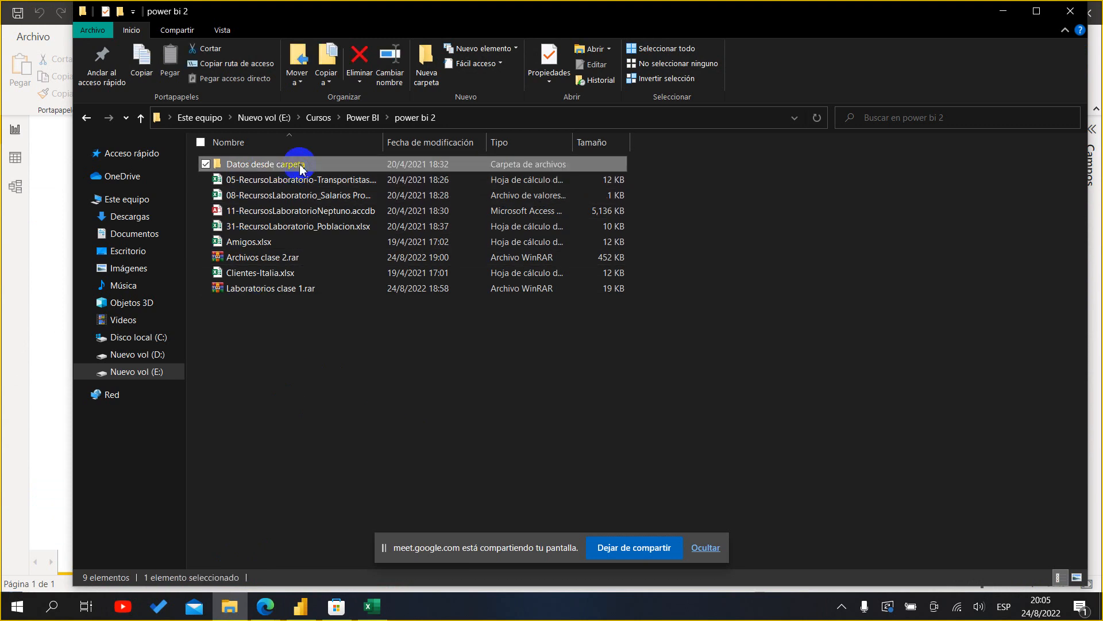
double_click(300, 167)
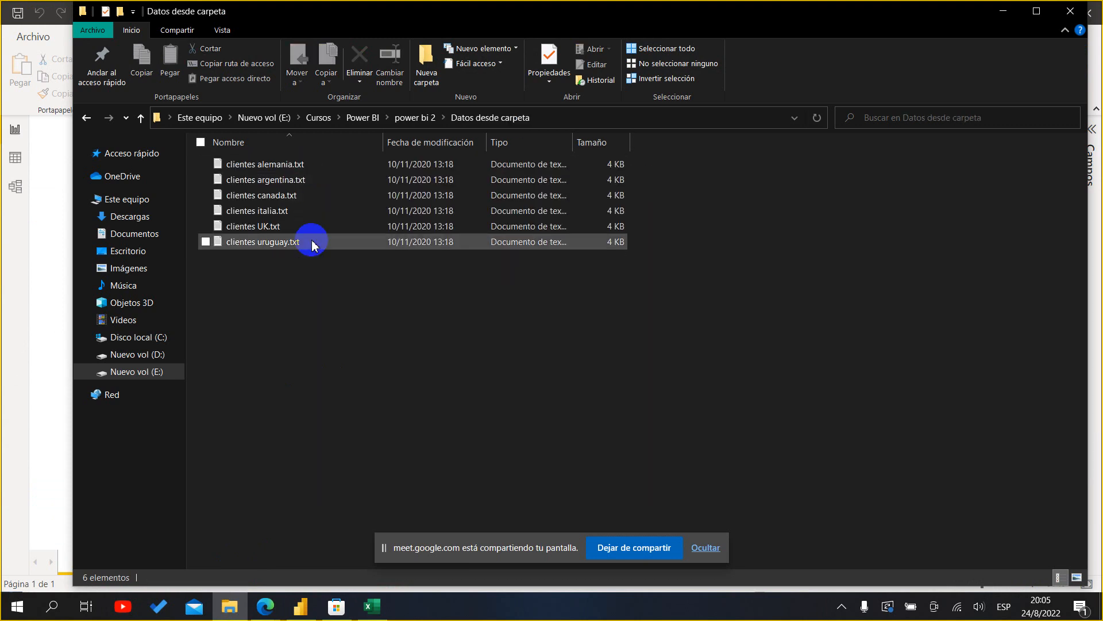
click(86, 118)
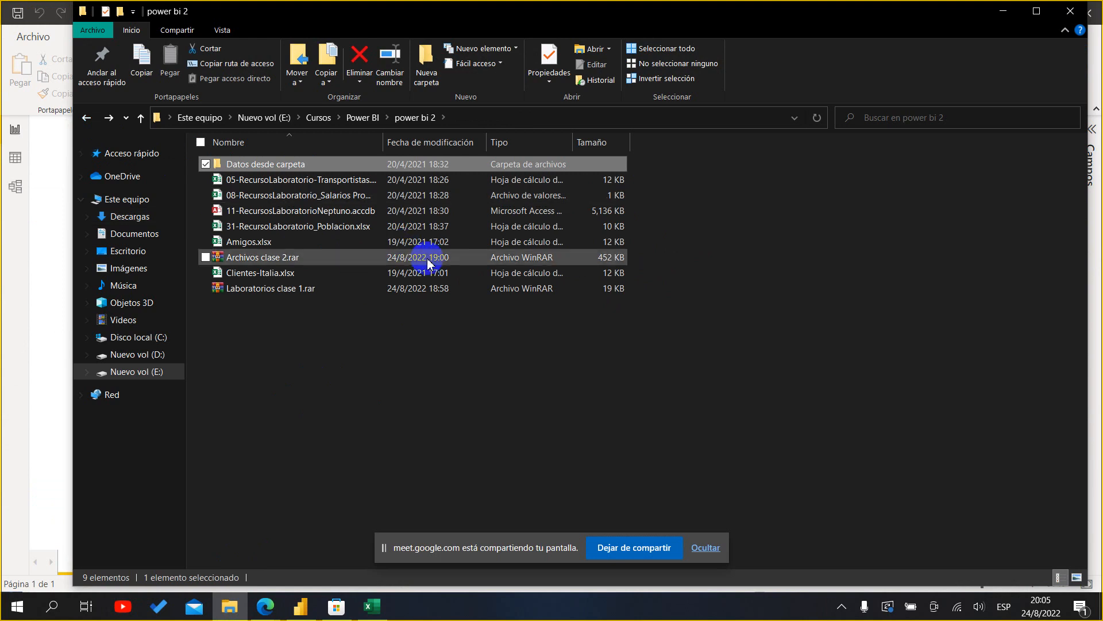
click(425, 120)
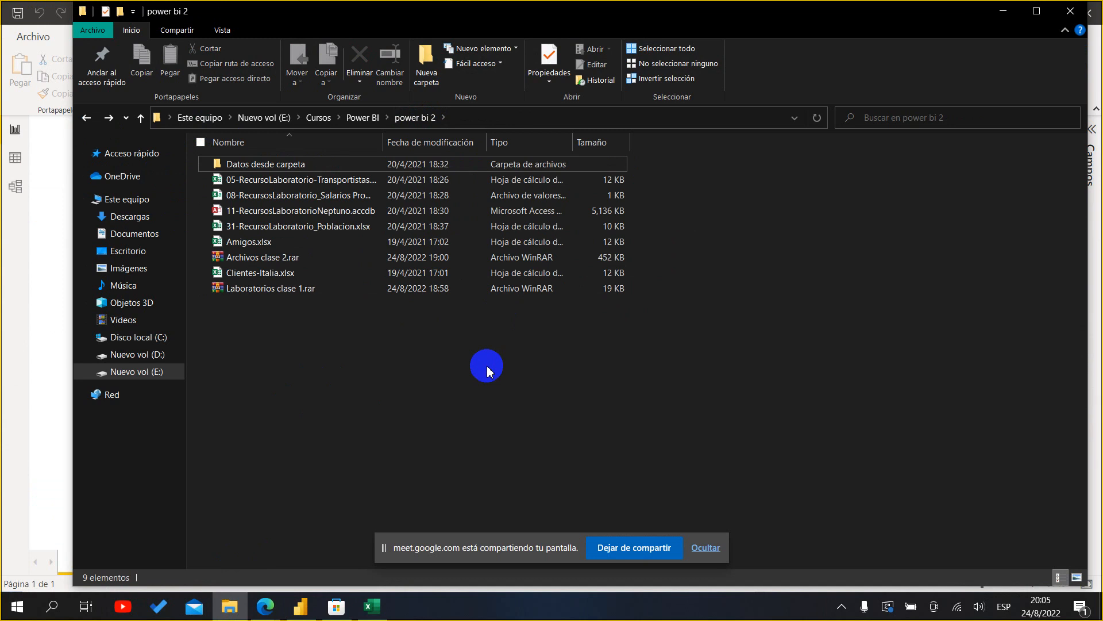
click(54, 270)
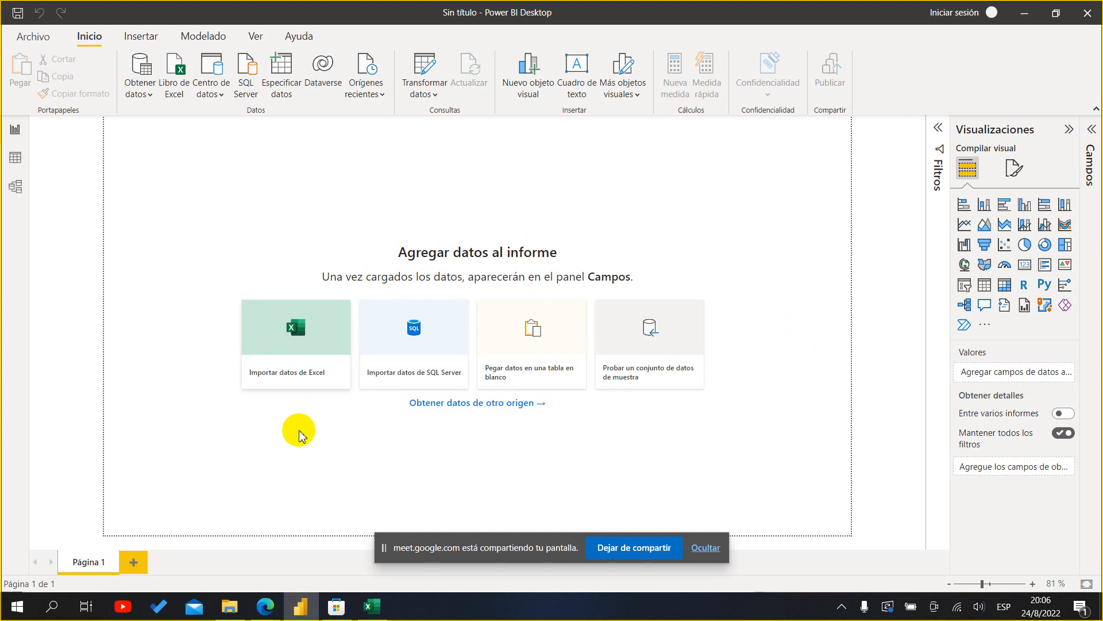
- Switch back to File Explorer and browse the "Power BI", "power bi 2" and "Datos desde carpeta" folders, ending in "power bi 2"
mouse_move(296, 617)
mouse_move(229, 607)
click(245, 574)
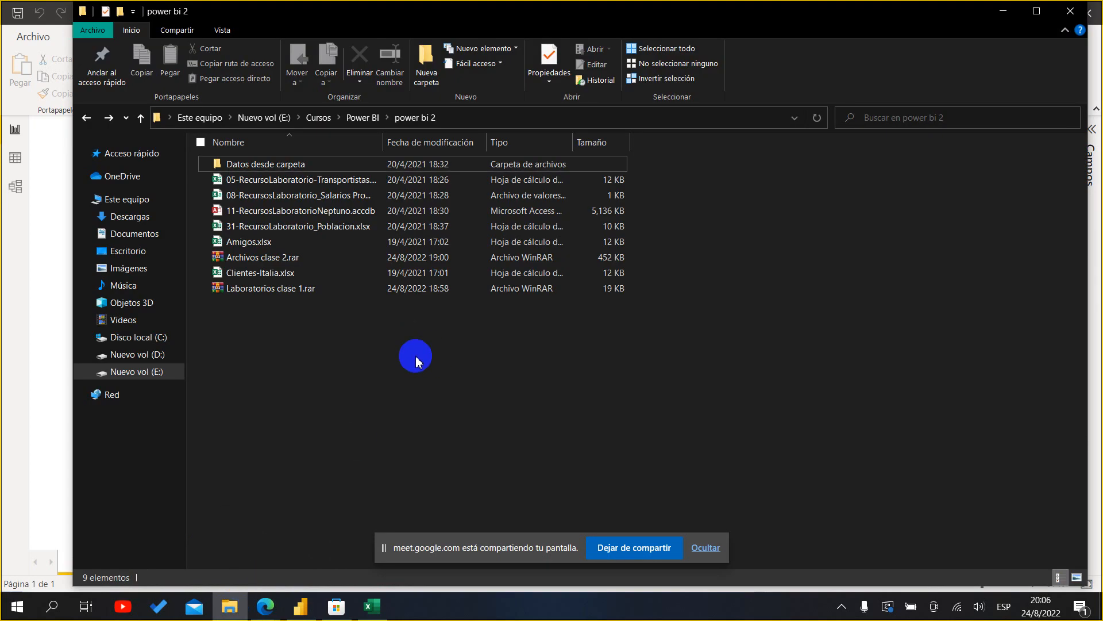
click(303, 293)
right_click(321, 363)
click(475, 377)
click(356, 118)
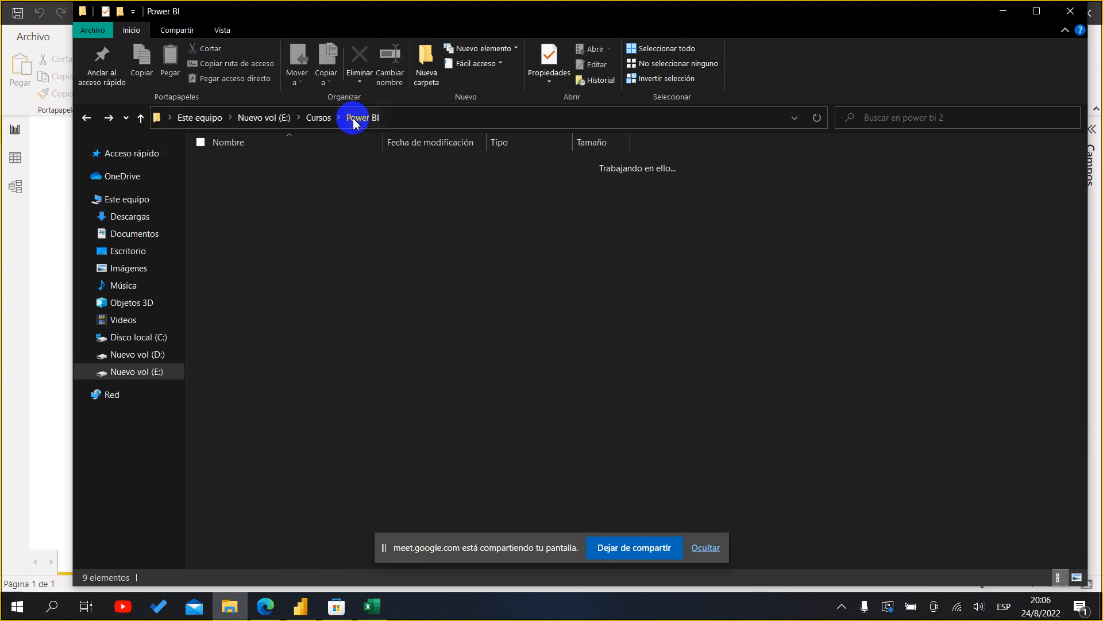
click(296, 313)
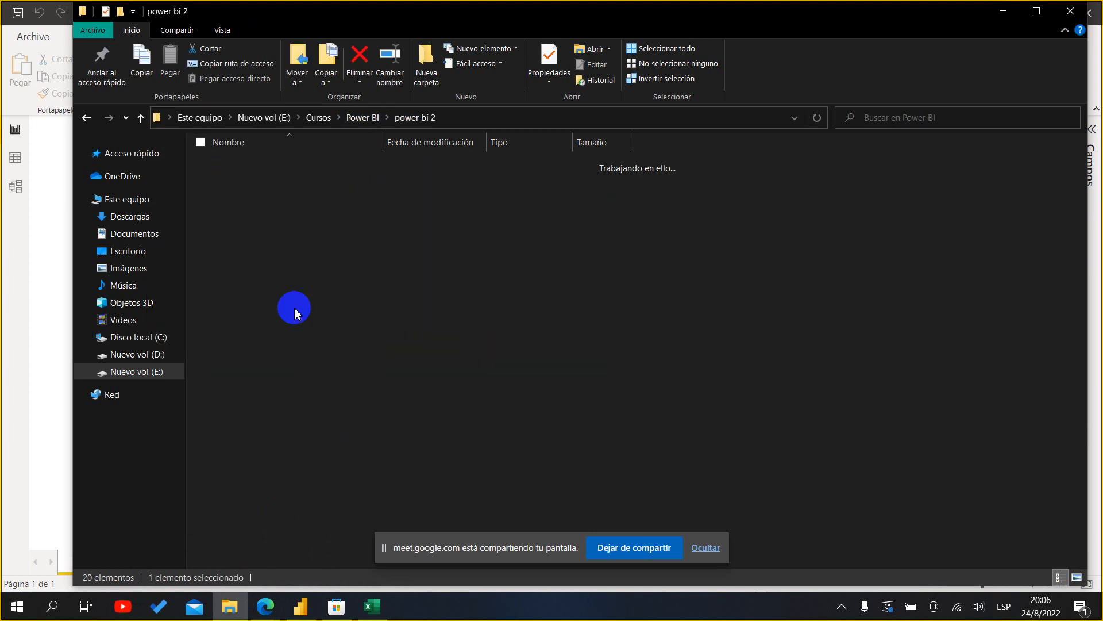
click(304, 167)
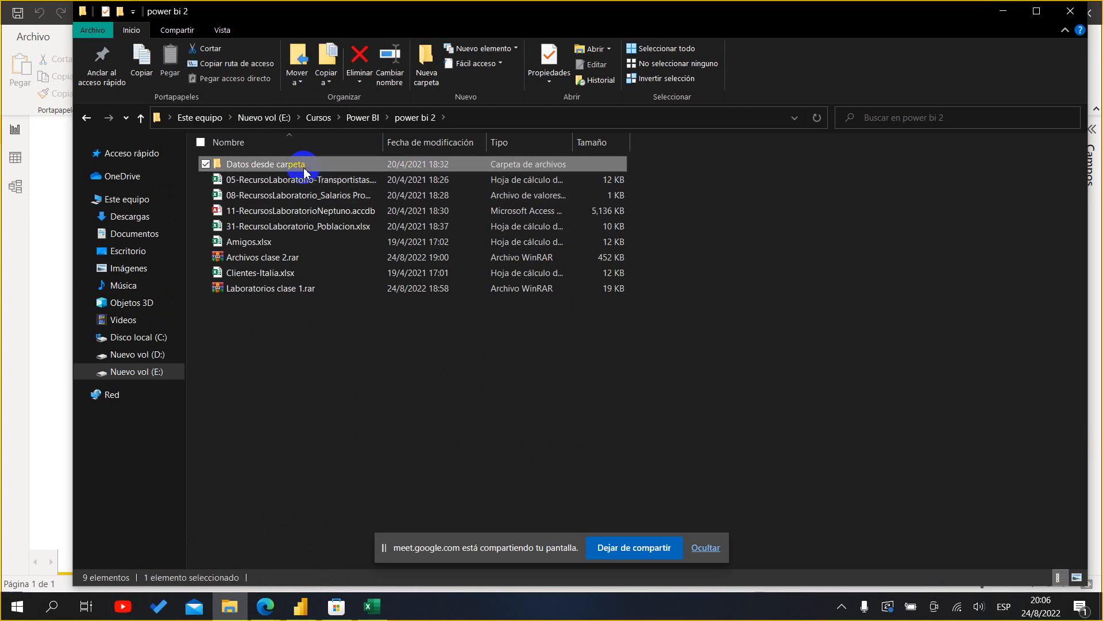
double_click(304, 169)
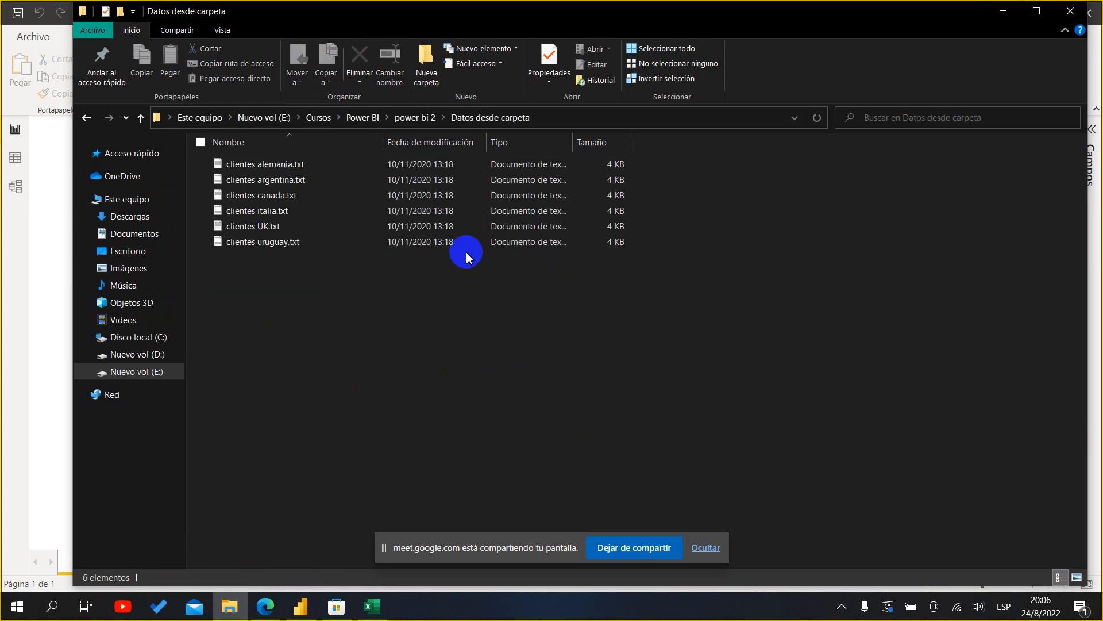
click(86, 117)
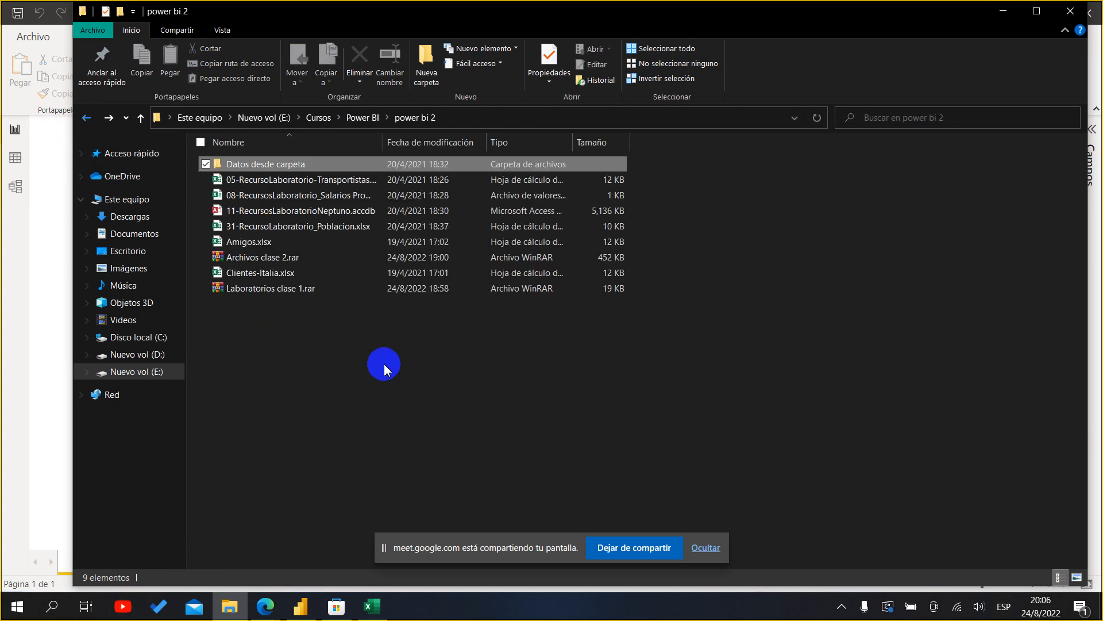
- Create a folder named CARPETA inside "power bi 2" and open it
right_click(384, 369)
mouse_move(316, 327)
click(419, 328)
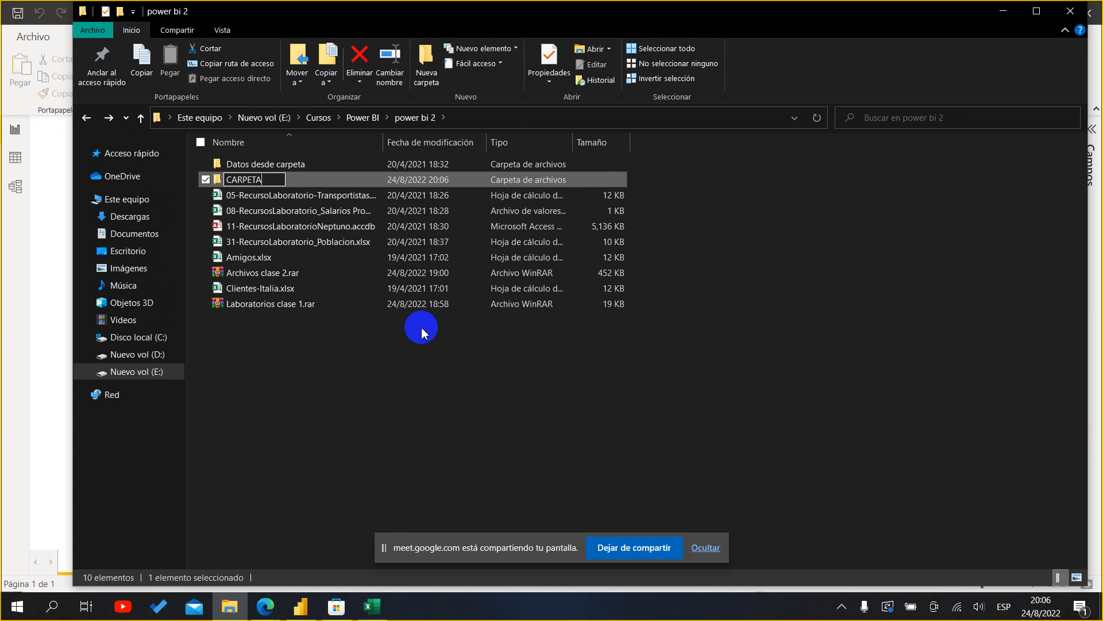
key(Return)
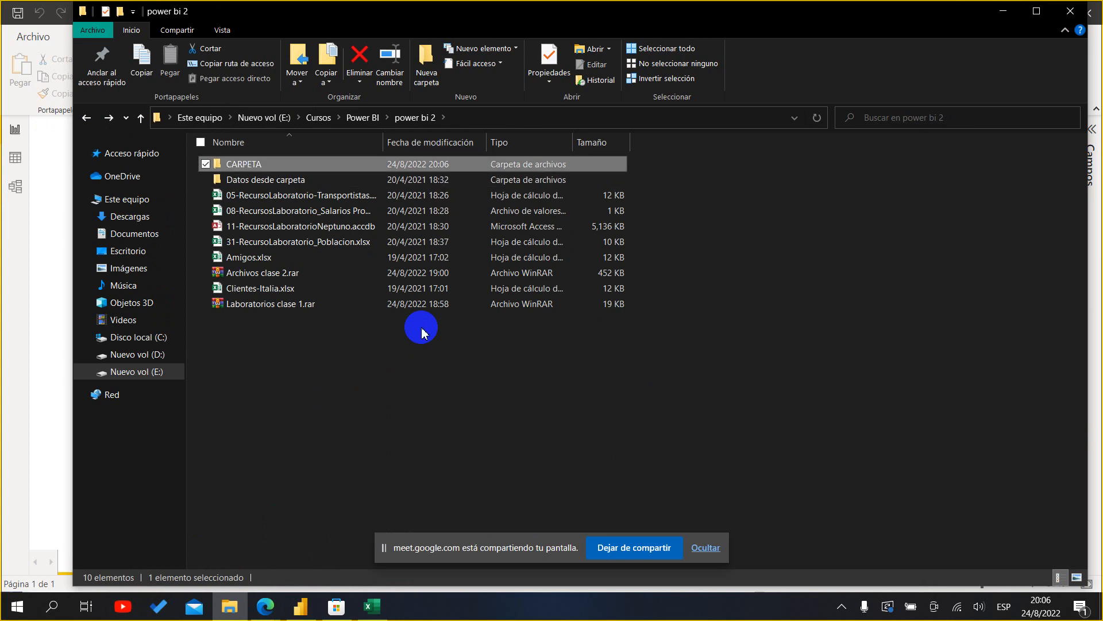
key(Return)
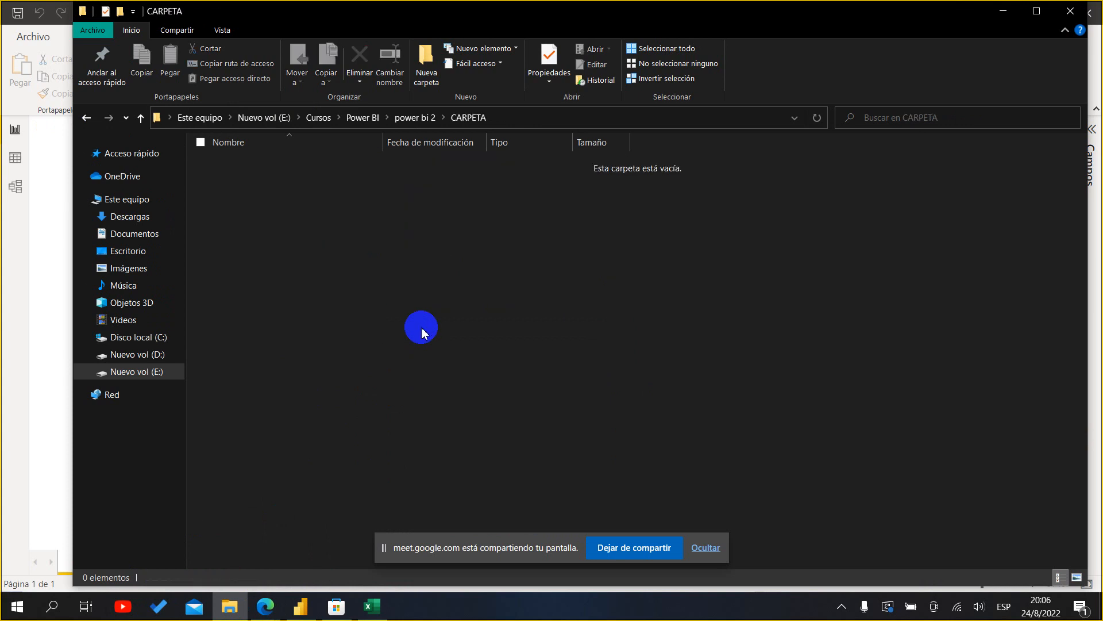
right_click(421, 332)
click(459, 289)
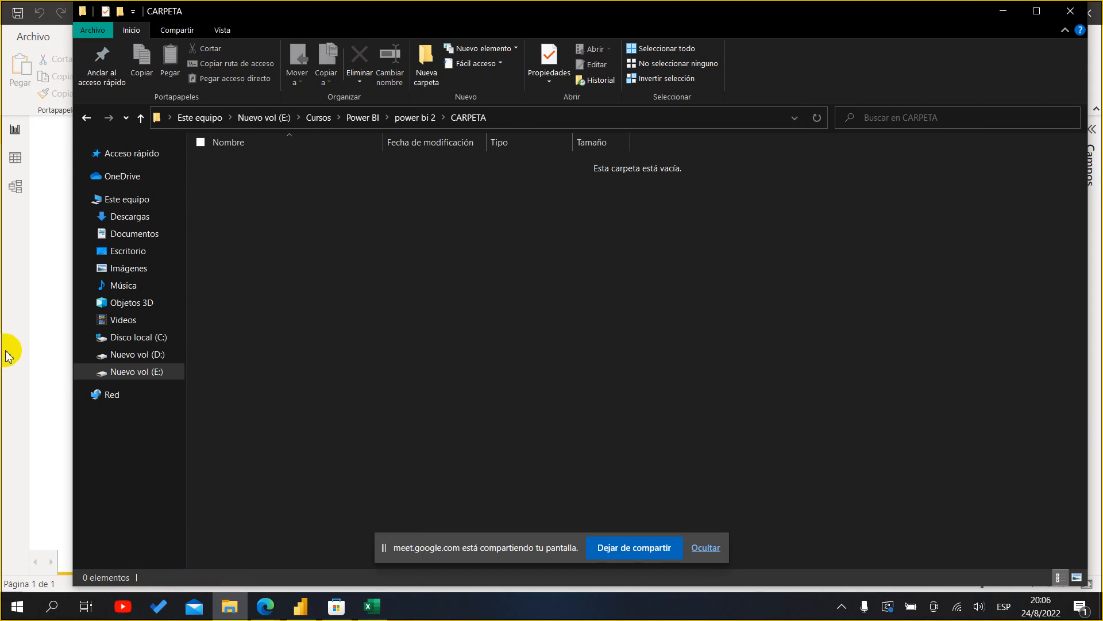
- Switch to the course page in the browser and open the "Archivos clase 2" download link among the module's laboratories
click(66, 325)
mouse_move(270, 608)
click(217, 537)
scroll(305, 482, down, 5)
scroll(906, 364, down, 7)
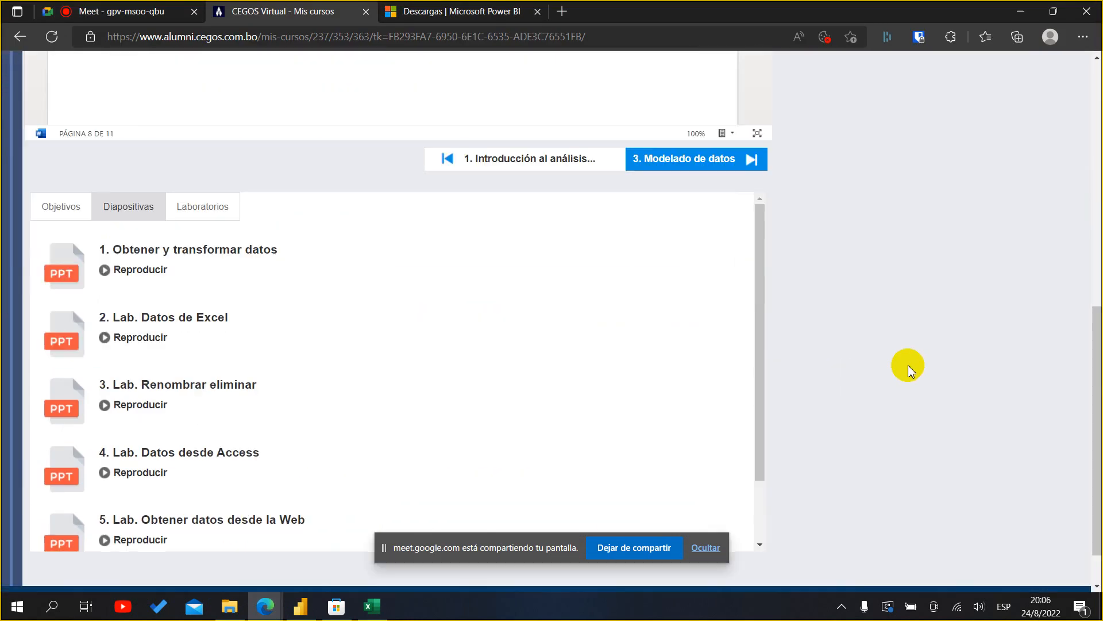
click(195, 149)
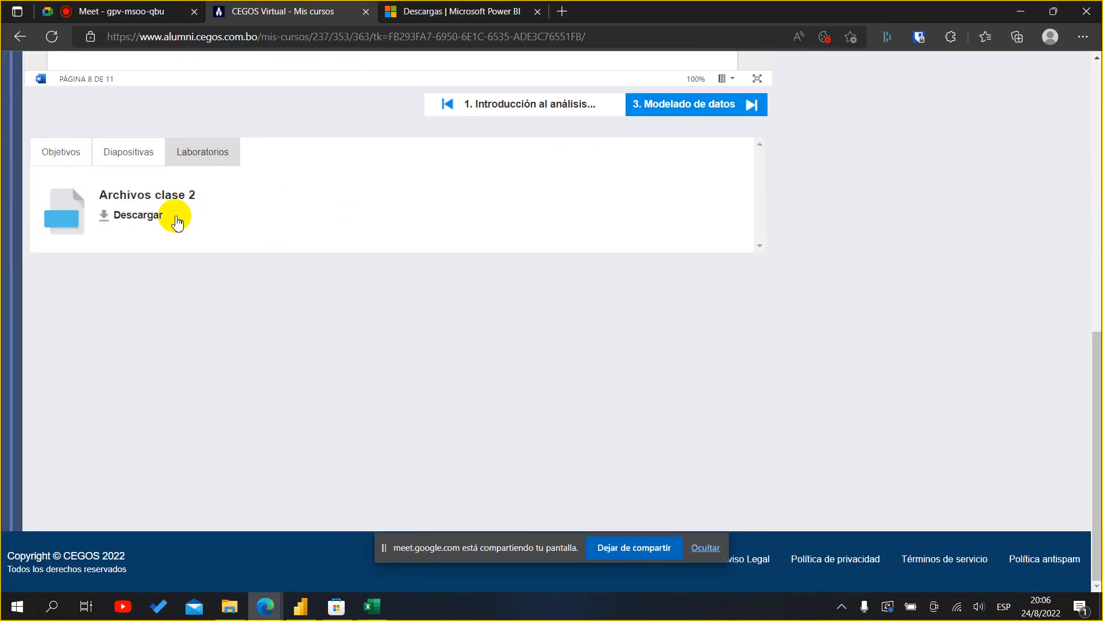
click(138, 217)
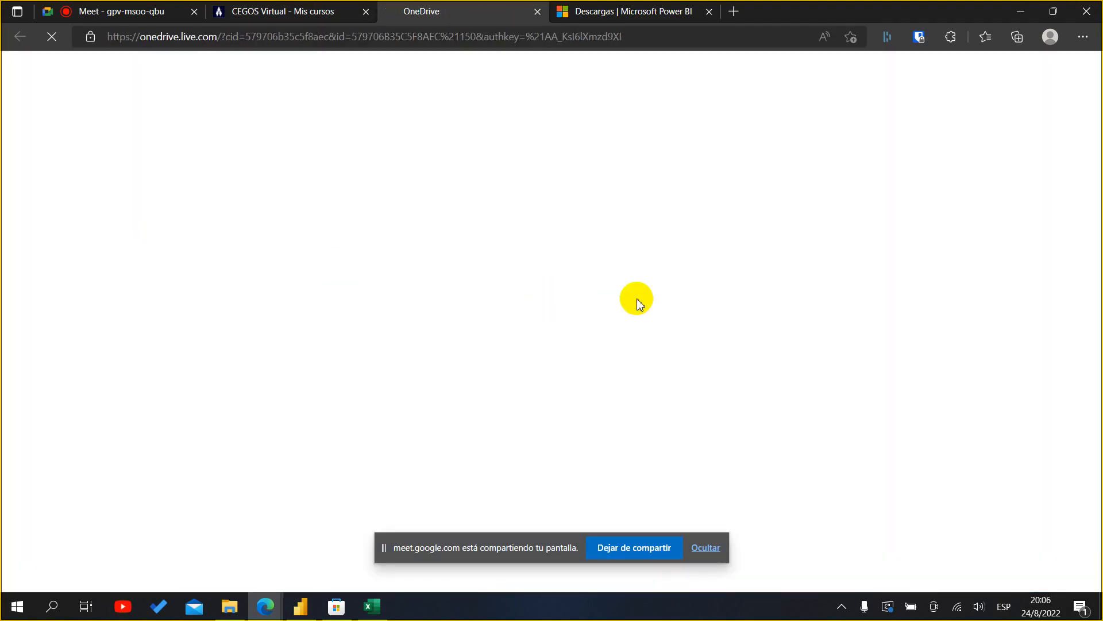
- Check the laboratory download on the course page, then view the shared class archives in OneDrive and the browser's downloads
click(274, 19)
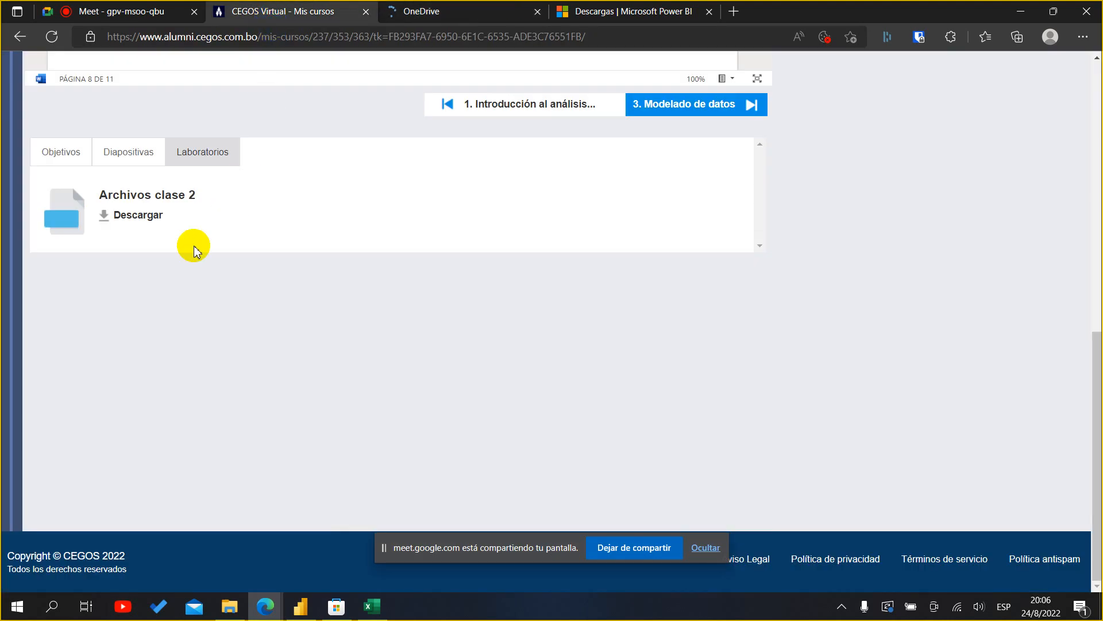
scroll(194, 274, up, 3)
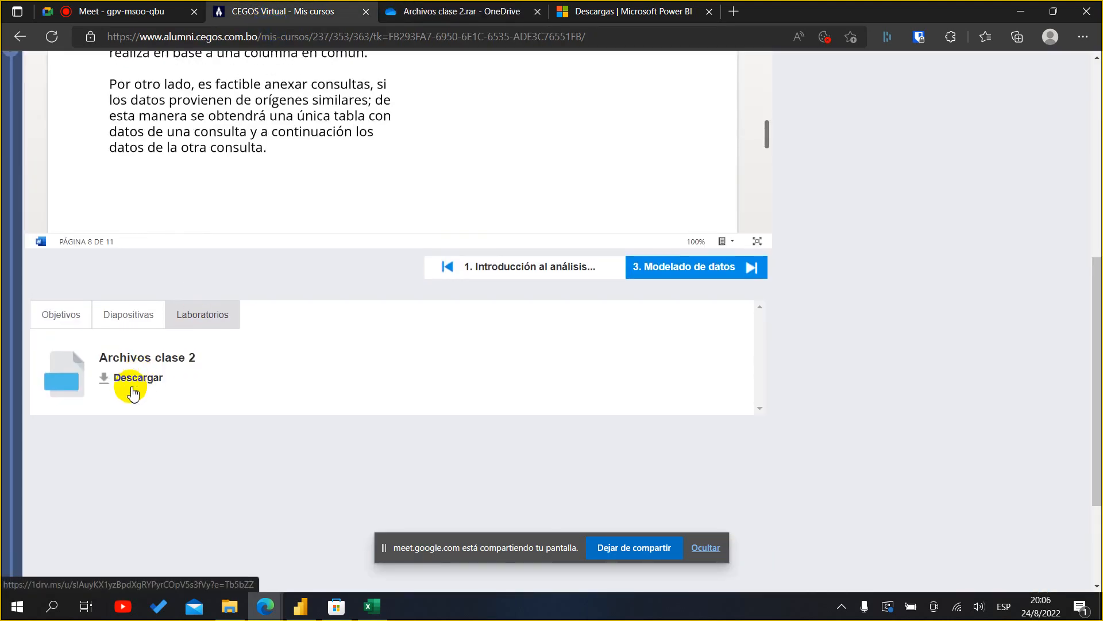
click(446, 19)
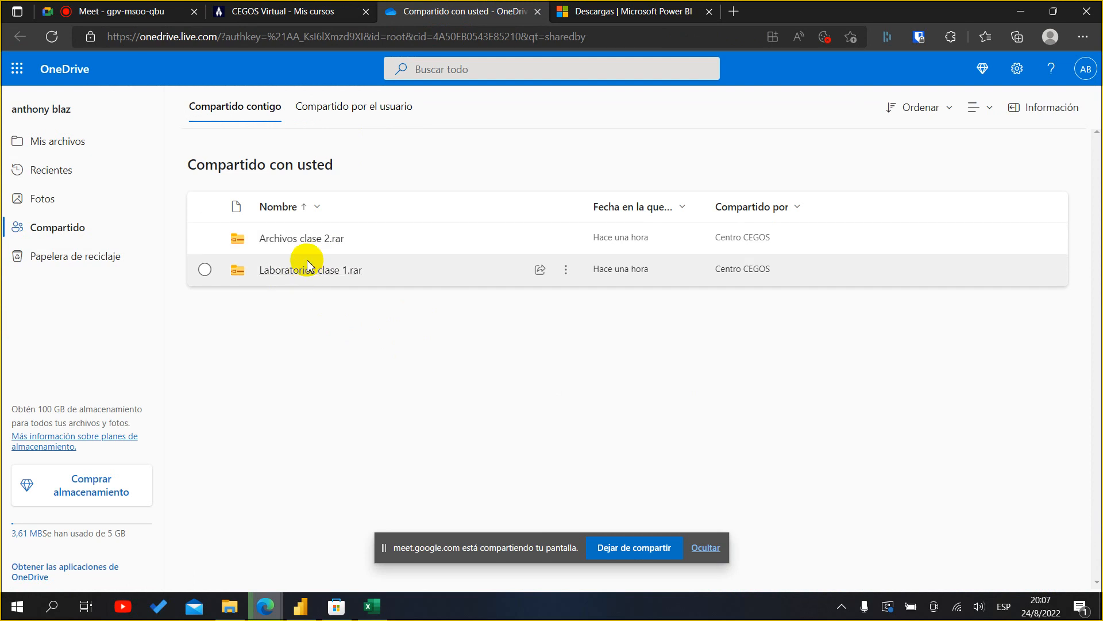
click(315, 257)
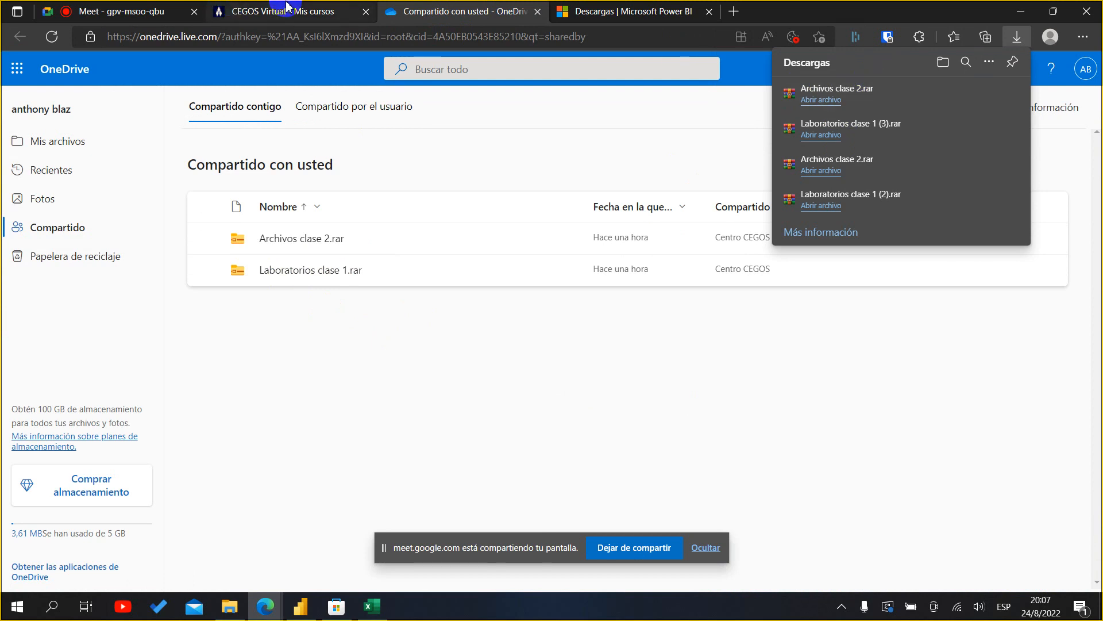
- In File Explorer, move "Archivos clase 2.rar" and "Laboratorios clase 1.rar" from "power bi 2" into the CARPETA folder and open it
click(230, 606)
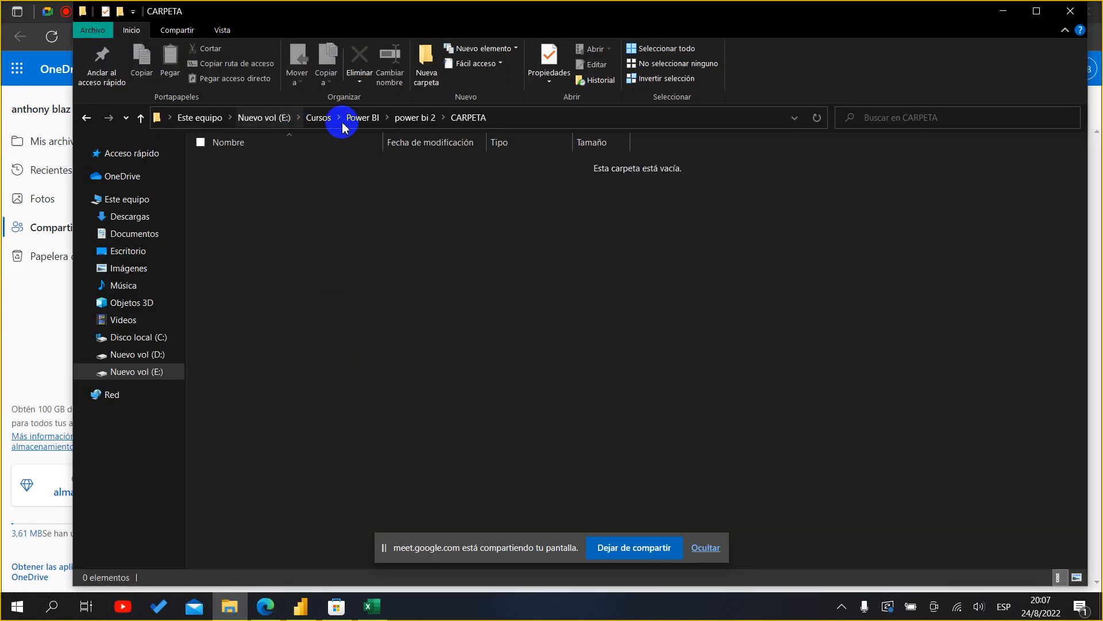
click(410, 119)
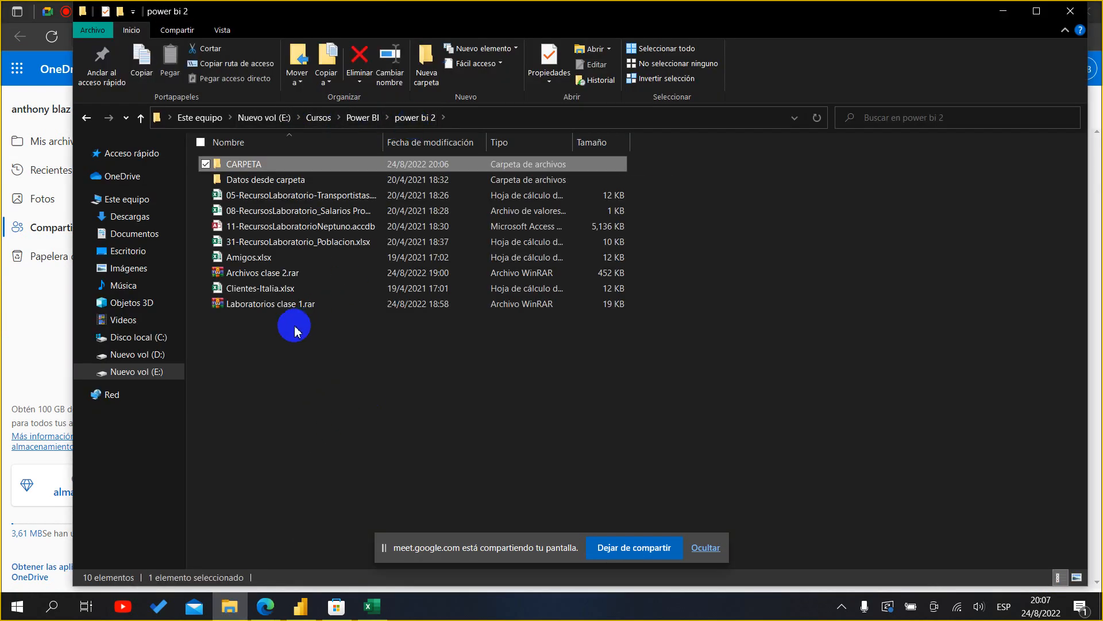
drag(285, 275, 320, 173)
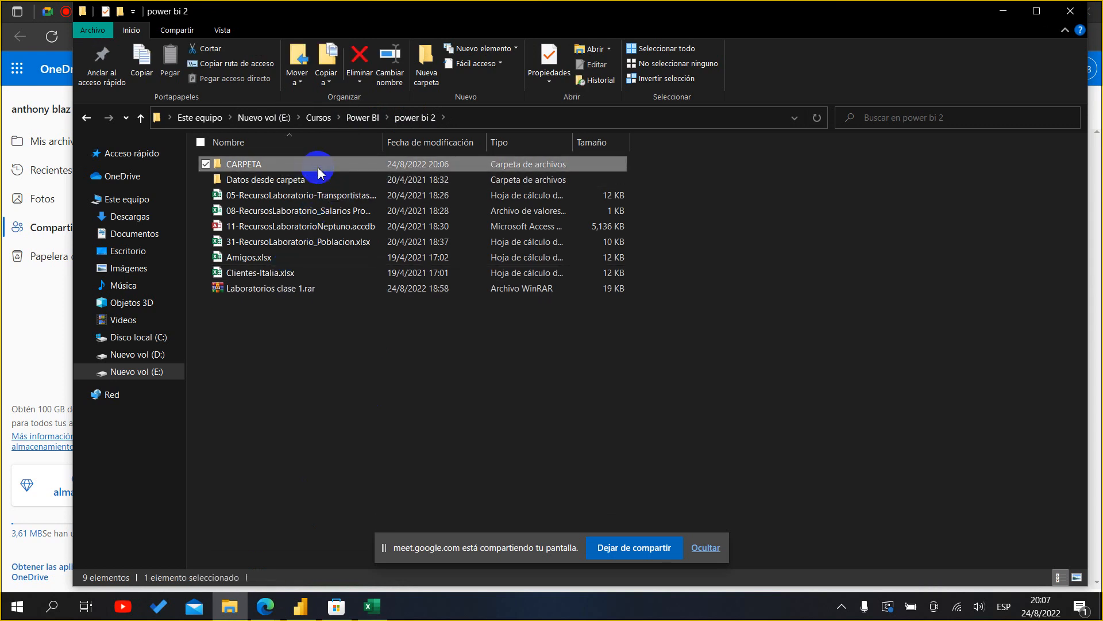
double_click(320, 172)
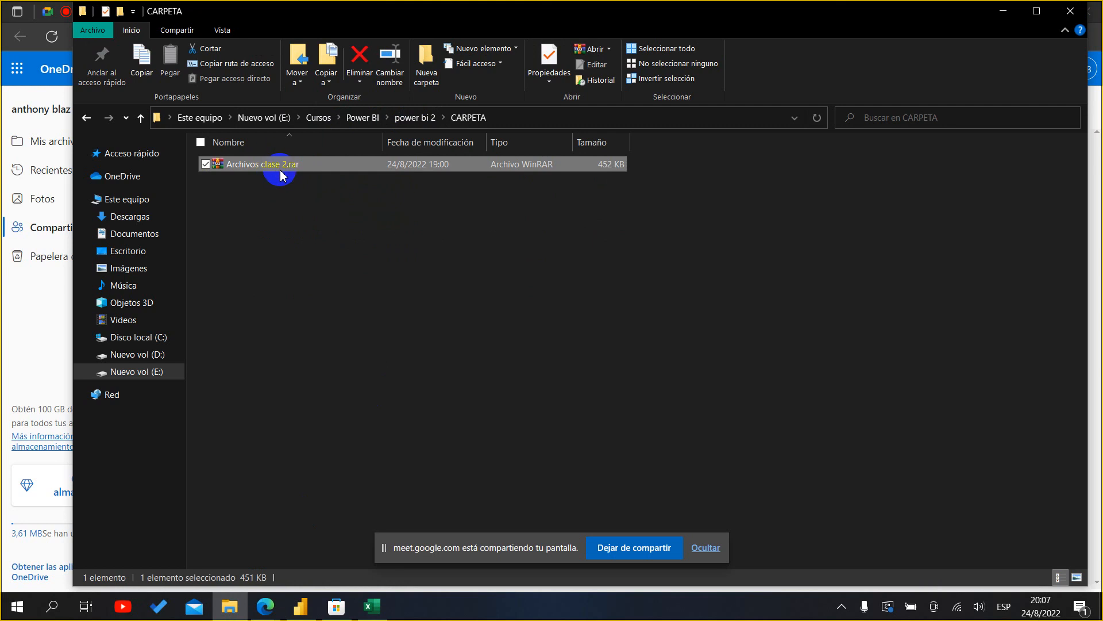
click(84, 117)
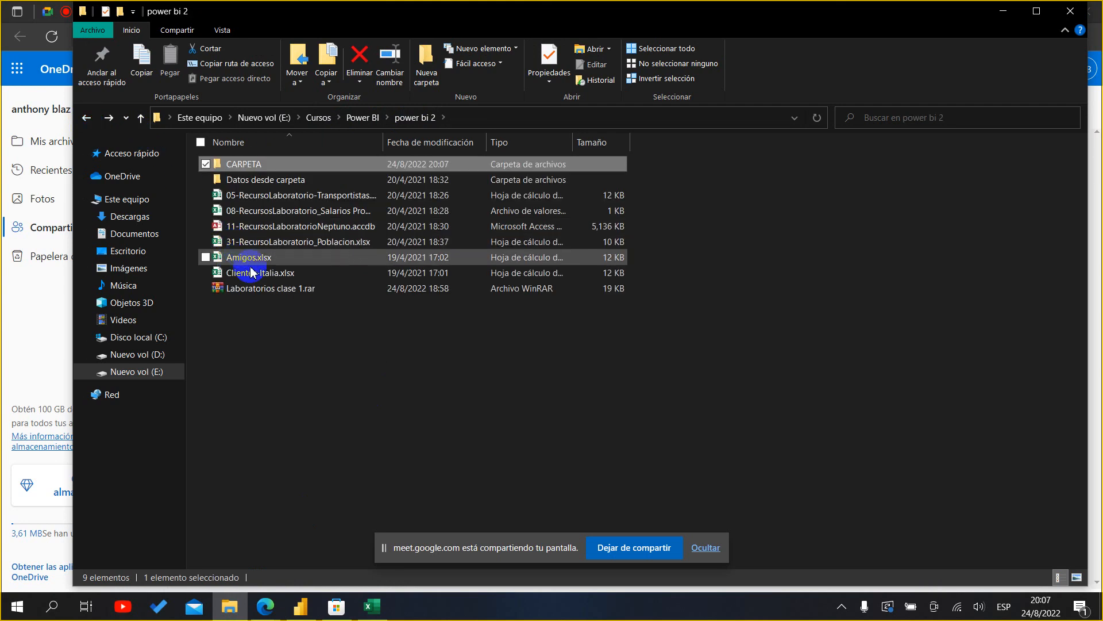
drag(281, 289, 313, 172)
double_click(313, 172)
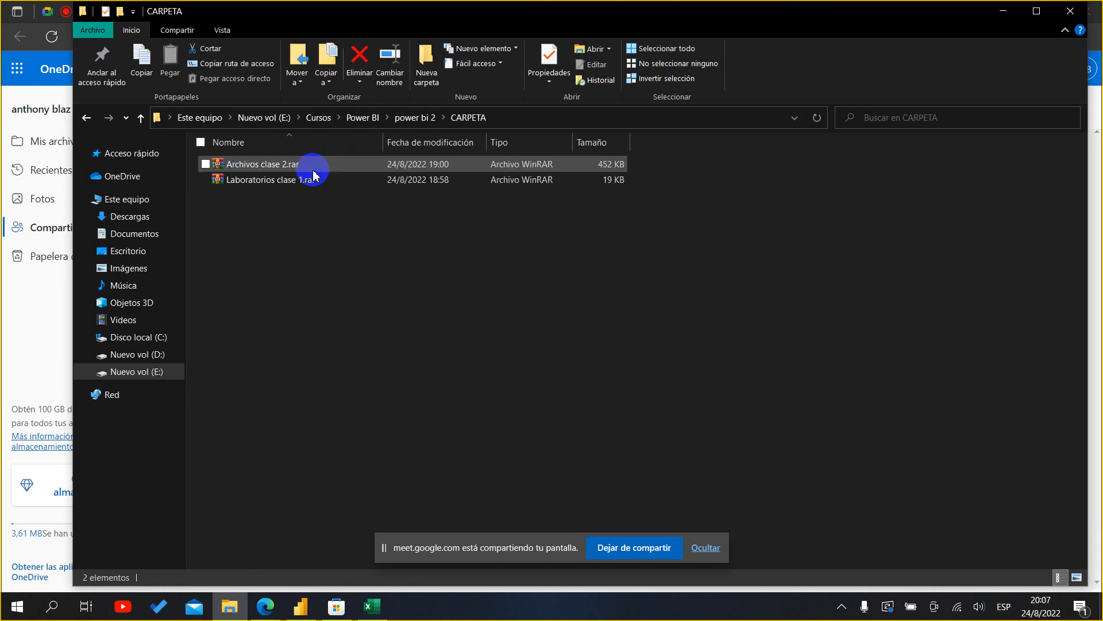
- Return to the course page in the browser and review the list of course modules and module 2's laboratory file section
click(52, 315)
click(301, 11)
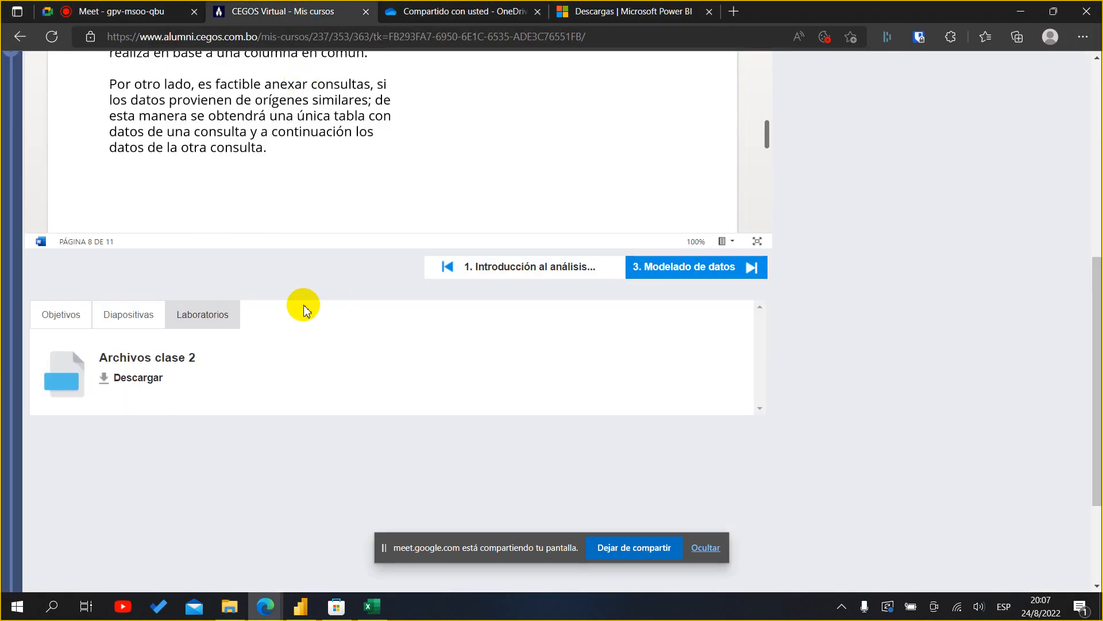
scroll(173, 328, up, 6)
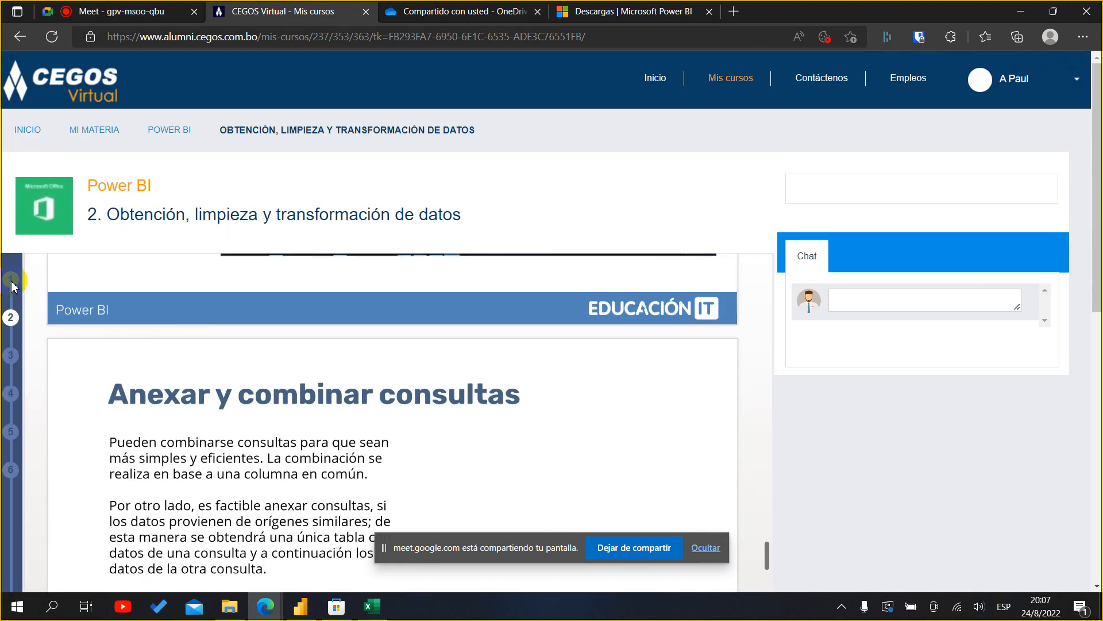
mouse_move(12, 285)
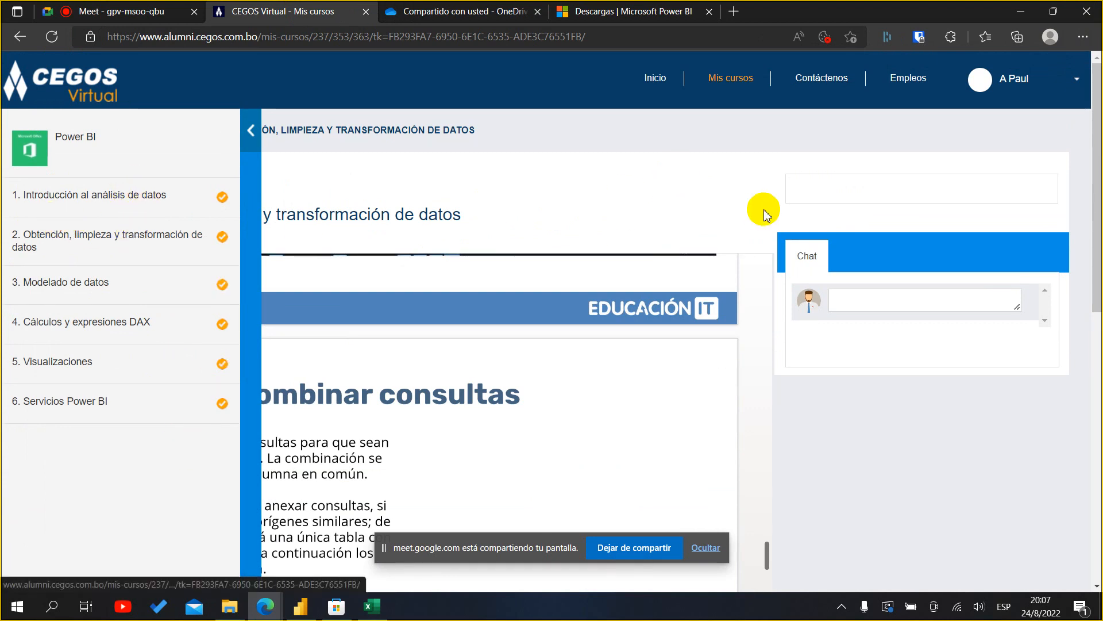
click(727, 183)
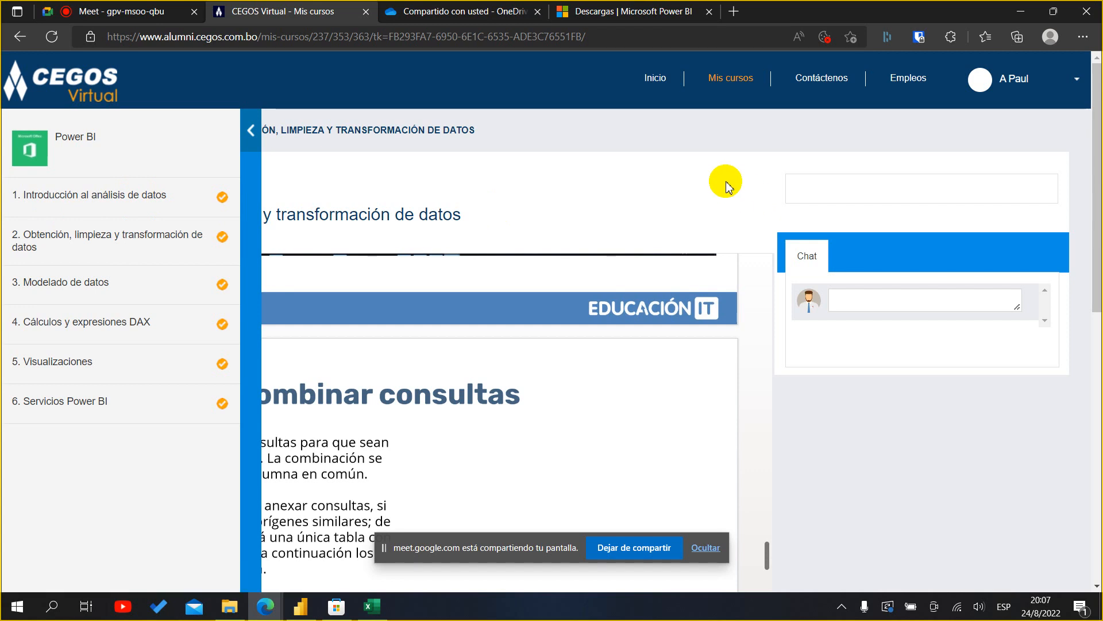
click(251, 133)
scroll(748, 227, down, 4)
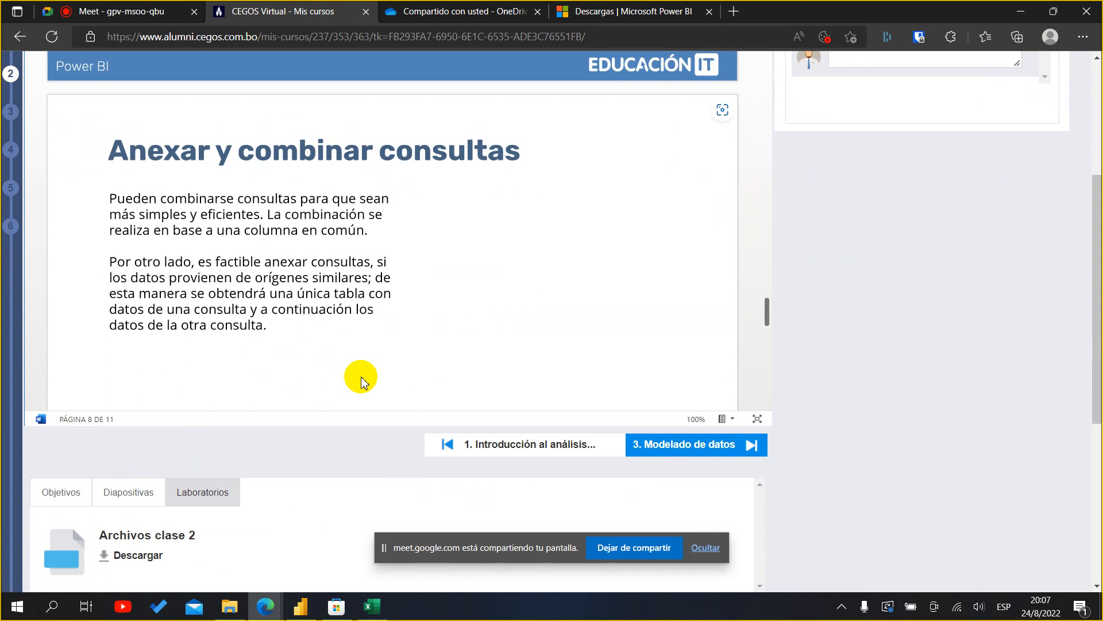
scroll(331, 457, up, 4)
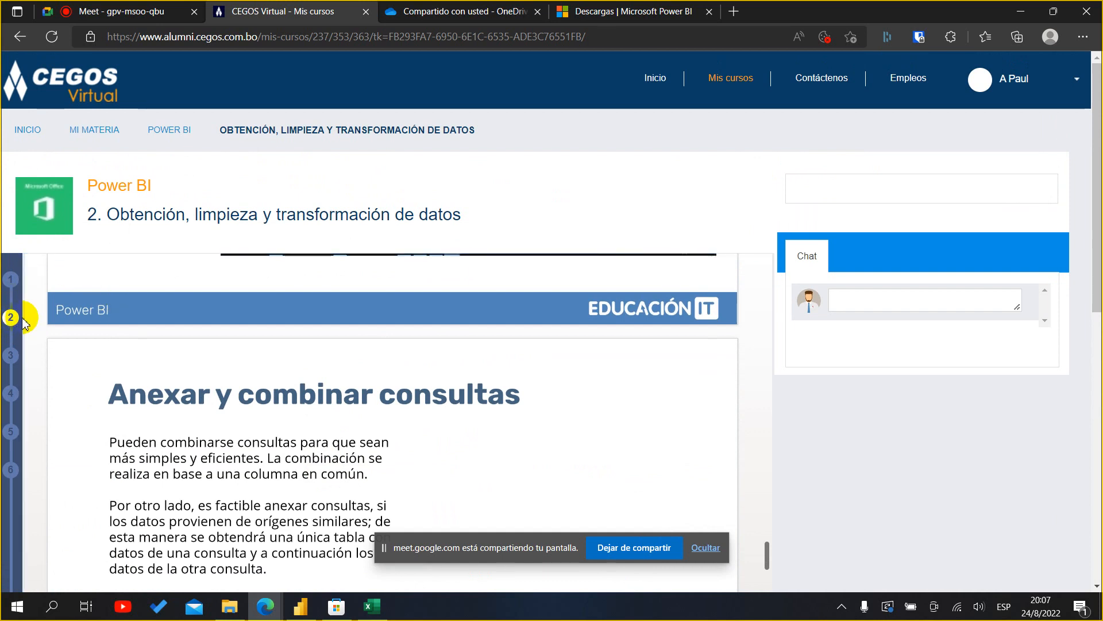
- Open the "Archivos clase 2" download from the module's laboratories and view the options for "Archivos clase 2.rar" in OneDrive
scroll(288, 362, down, 4)
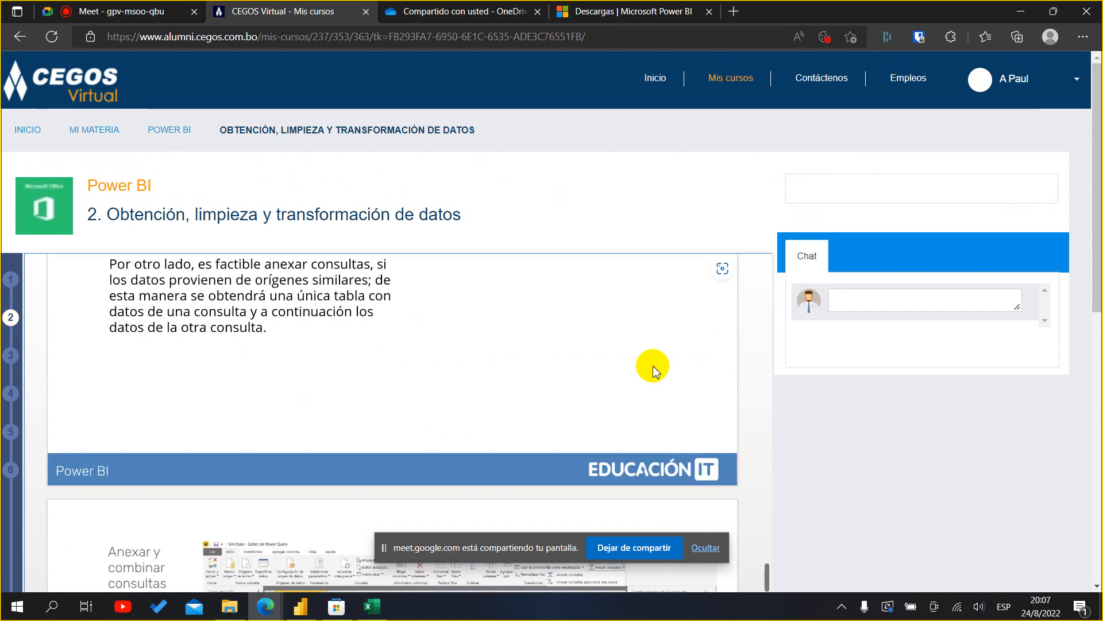
scroll(862, 424, down, 3)
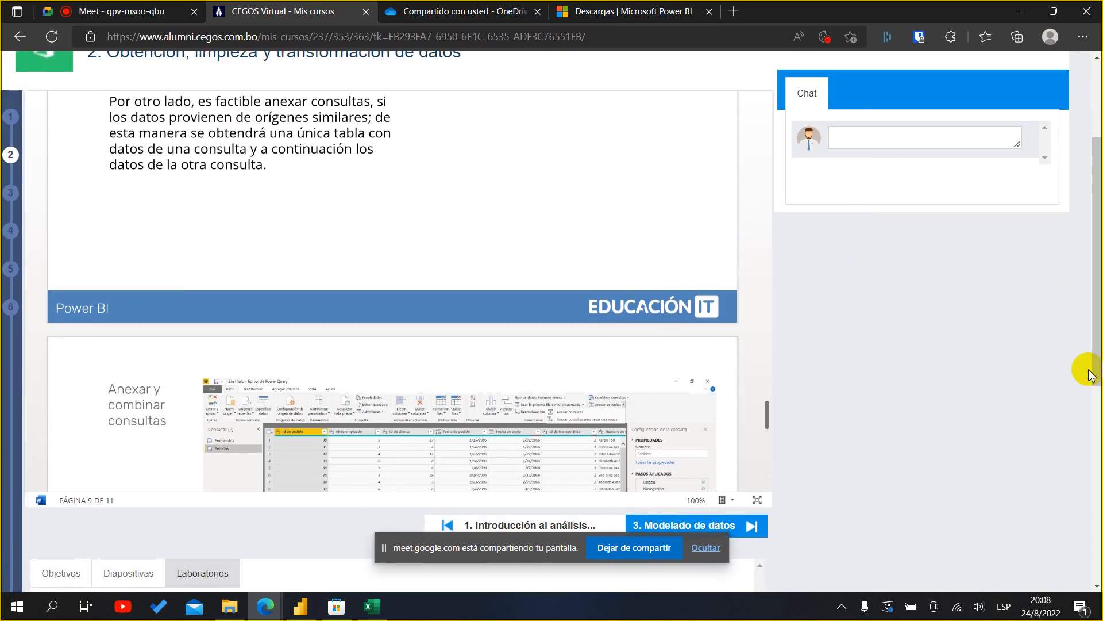
scroll(1091, 374, down, 4)
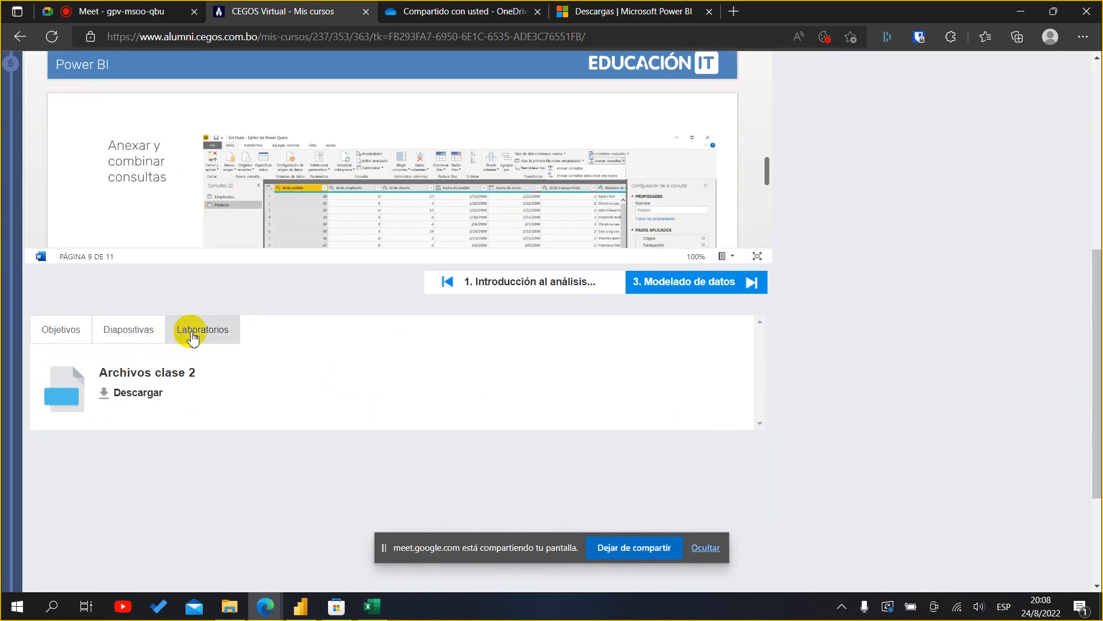
click(137, 403)
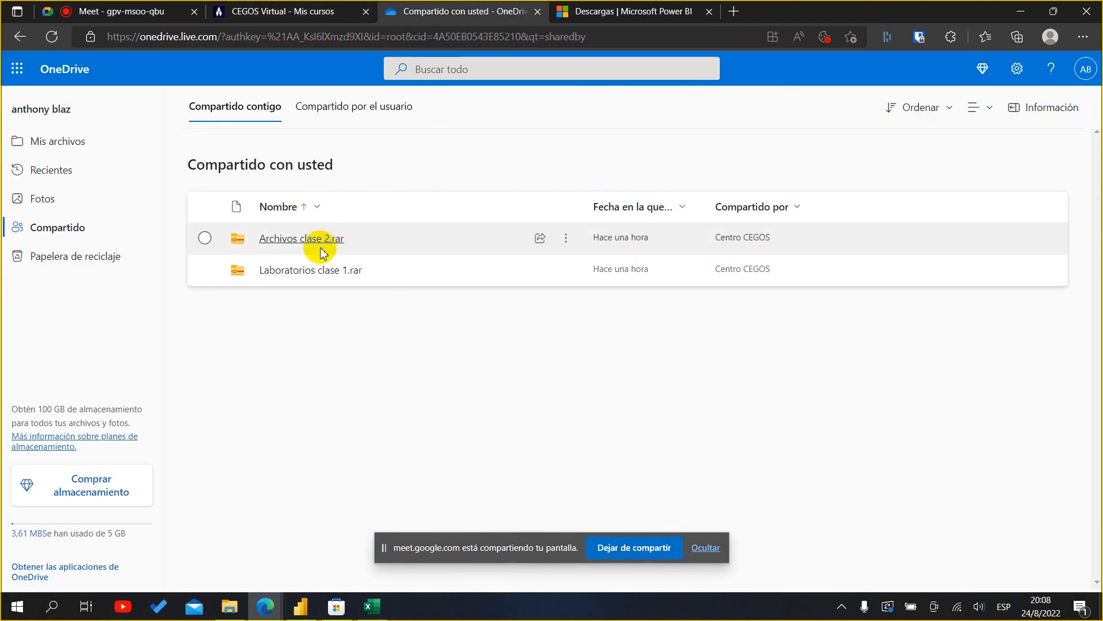
right_click(259, 245)
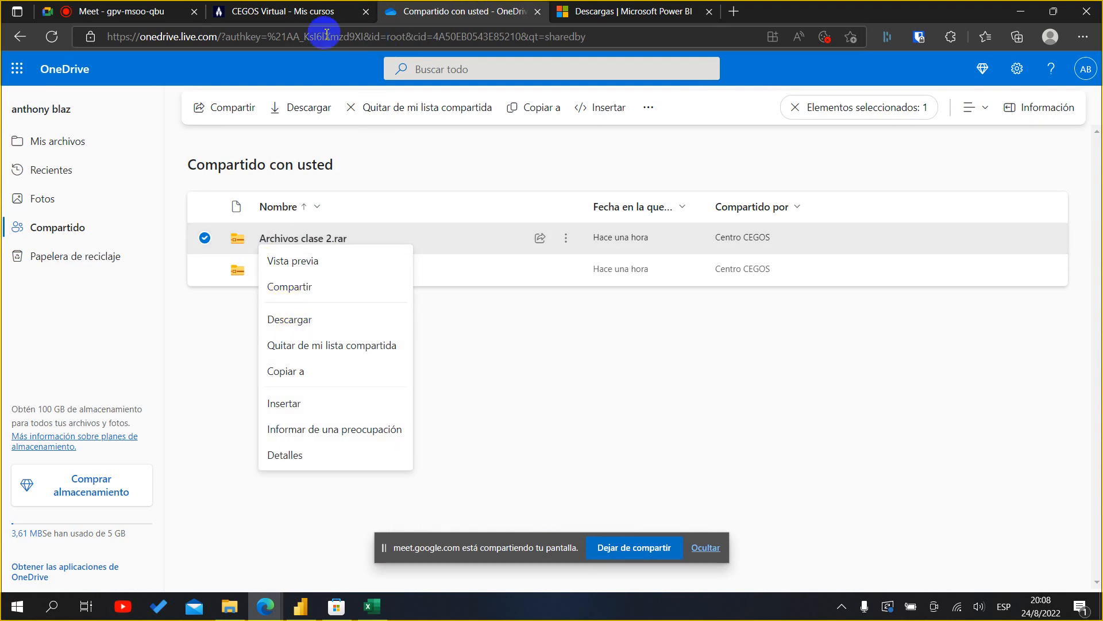
click(285, 13)
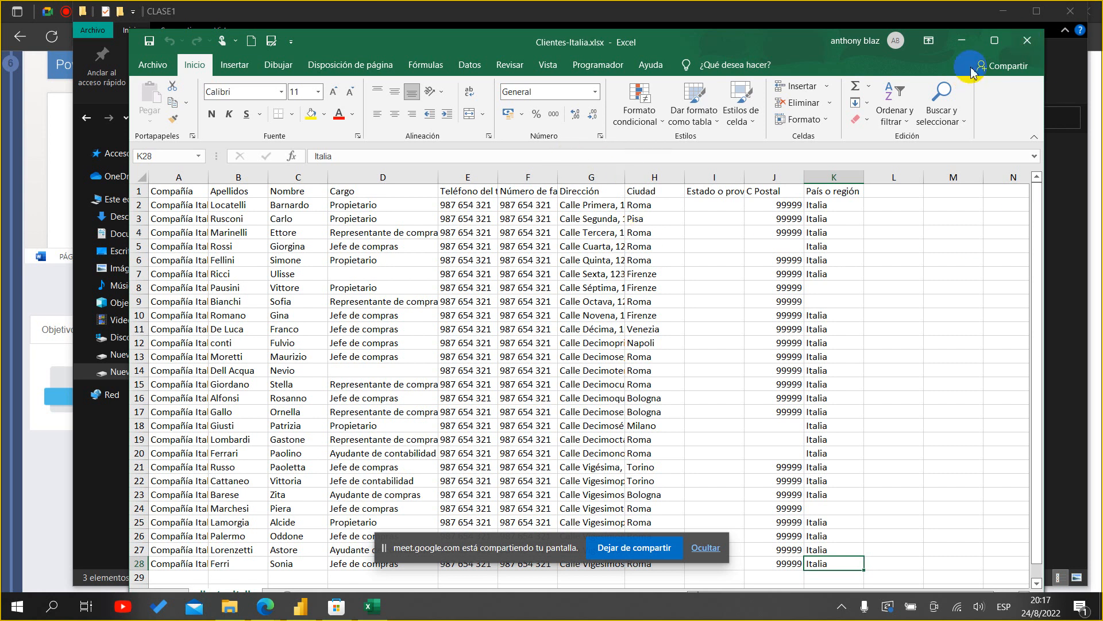
- Minimise the Clientes-Italia.xlsx workbook and go to the CLASE1 folder inside power bi 2 > CARPETA in File Explorer
click(962, 41)
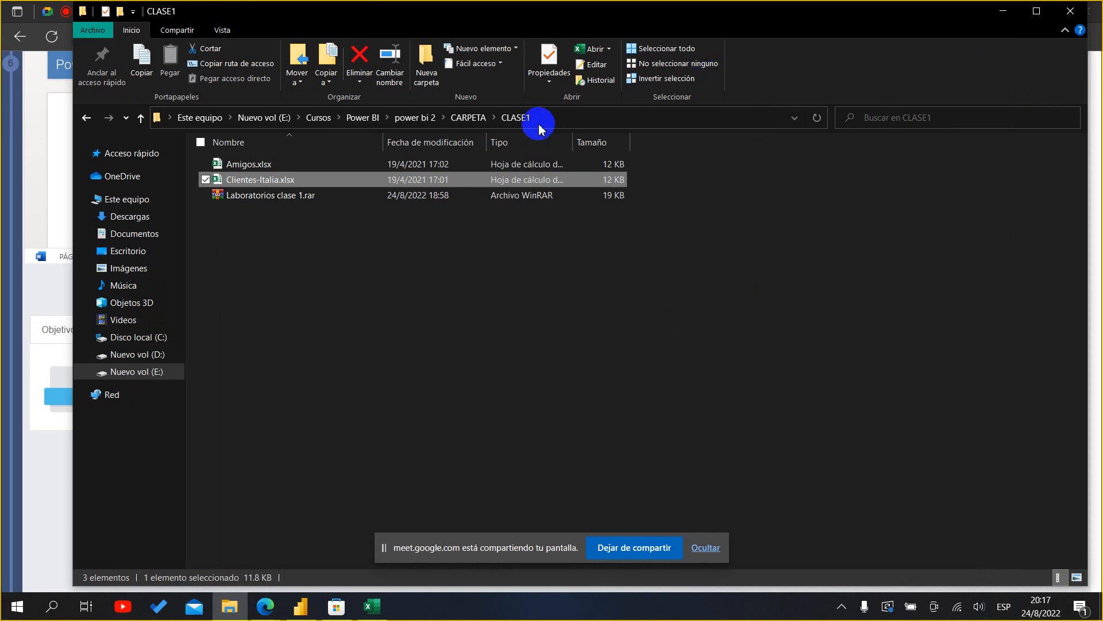
click(423, 117)
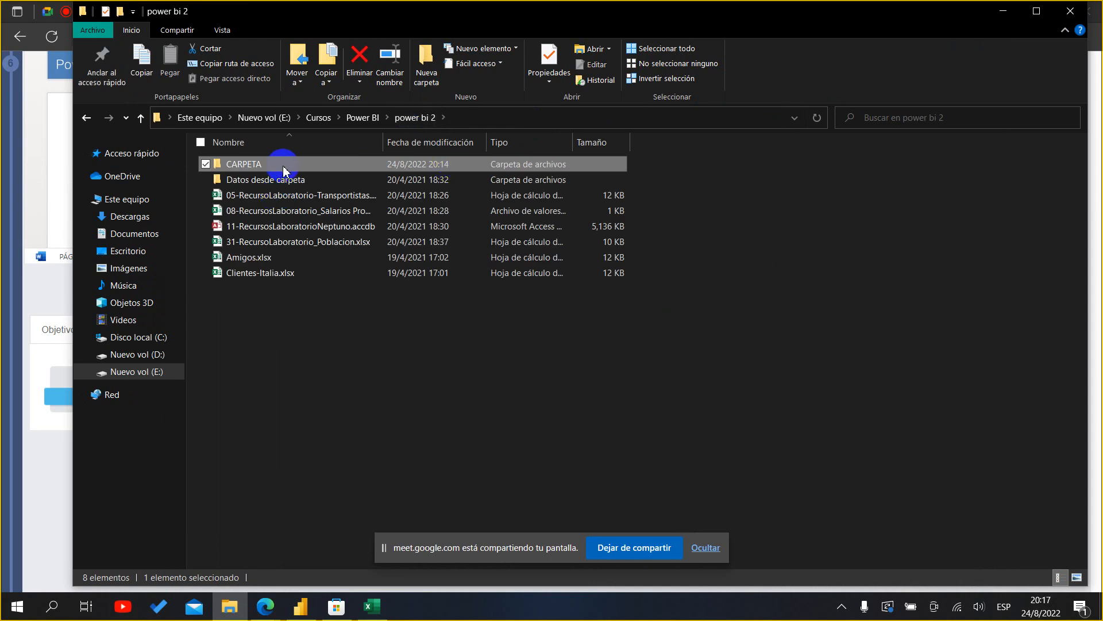
double_click(283, 170)
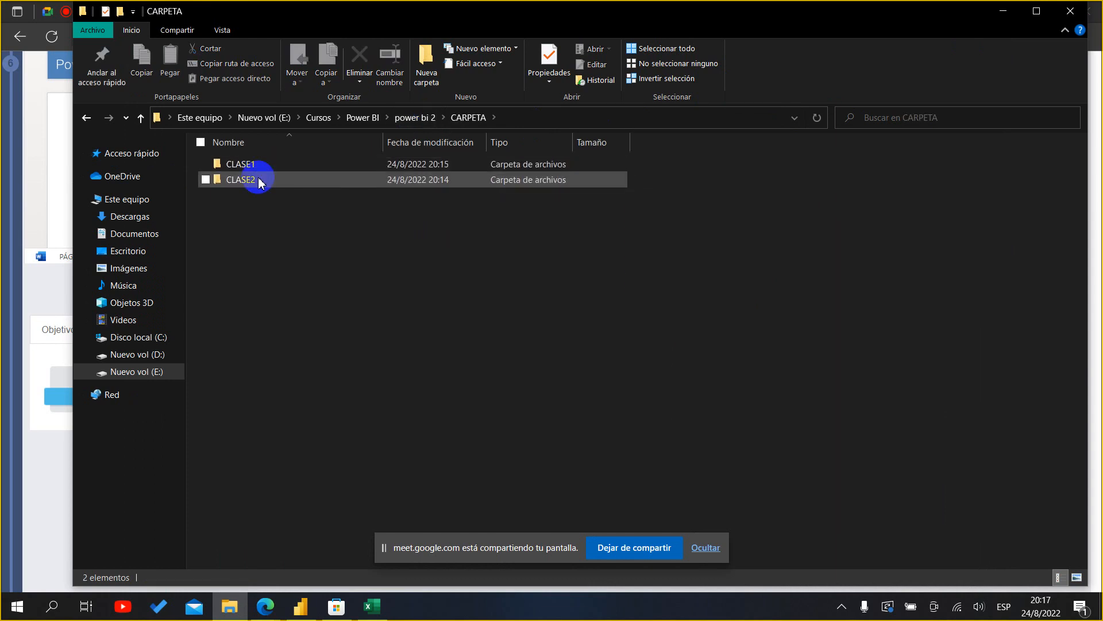
double_click(271, 168)
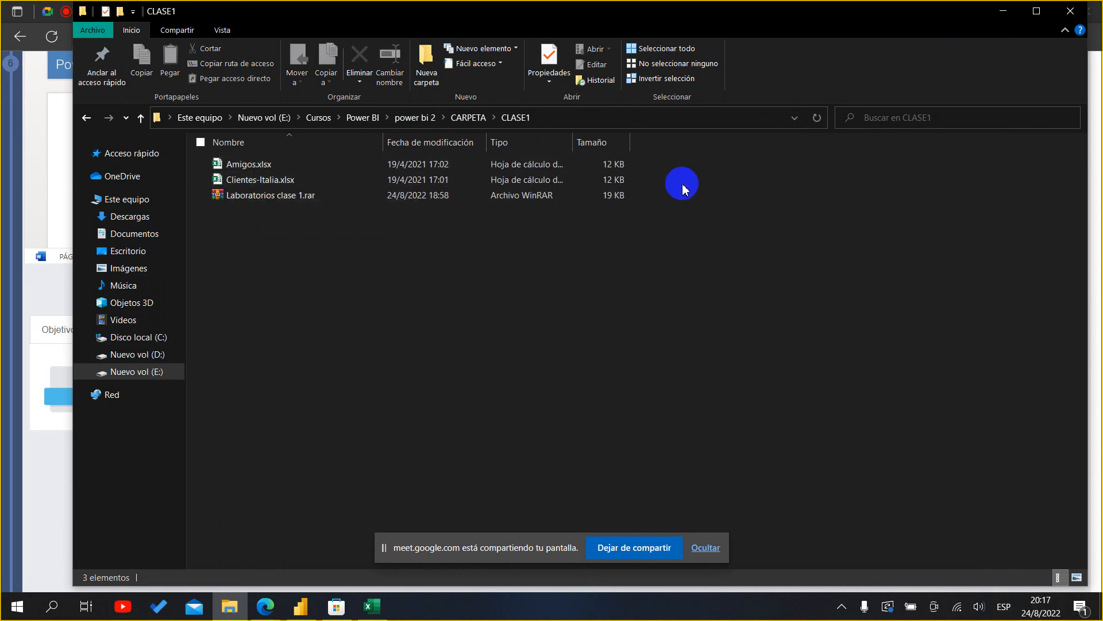
- Open Amigos.xlsx from the CLASE1 folder in Excel and enable editing
click(256, 168)
click(284, 182)
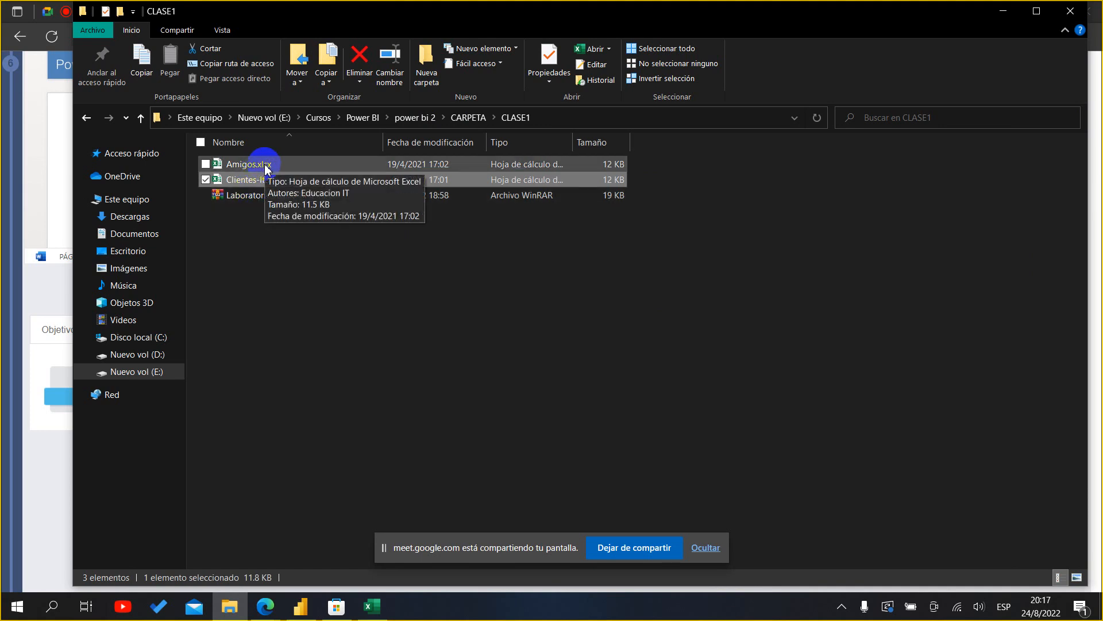
click(266, 167)
double_click(266, 167)
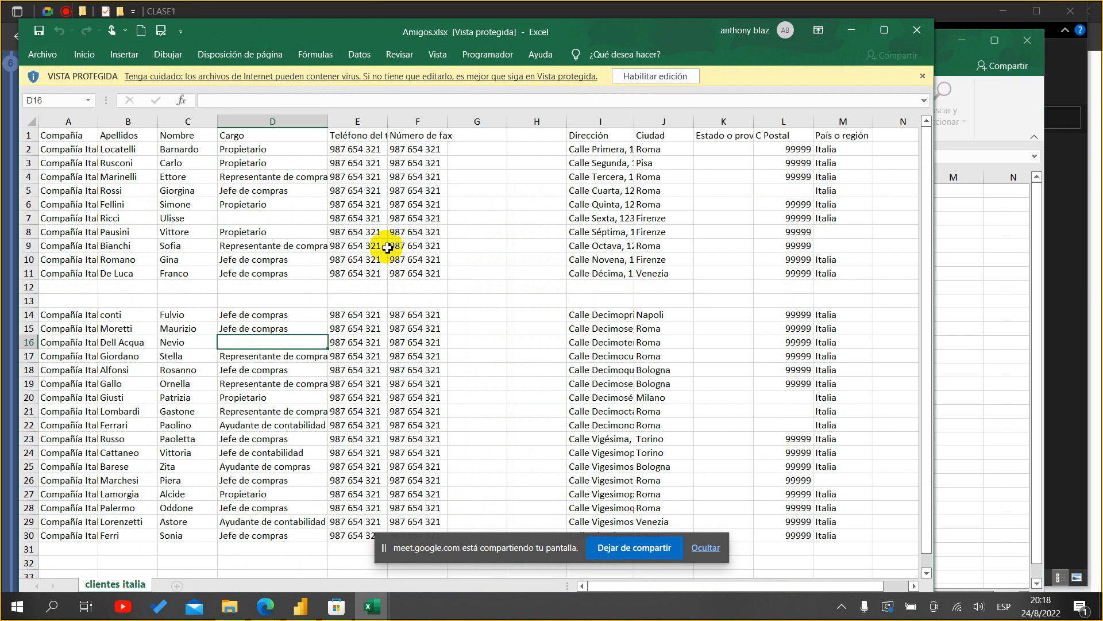
click(671, 77)
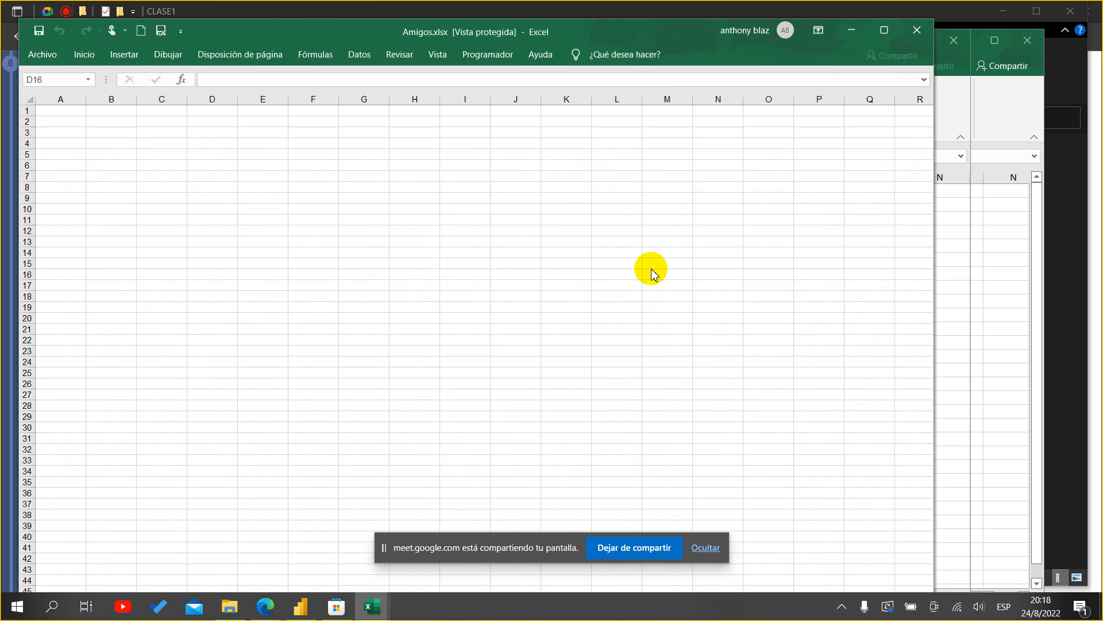
- Examine the Amigos.xlsx data range down to its last record, including the blank rows and columns inside the table
scroll(534, 276, down, 2)
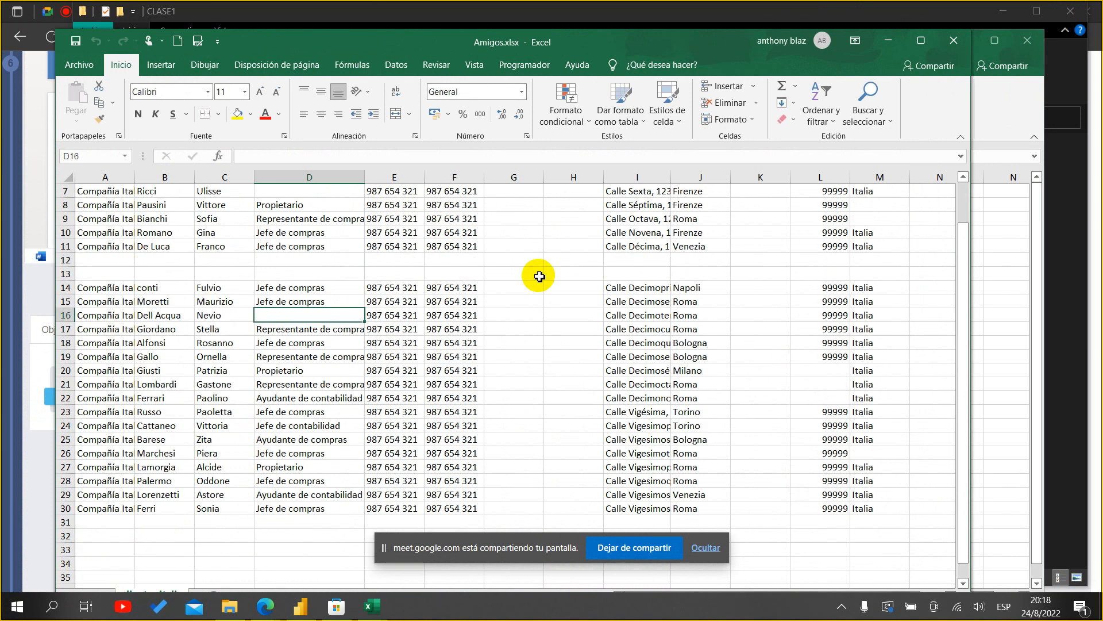
drag(885, 508, 16, 212)
scroll(207, 288, up, 2)
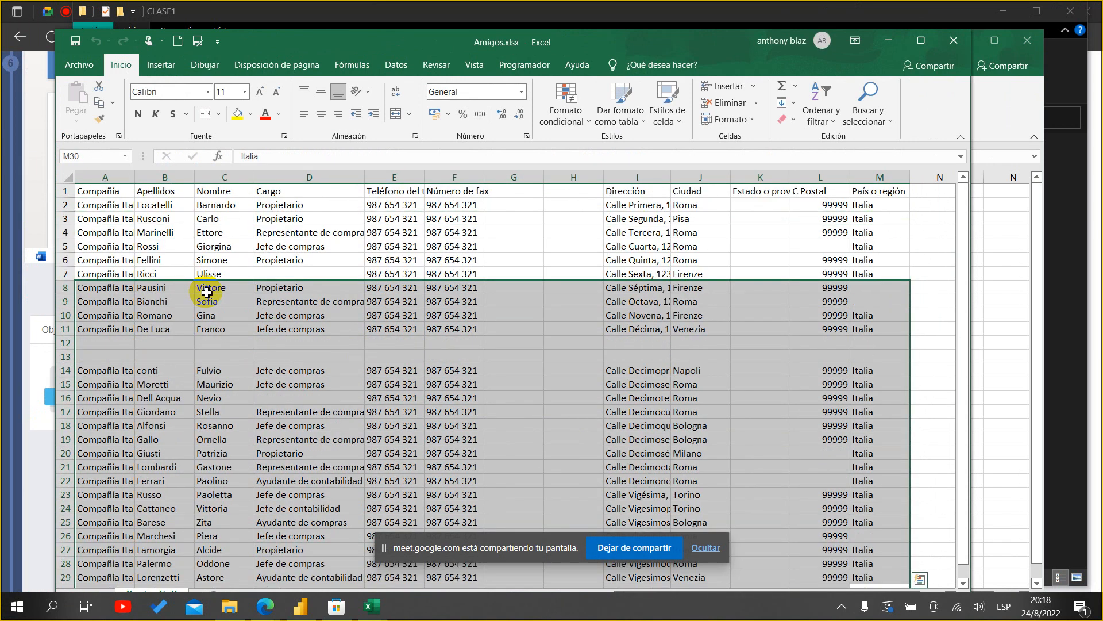
mouse_move(482, 551)
mouse_down()
mouse_move(678, 173)
mouse_move(834, 62)
mouse_move(715, 25)
mouse_move(525, 36)
mouse_up()
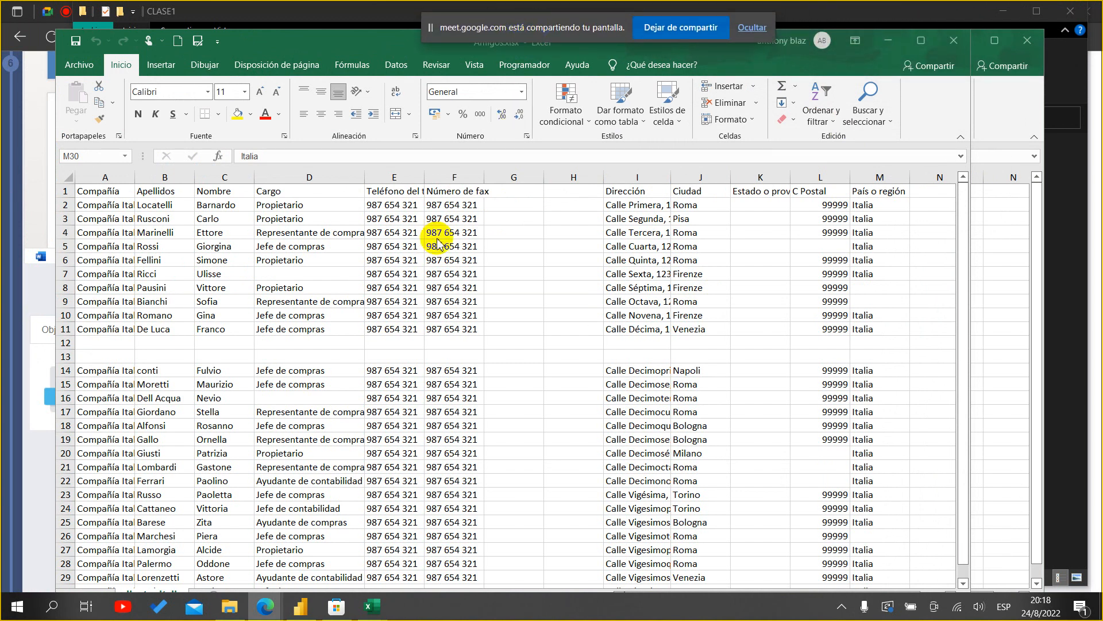
click(558, 372)
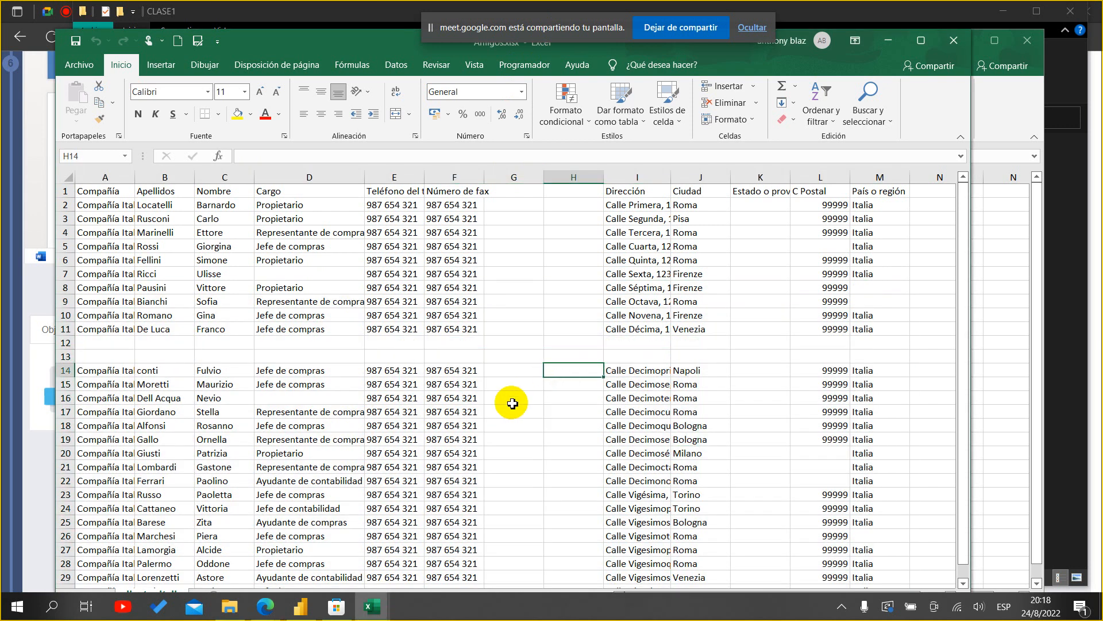
scroll(456, 374, down, 2)
scroll(456, 373, up, 2)
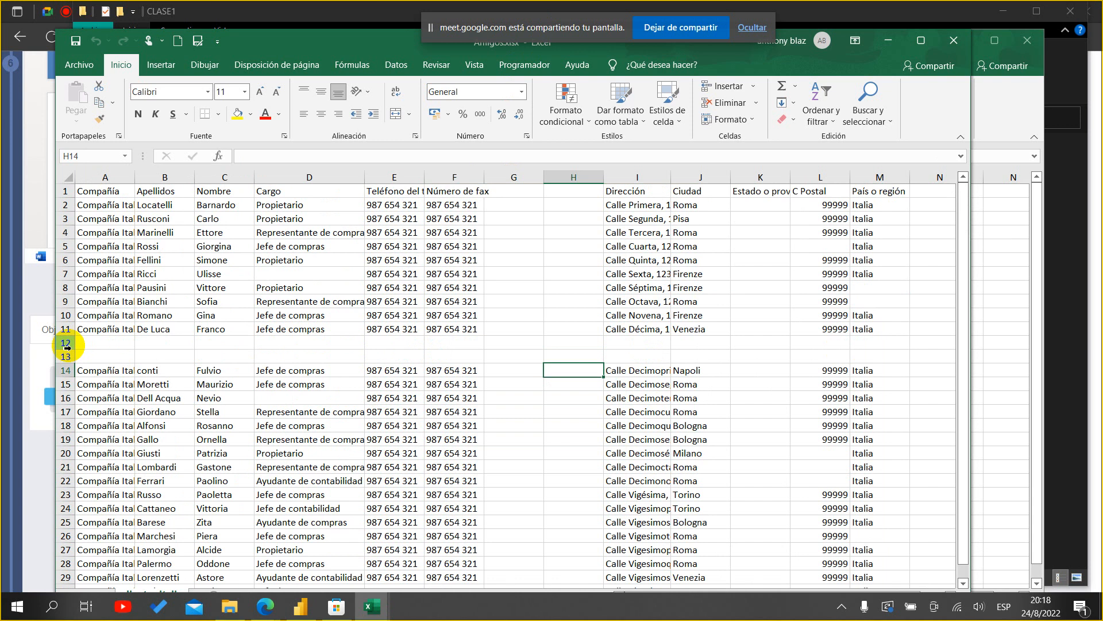
scroll(366, 402, down, 18)
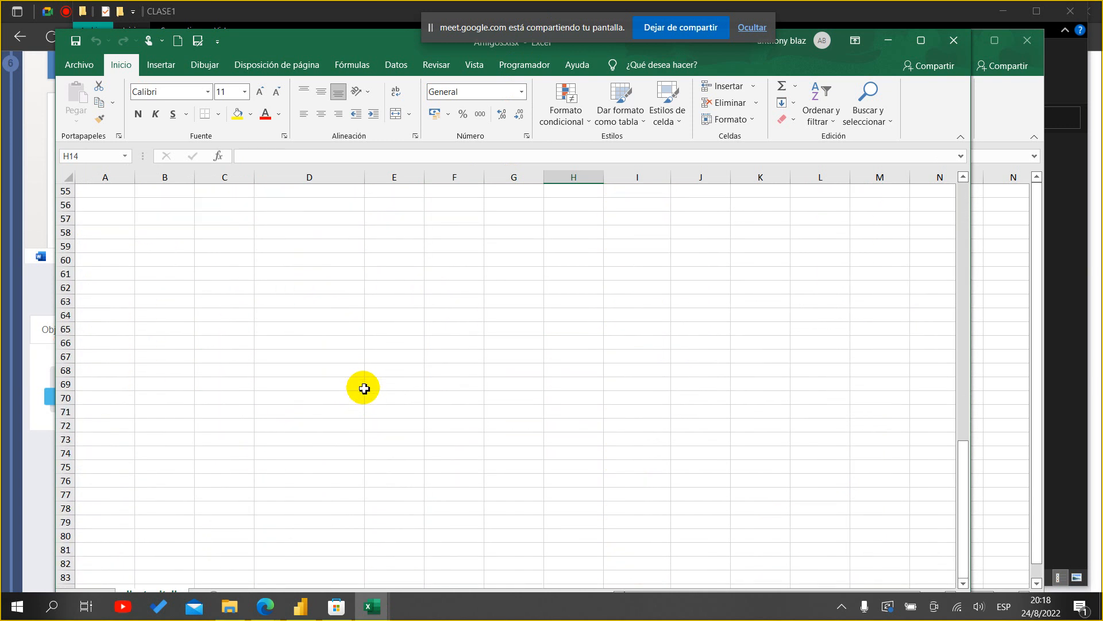
scroll(364, 386, up, 18)
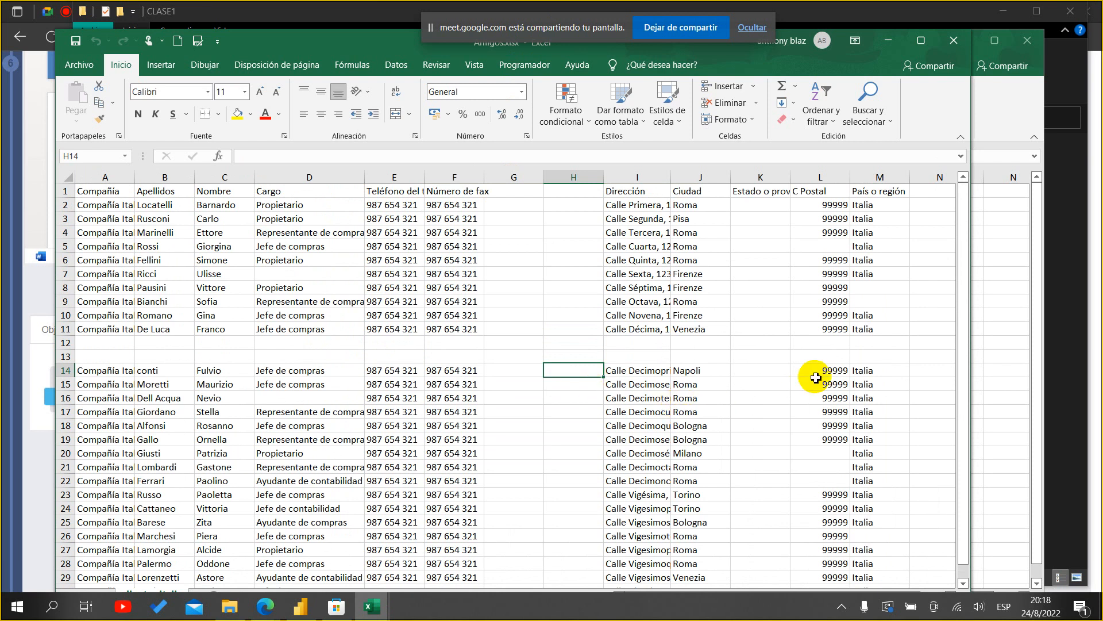
scroll(648, 405, down, 2)
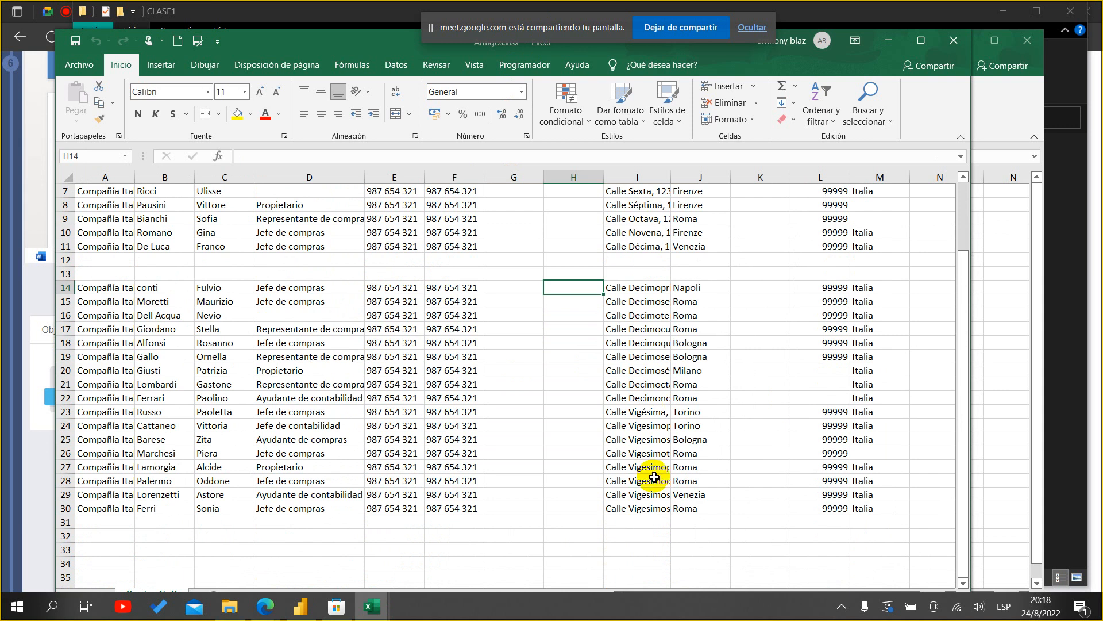
scroll(805, 468, up, 2)
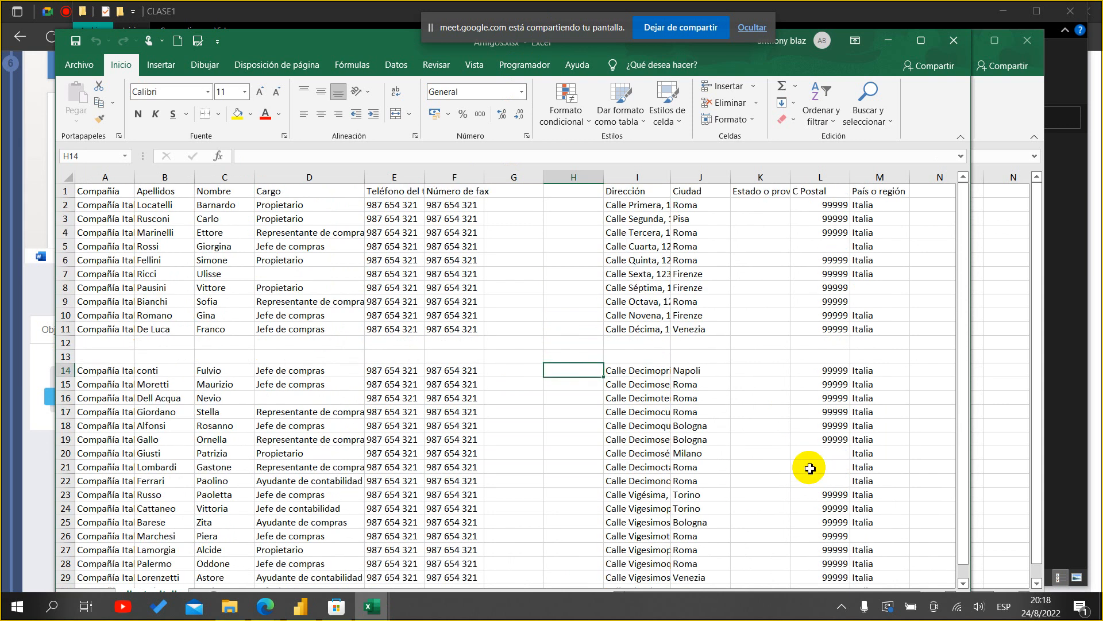
- Minimise Amigos.xlsx and review the Clientes-Italia.xlsx table for comparison, including the empty Cargo cell in row 7
click(888, 40)
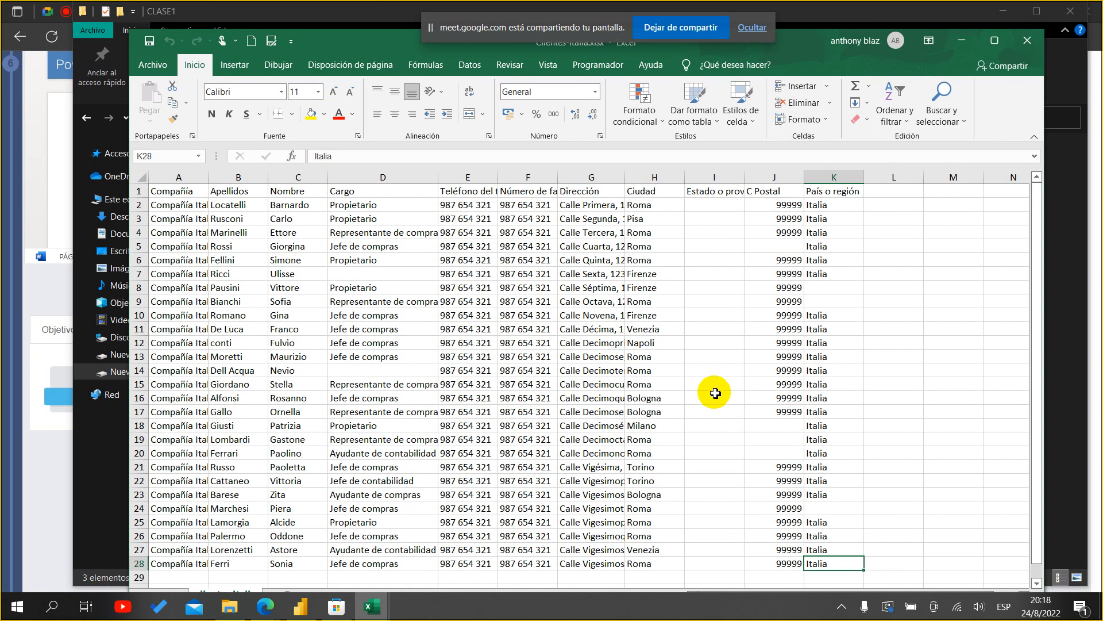
scroll(712, 390, down, 6)
scroll(713, 393, up, 4)
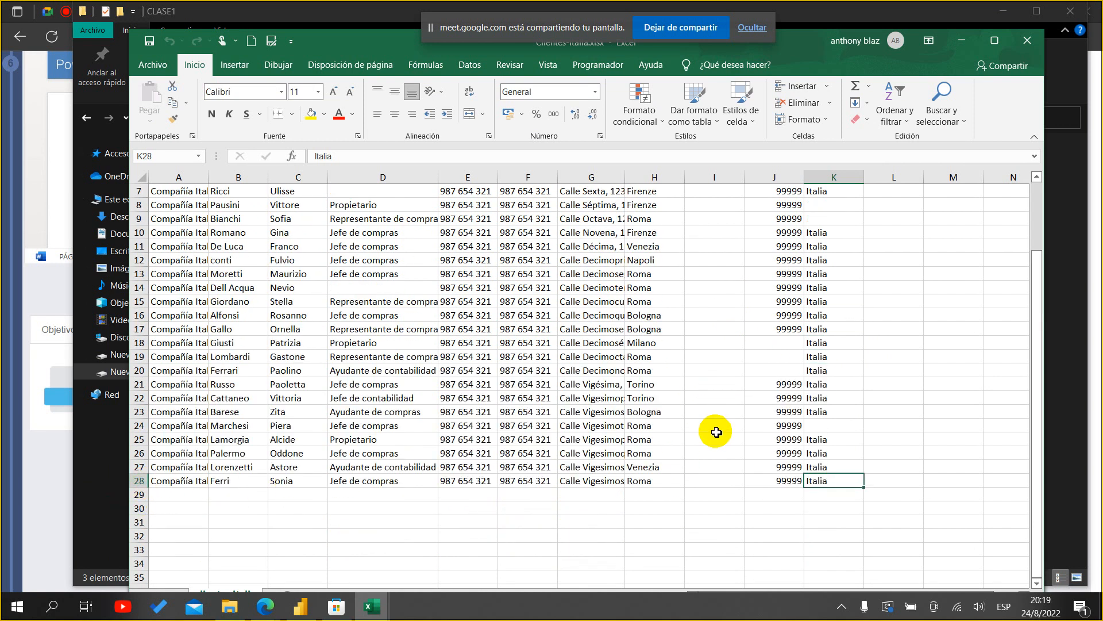
scroll(715, 432, up, 2)
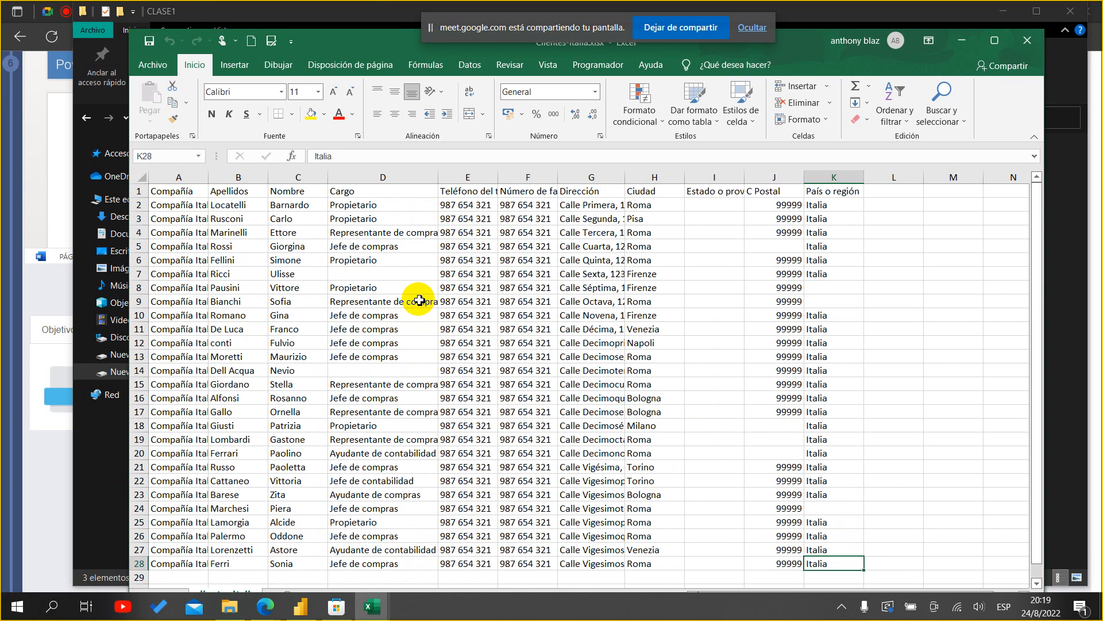
click(423, 275)
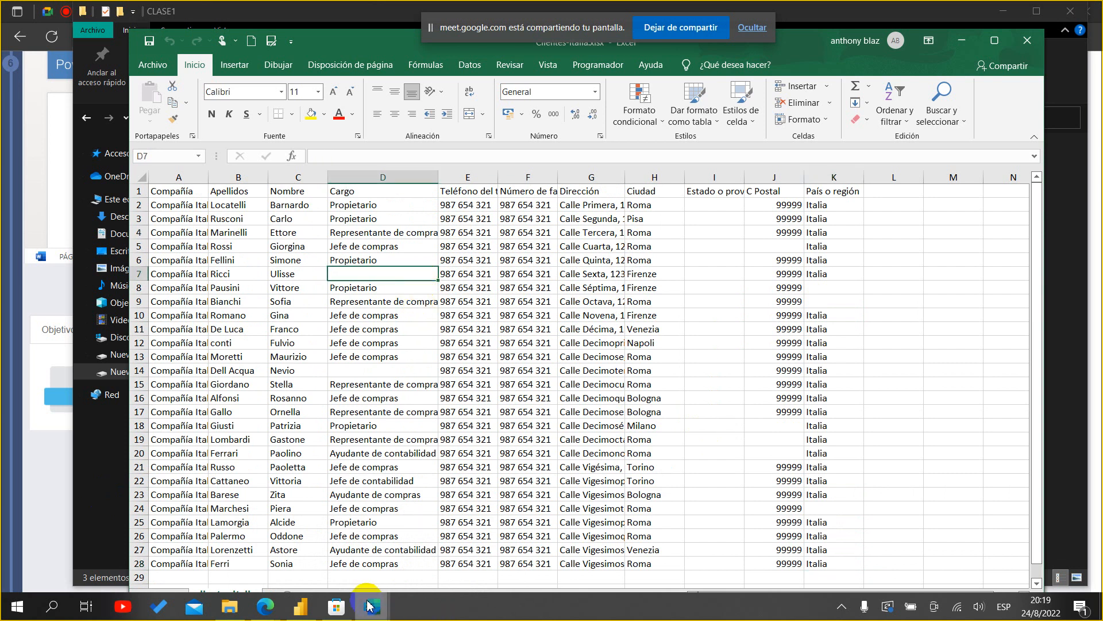
- Switch back to Amigos.xlsx and highlight the column headings in A1:M1
mouse_move(371, 605)
click(419, 553)
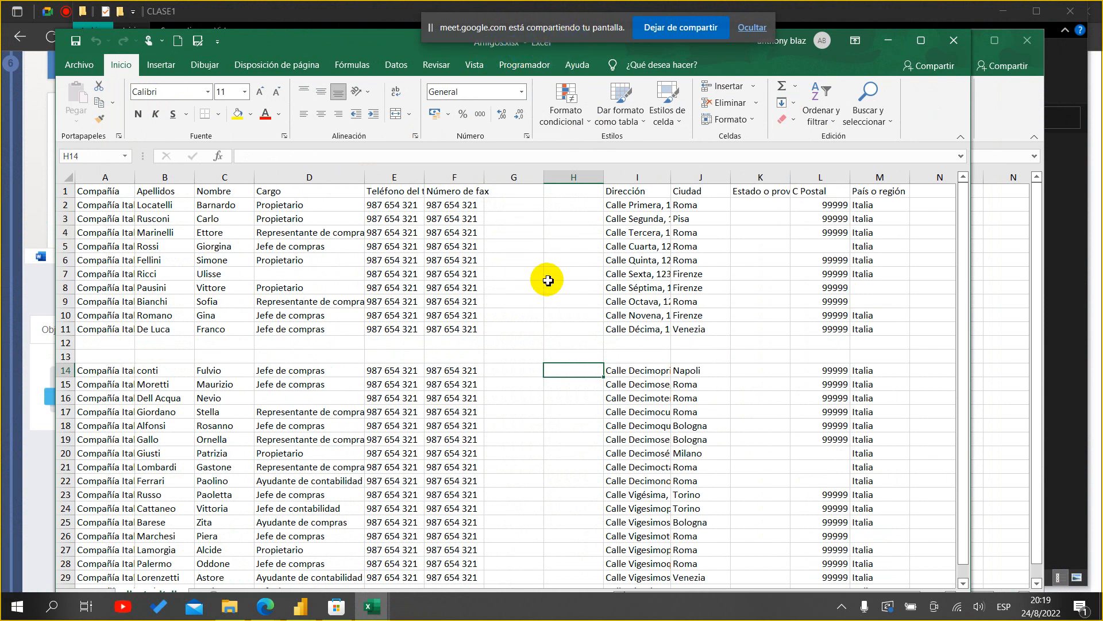
click(91, 193)
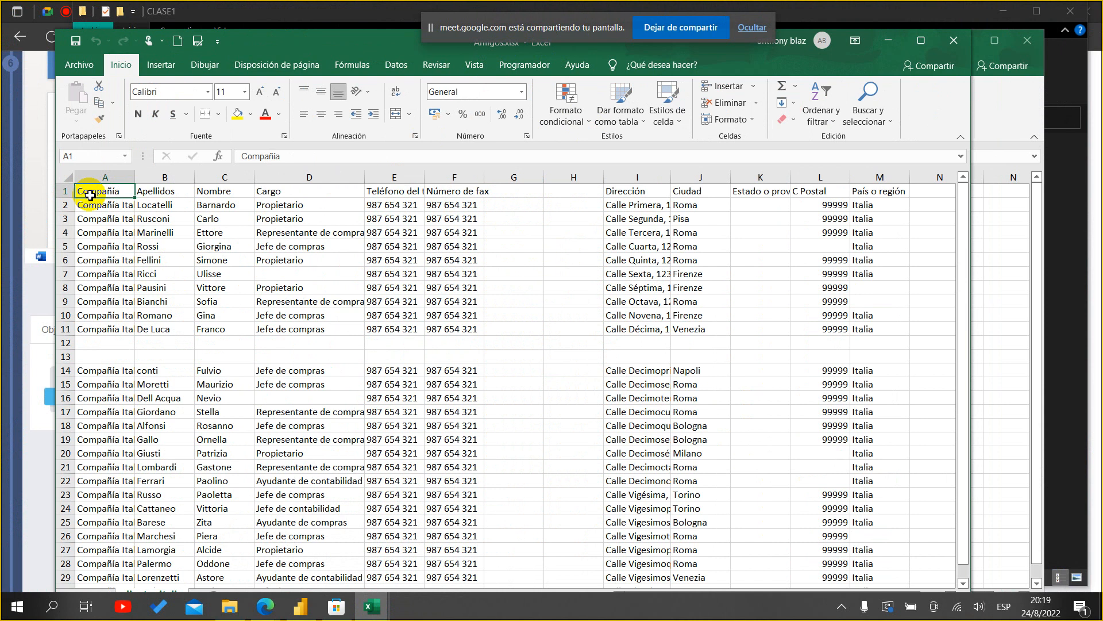
click(65, 190)
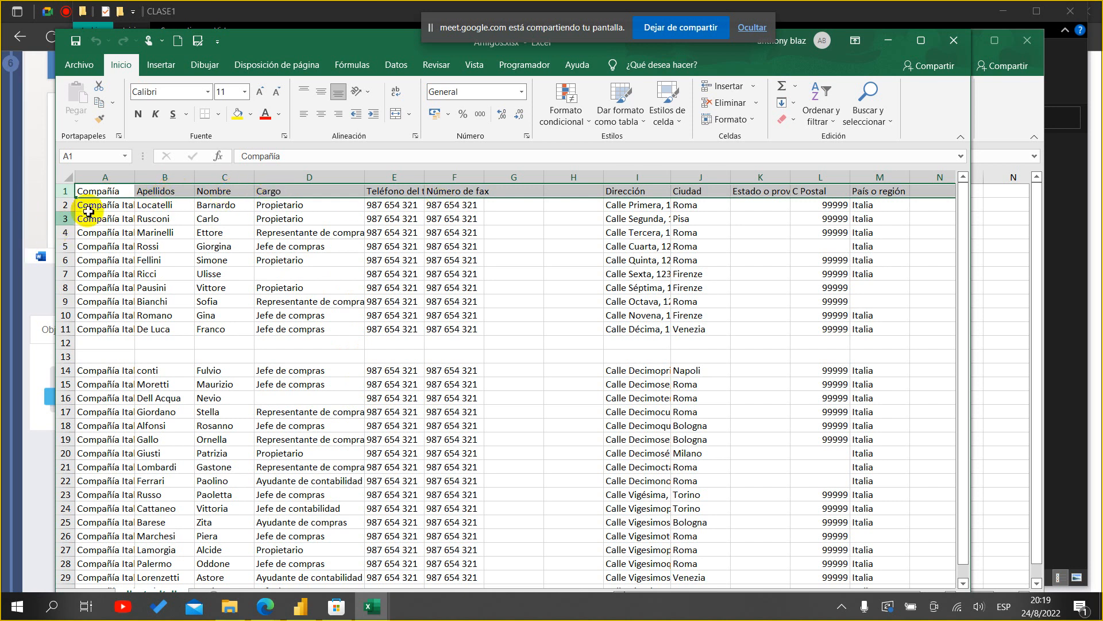
click(98, 193)
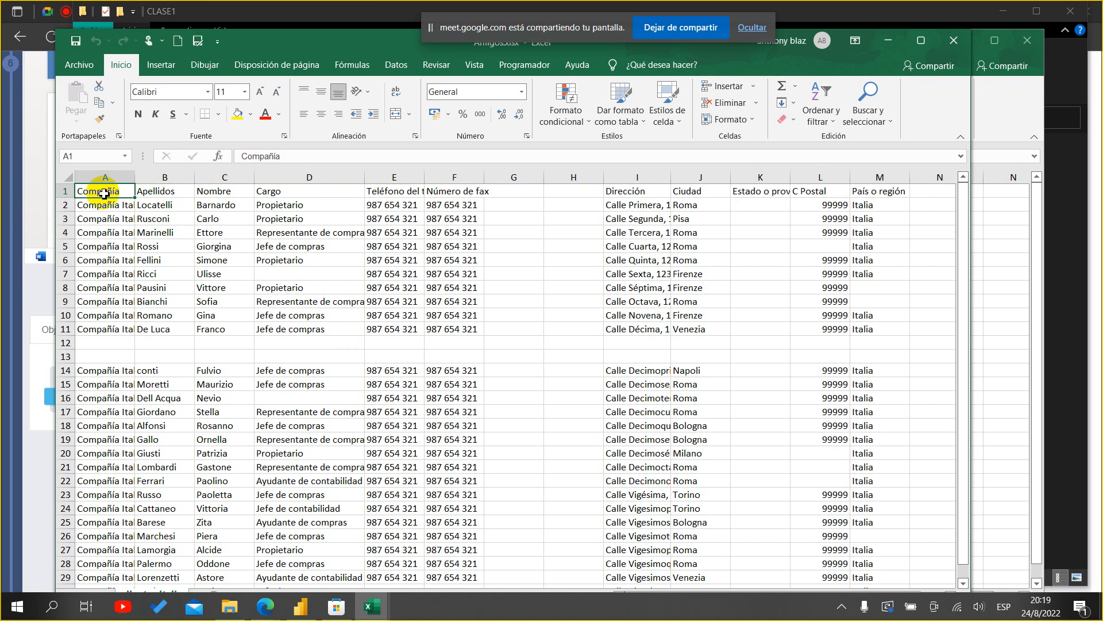
drag(99, 194, 893, 195)
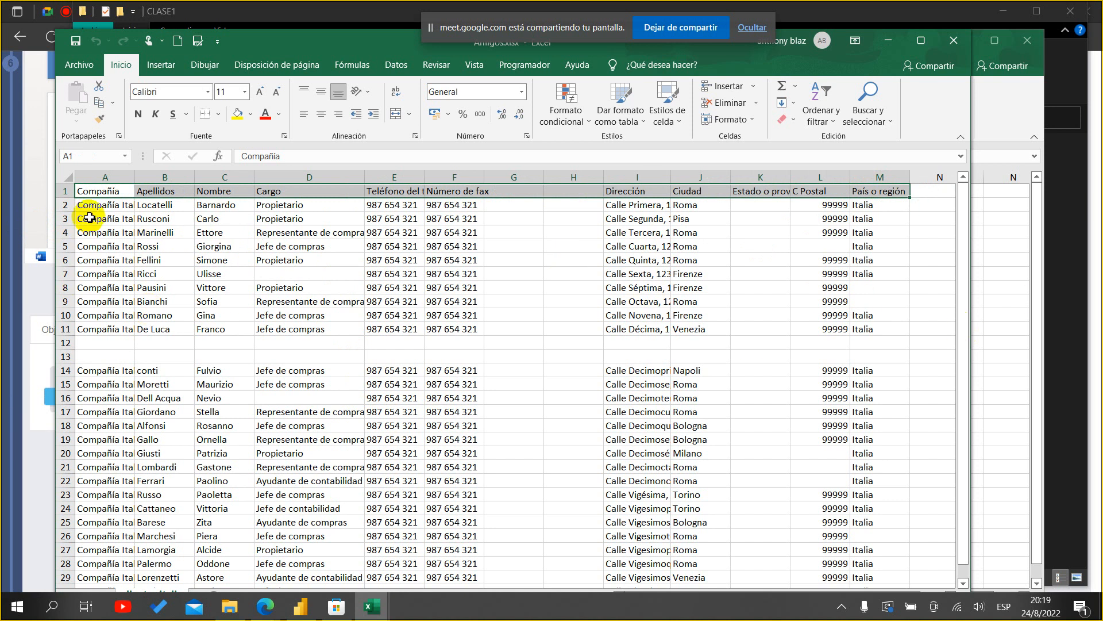
- Delete the heading row, row 1, from the Amigos.xlsx sheet
click(65, 191)
right_click(65, 192)
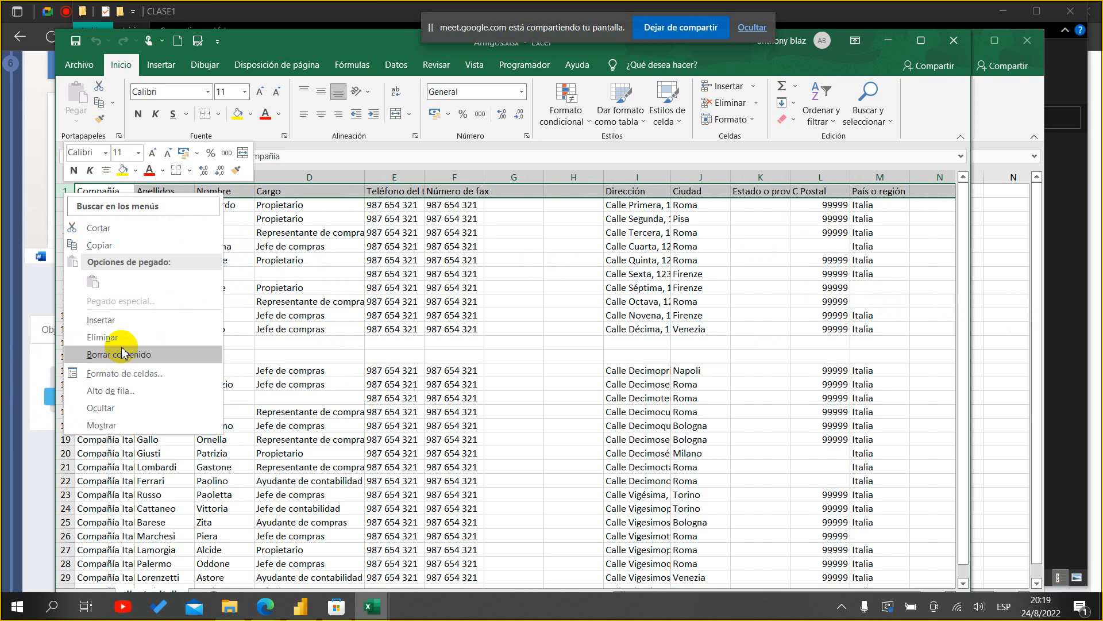
click(121, 338)
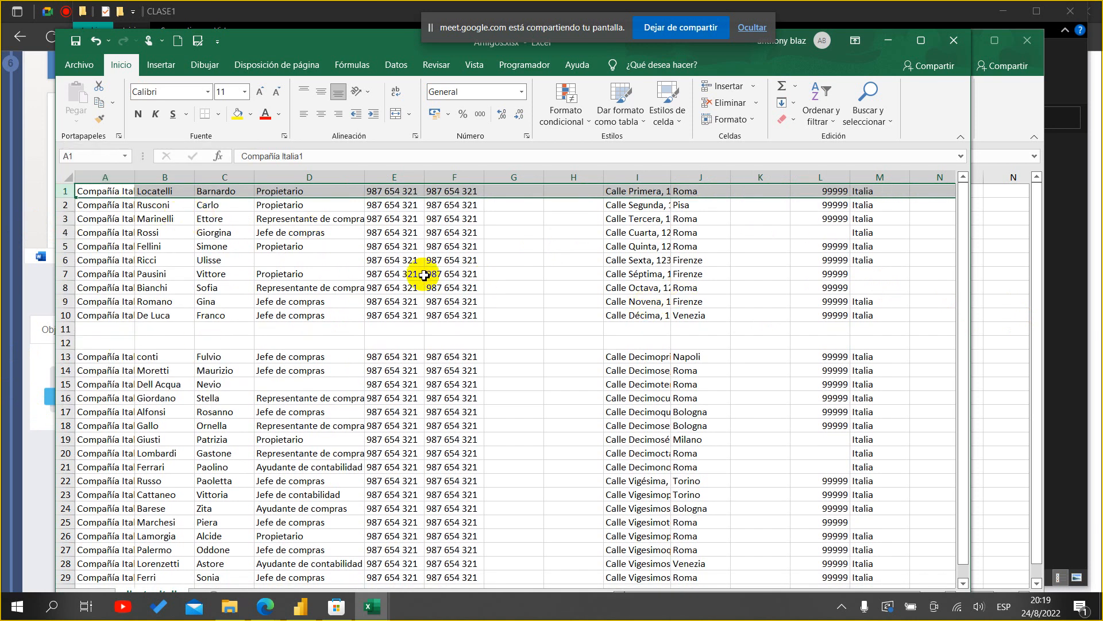
- Highlight the first data record in A1:M1 to examine the table without its headings
drag(464, 289, 320, 259)
click(74, 192)
drag(182, 195, 884, 188)
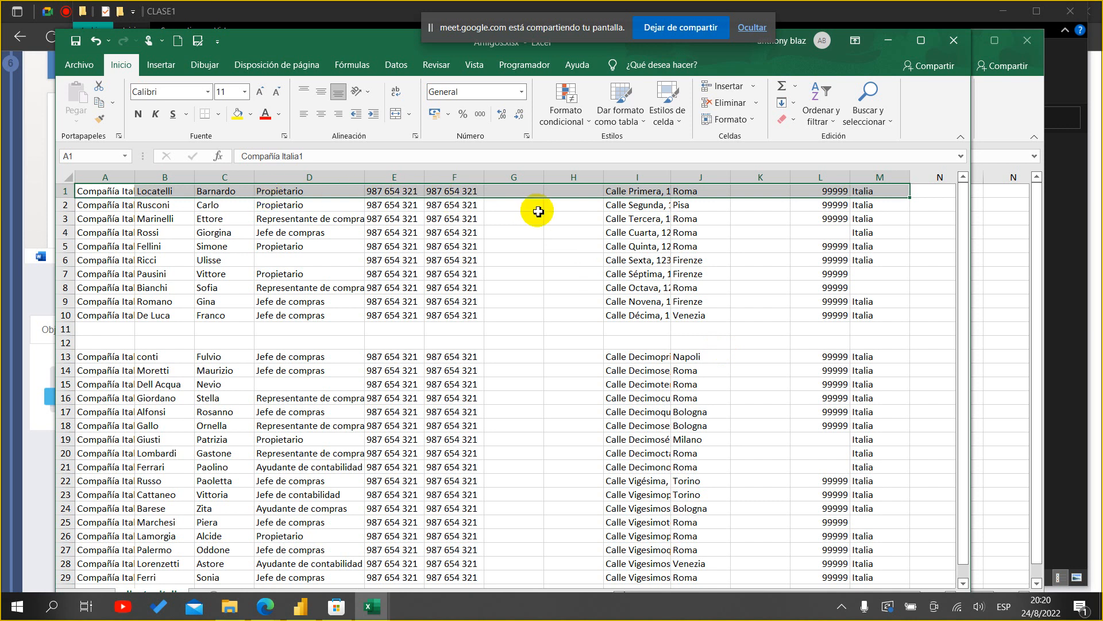
click(517, 299)
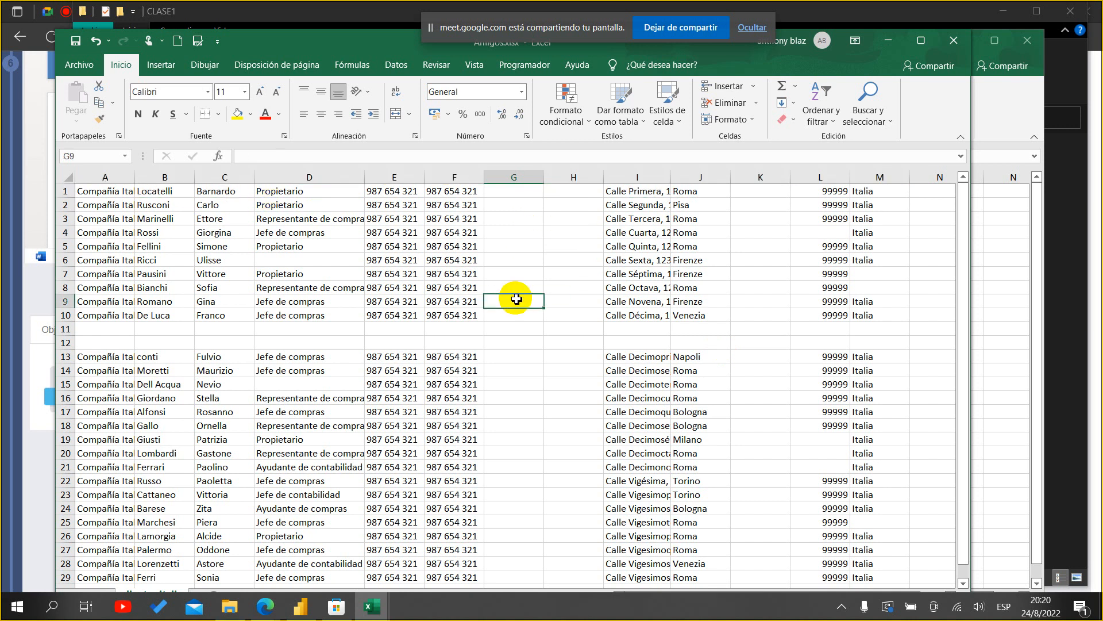
- Undo the deletion of the heading row in the Amigos.xlsx sheet
scroll(509, 353, down, 1)
scroll(509, 353, up, 1)
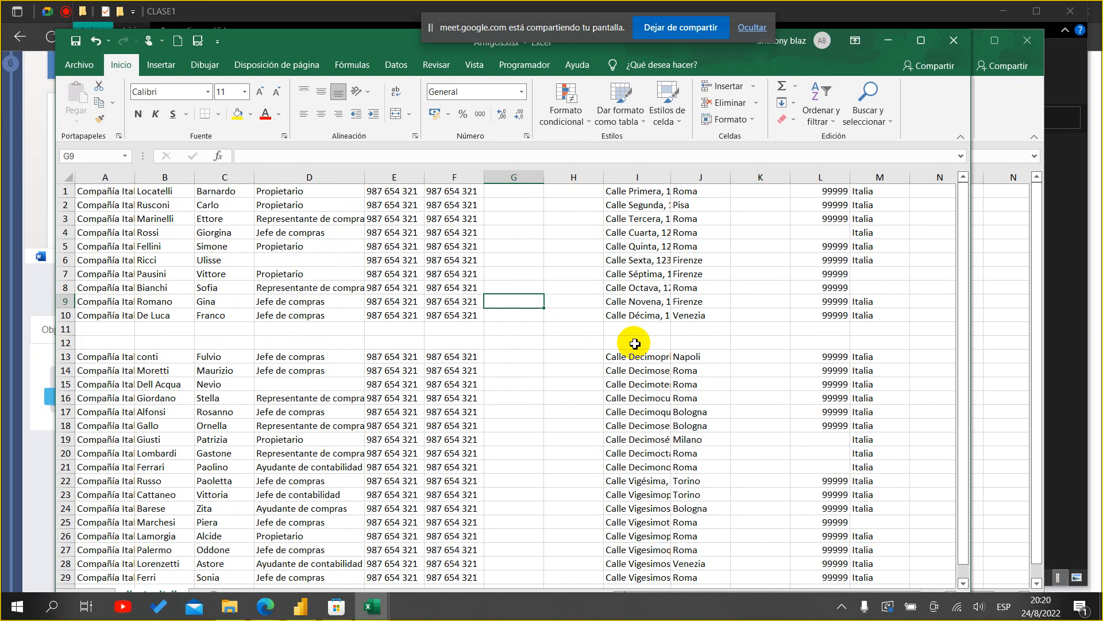
key(ctrl+z)
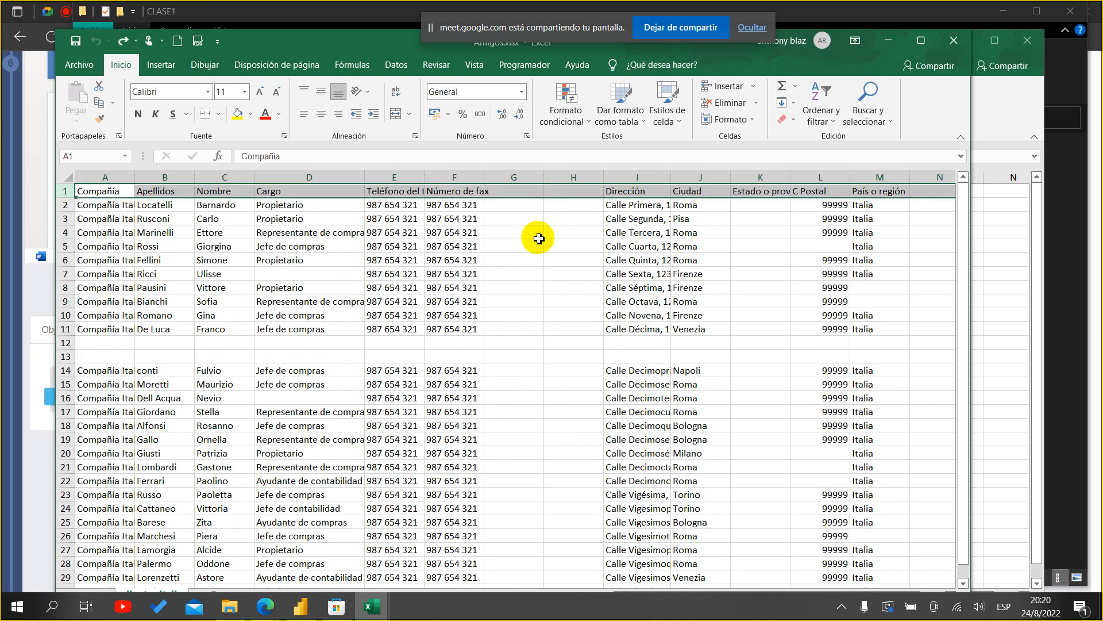
click(579, 313)
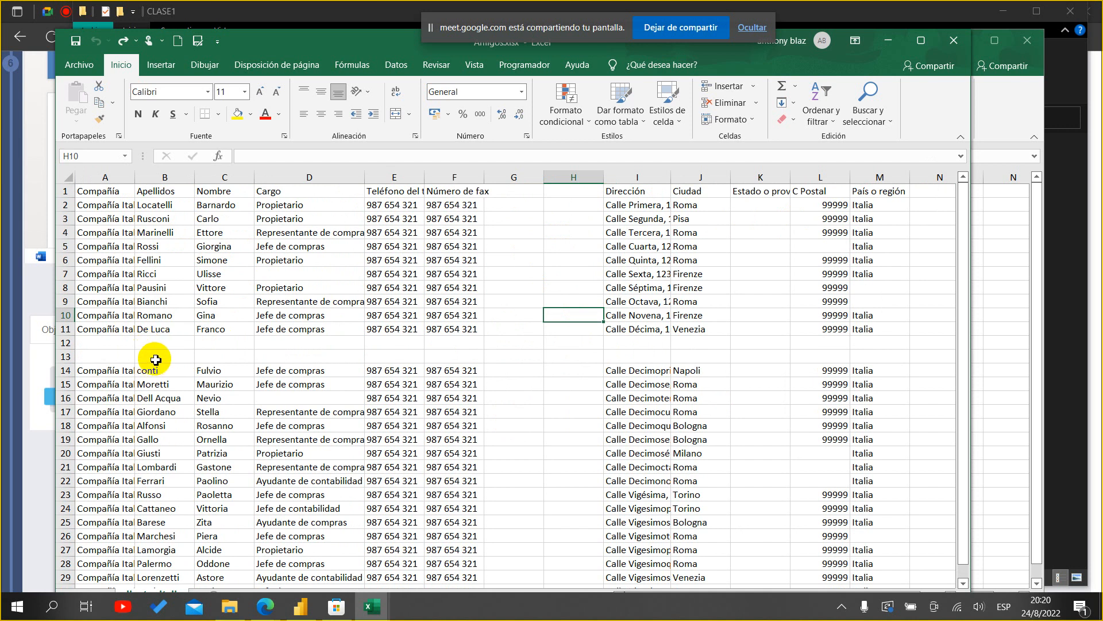
- Highlight blank rows 12 and 13 and the records beneath them to examine how the gap splits the table
drag(65, 343, 70, 357)
scroll(315, 413, down, 2)
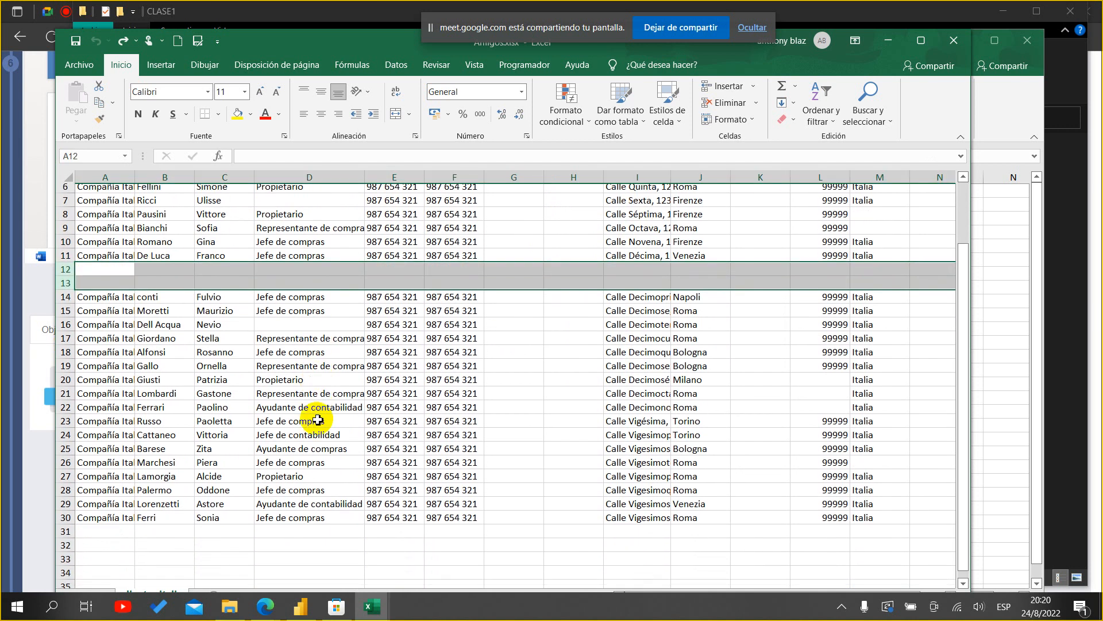
scroll(115, 245, up, 2)
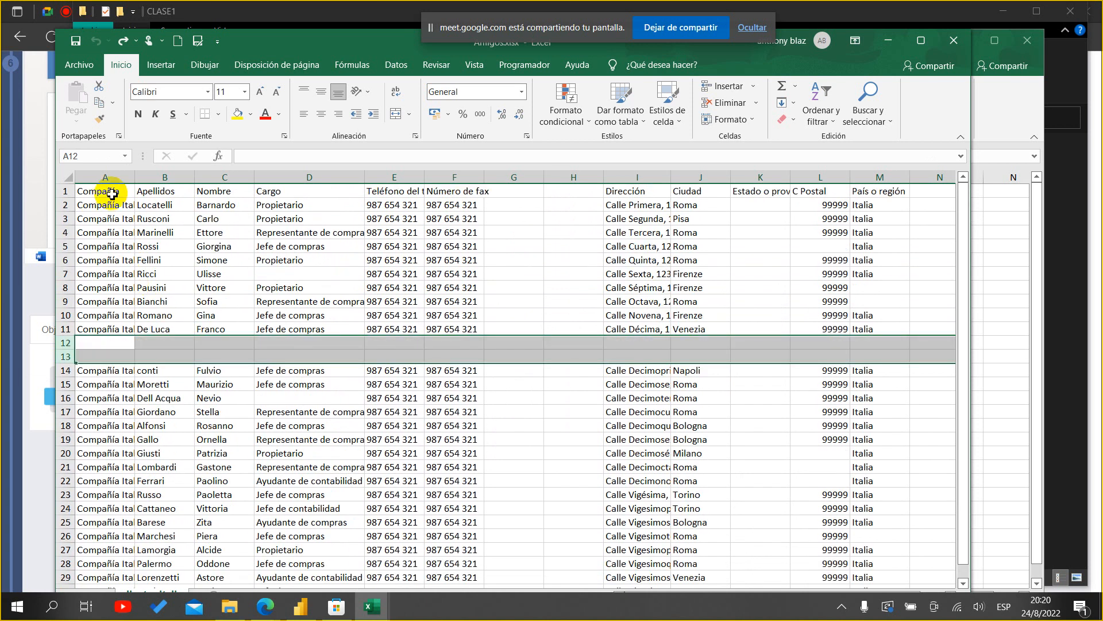
scroll(391, 287, down, 2)
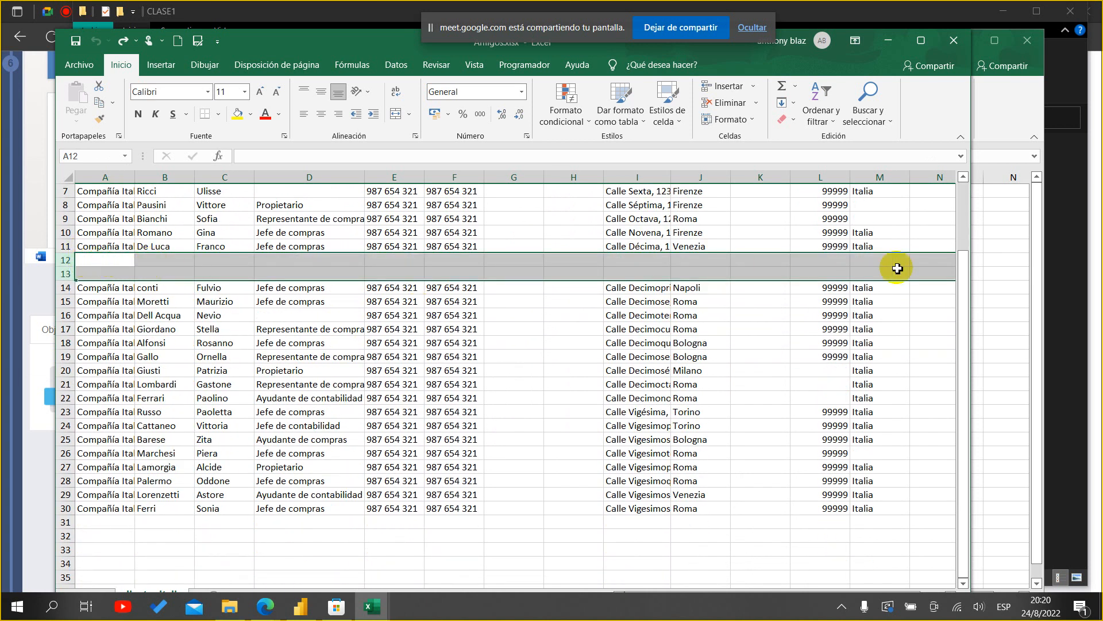
drag(114, 290, 488, 529)
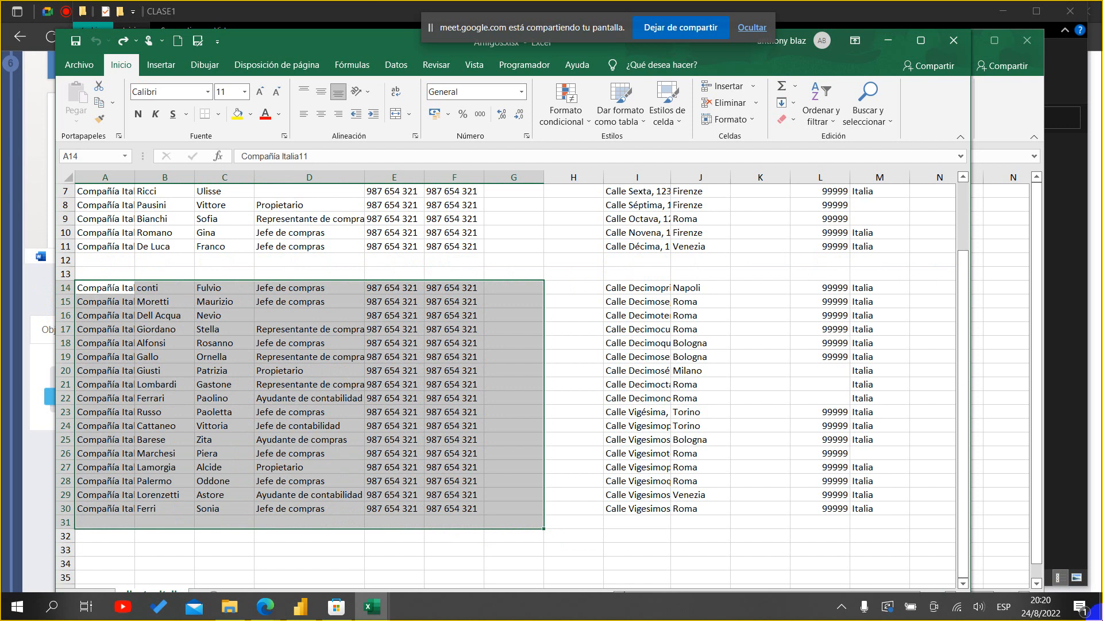
click(411, 329)
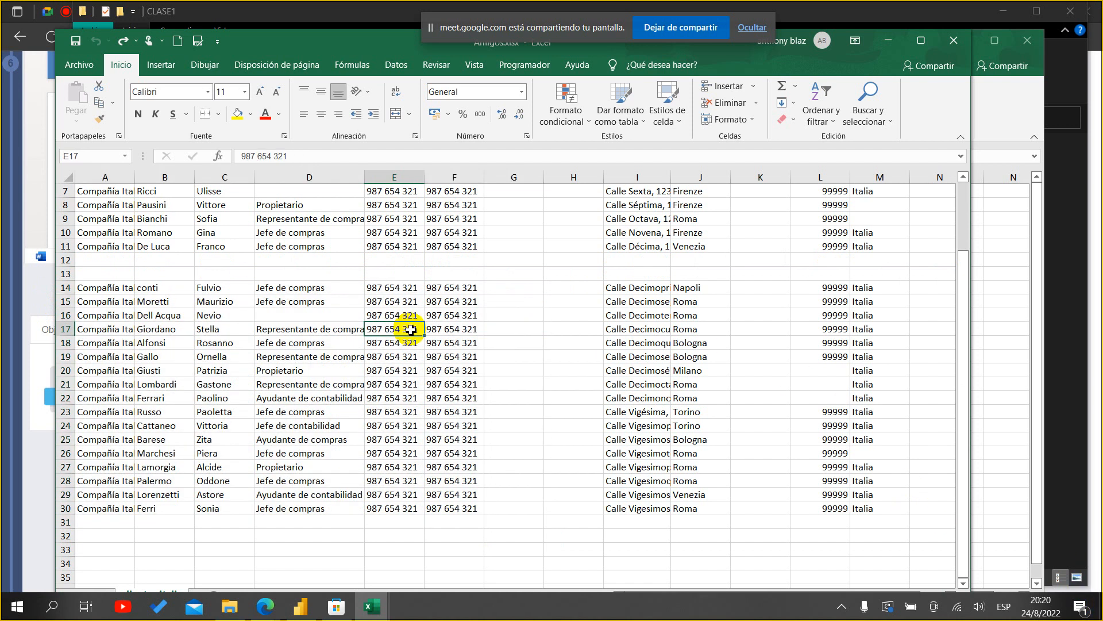
drag(92, 260, 931, 280)
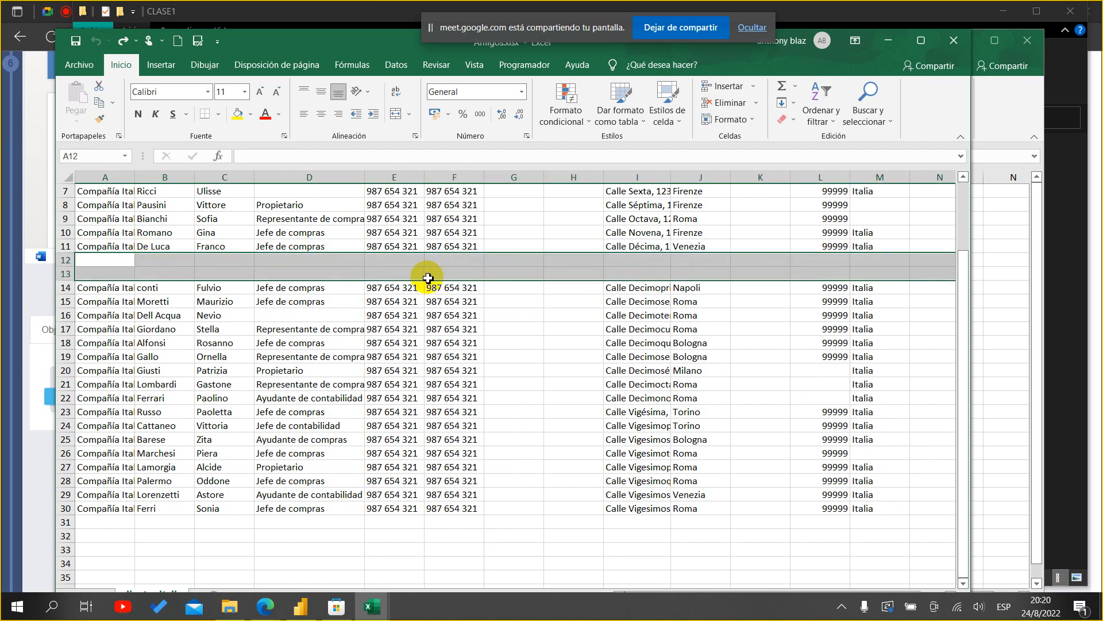
click(391, 343)
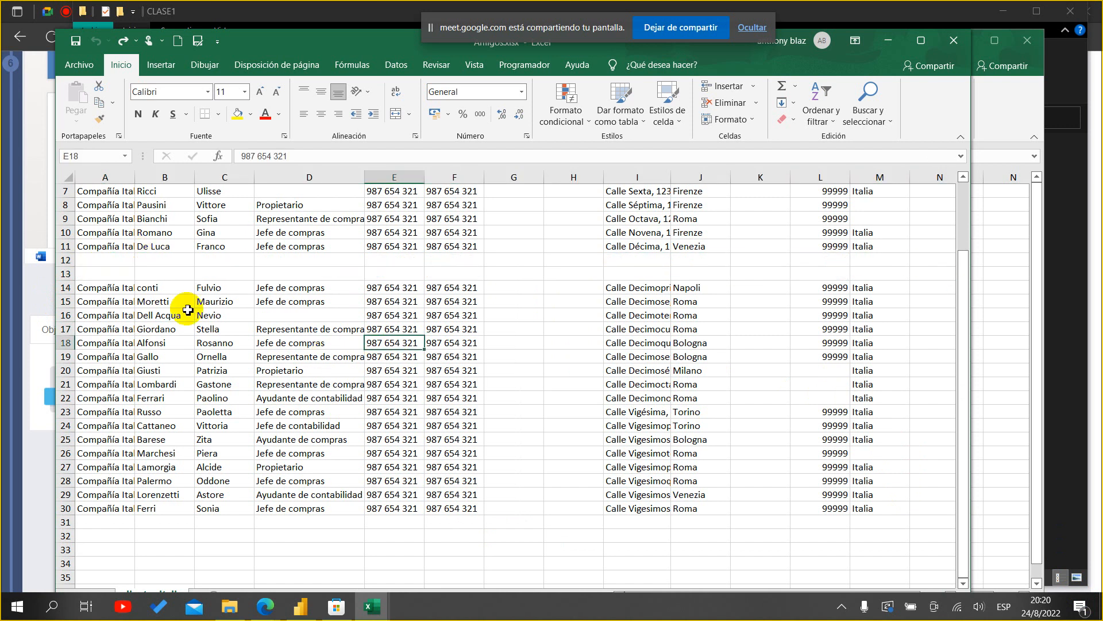
scroll(460, 332, up, 2)
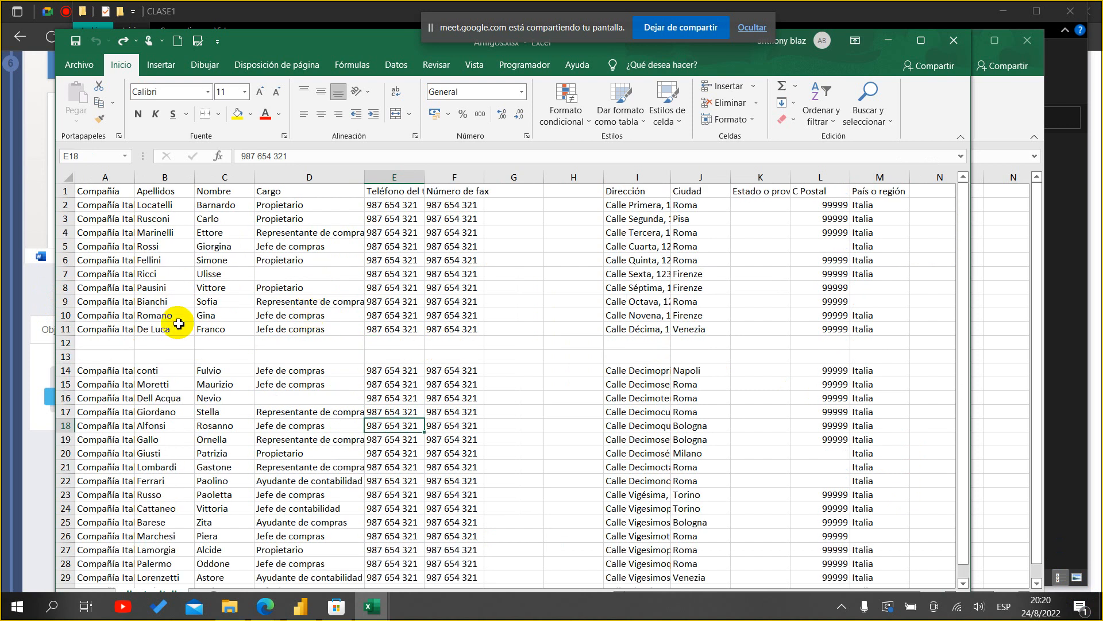
- Highlight the records above the blank rows and those below in A14:F30 to compare the two separate blocks
click(103, 196)
drag(103, 199, 471, 337)
scroll(51, 232, down, 3)
drag(123, 246, 464, 462)
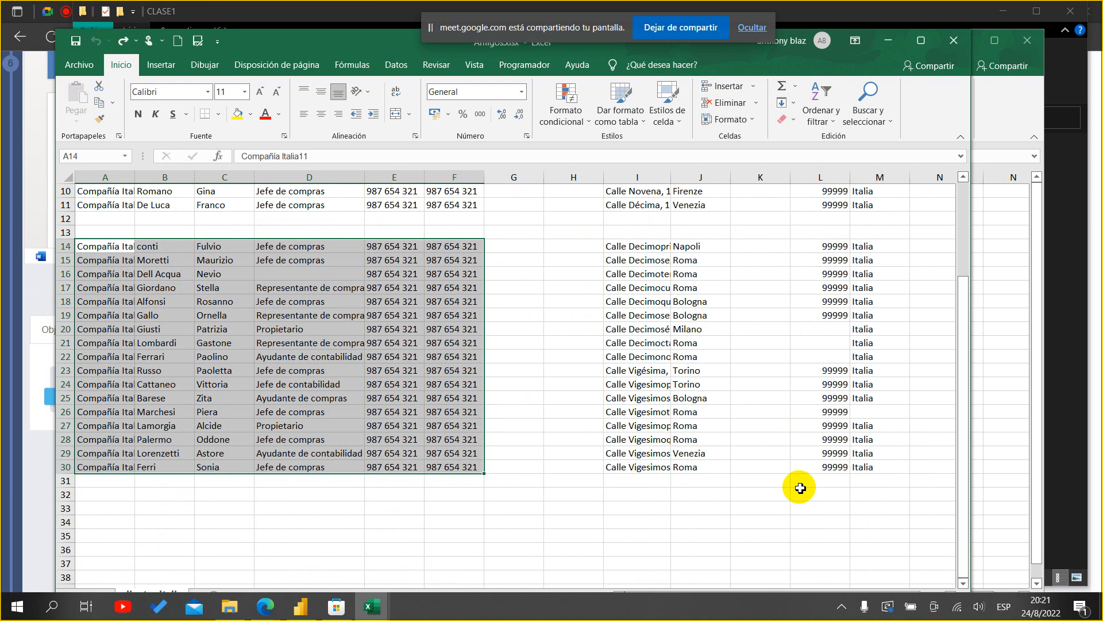
scroll(586, 402, up, 3)
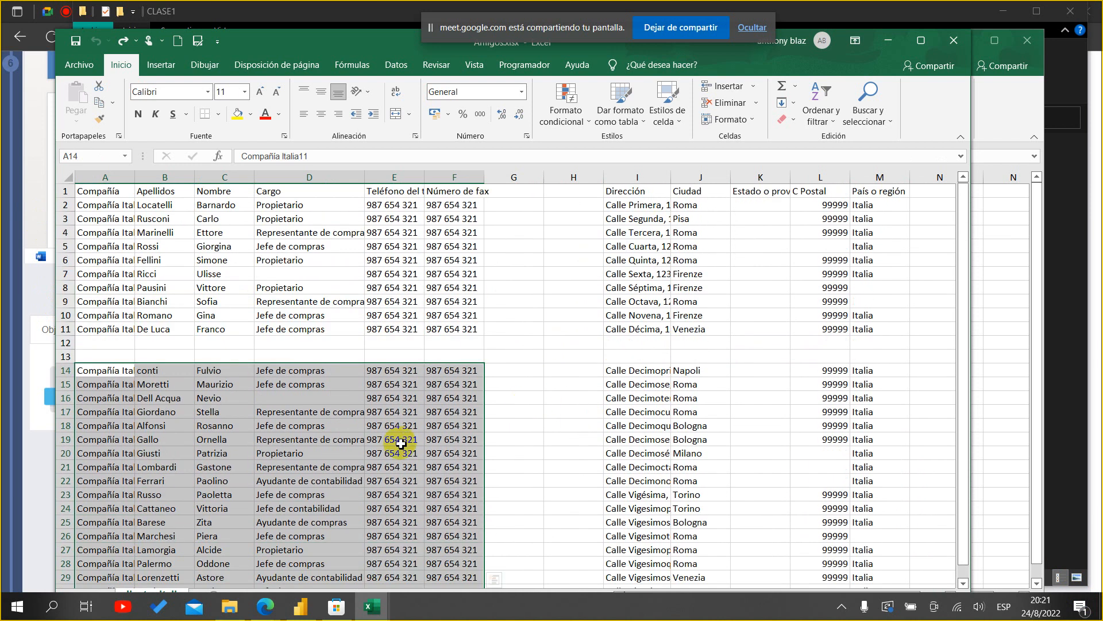
- Delete the blank rows 12 and 13 so the records form one continuous block
drag(66, 345, 66, 357)
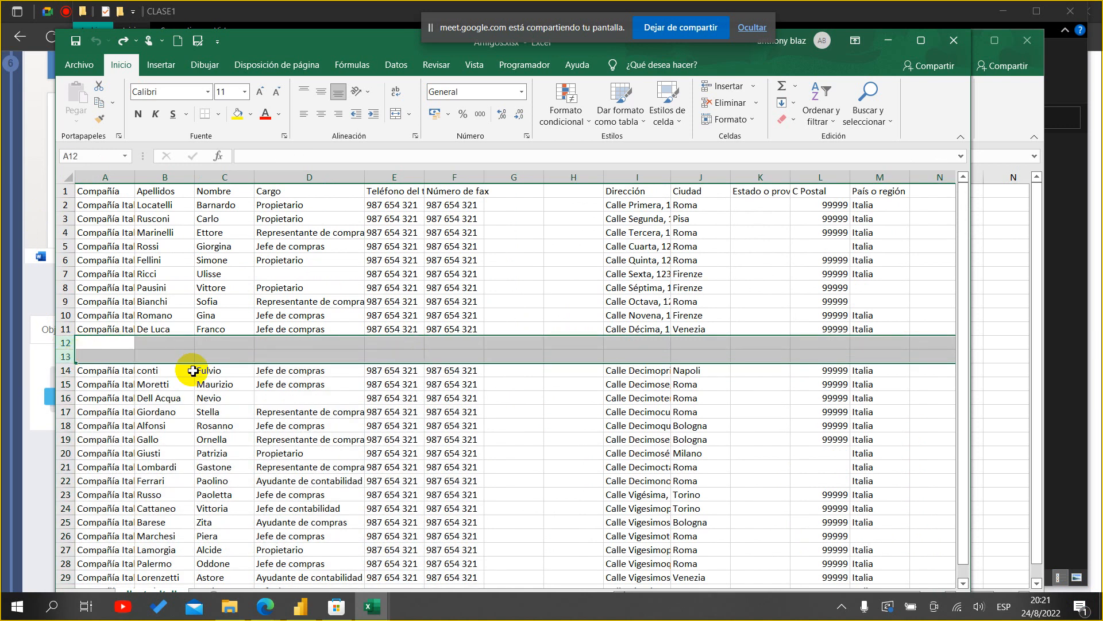
scroll(193, 371, down, 1)
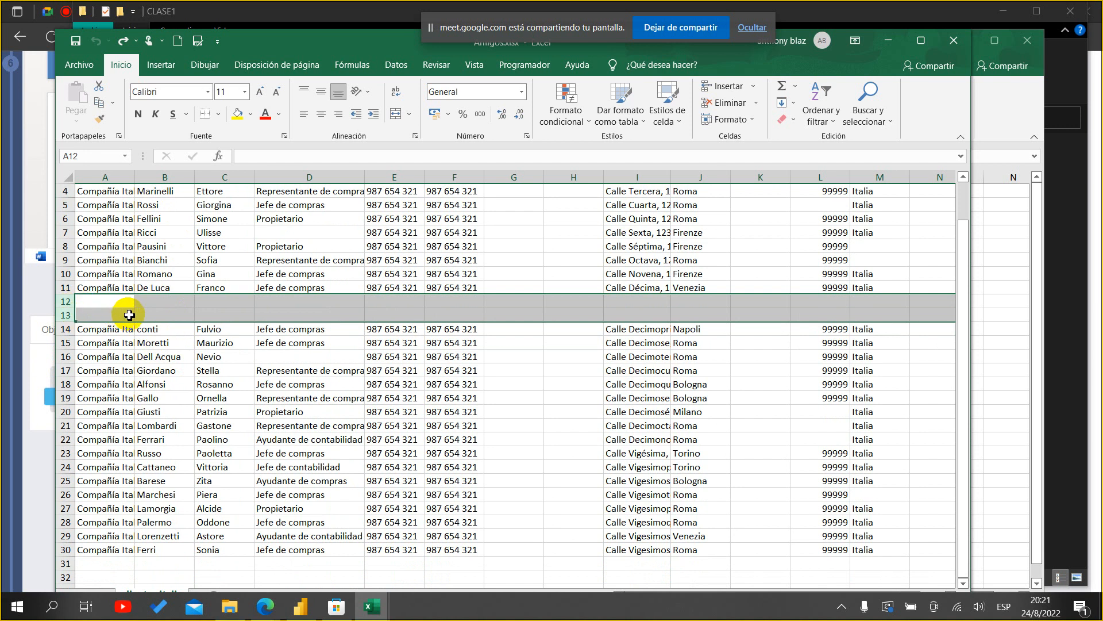
right_click(66, 301)
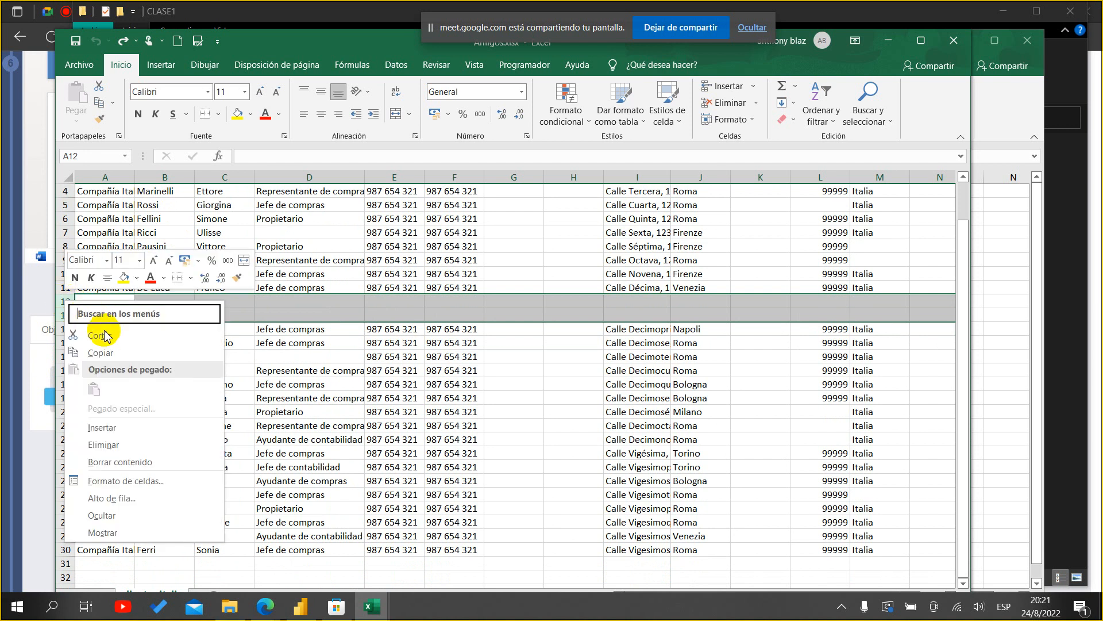
click(138, 448)
scroll(548, 435, up, 1)
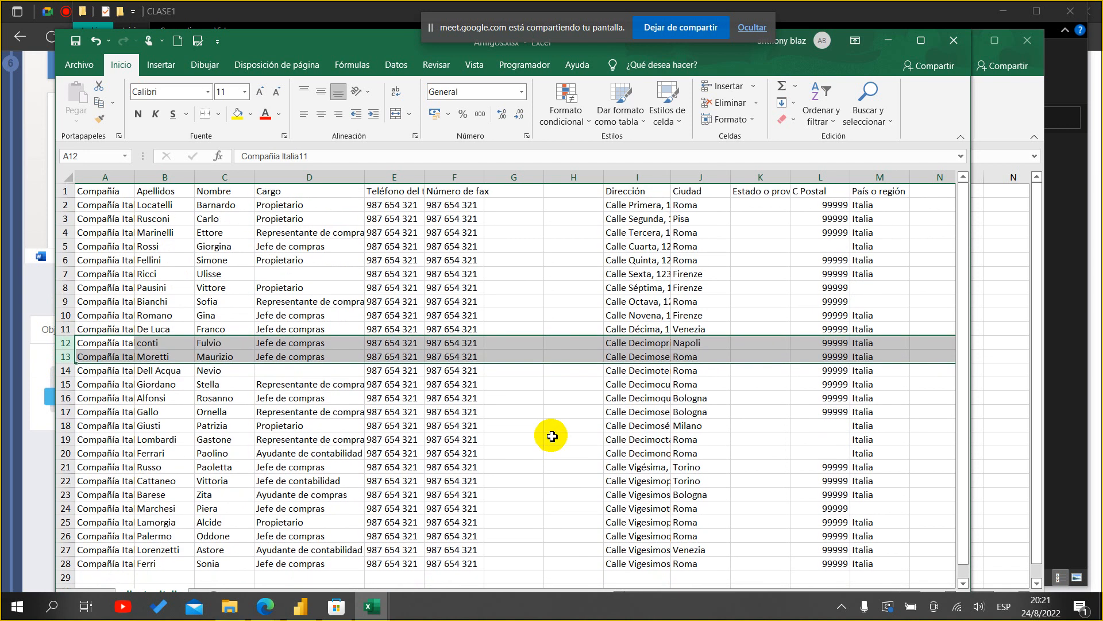
click(549, 412)
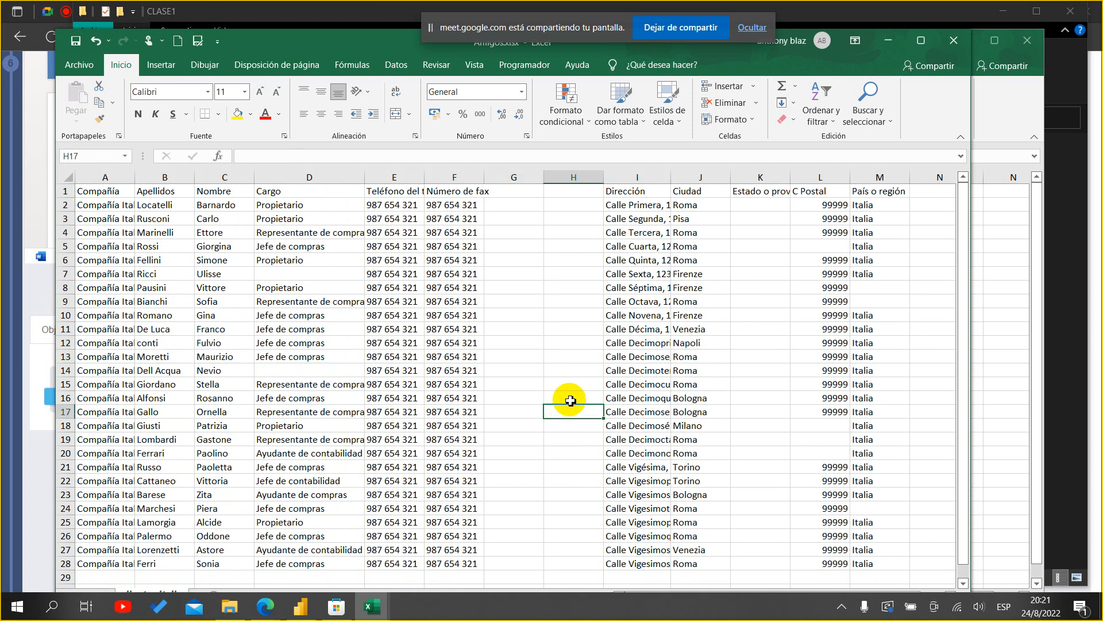
- Delete the empty columns G and H between the Número de fax and Dirección columns
click(518, 177)
drag(534, 178, 592, 179)
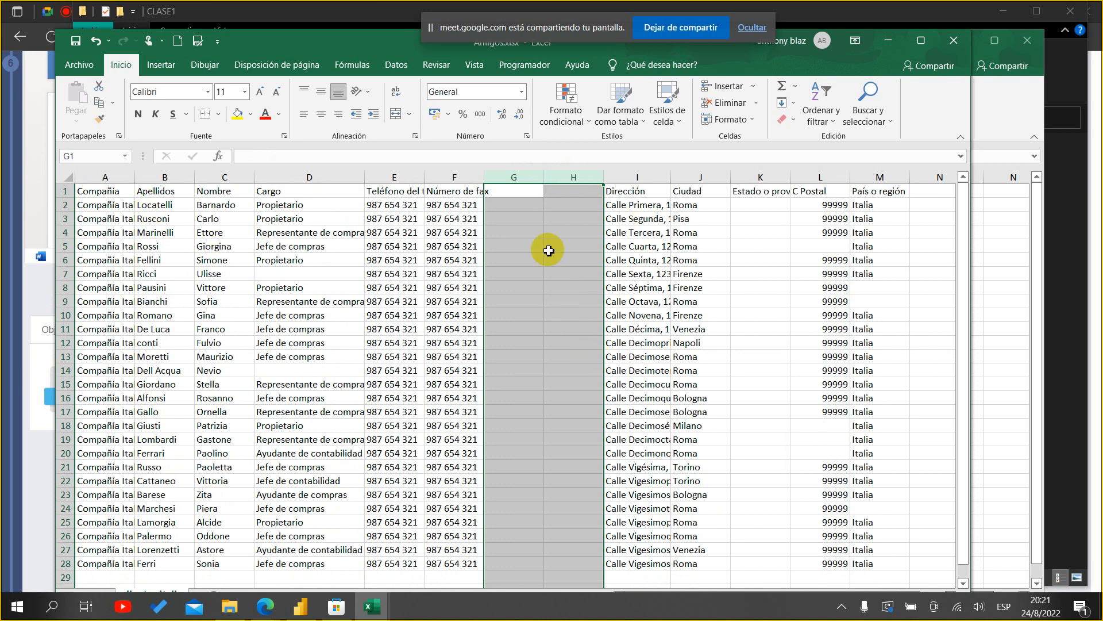
right_click(574, 180)
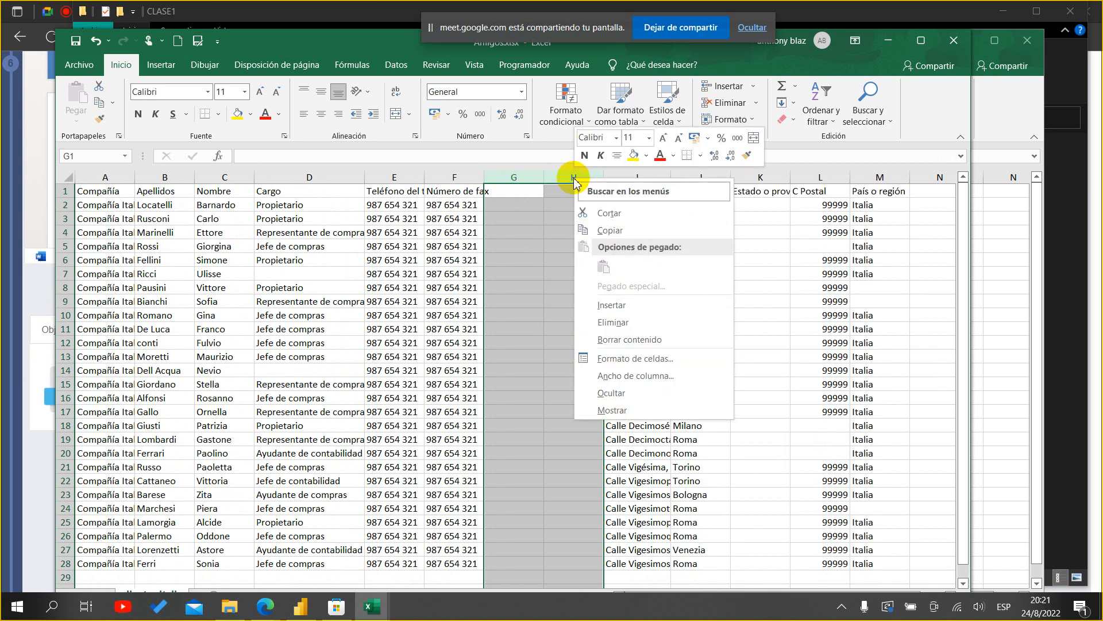
click(612, 322)
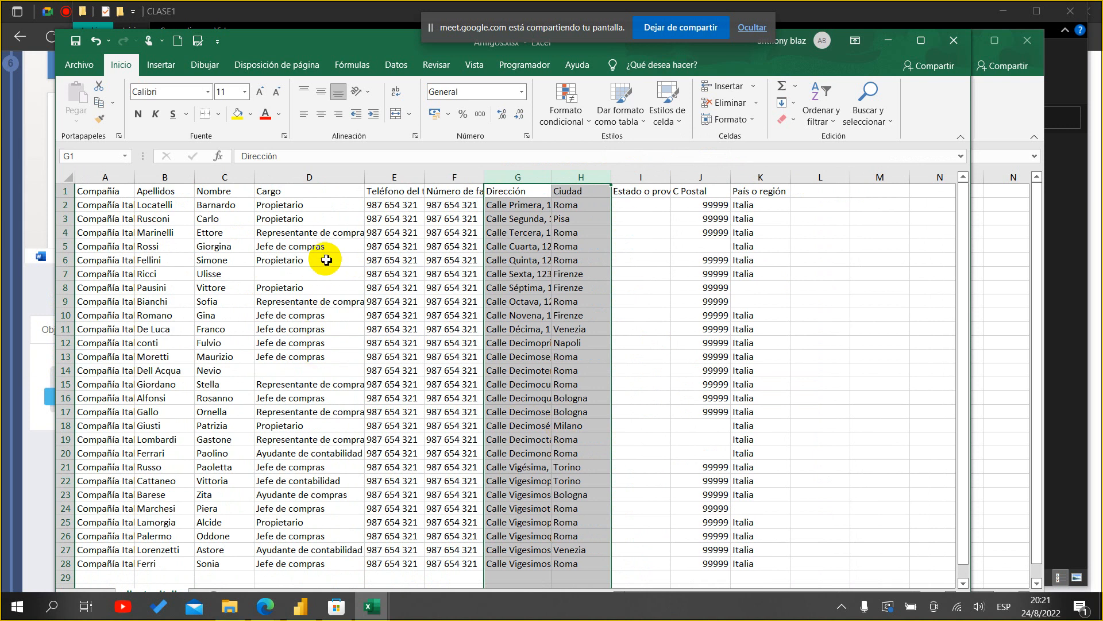
- Highlight the whole table, A1:K28, to review its continuous structure
scroll(466, 314, down, 1)
scroll(574, 365, up, 1)
drag(779, 562, 84, 171)
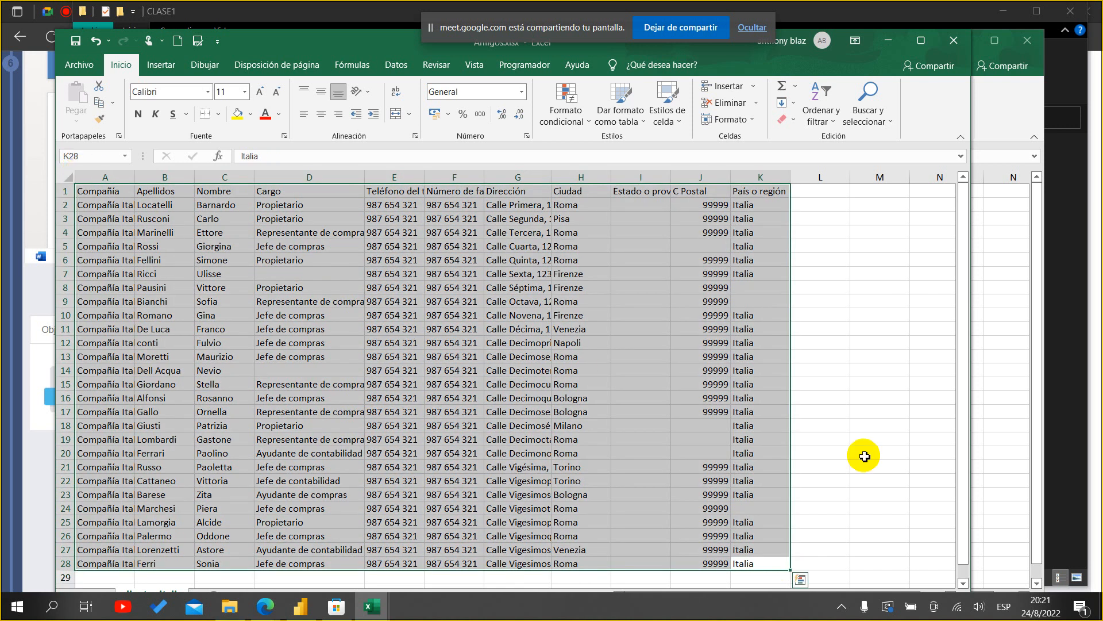
click(721, 382)
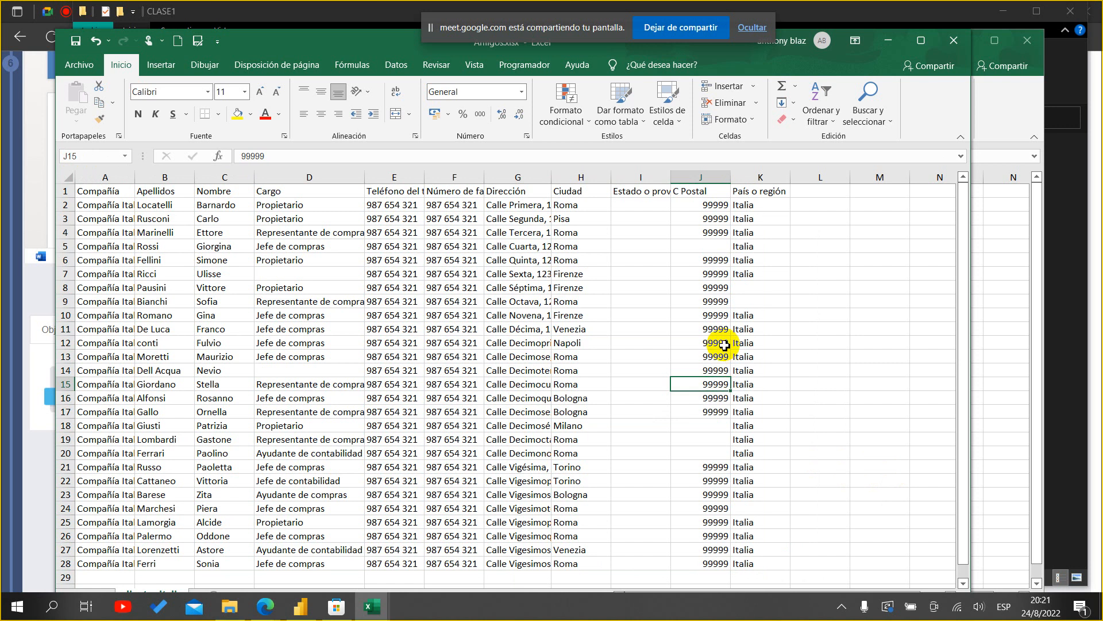
- Inspect the empty Cargo cells D7 and D14 and highlight the Cargo column from its heading downwards
click(325, 273)
click(347, 373)
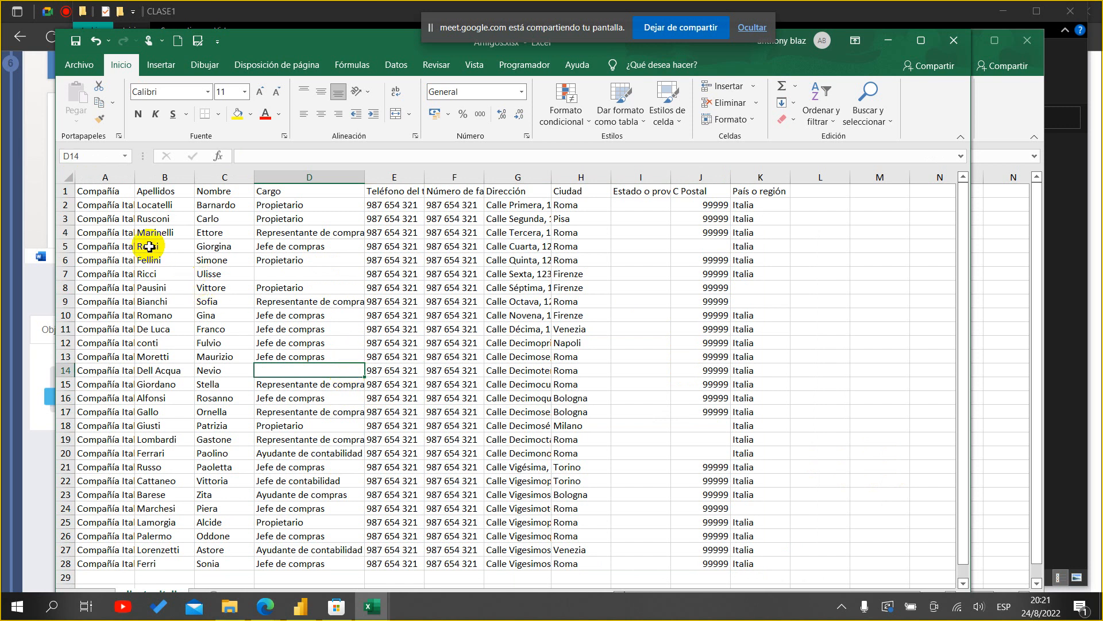
click(123, 274)
drag(309, 192, 309, 257)
click(318, 276)
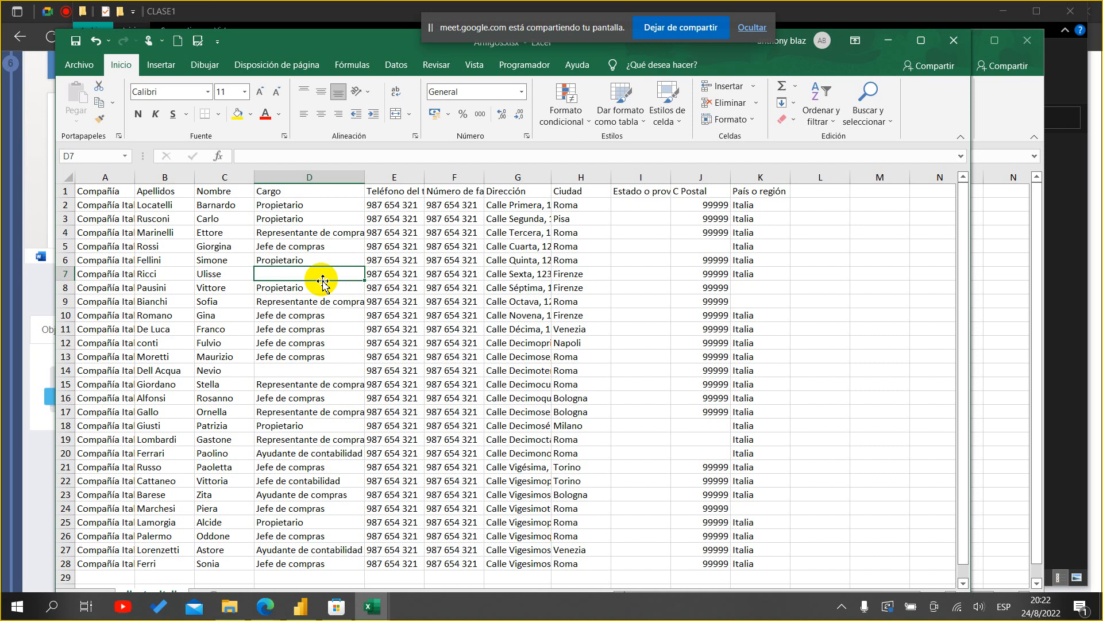
drag(321, 189, 319, 574)
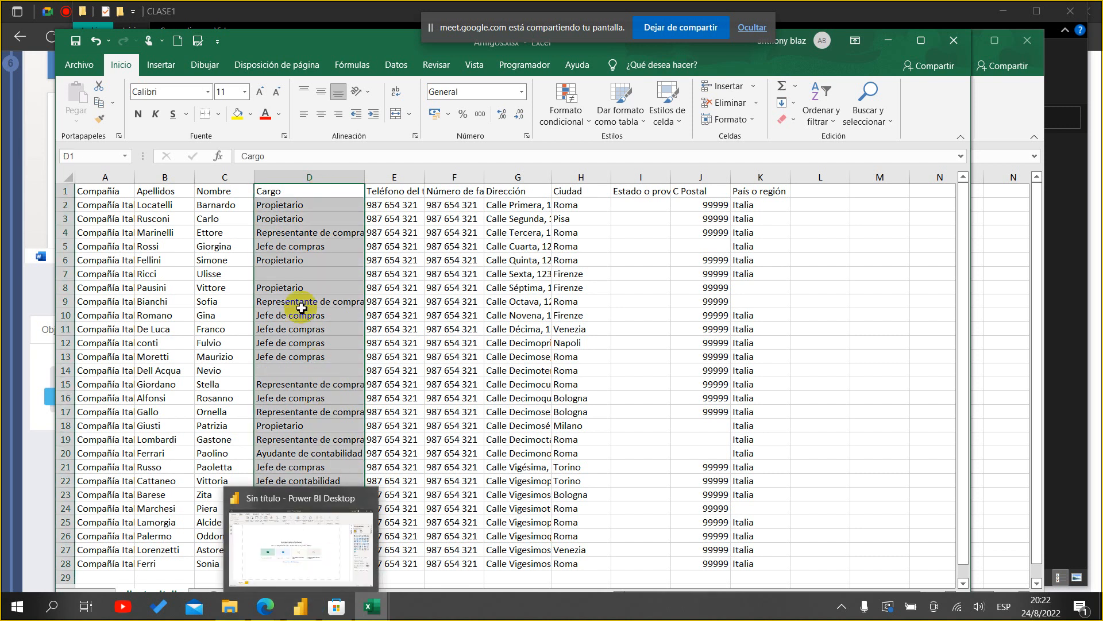
- Fill the empty Cargo cells D7 and D14 with FDF and SAF, and clear both cells again
click(289, 275)
drag(288, 280, 316, 276)
text(FDF)
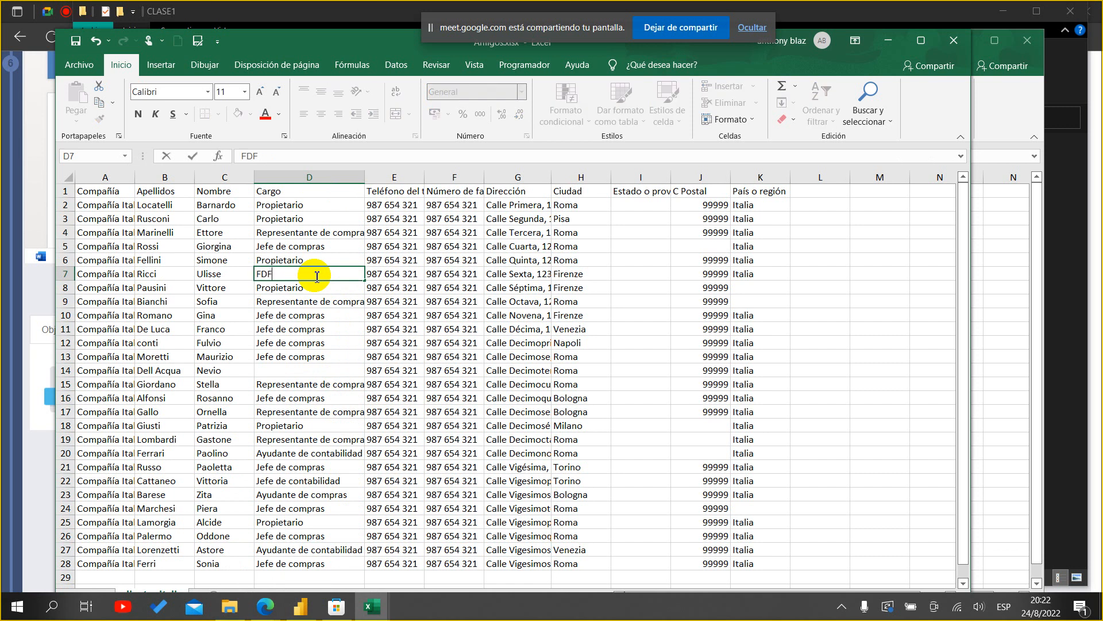
click(319, 371)
text(SAF)
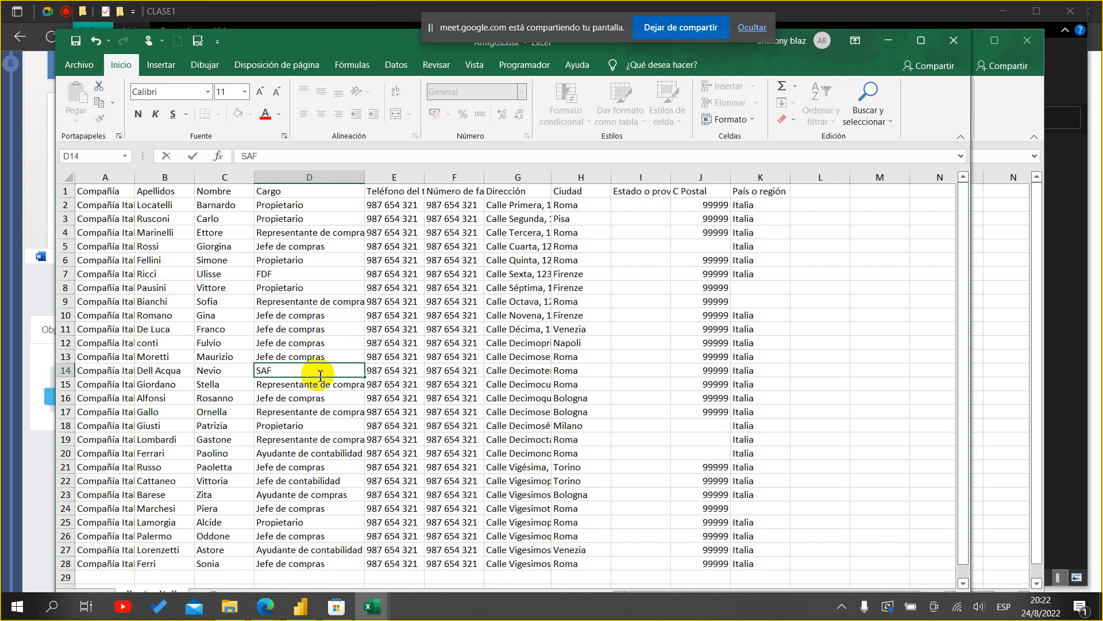
click(314, 271)
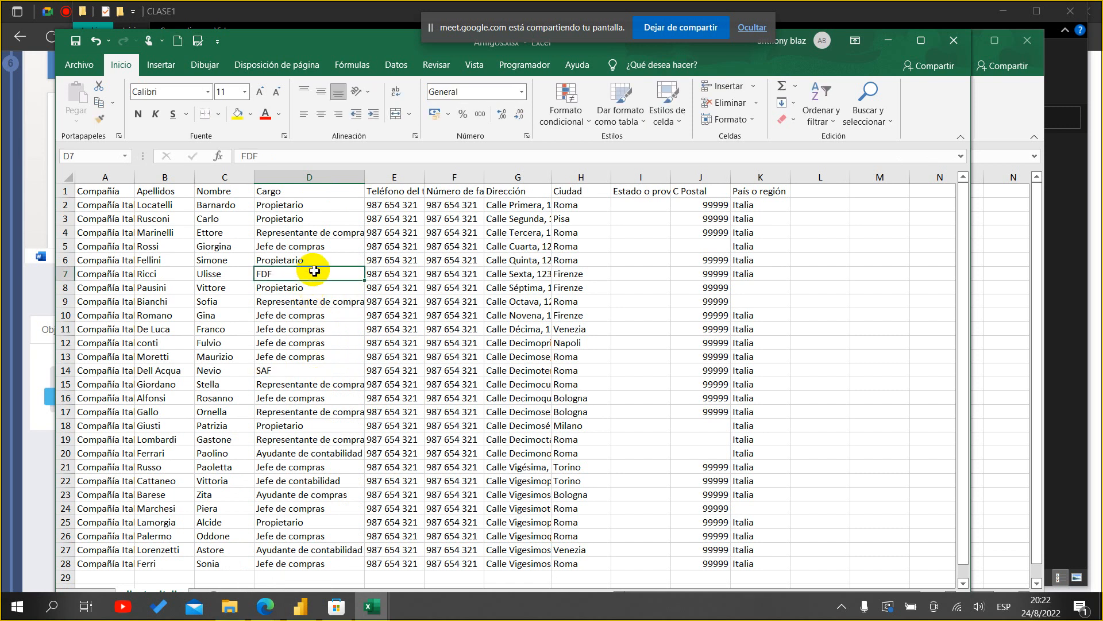
key(BackSpace)
click(320, 370)
key(BackSpace)
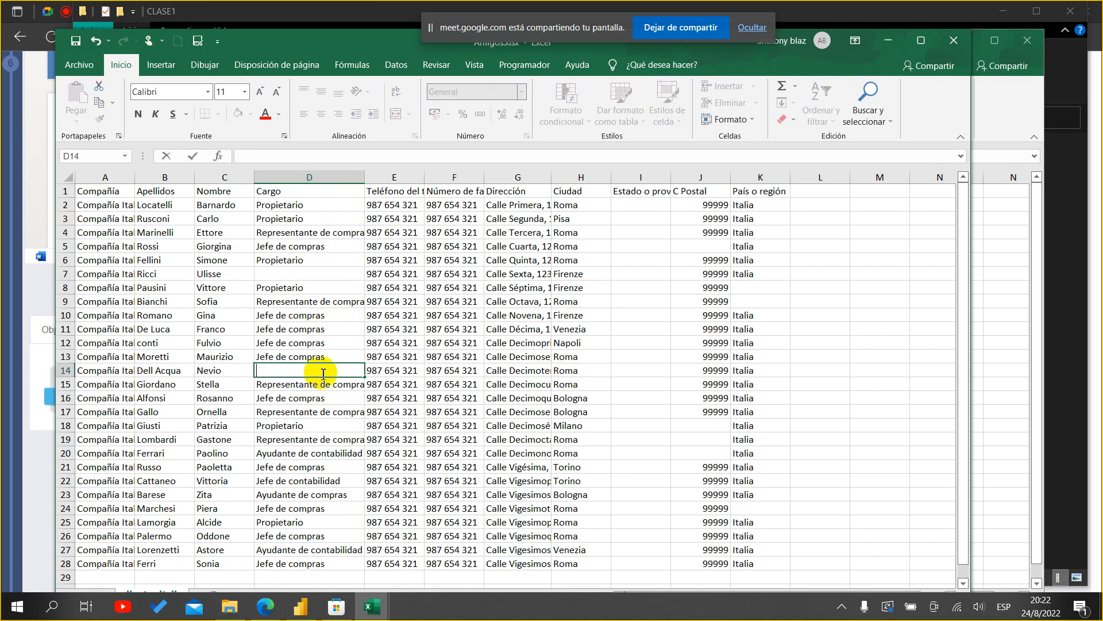
- Try entering the placeholder text SGHFGH in the empty Cargo cell D14
click(317, 271)
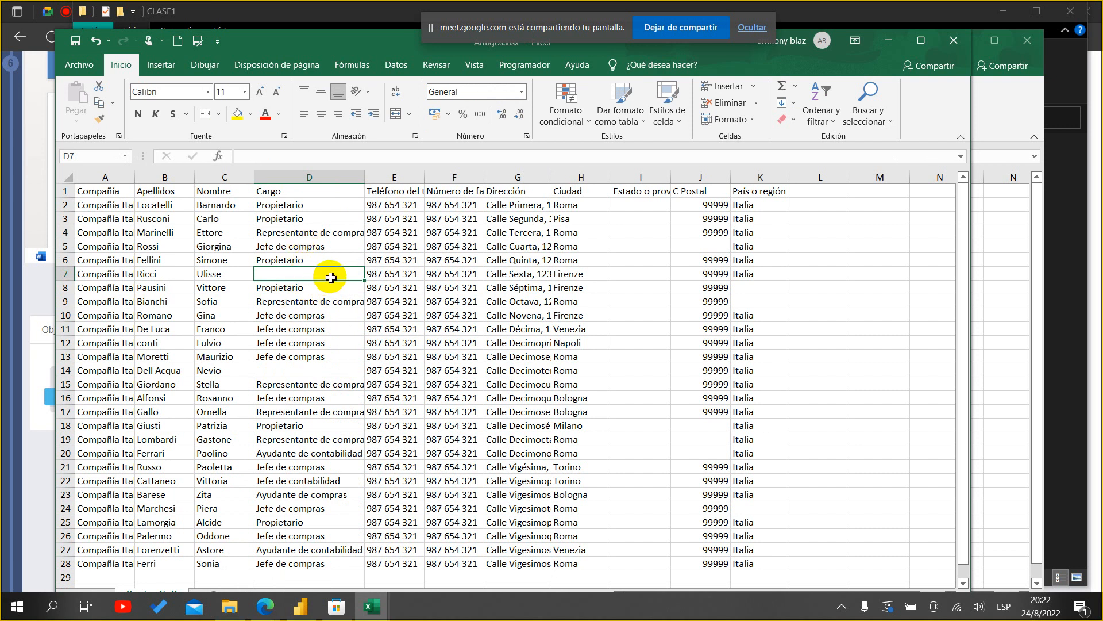
click(336, 369)
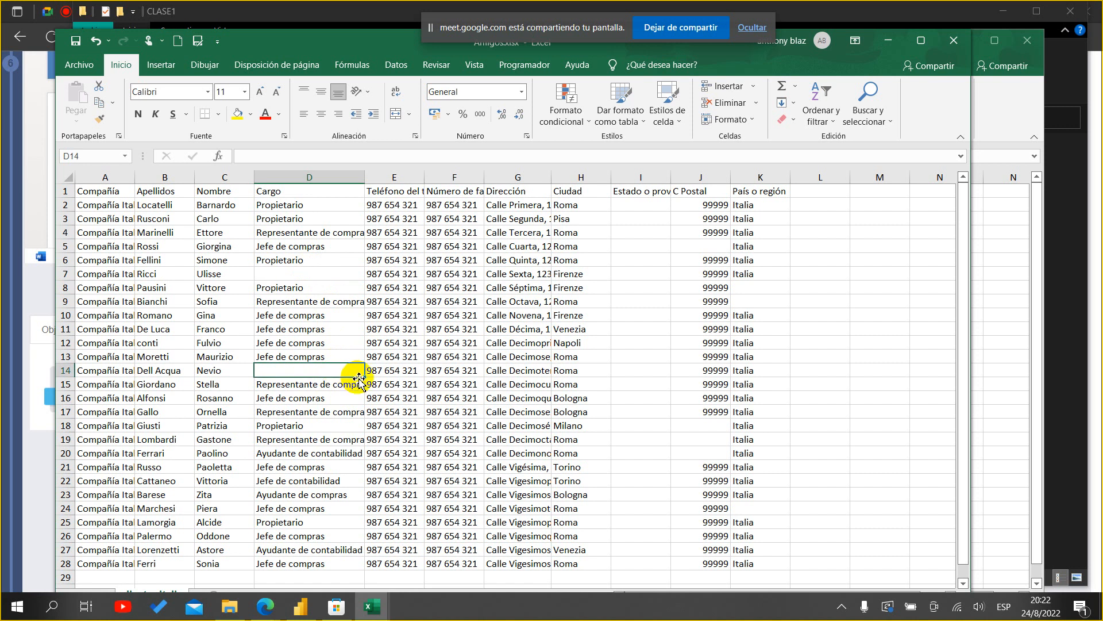
text(SGHFGH)
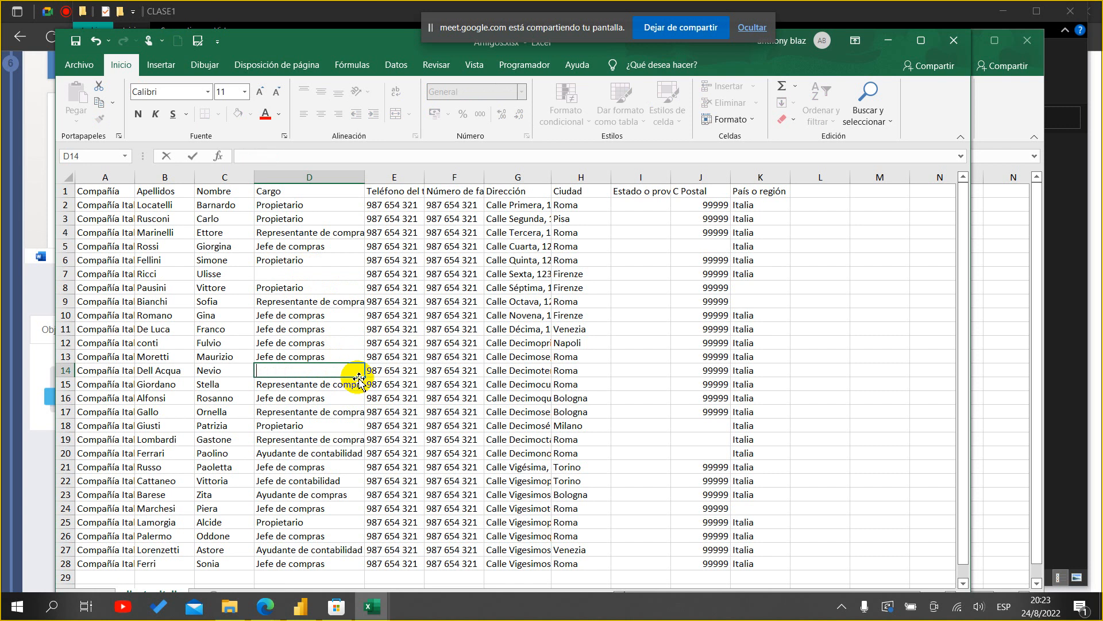
- Highlight the Cargo values in D7:D26 and select the column's heading in D1
drag(338, 276, 337, 534)
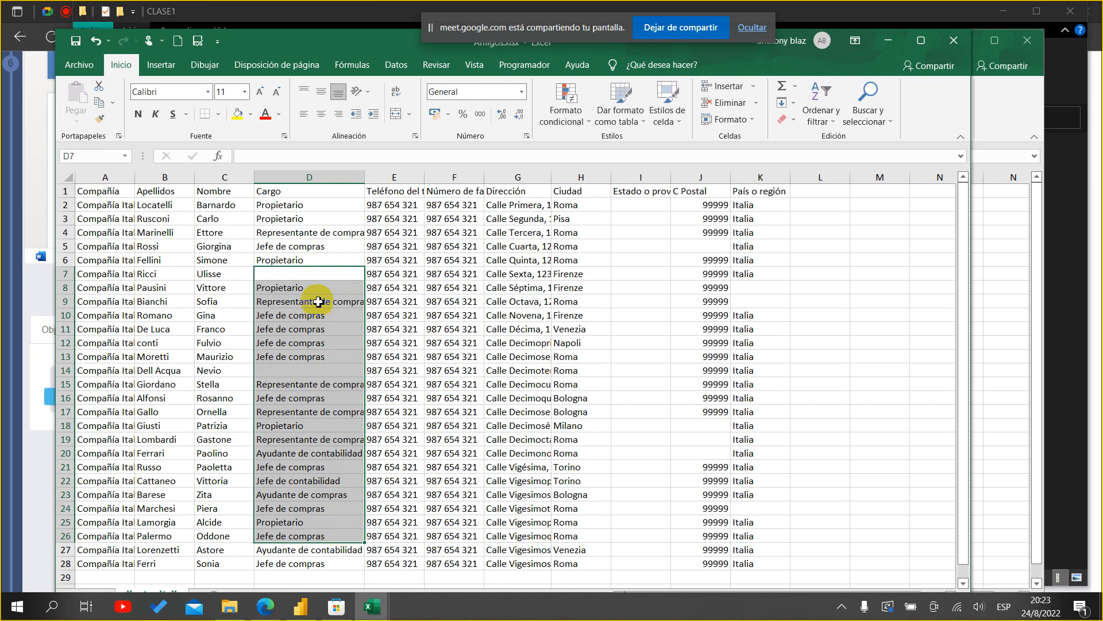
click(311, 192)
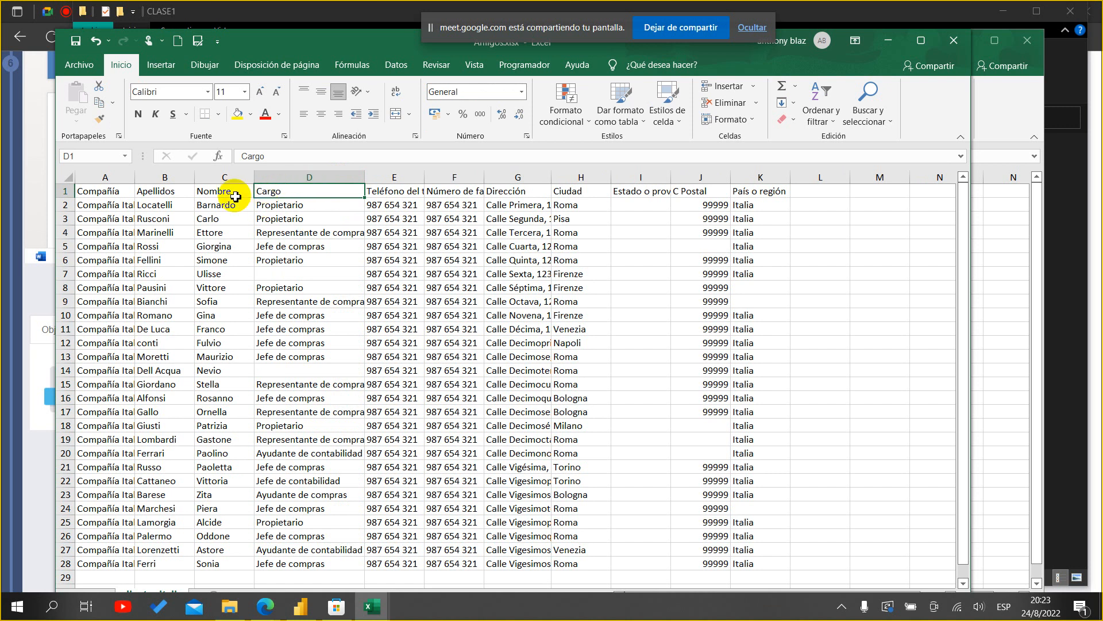
- Highlight the whole Cargo column and examine the enlarged table across to its last columns and back to Compañía in row 14
click(296, 177)
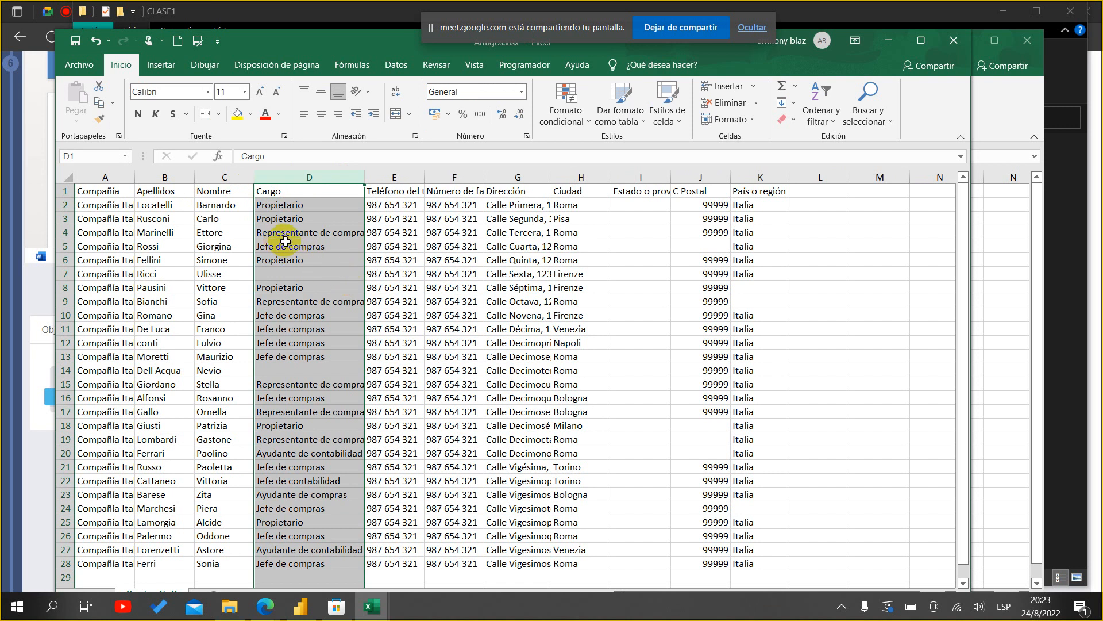
scroll(287, 242, up, 2)
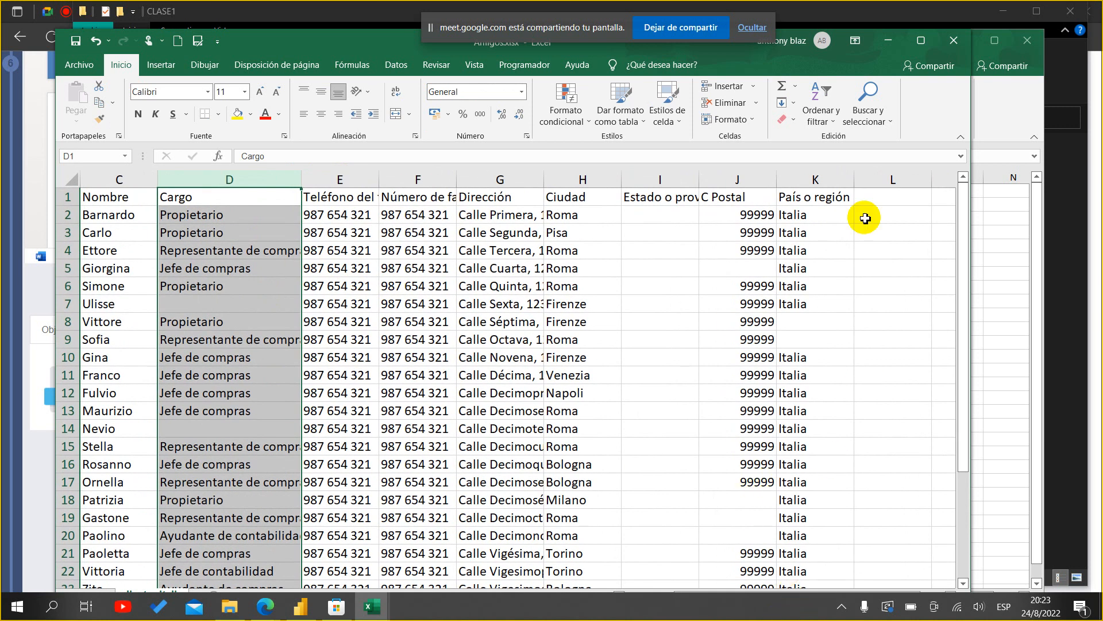
click(722, 430)
scroll(834, 496, down, 3)
scroll(754, 502, up, 3)
key(Left)
key(Left)
key(Left)
key(Left)
key(Left)
key(Left)
key(Left)
key(Left)
key(Left)
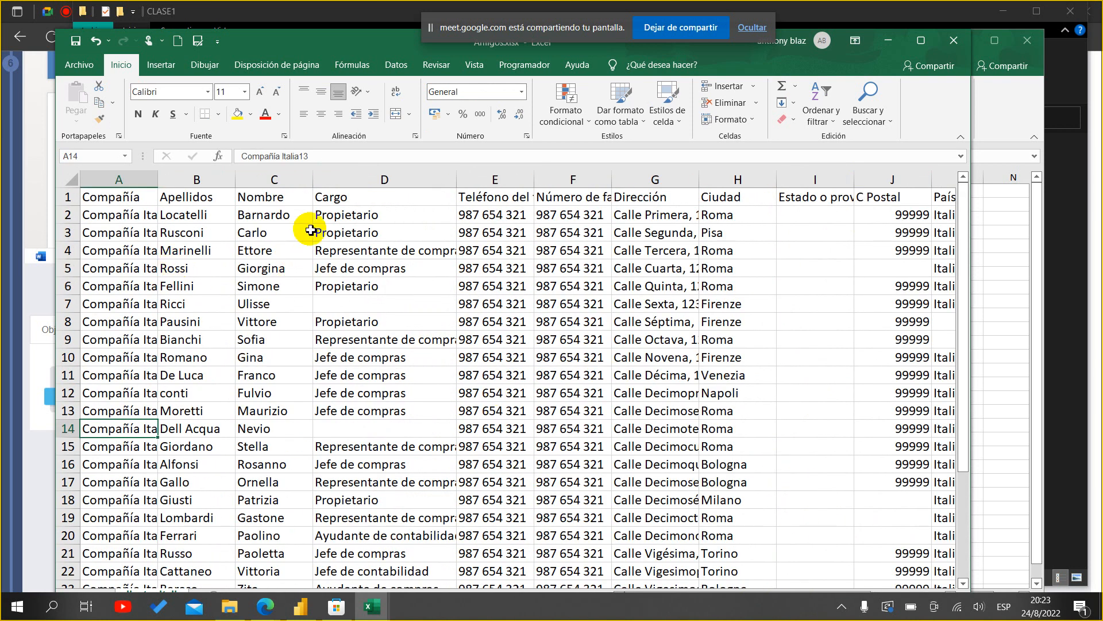
- Go through the Cargo values one by one from D2 down to the empty cell D7
click(344, 221)
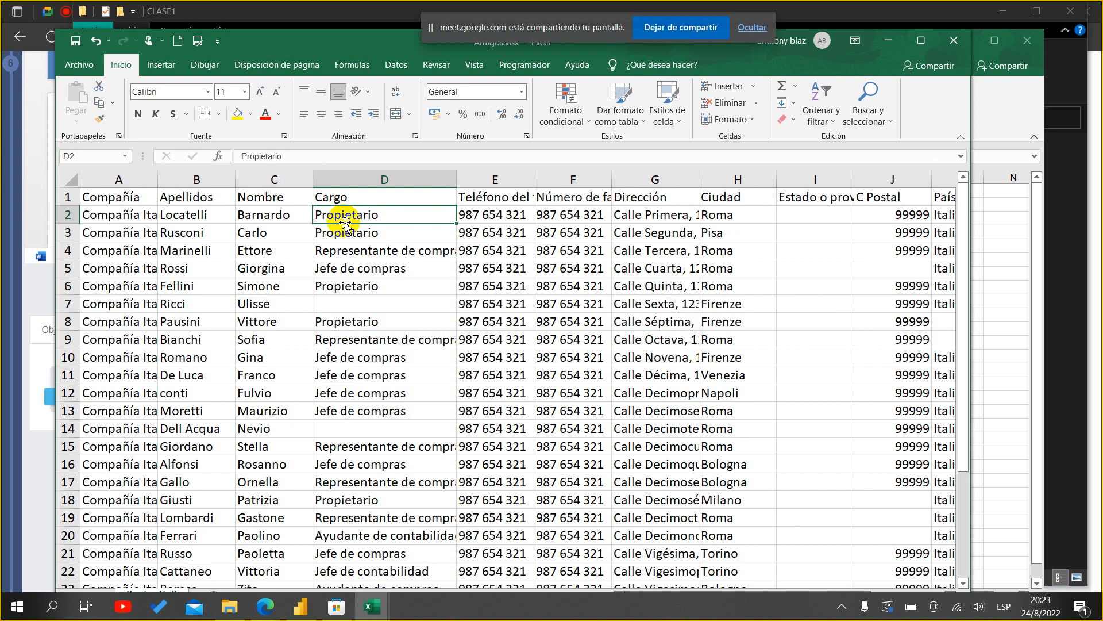
click(377, 230)
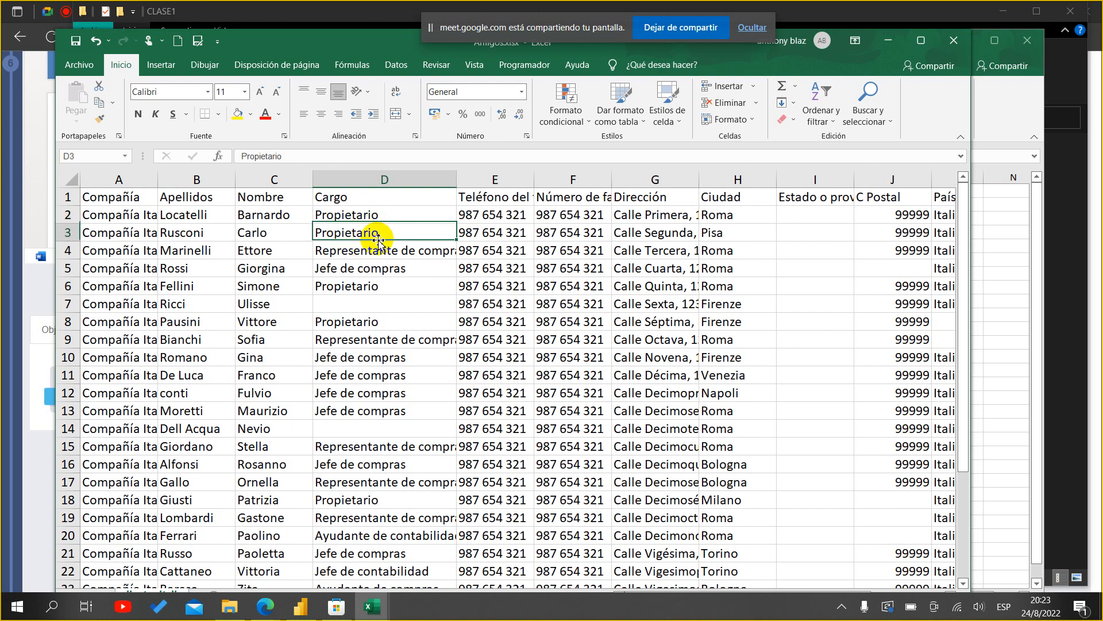
click(405, 258)
click(397, 272)
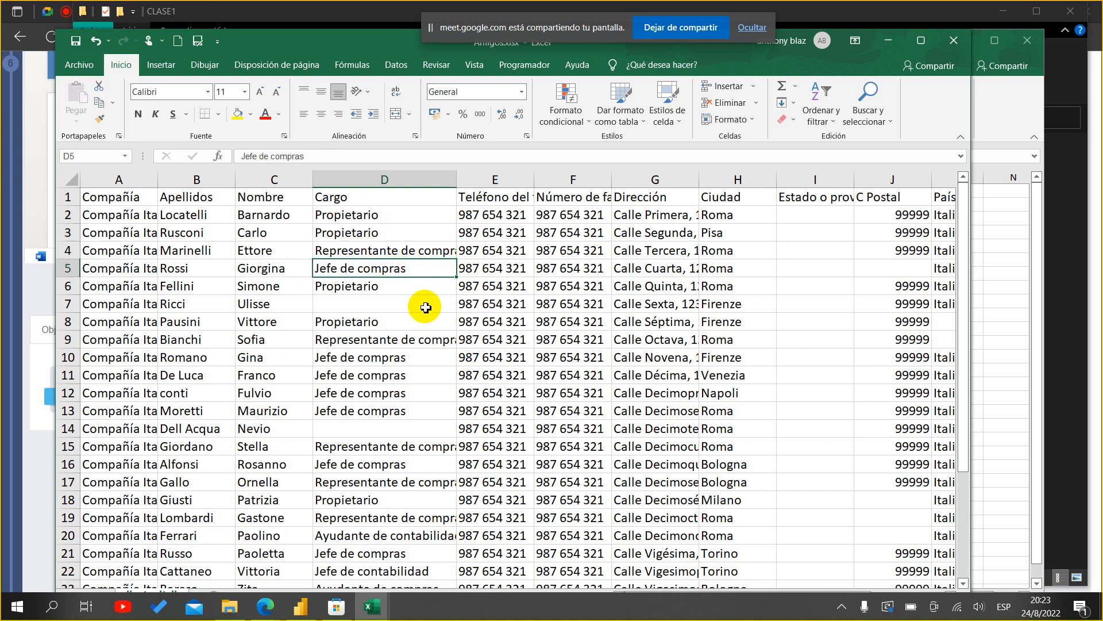
click(366, 285)
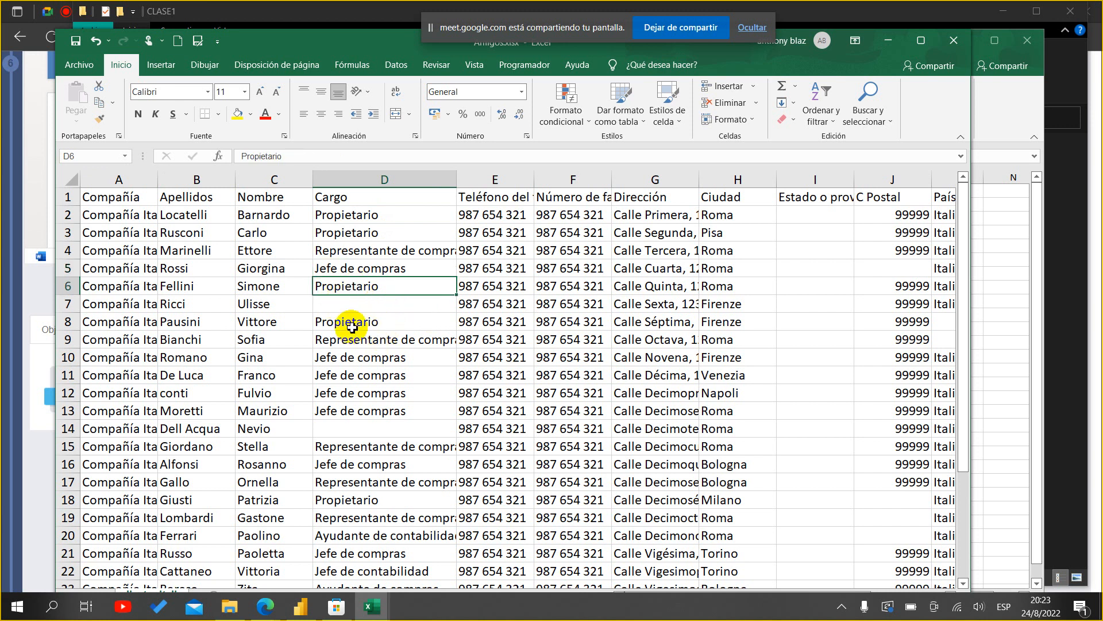
click(362, 304)
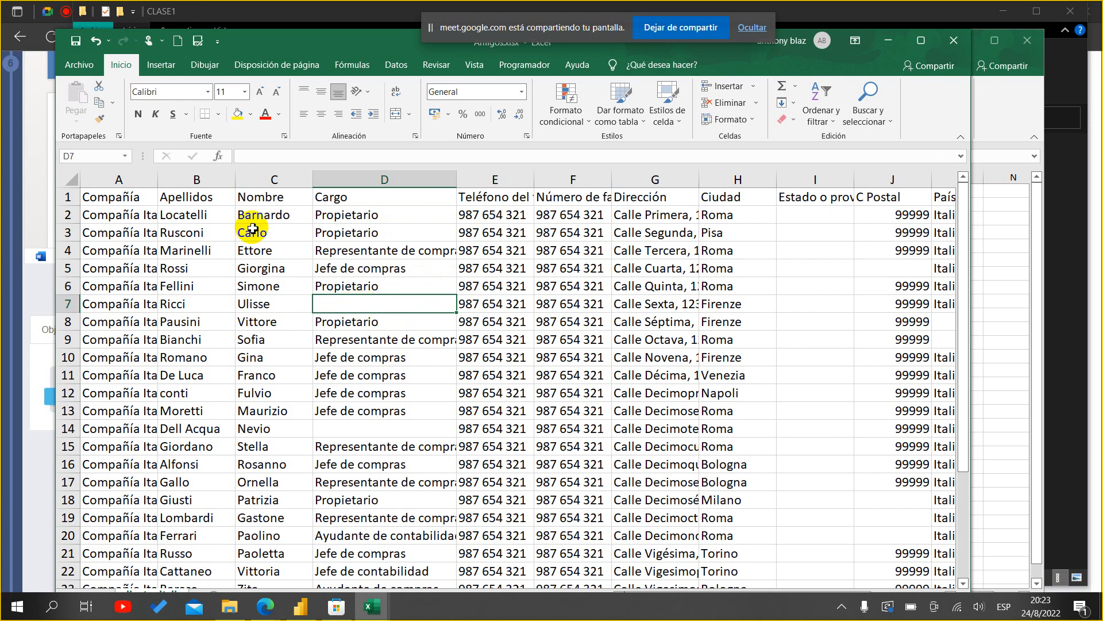
- Highlight the Nombre values in C2:C20 and the entire row 7 record that lacks a Cargo
drag(220, 215, 271, 216)
click(193, 303)
drag(215, 333, 214, 358)
drag(264, 218, 278, 538)
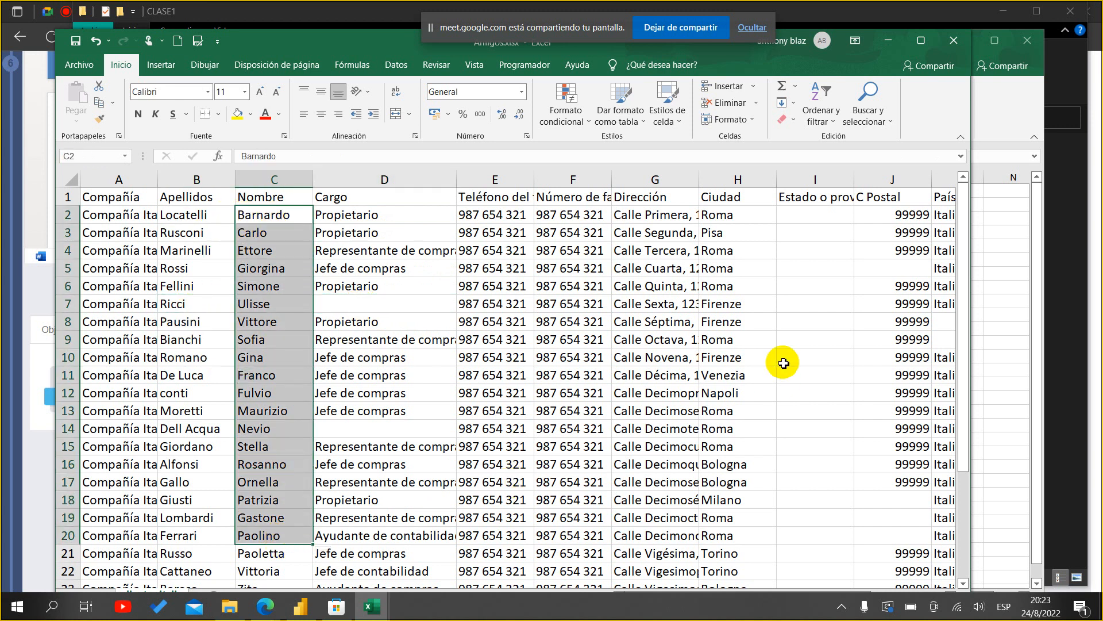
click(382, 301)
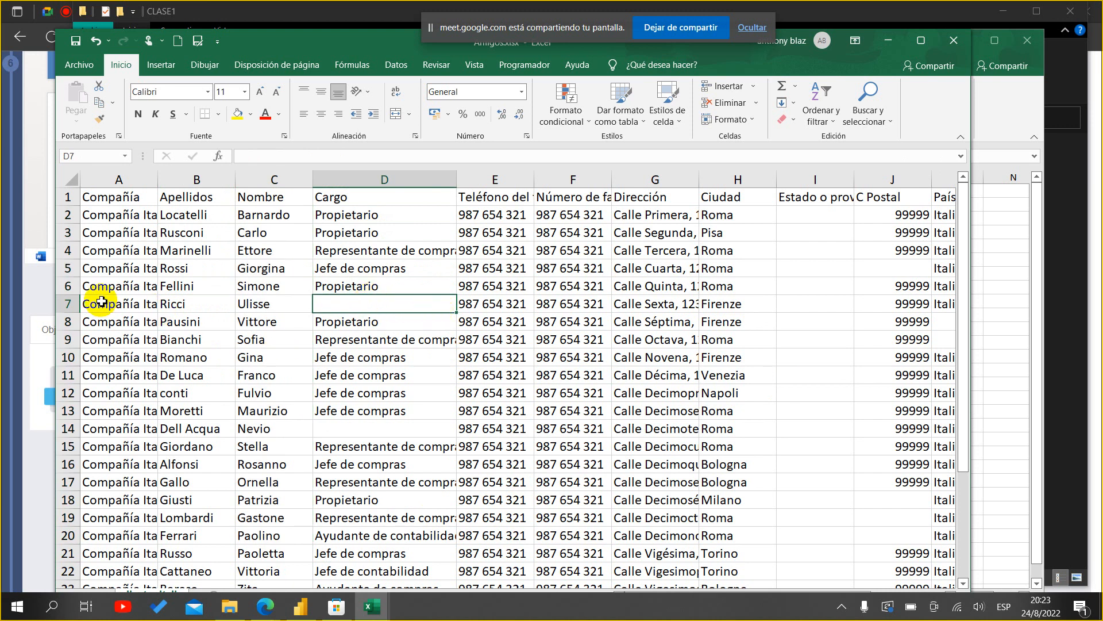
shift+click(72, 309)
click(71, 310)
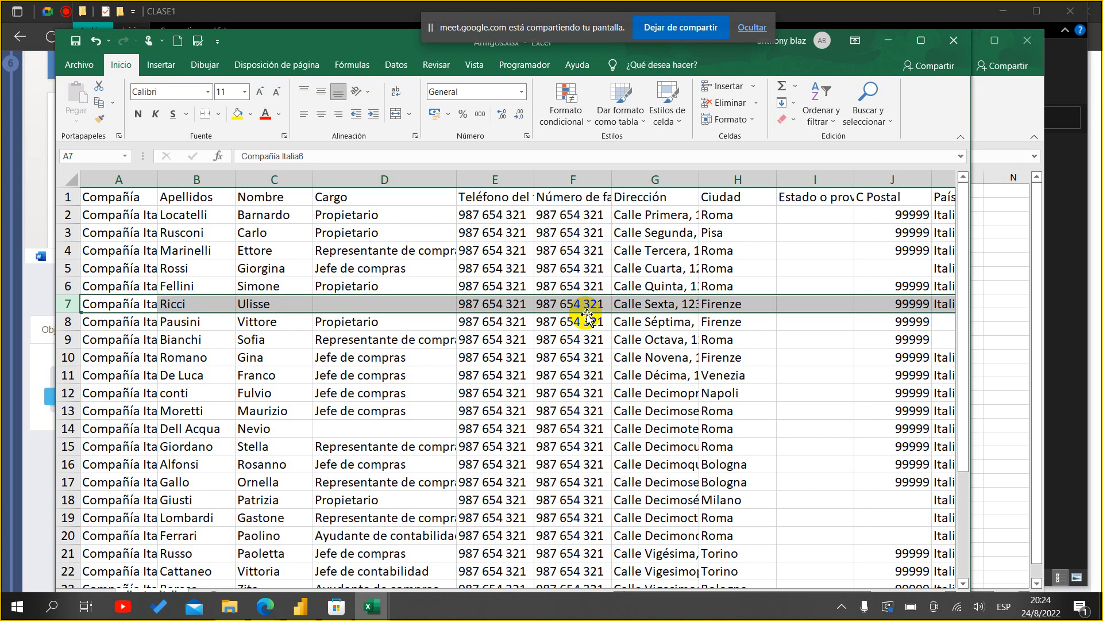
- Enter Desconocido in the empty Cargo cell D7 and copy it to the empty cell D14
click(340, 309)
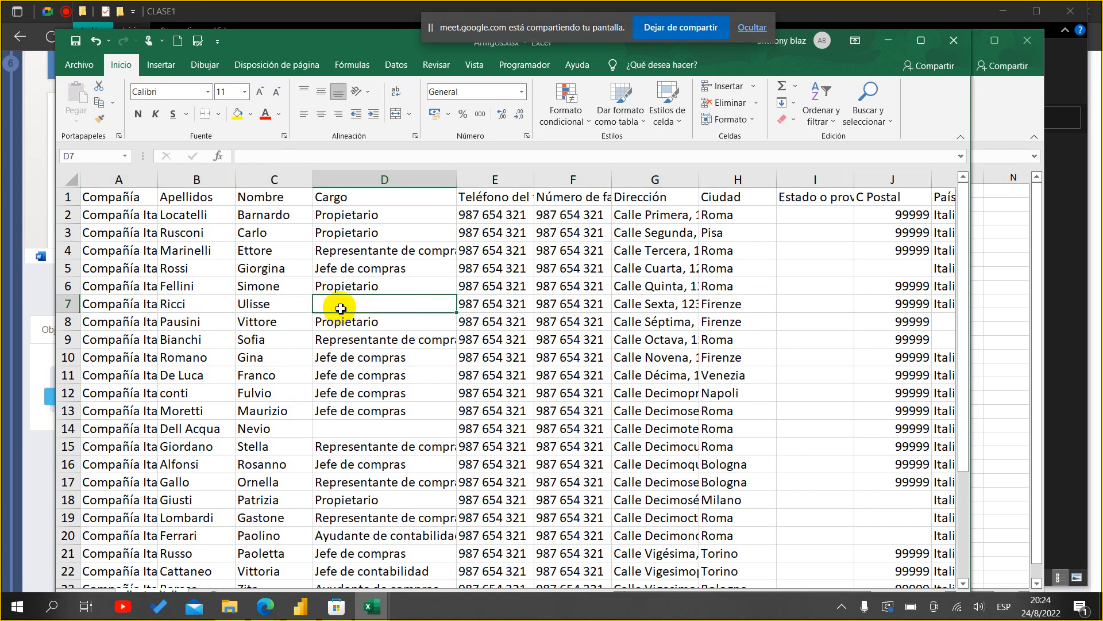
text(do)
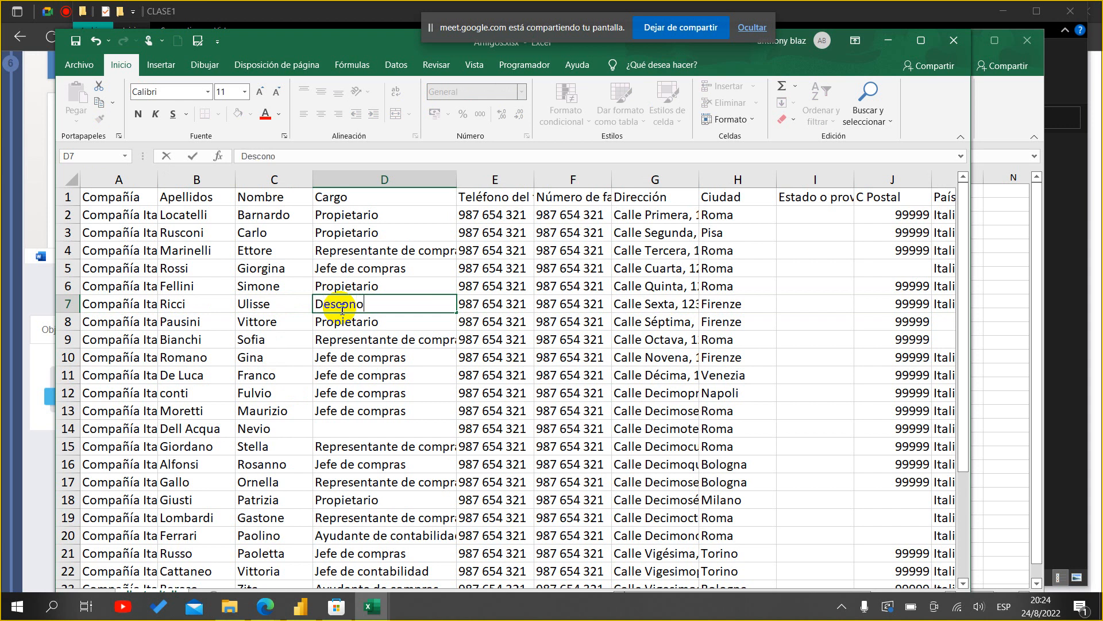
click(381, 357)
click(388, 305)
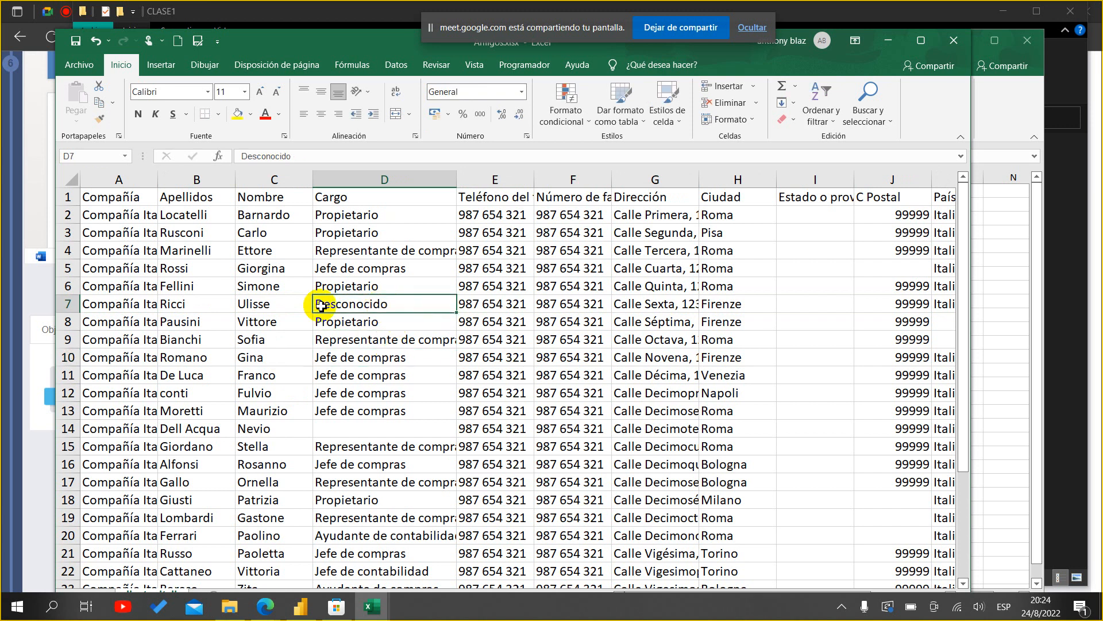
key(ctrl+c)
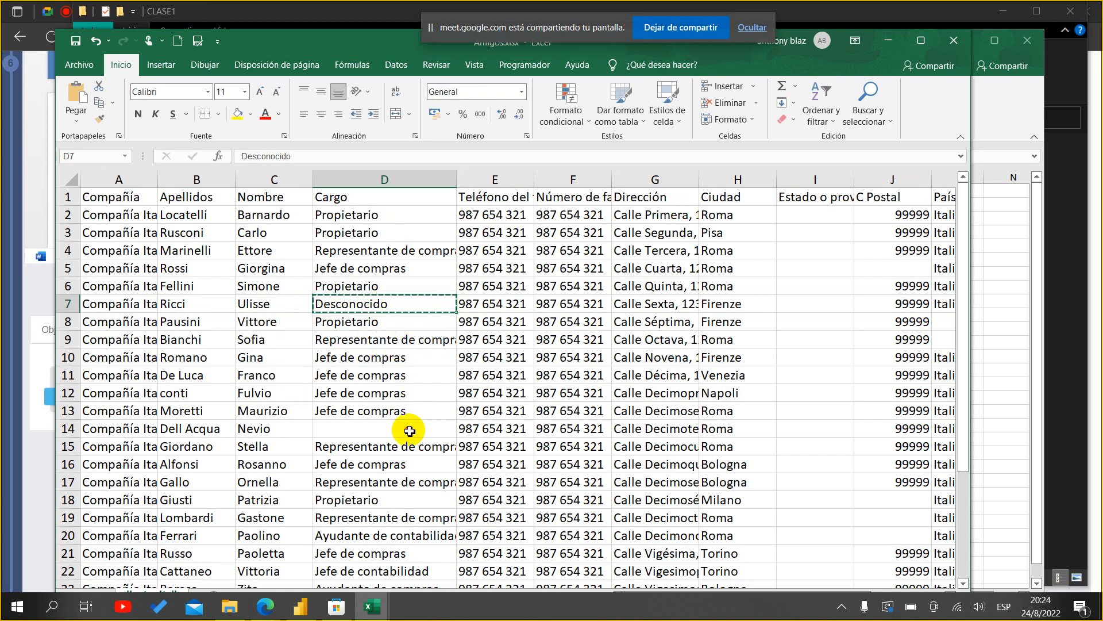
click(405, 428)
key(ctrl+v)
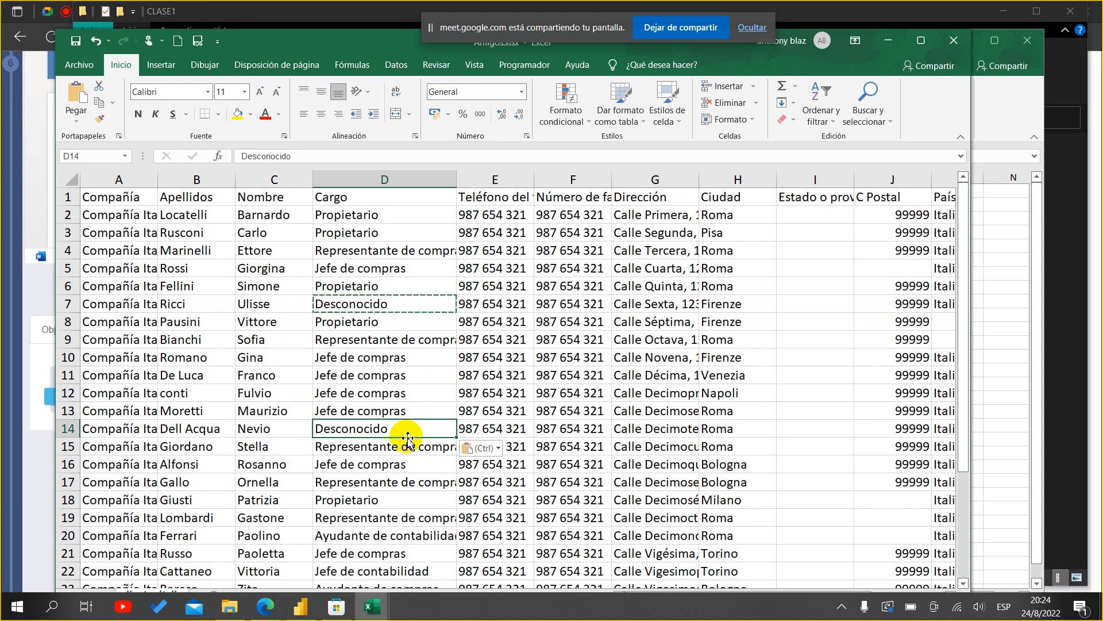
key(Escape)
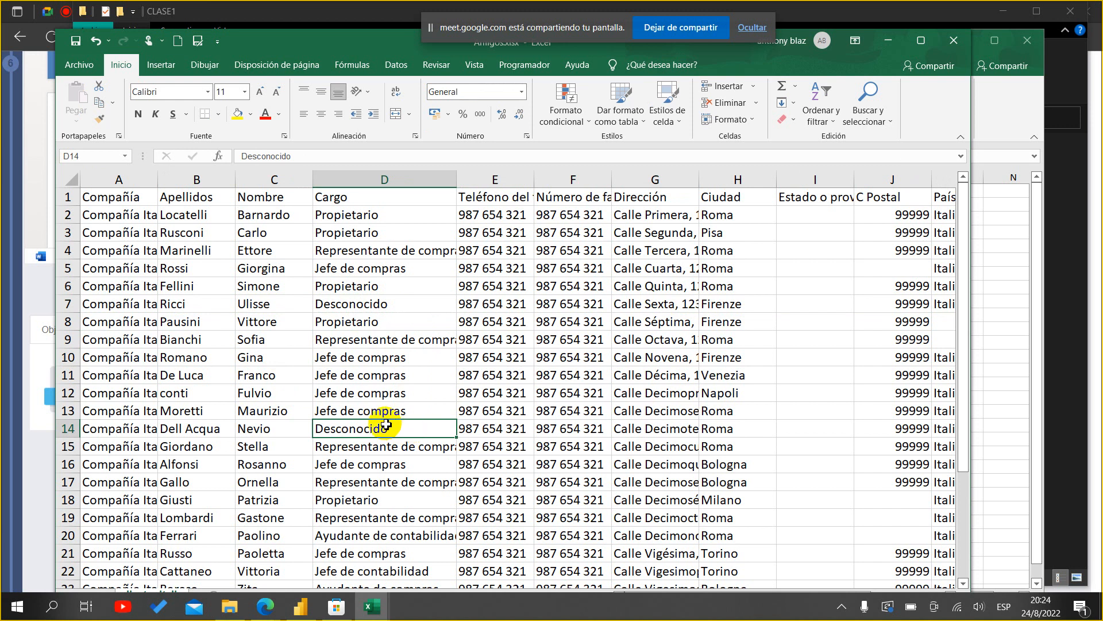
- Select Cargo cell D7 and look over the table's rows from start to end
click(381, 303)
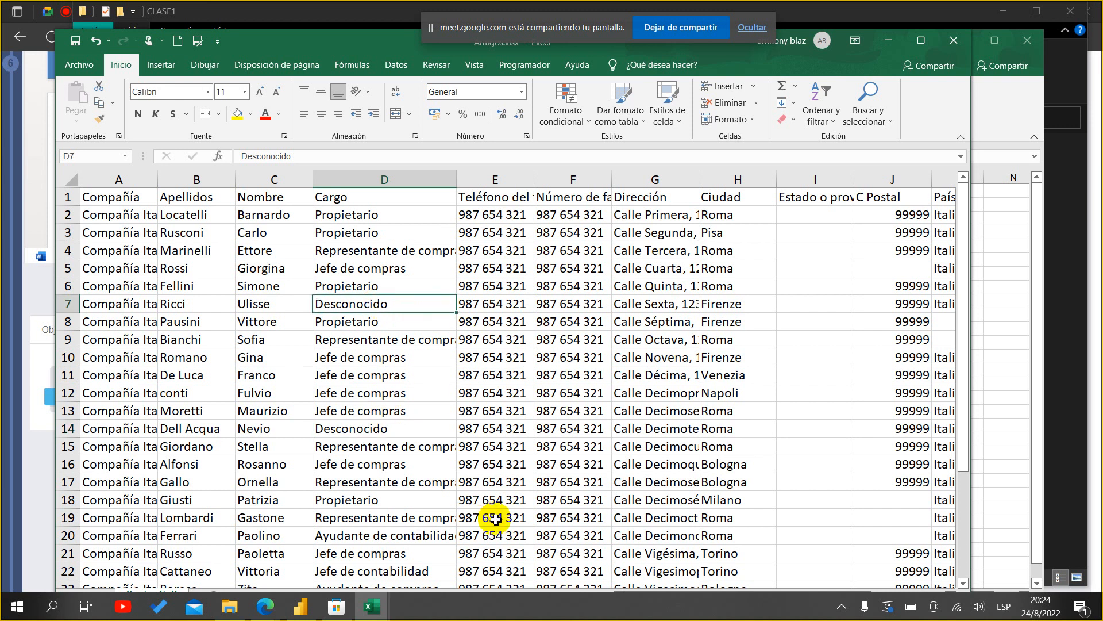
scroll(352, 394, down, 4)
scroll(353, 399, up, 4)
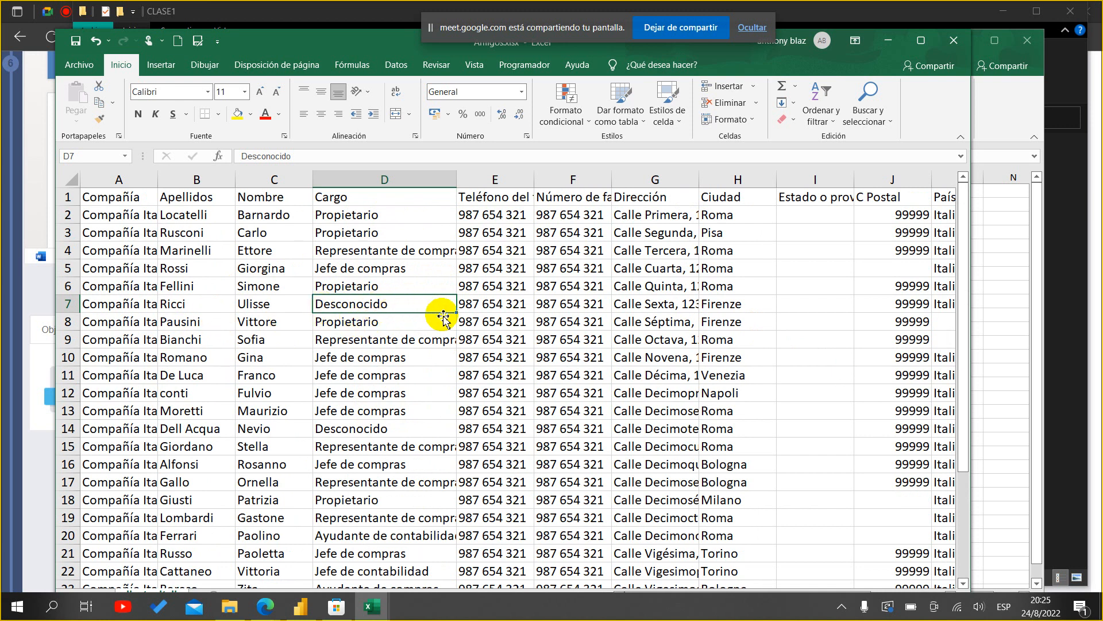
scroll(702, 429, down, 5)
scroll(697, 429, up, 5)
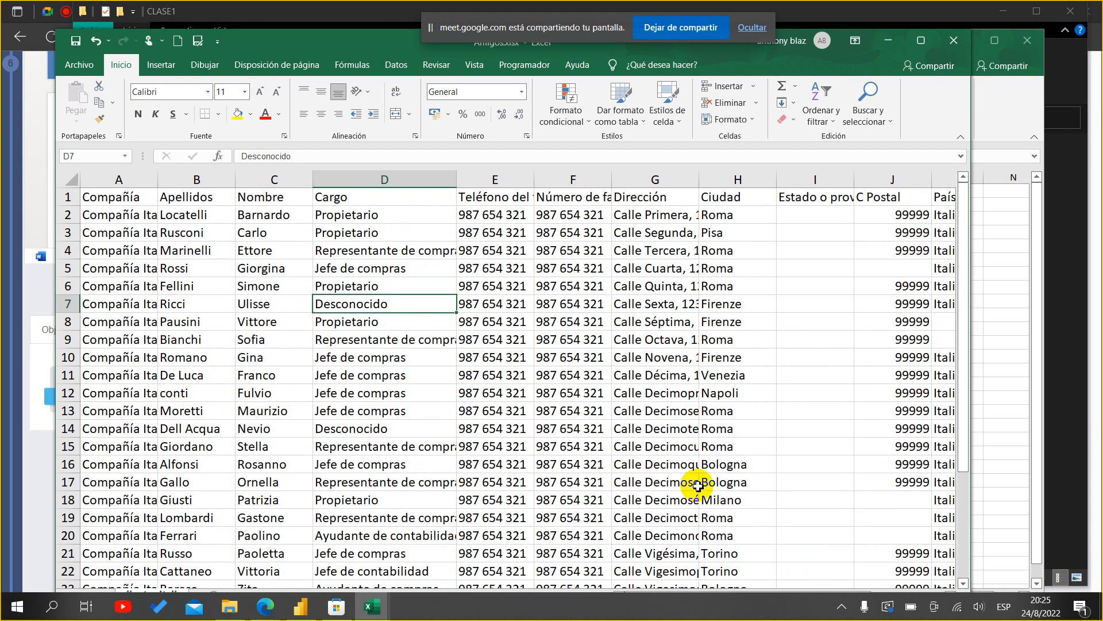
- Look through the Italian customer list and maximize the workbook window
scroll(862, 534, down, 2)
scroll(880, 560, down, 4)
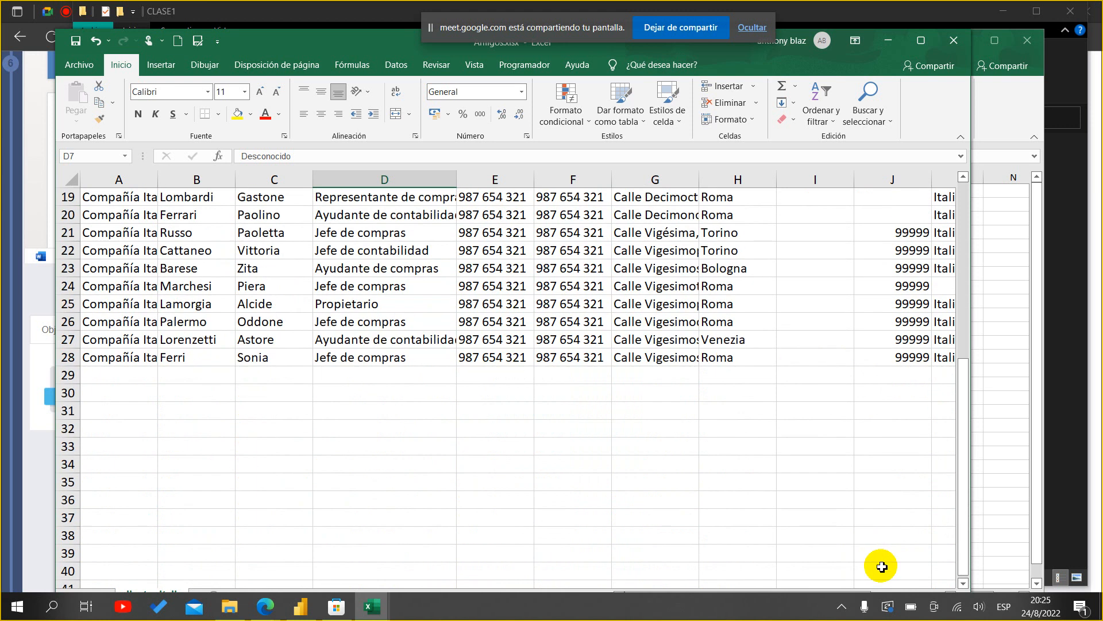
scroll(857, 561, up, 6)
click(919, 40)
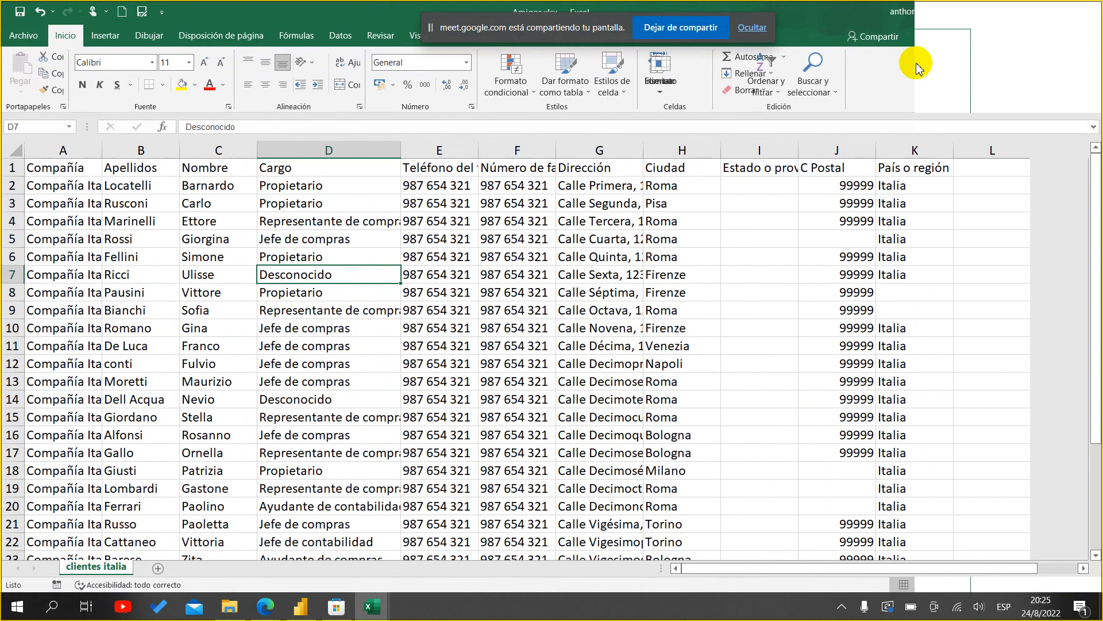
- Examine the Estado o provincia column for missing data and compare it with the Ciudad column
click(771, 168)
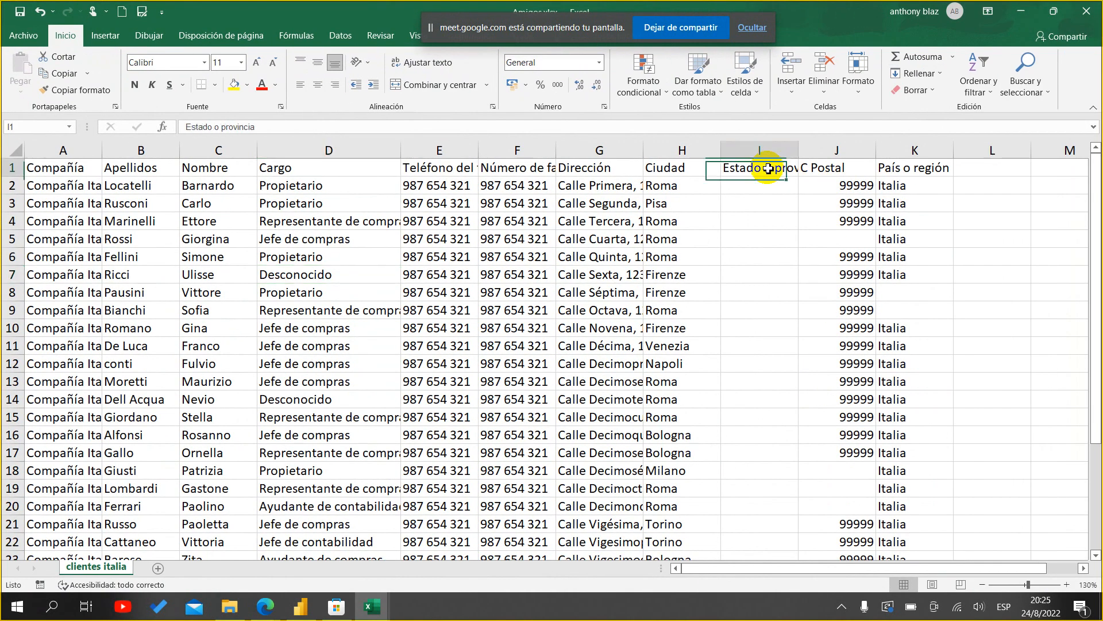
drag(778, 169, 765, 559)
scroll(770, 470, down, 4)
scroll(771, 471, up, 4)
click(759, 149)
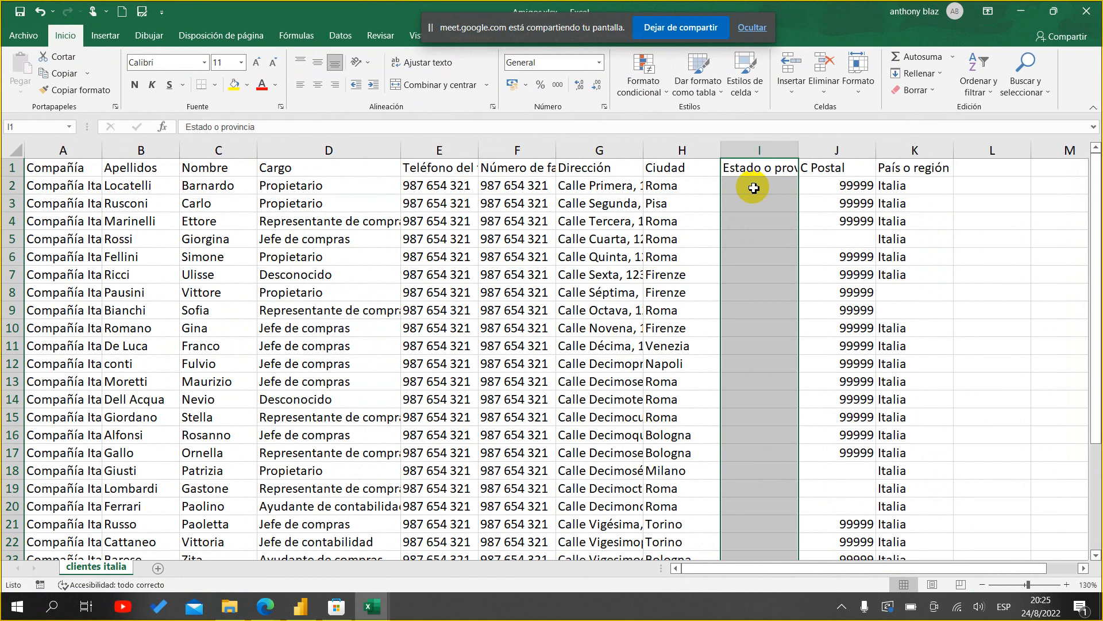
click(742, 168)
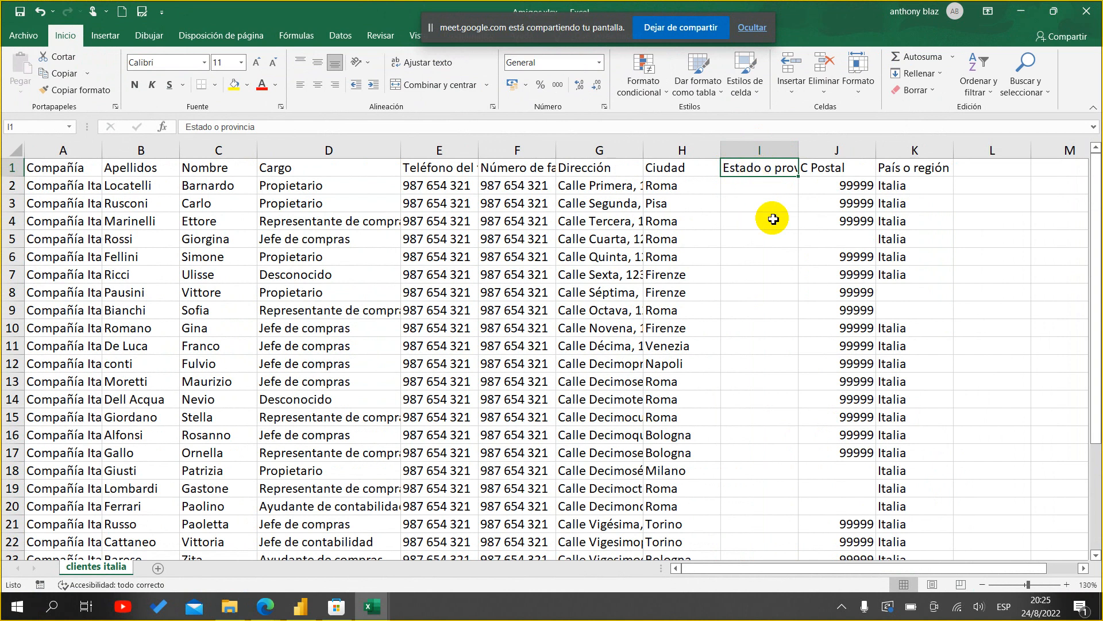
drag(773, 189, 862, 509)
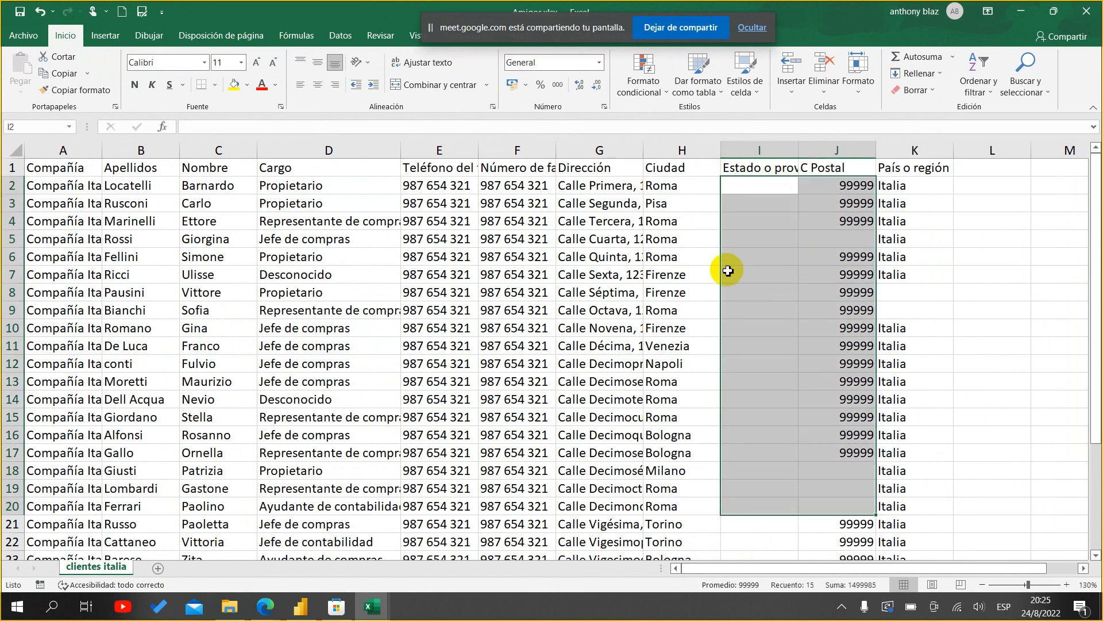
click(770, 205)
mouse_move(758, 185)
mouse_down()
mouse_move(758, 513)
mouse_move(729, 316)
mouse_move(775, 187)
mouse_up()
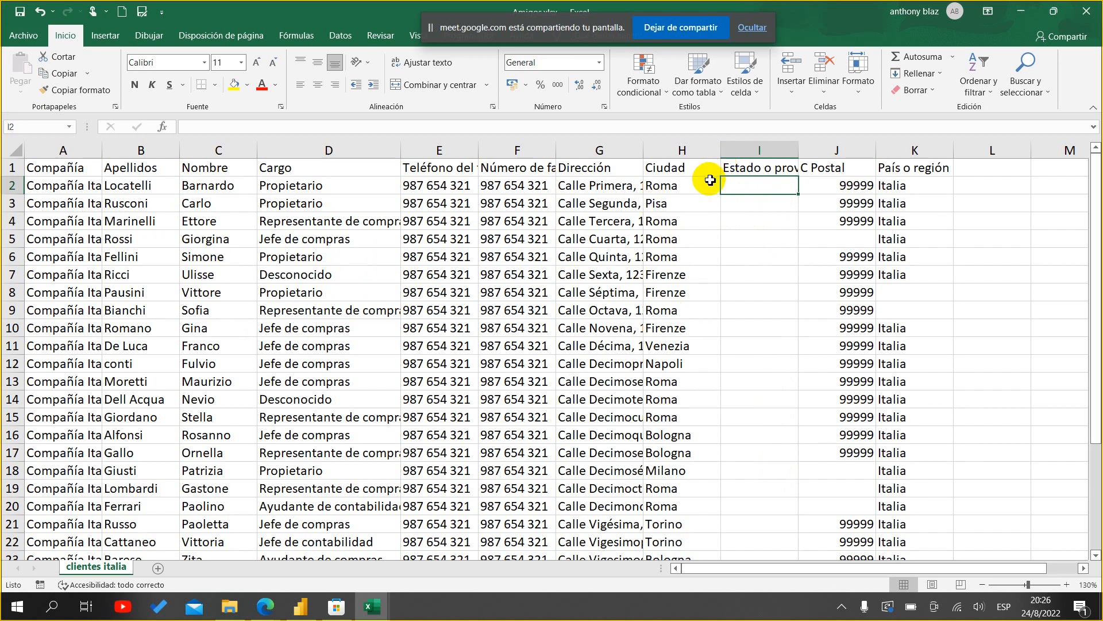
drag(704, 167, 687, 471)
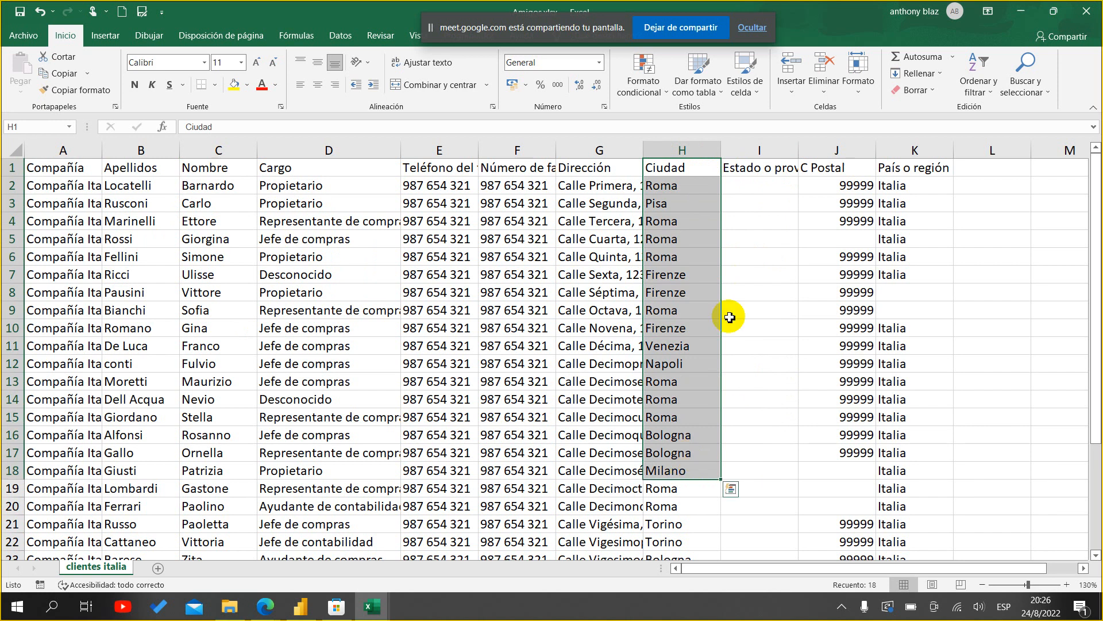
drag(760, 171, 759, 507)
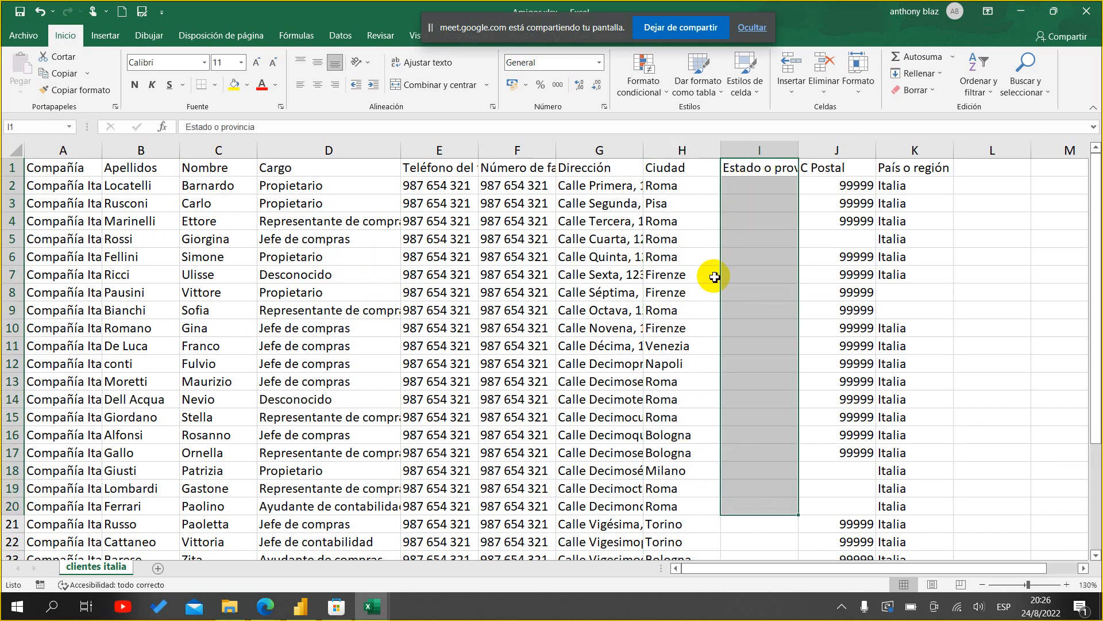
drag(690, 173, 645, 523)
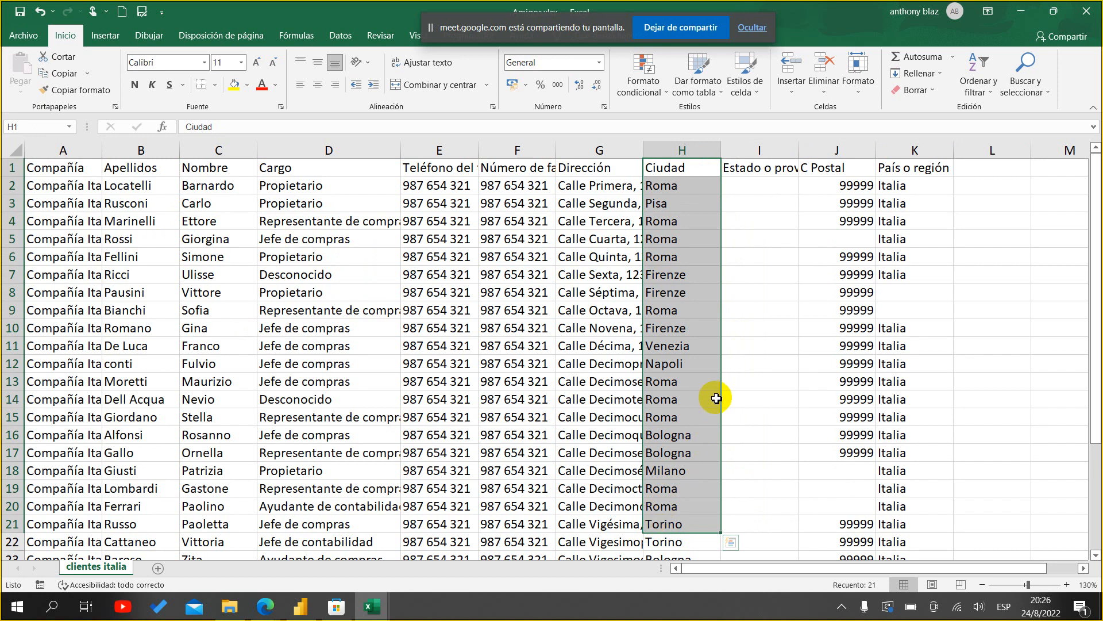
- Enter the sample cities chayapata in H2 and yungas in H3
click(686, 186)
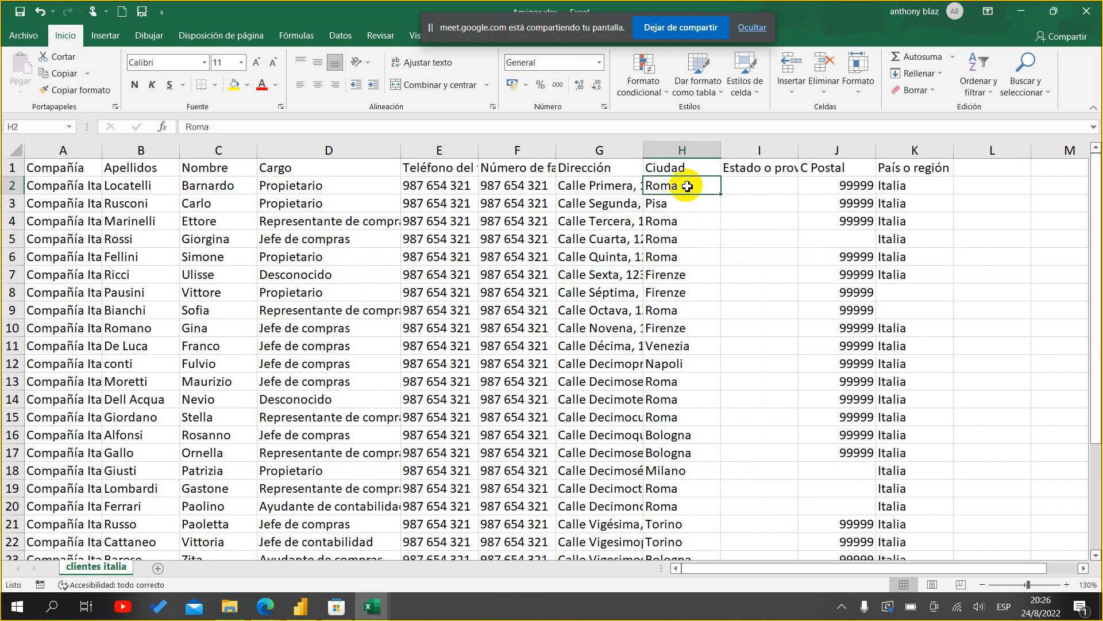
text(cha)
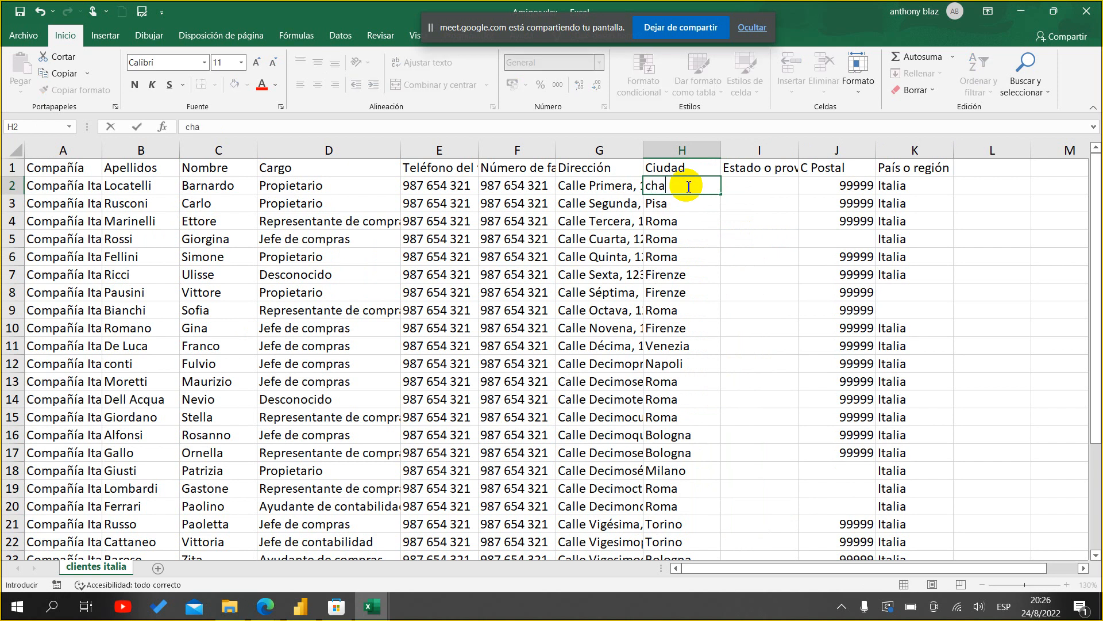
text(yapata)
key(Return)
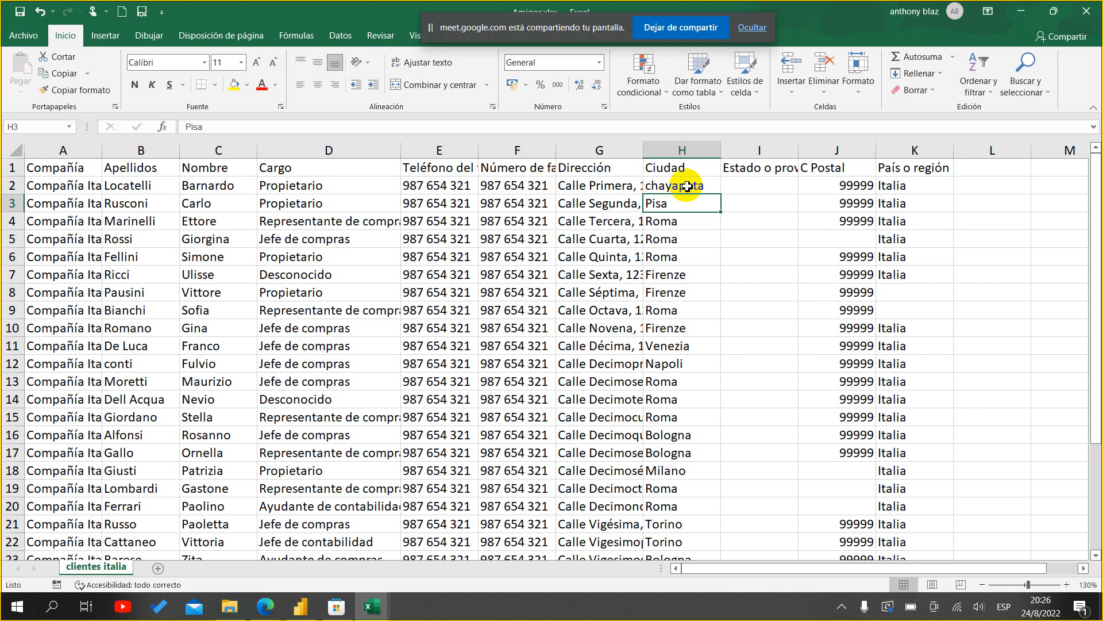
text(yungas)
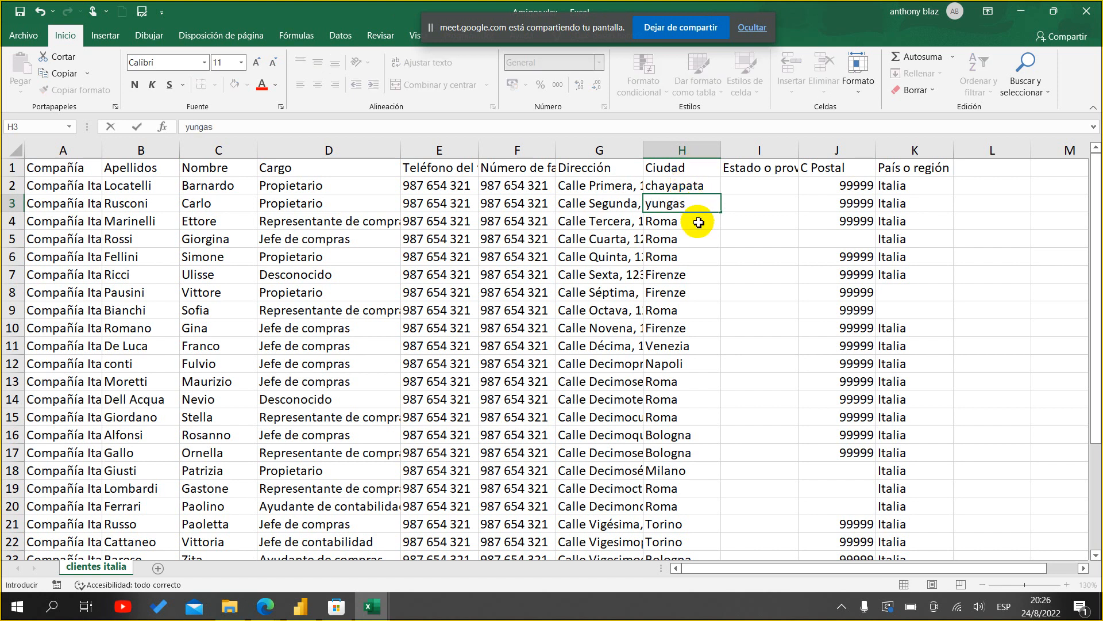
key(Return)
- Enter the matching sample provinces Potosi in I2 and La Paz in I3
click(770, 184)
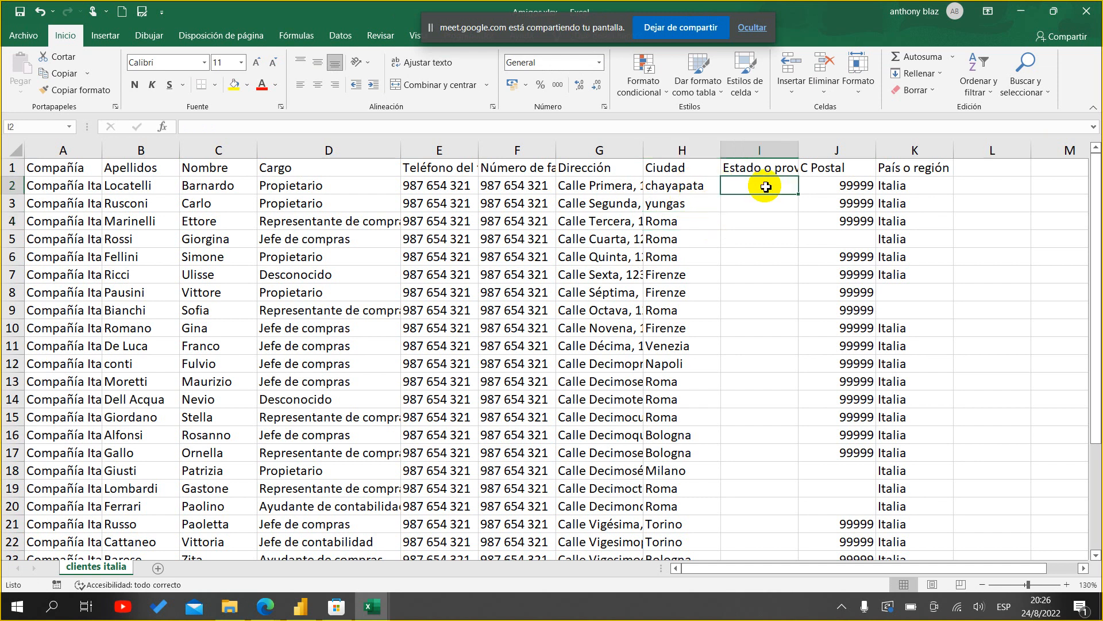
click(692, 189)
click(753, 189)
text(La)
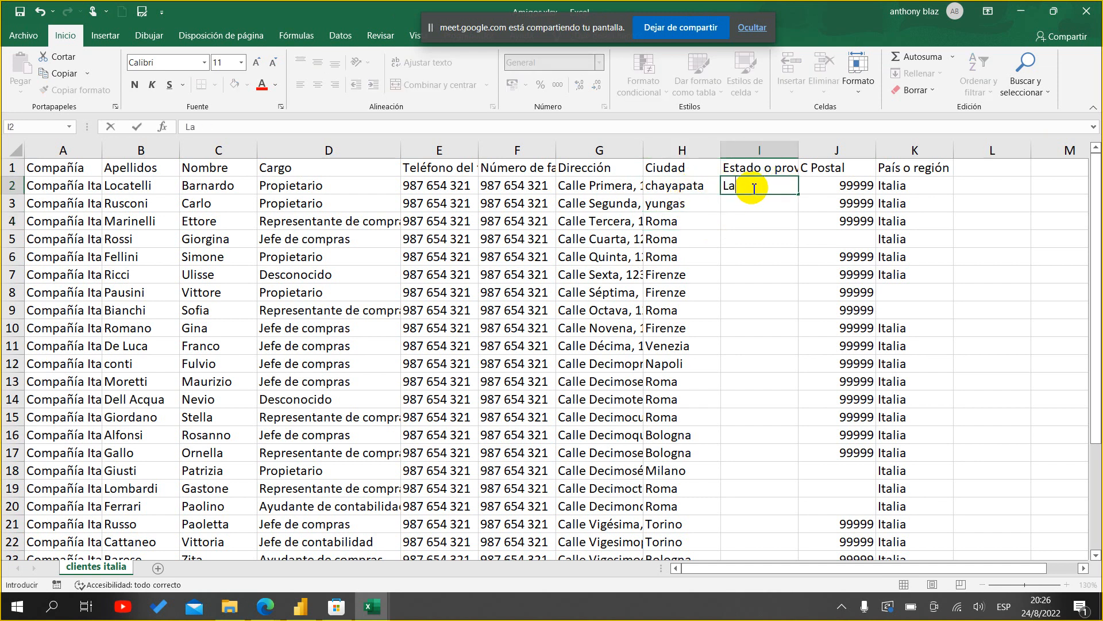
key(BackSpace)
key(BackSpace)
text(Potosí)
key(Return)
text(L)
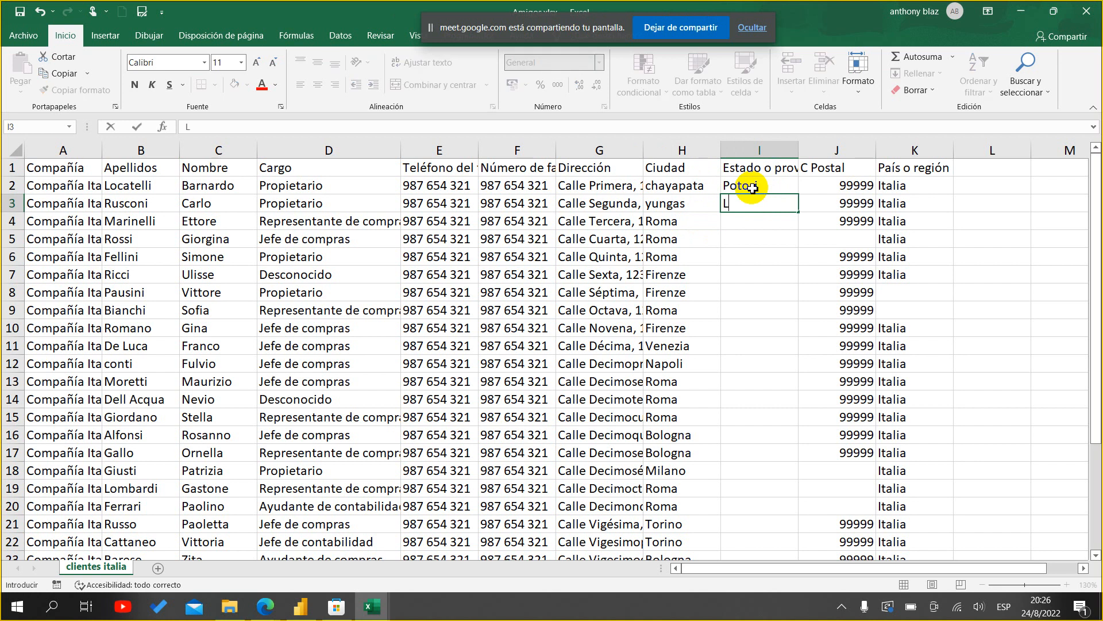
text(a Paz)
key(Return)
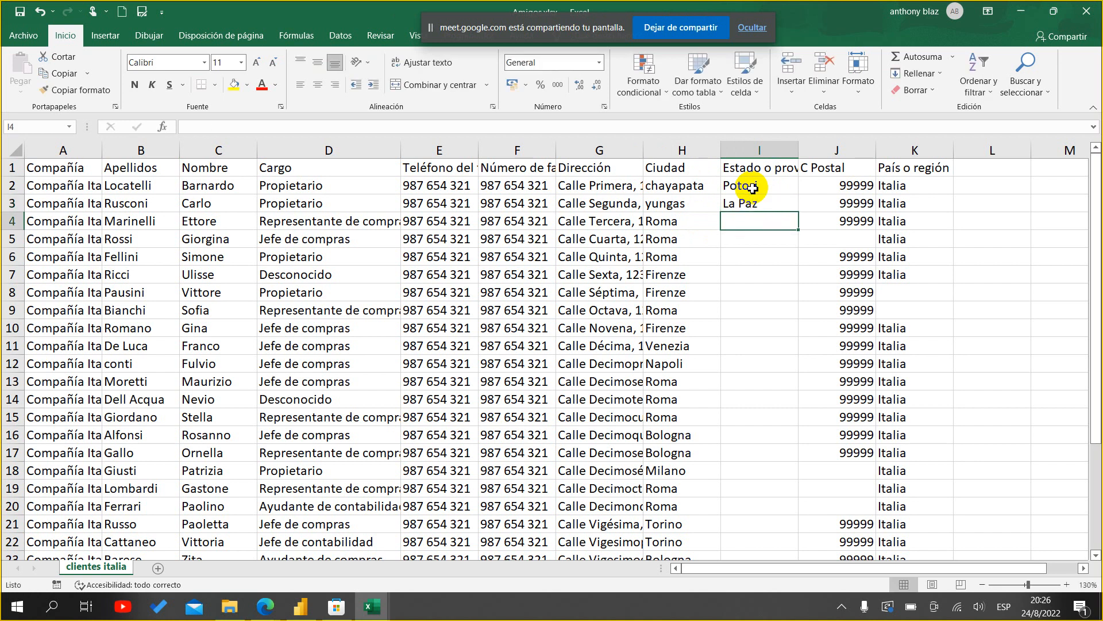
- Compare the sample cities with their provinces and review the remaining cells of the Estado o provincia column down to the last record
drag(753, 185, 747, 226)
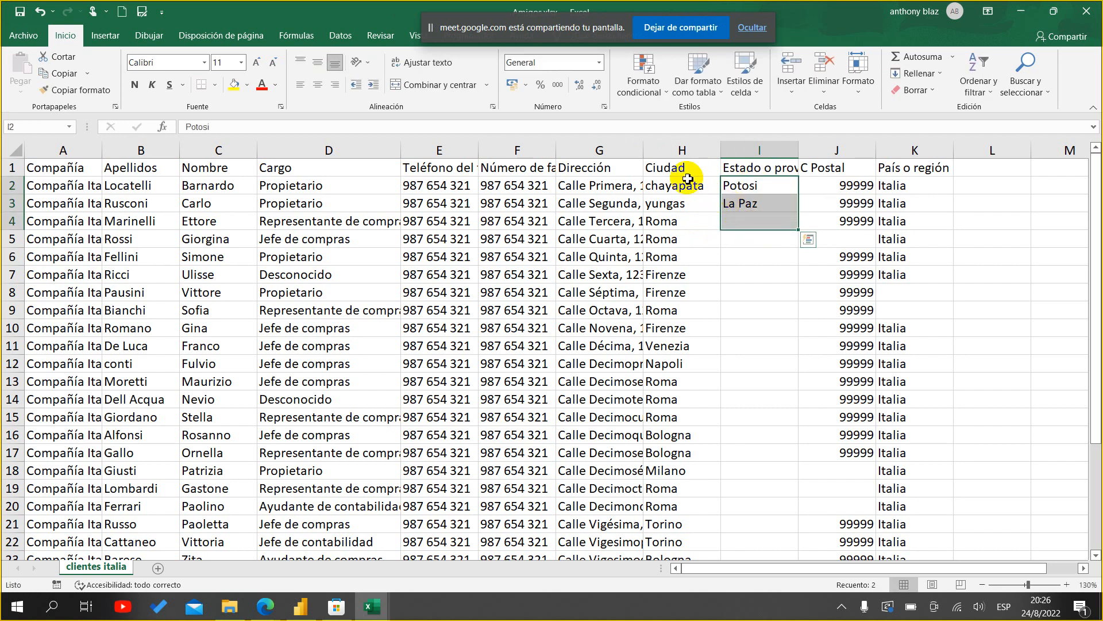
drag(687, 189, 694, 222)
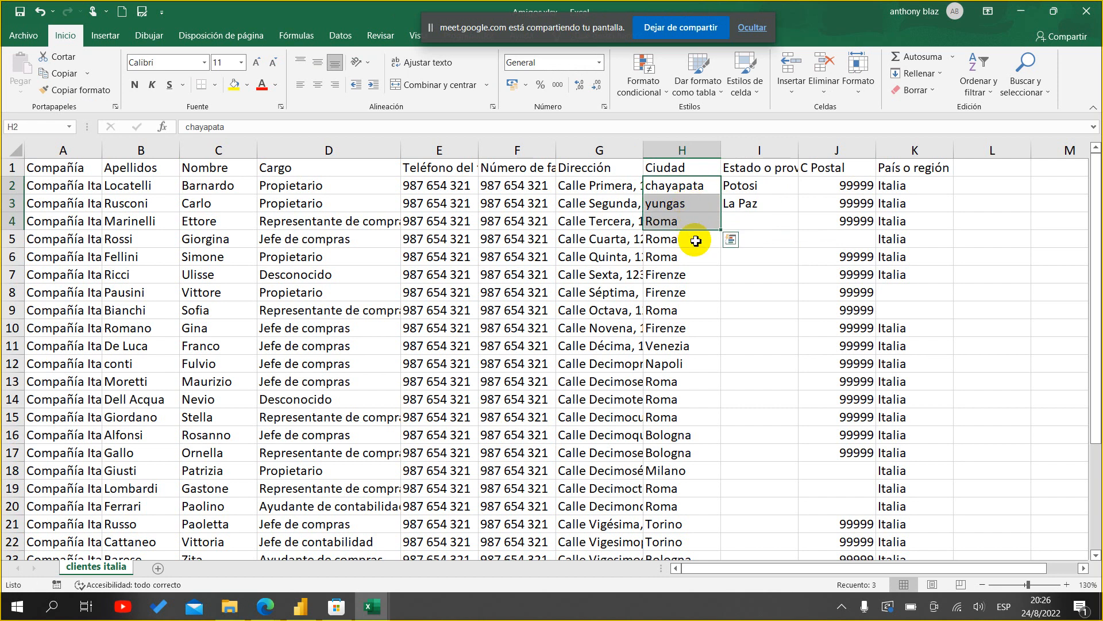
drag(791, 185, 771, 483)
scroll(771, 482, down, 1)
scroll(770, 483, up, 1)
drag(768, 239, 771, 450)
scroll(771, 451, down, 6)
scroll(771, 451, up, 7)
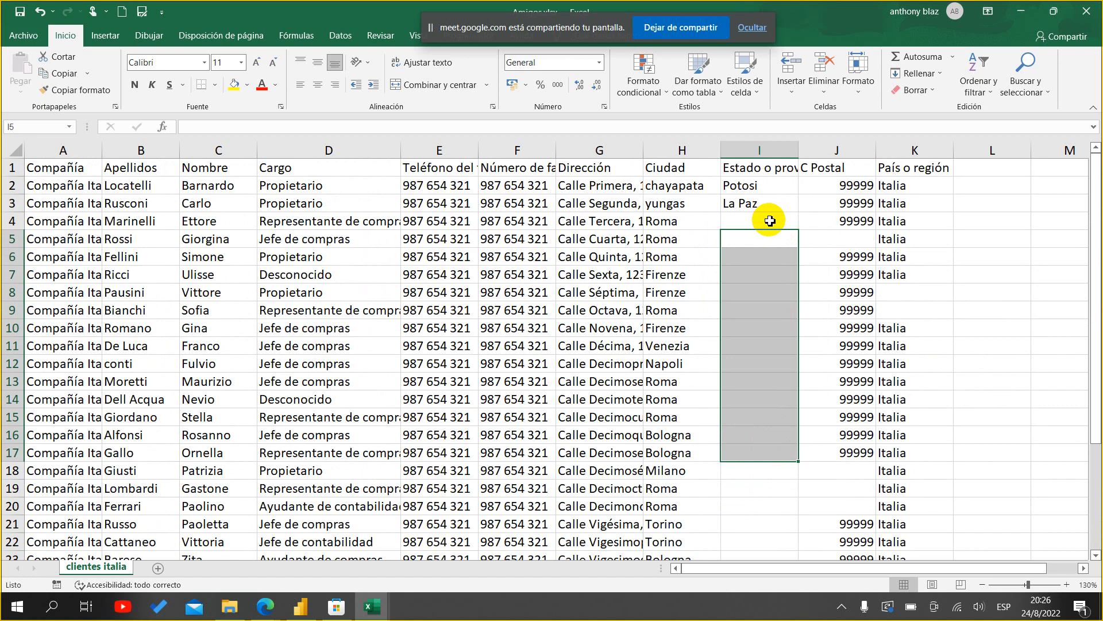
scroll(751, 300, down, 6)
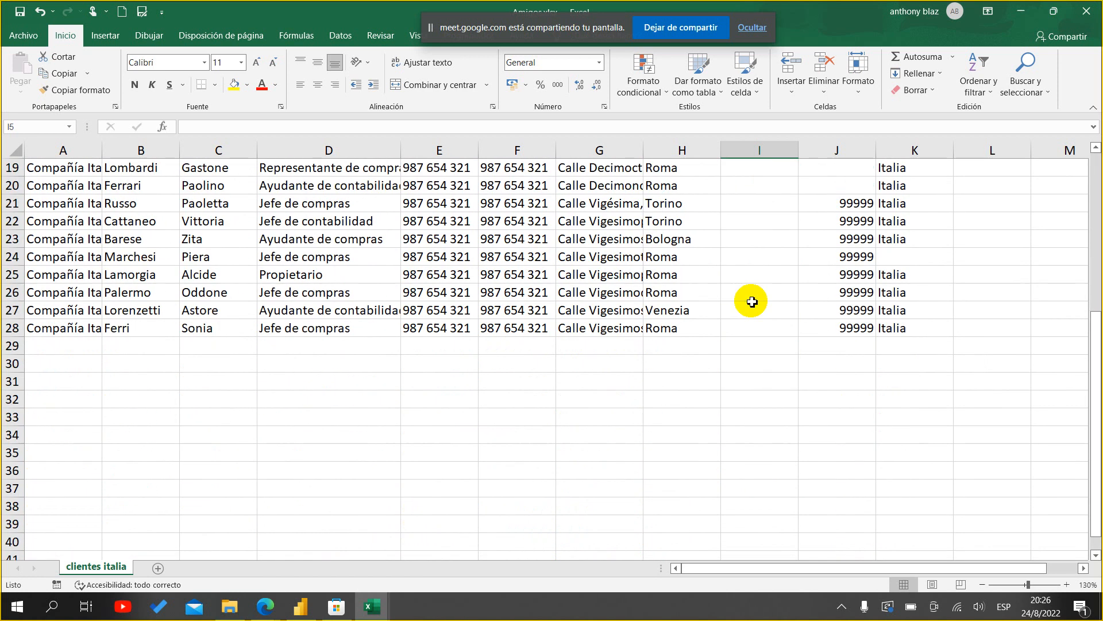
scroll(744, 287, up, 3)
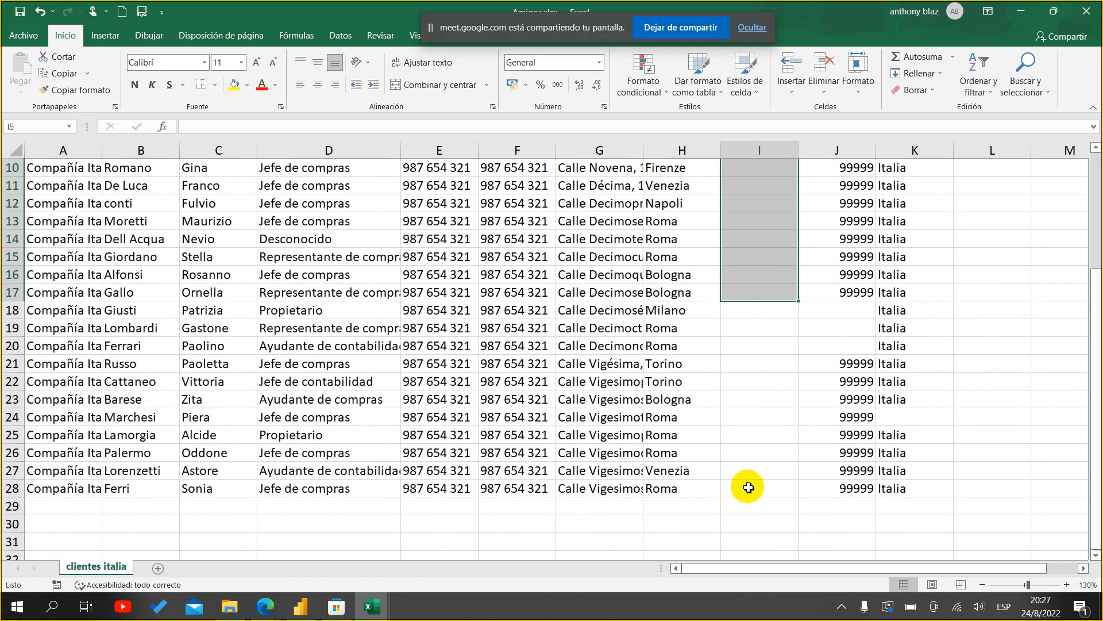
scroll(749, 483, up, 3)
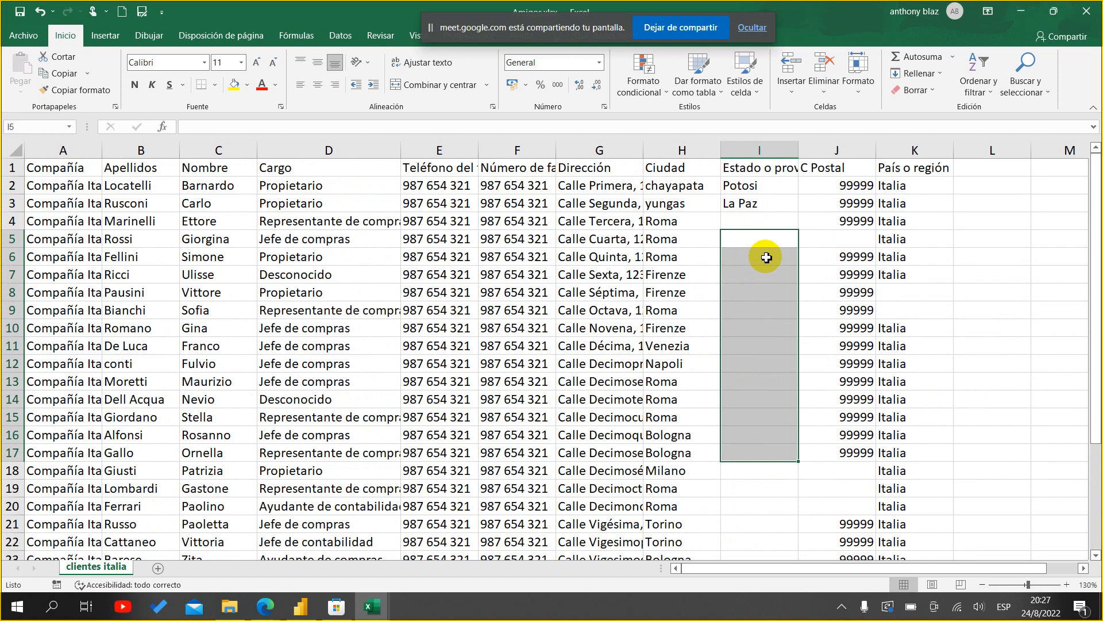
- Undo the sample city and province entries in rows 2 and 3
key(ctrl+z)
key(ctrl+z)
key(ctrl+z)
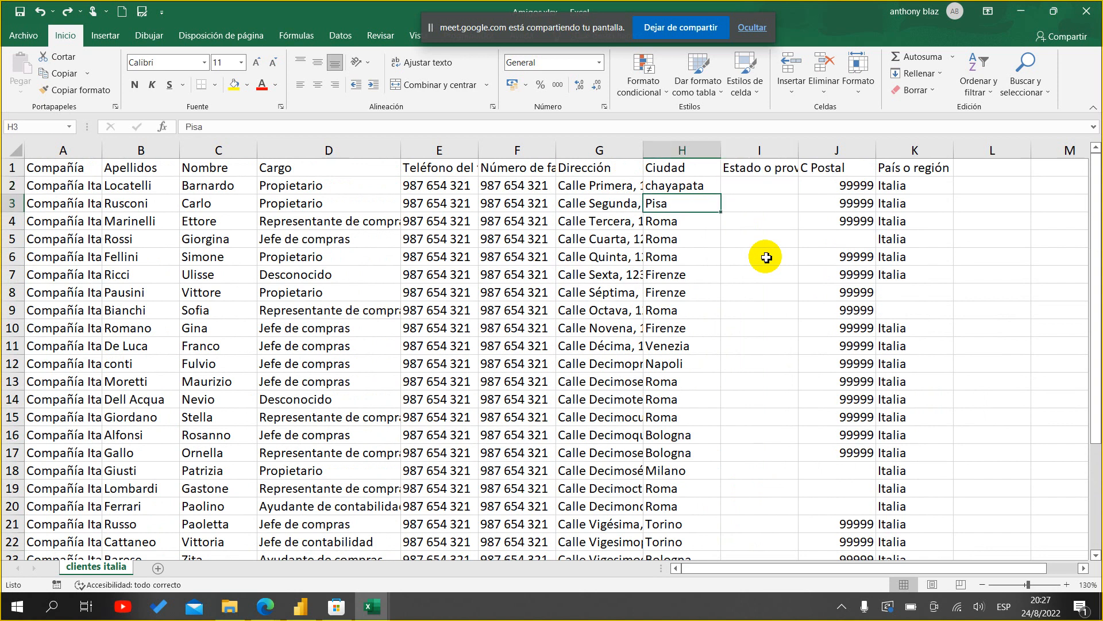
key(ctrl+z)
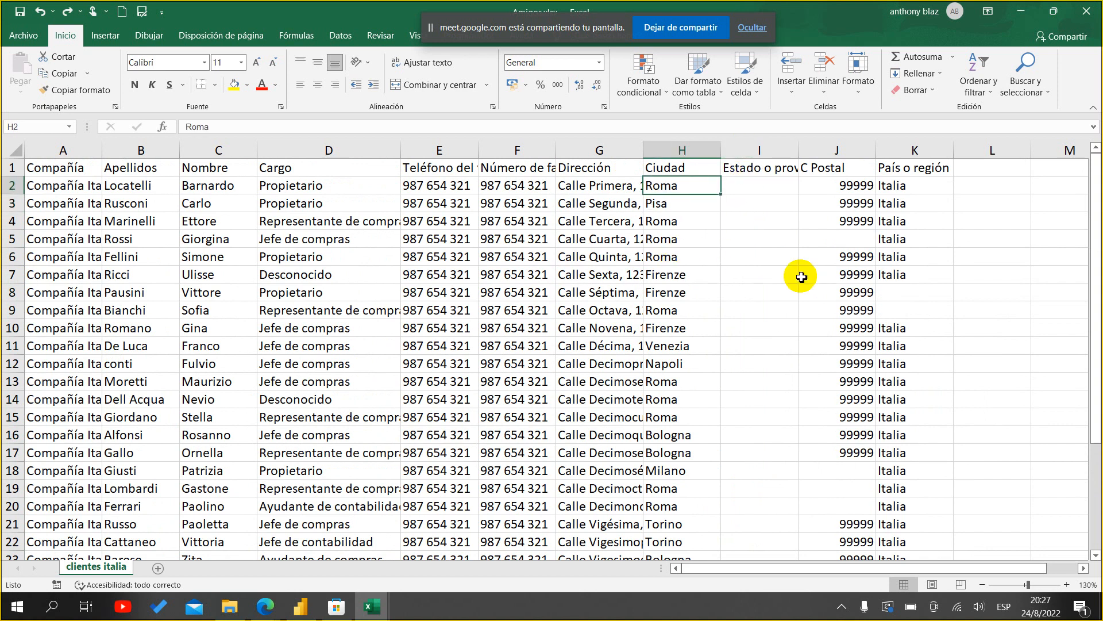
- Delete the entire Estado o provincia column from the customer list
drag(755, 193, 748, 490)
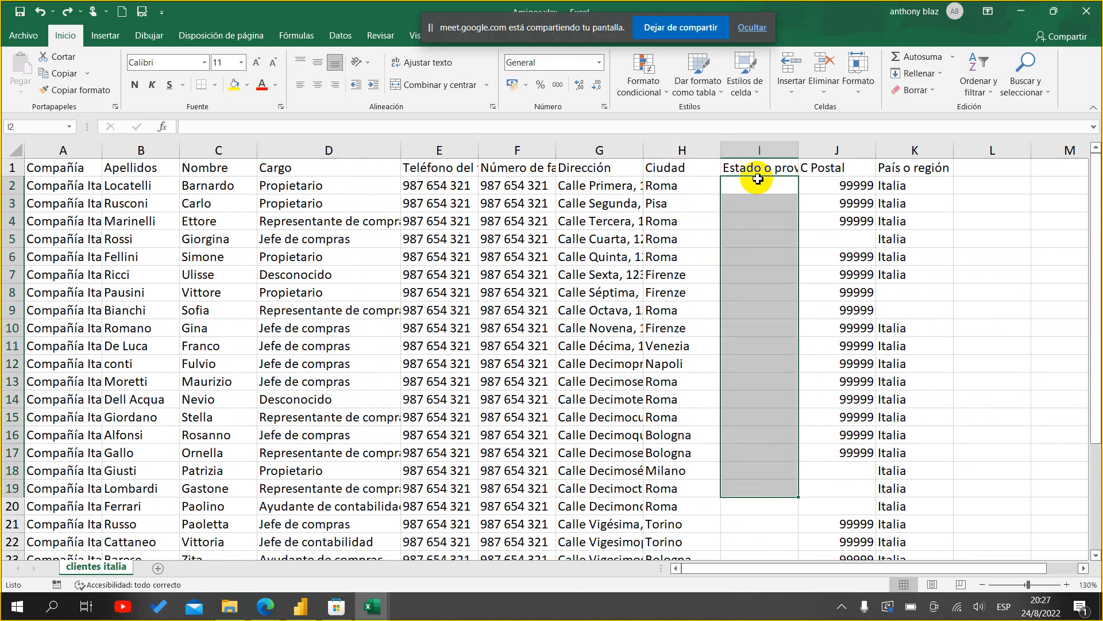
click(778, 151)
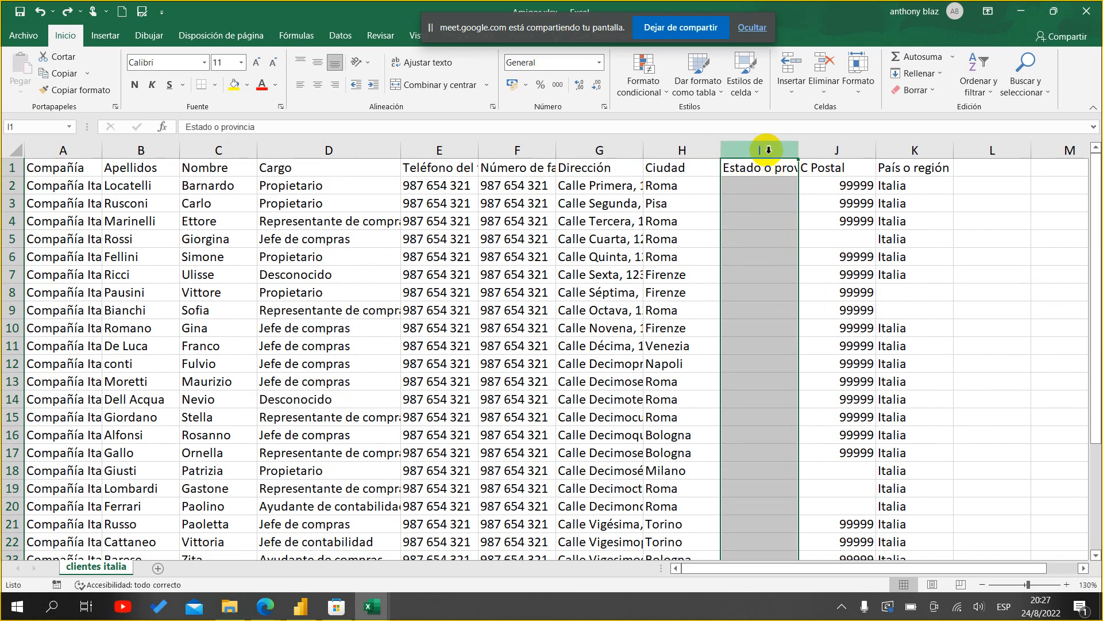
right_click(766, 154)
click(807, 295)
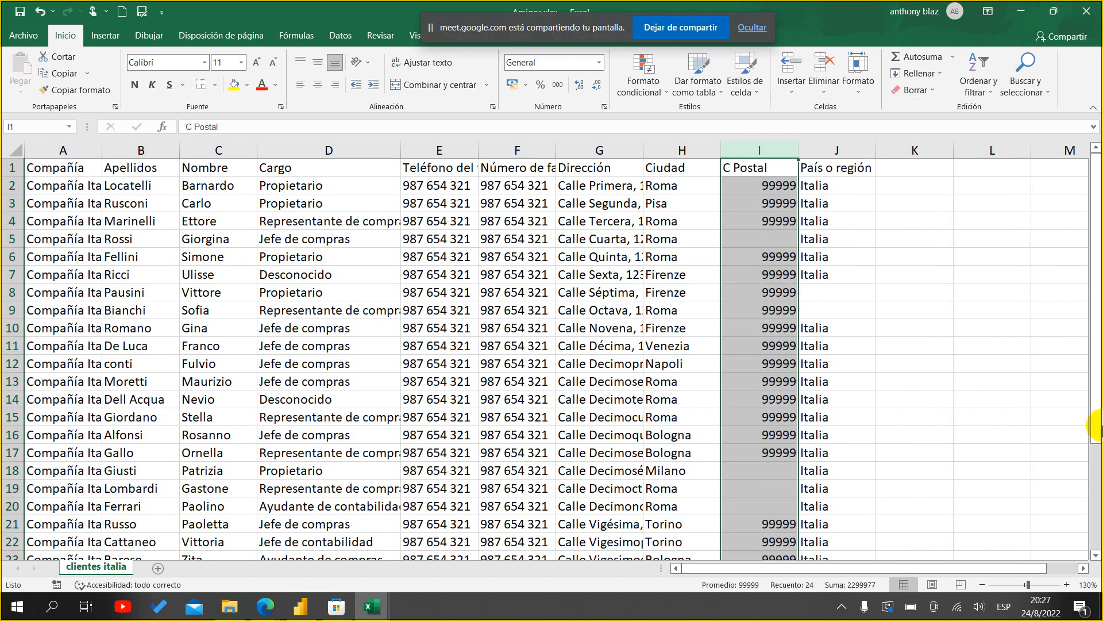
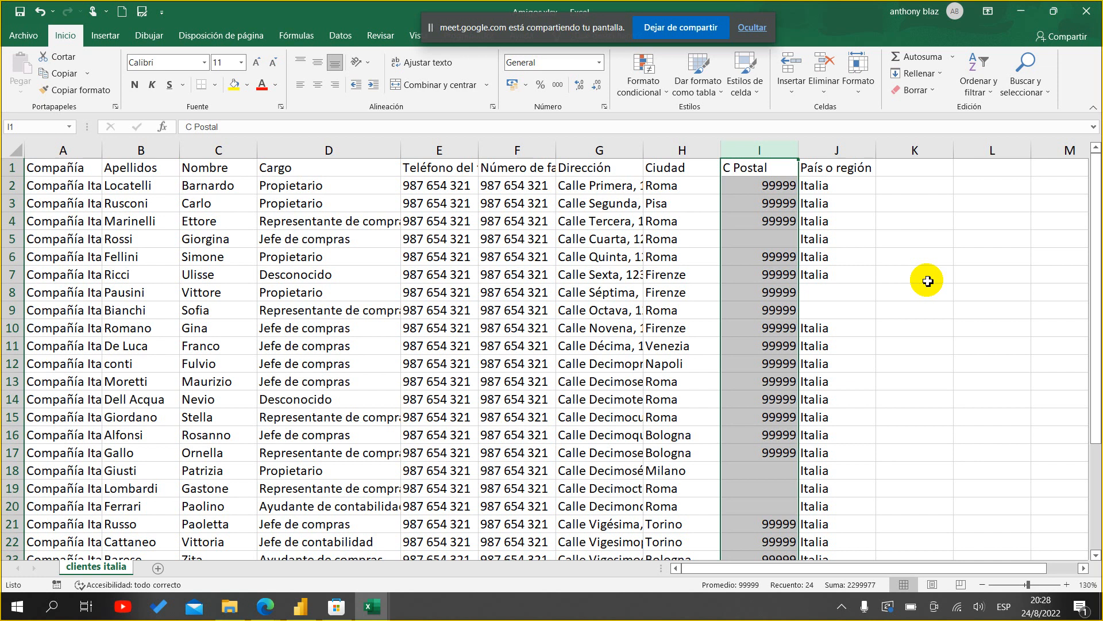
- Examine the C Postal column for blank cells throughout the customer list
click(768, 167)
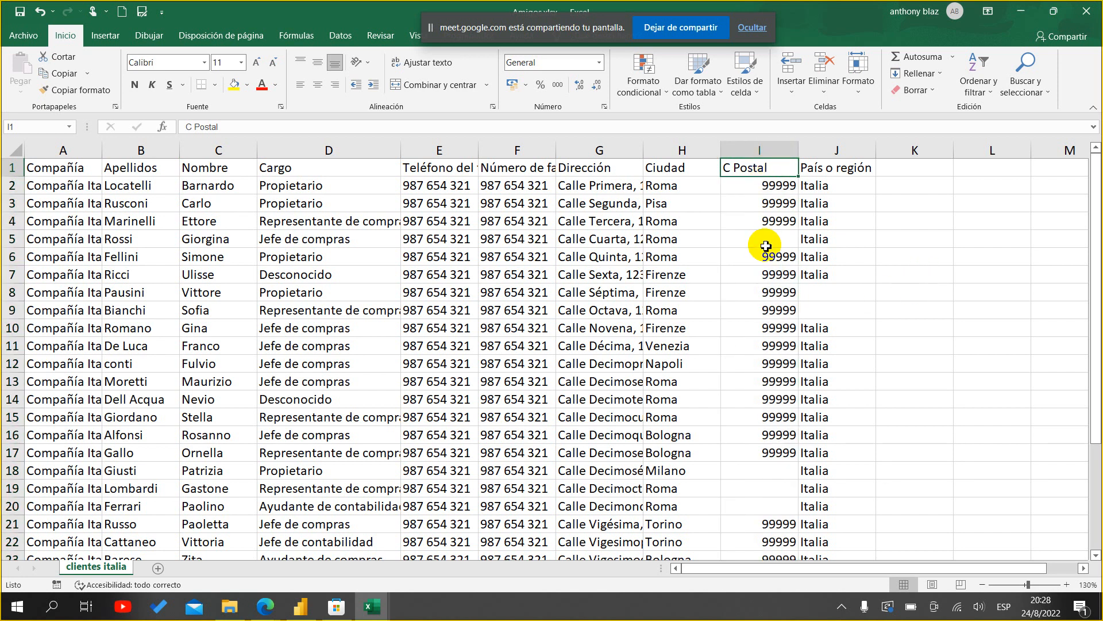
scroll(773, 242, down, 1)
scroll(773, 241, up, 1)
click(792, 241)
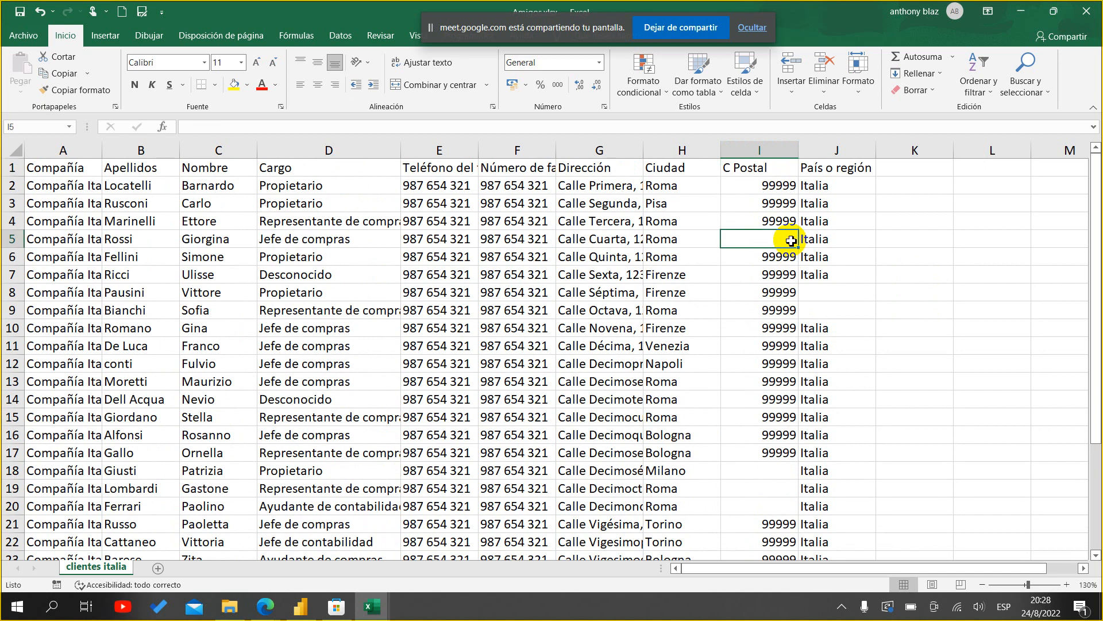
click(773, 470)
drag(780, 504, 780, 502)
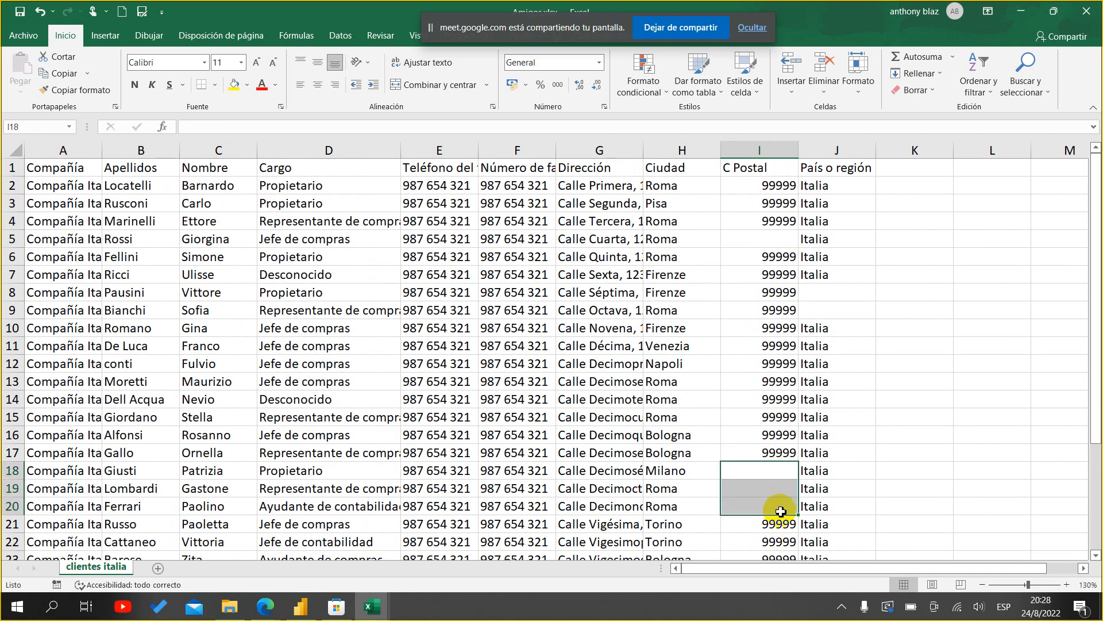
scroll(773, 436, down, 7)
scroll(770, 465, up, 7)
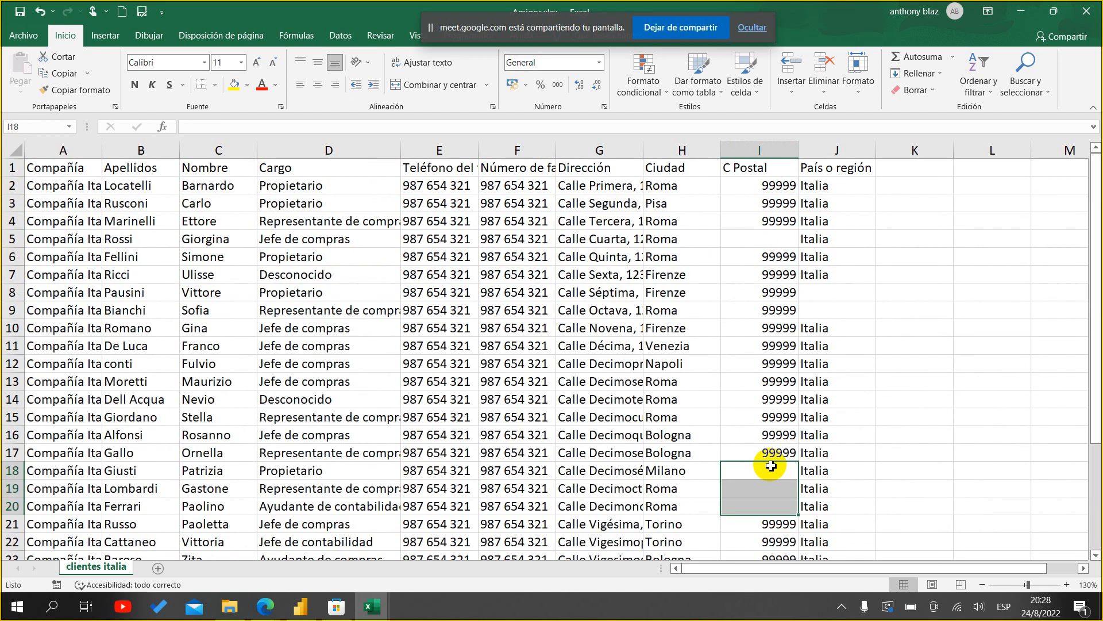
click(773, 236)
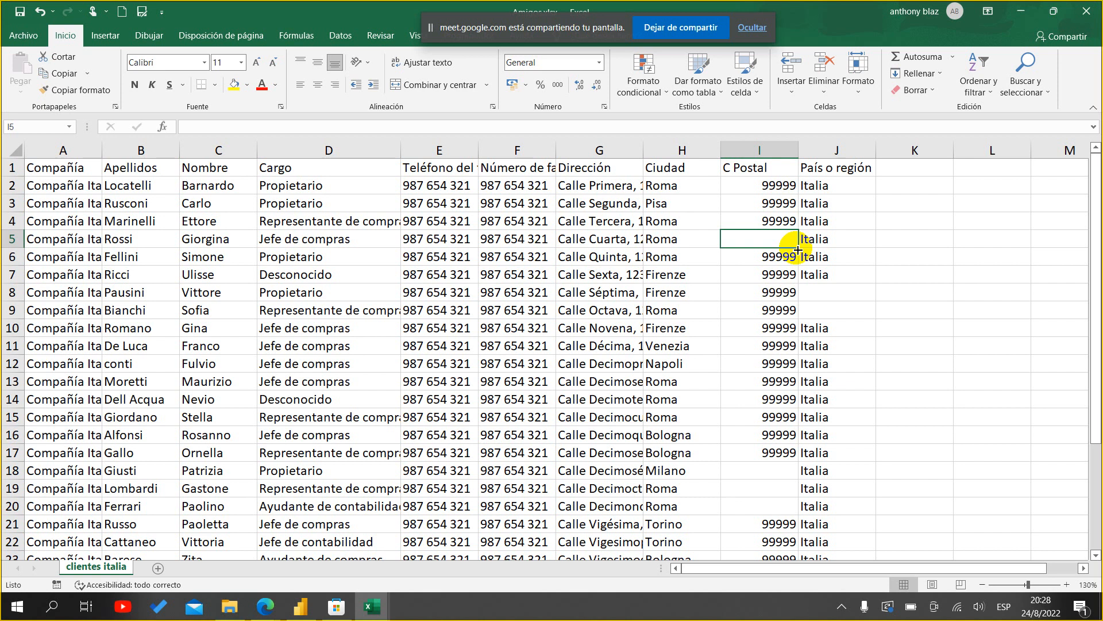
- Try copying the 99999 postal code from row 4 down through row 20 of the C Postal column, and undo the fill
click(665, 186)
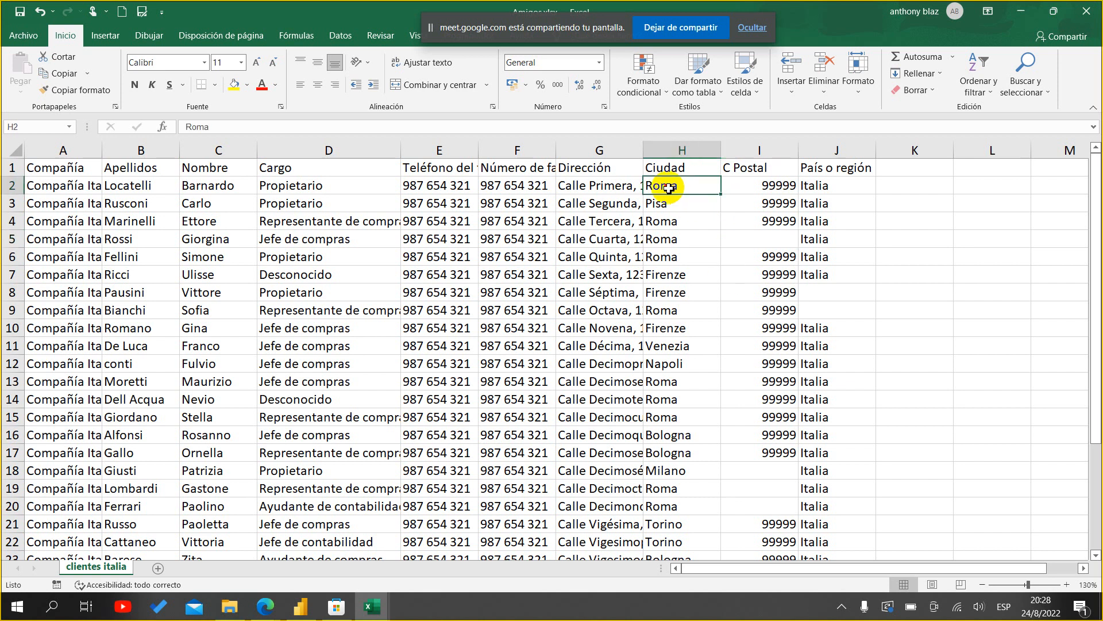
click(764, 198)
scroll(765, 258, down, 8)
scroll(769, 322, up, 7)
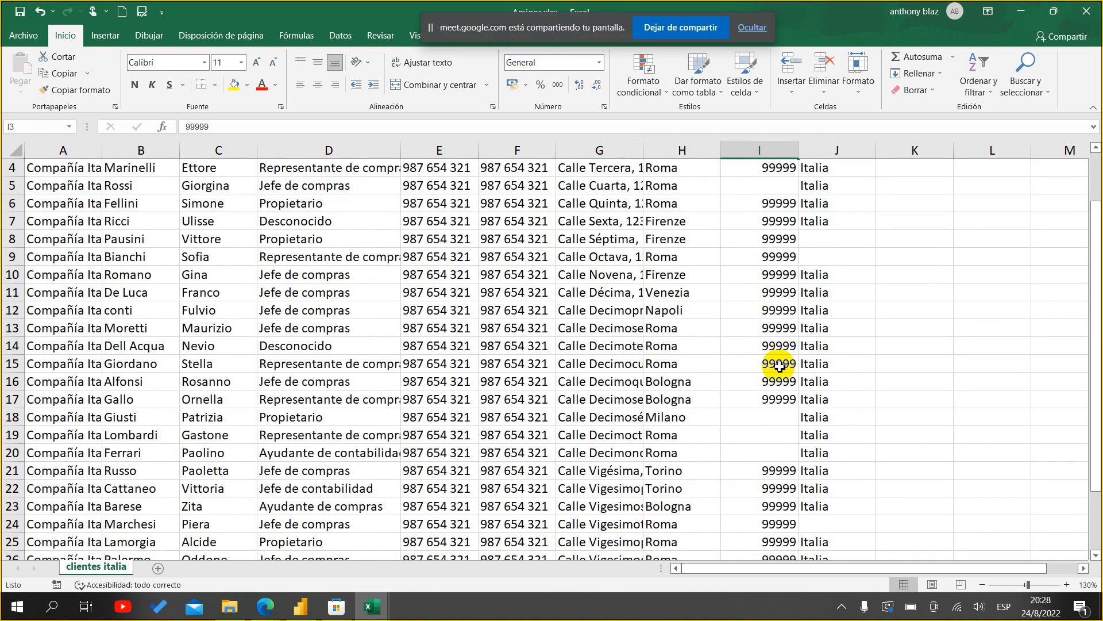
scroll(781, 460, up, 1)
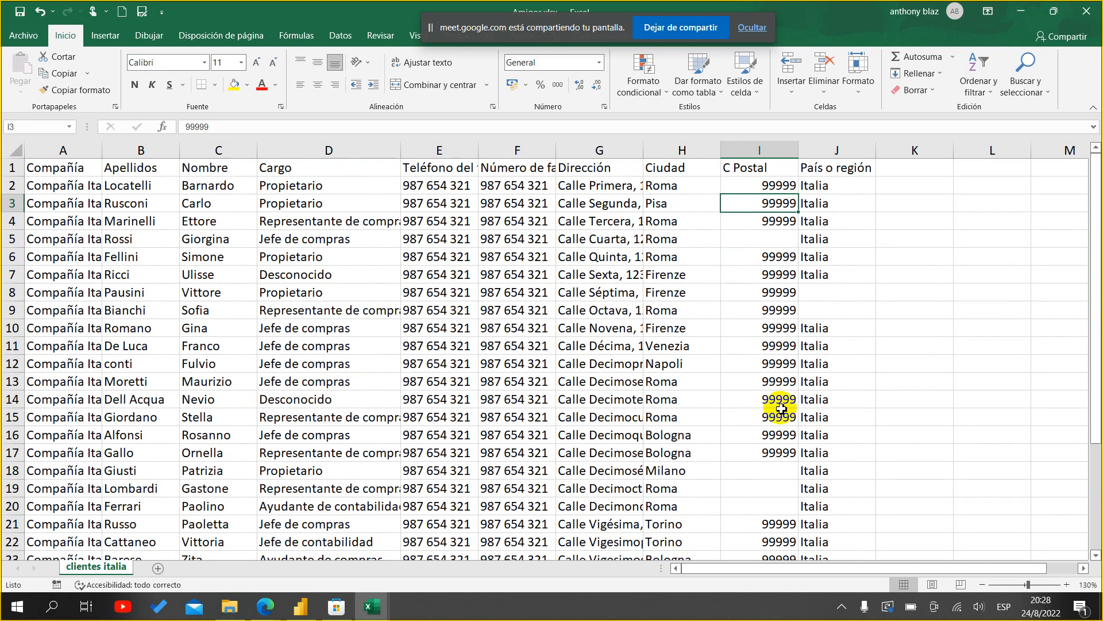
click(789, 225)
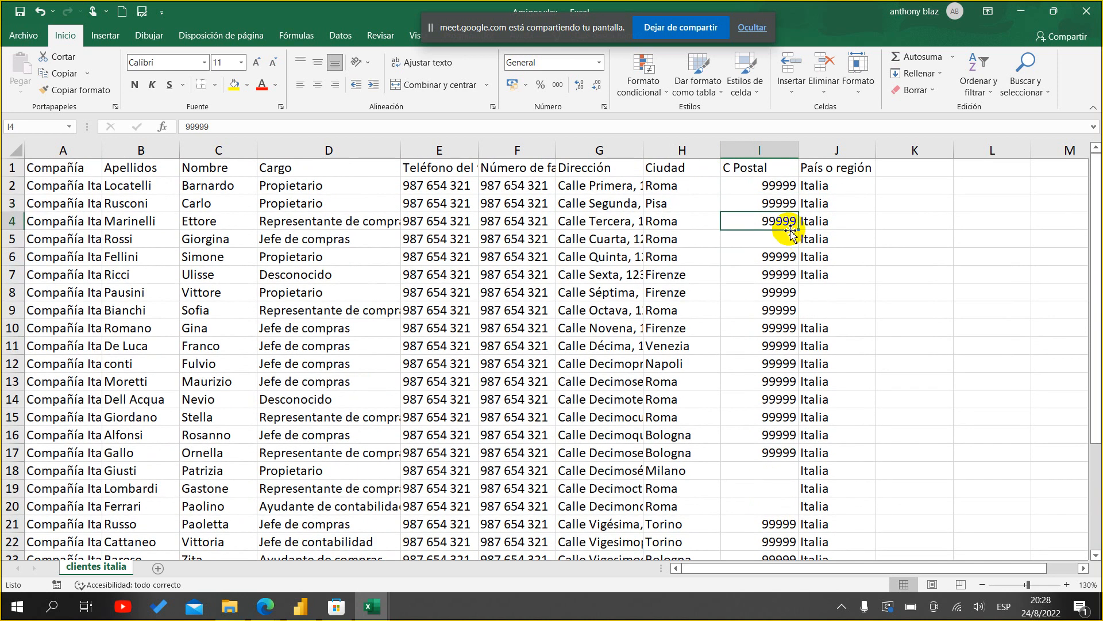
drag(791, 230, 776, 508)
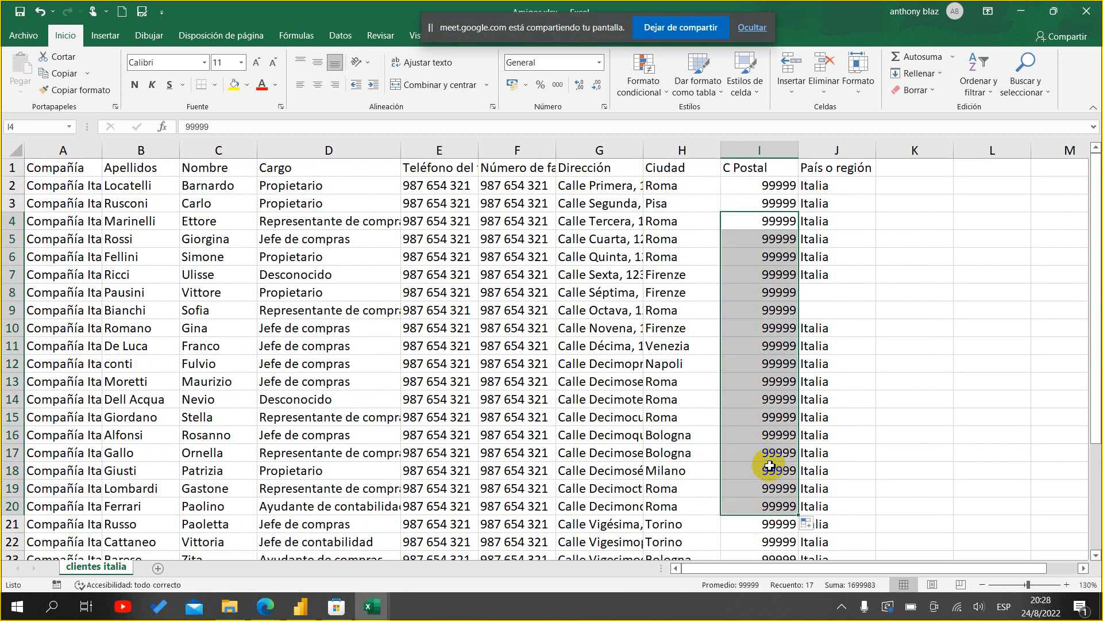
scroll(770, 465, down, 3)
scroll(770, 465, up, 3)
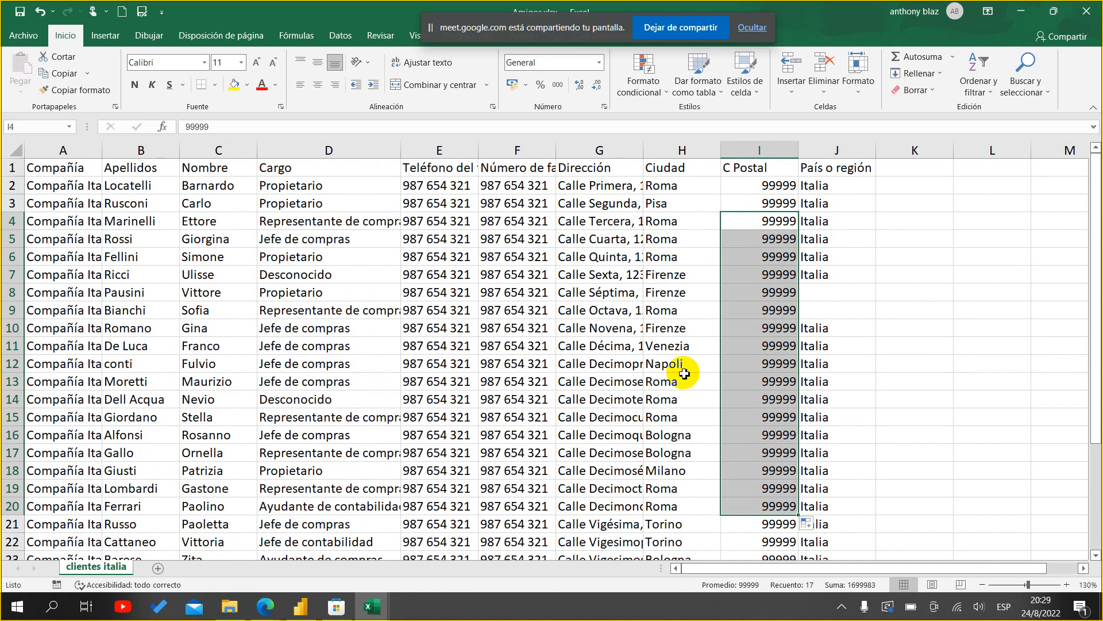
click(738, 360)
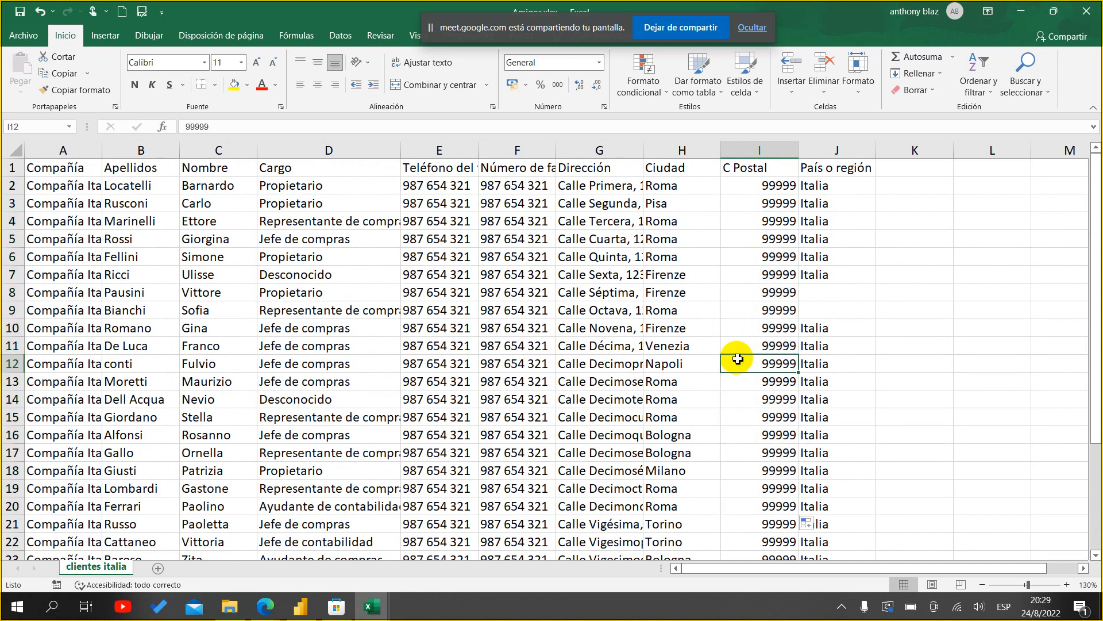
key(ctrl+z)
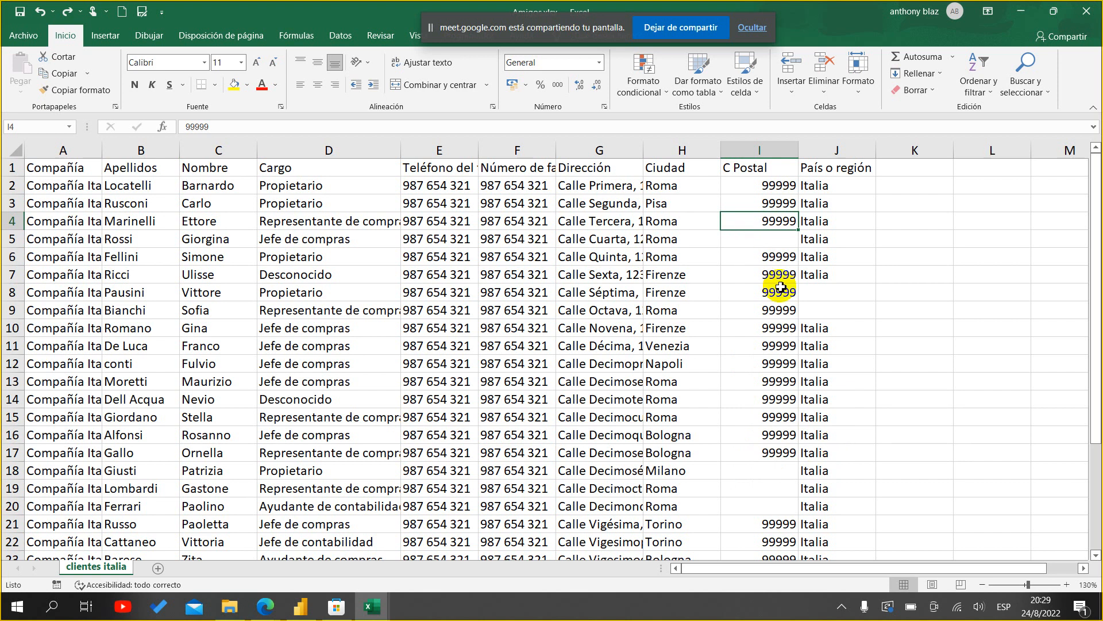
- Compare the complete records in rows 3 and 4 with rows 19 and 20, whose city is also Roma or whose postal code is missing
scroll(727, 345, down, 1)
scroll(689, 343, up, 1)
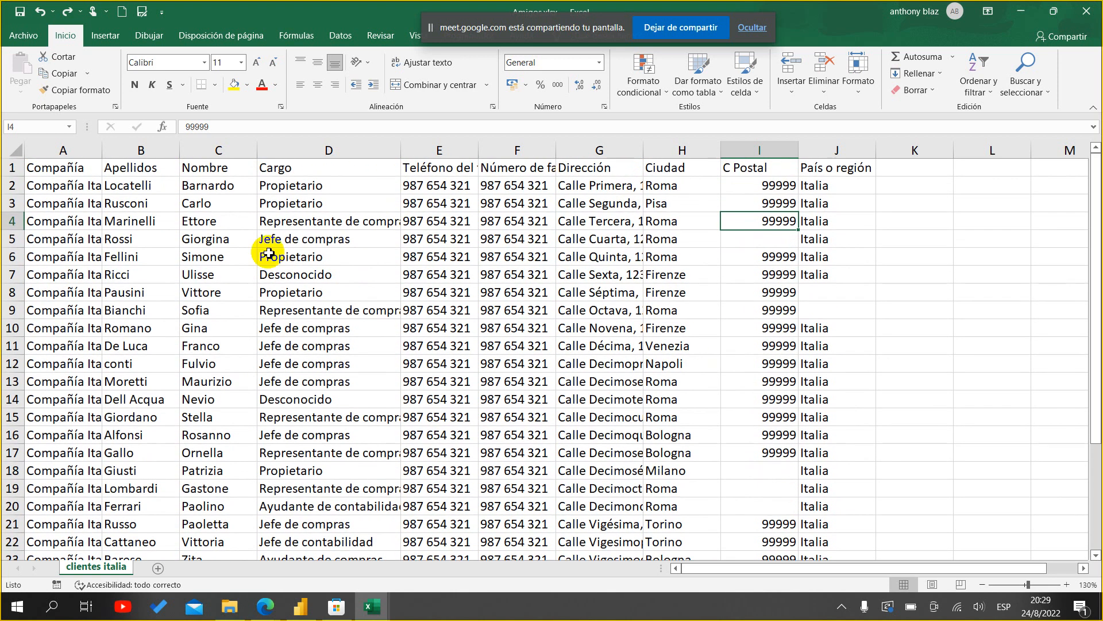
click(9, 205)
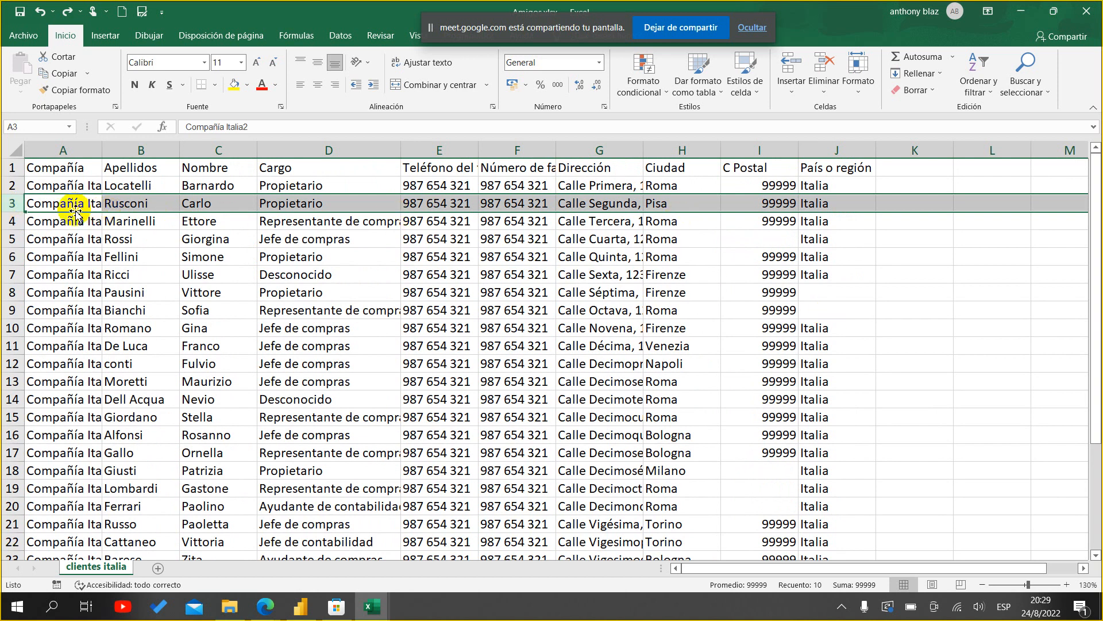
click(12, 219)
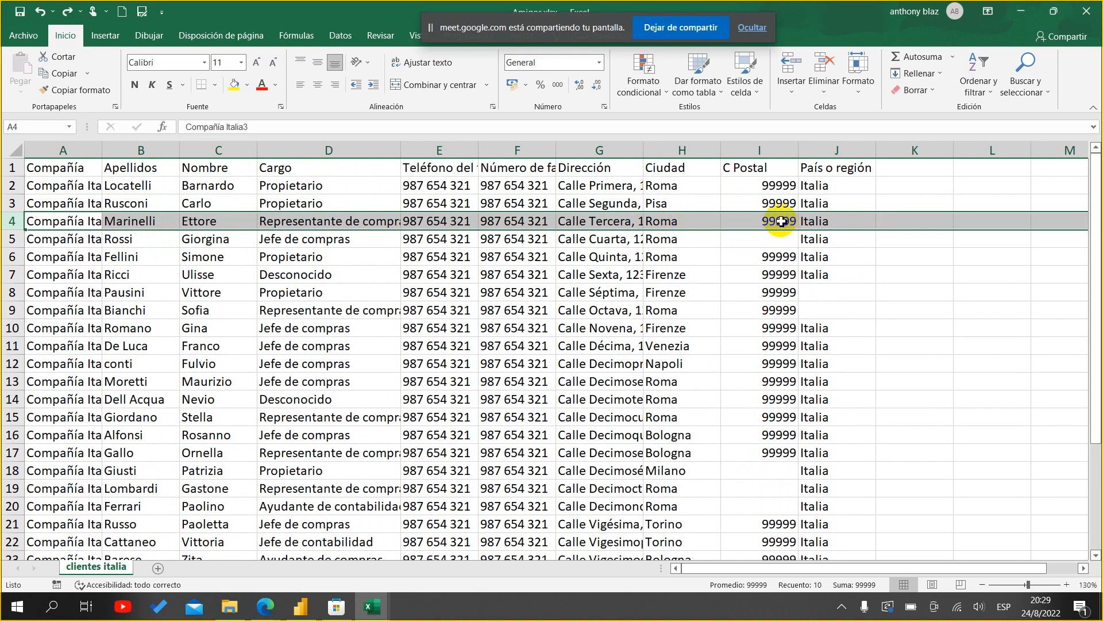
scroll(747, 310, down, 2)
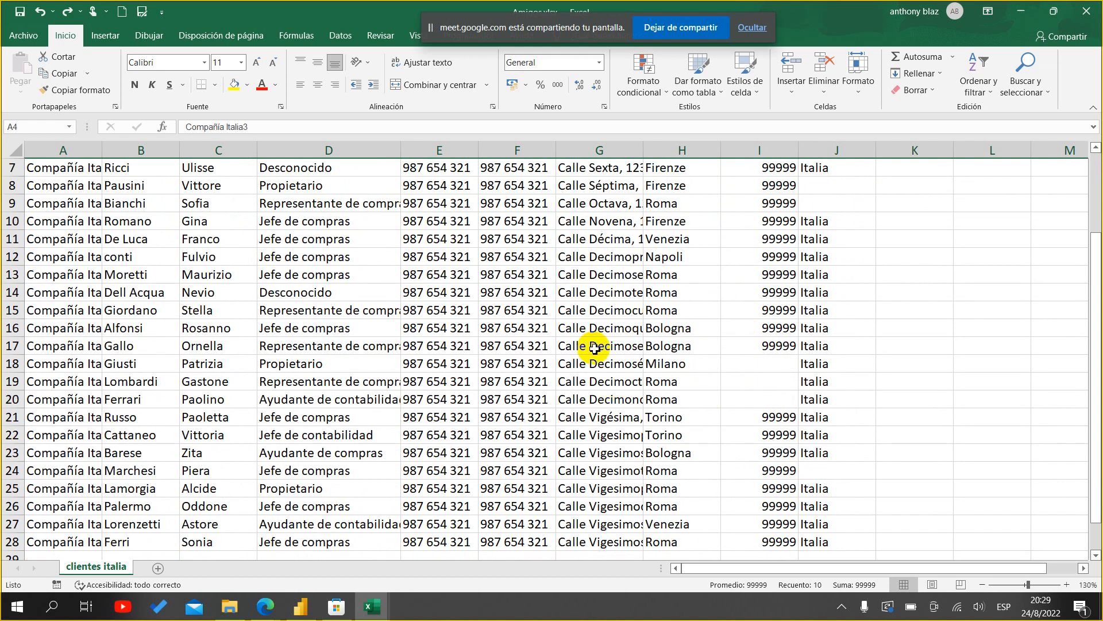
drag(675, 382, 684, 399)
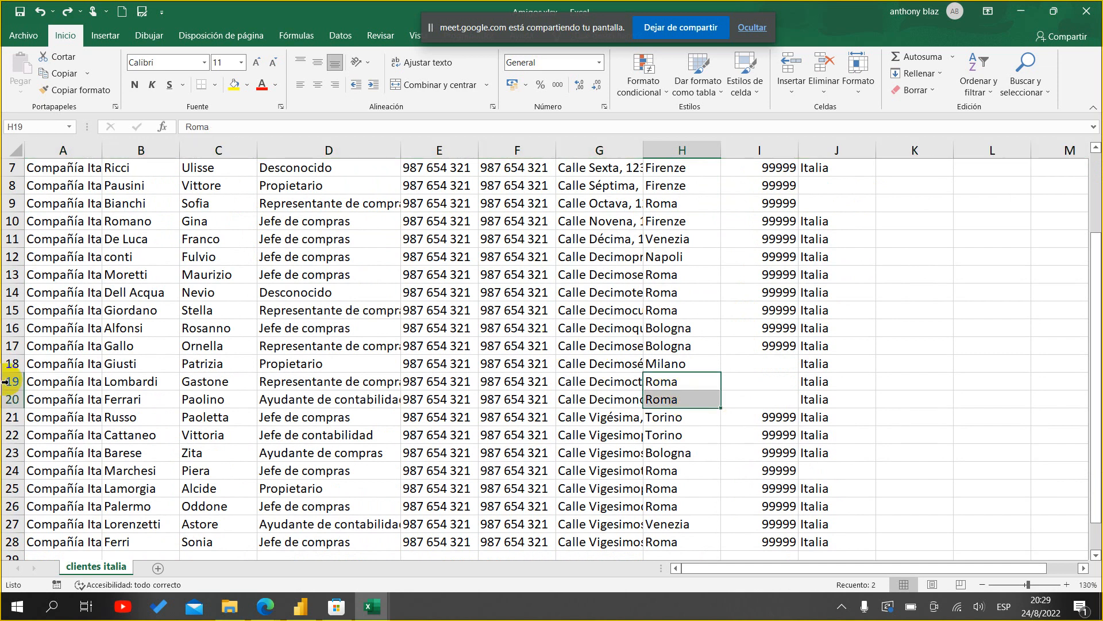
drag(5, 381, 12, 399)
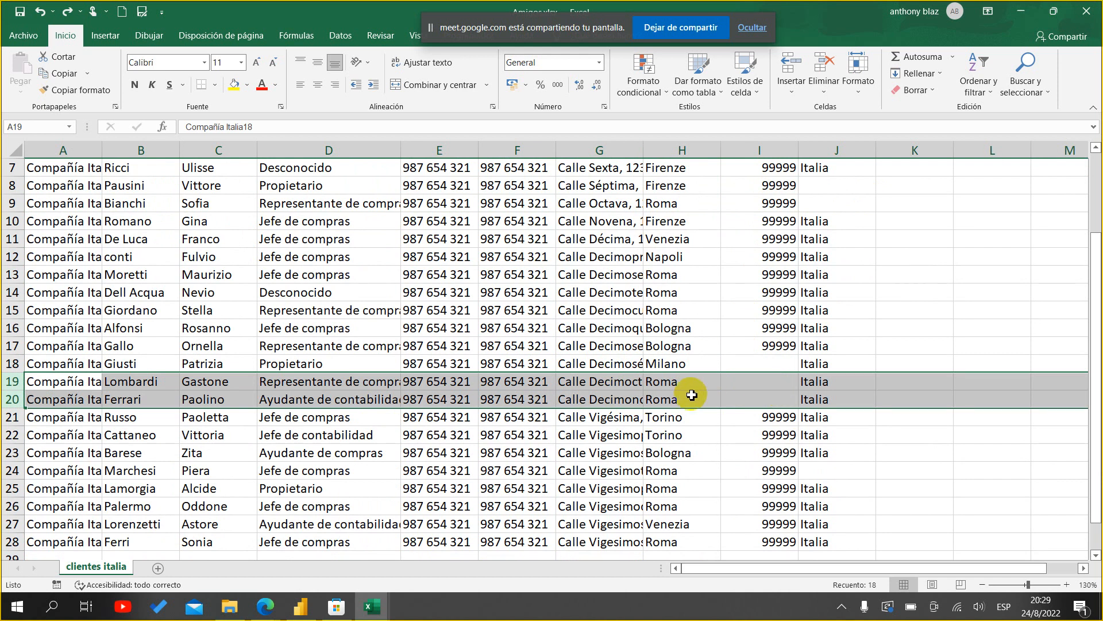
- Enter 99999 as the C Postal value in row 19 and copy it to the blank cells in rows 18 and 20
click(781, 387)
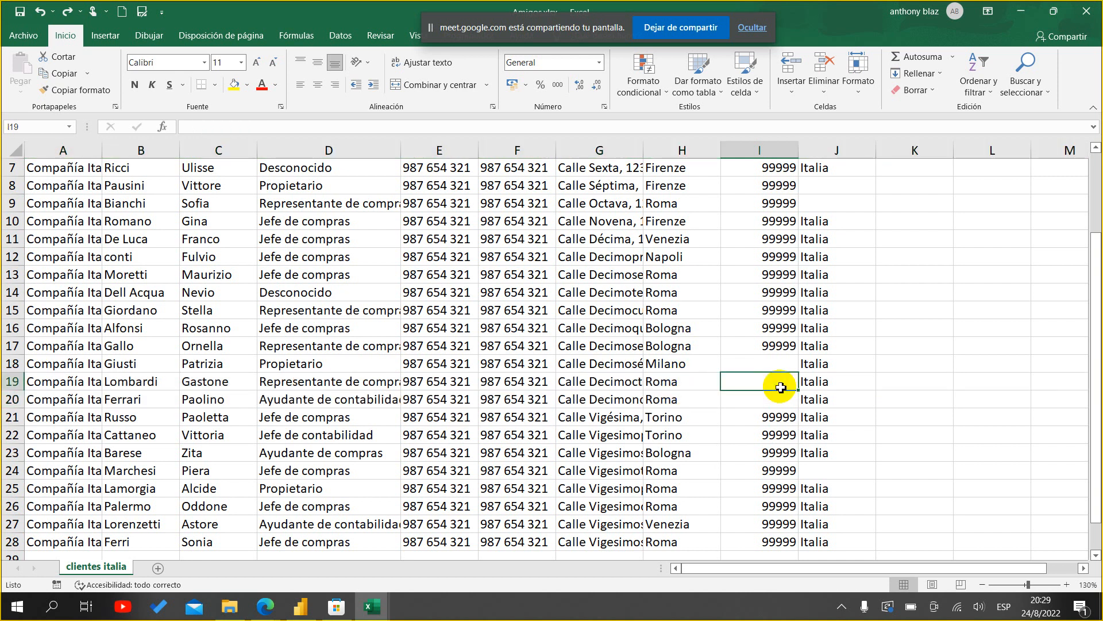
text(99999)
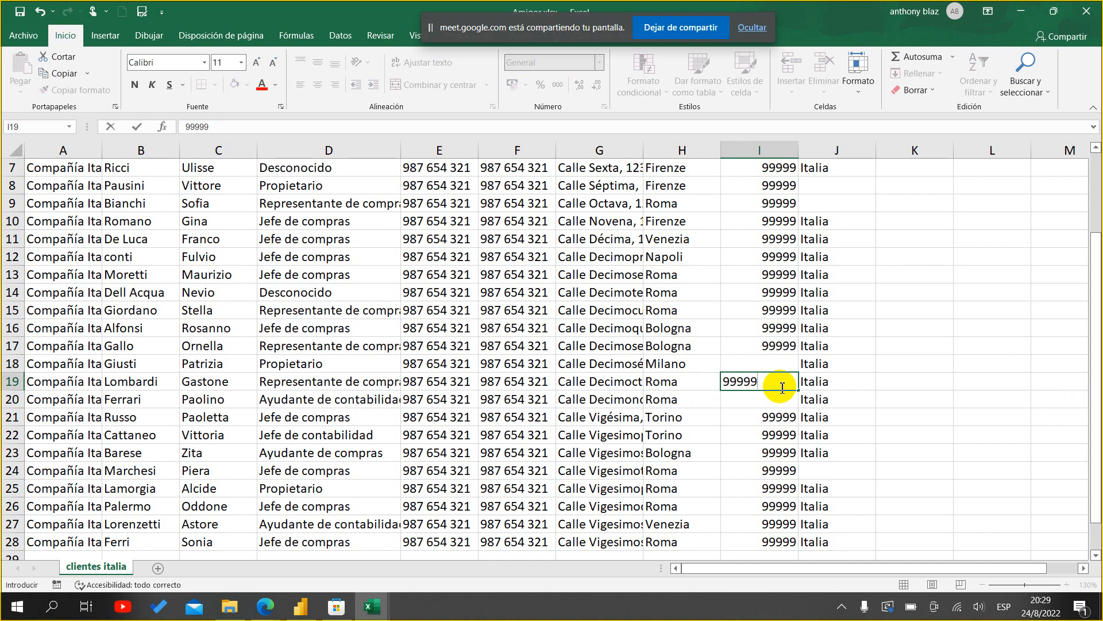
key(Return)
click(784, 389)
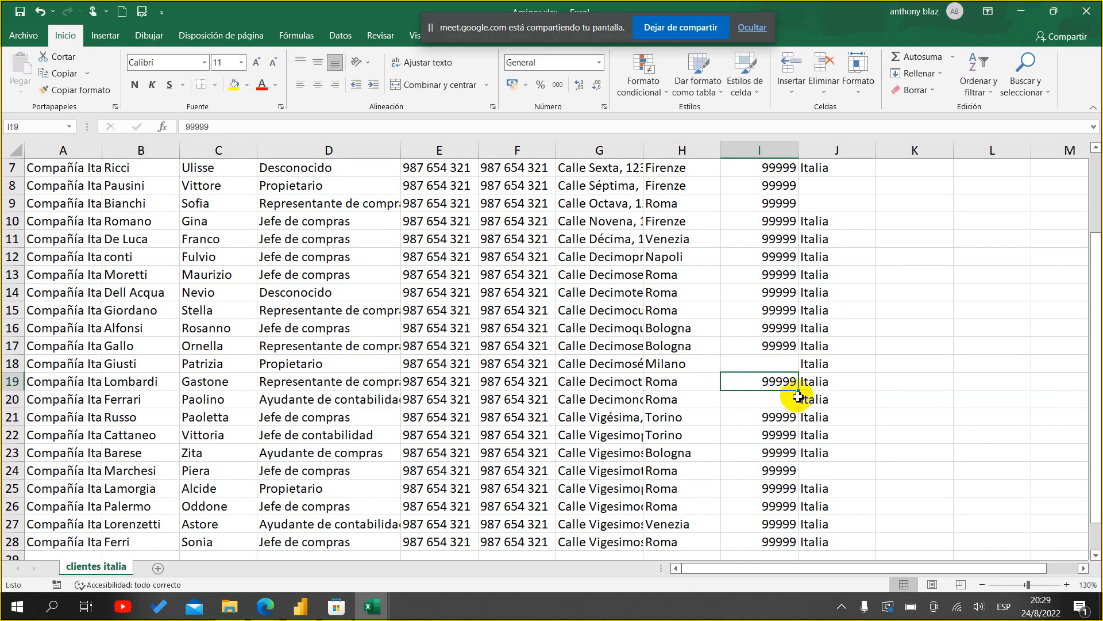
drag(803, 389, 783, 357)
click(795, 388)
- Fill the blank C Postal cell in row 5 by copying 99999 from row 4 down through row 6
scroll(783, 362, up, 2)
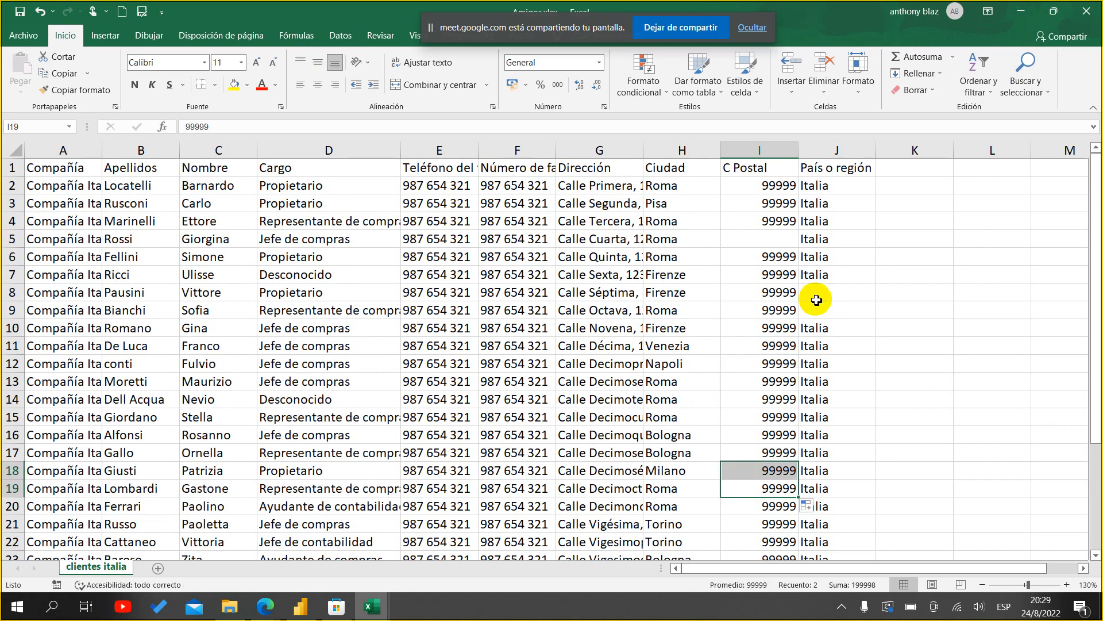
click(782, 221)
drag(798, 229, 799, 268)
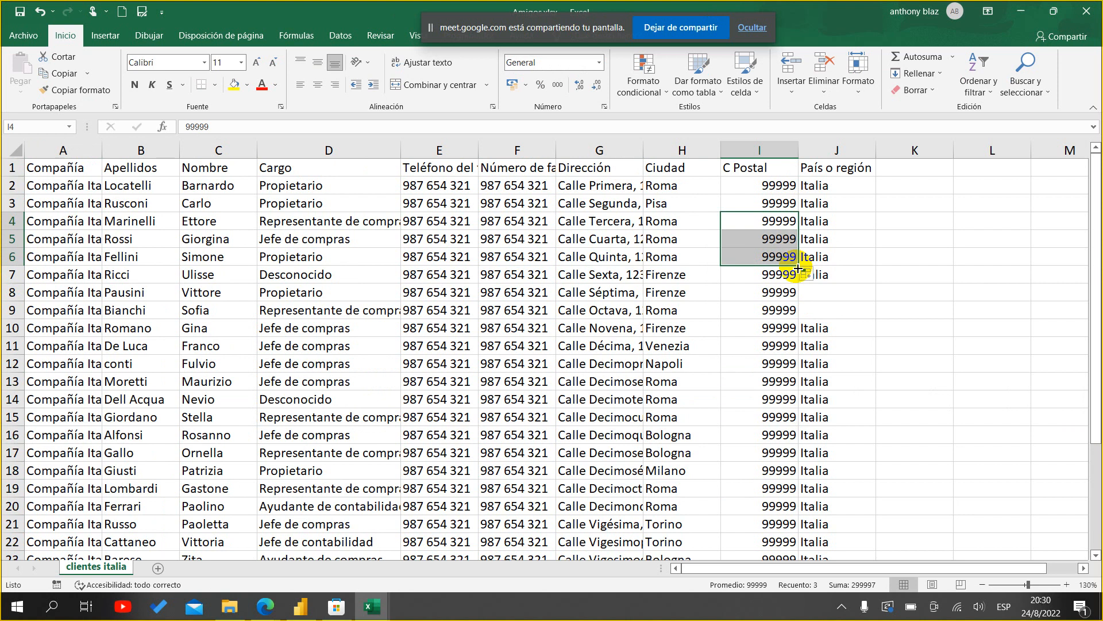
- Examine the País o región column for blank cells from the first record down to the last
click(857, 172)
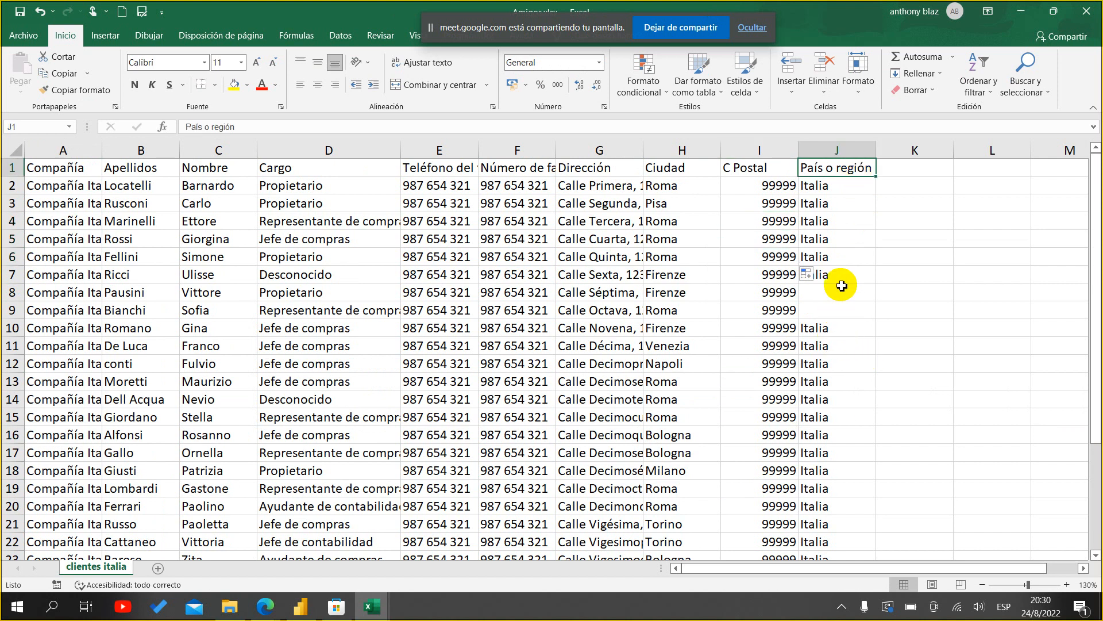
drag(842, 183, 845, 274)
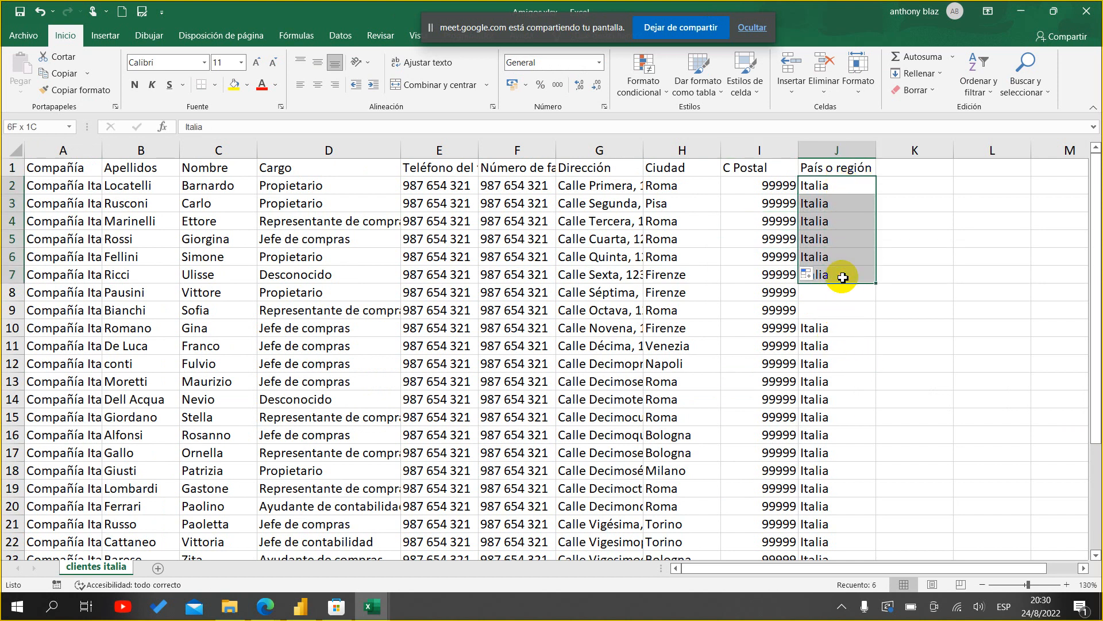
scroll(843, 251, down, 4)
scroll(844, 250, up, 4)
scroll(842, 230, down, 2)
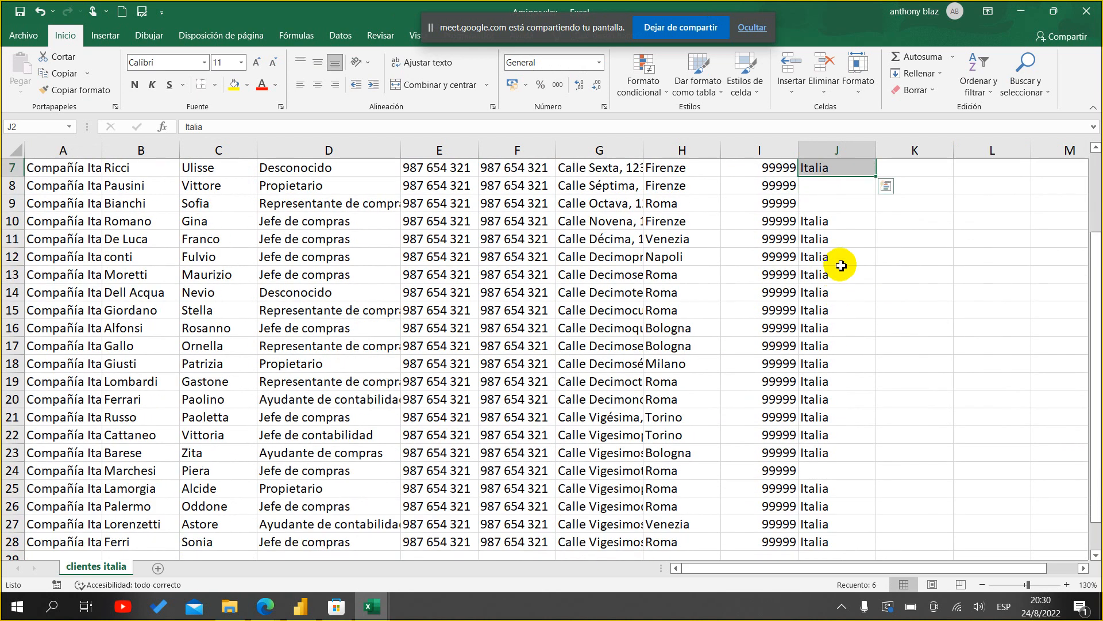
drag(842, 223, 849, 451)
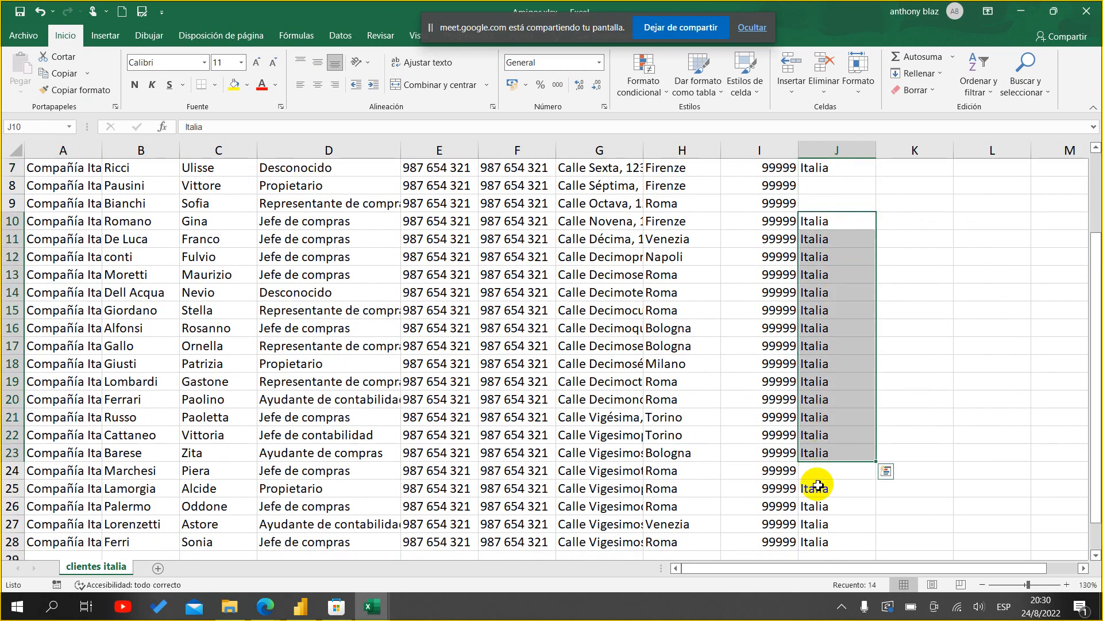
scroll(824, 502, up, 2)
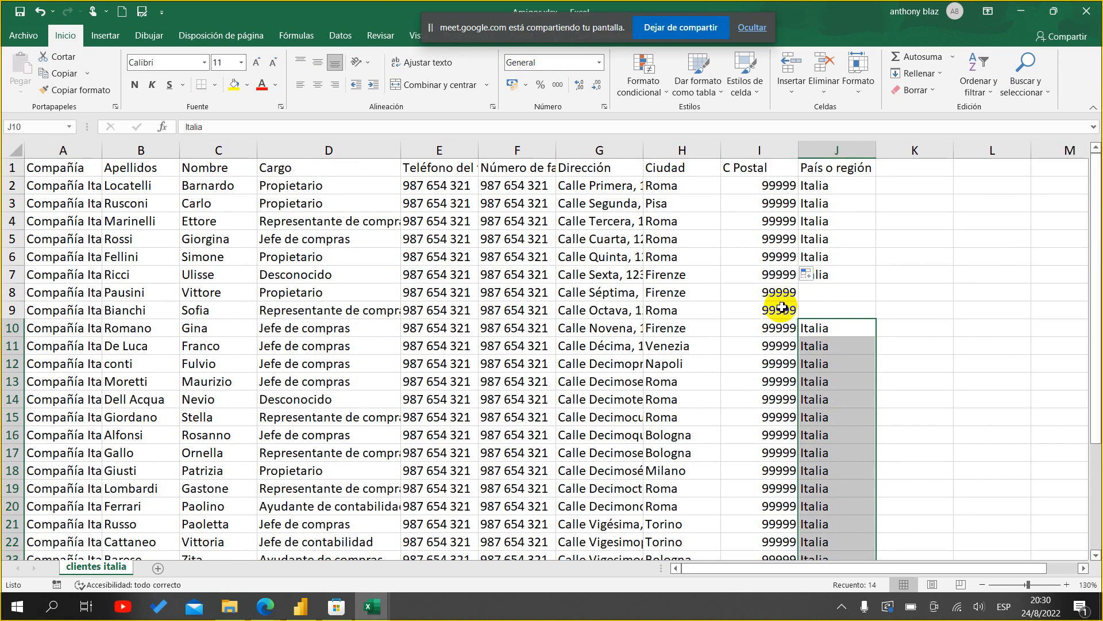
click(827, 291)
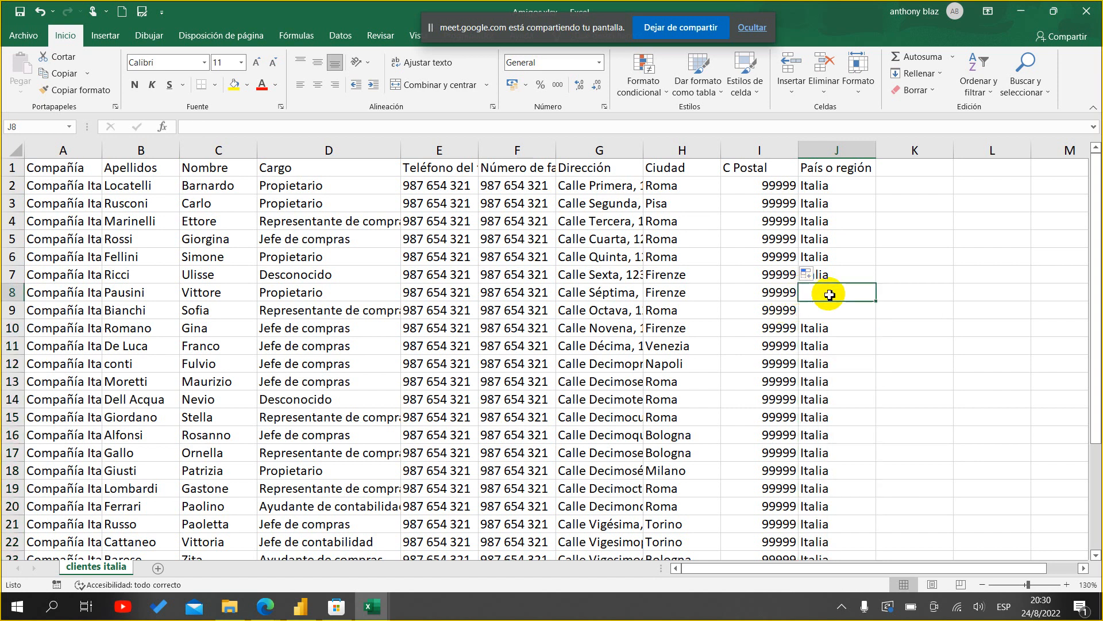
scroll(850, 346, down, 1)
scroll(850, 346, down, 2)
scroll(840, 275, up, 3)
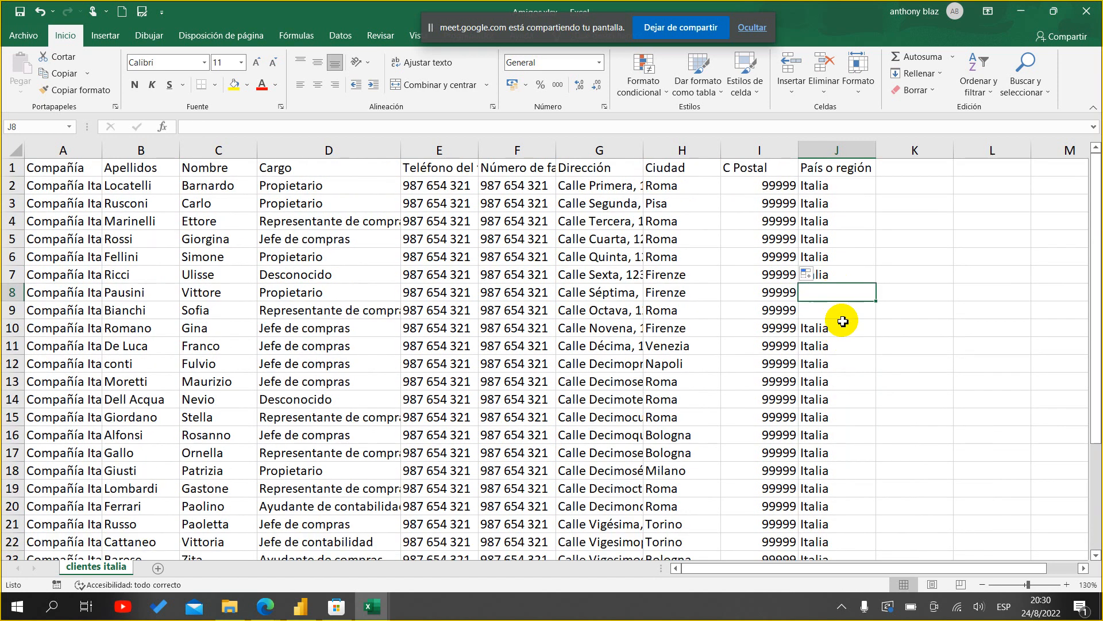
scroll(843, 322, down, 4)
click(837, 367)
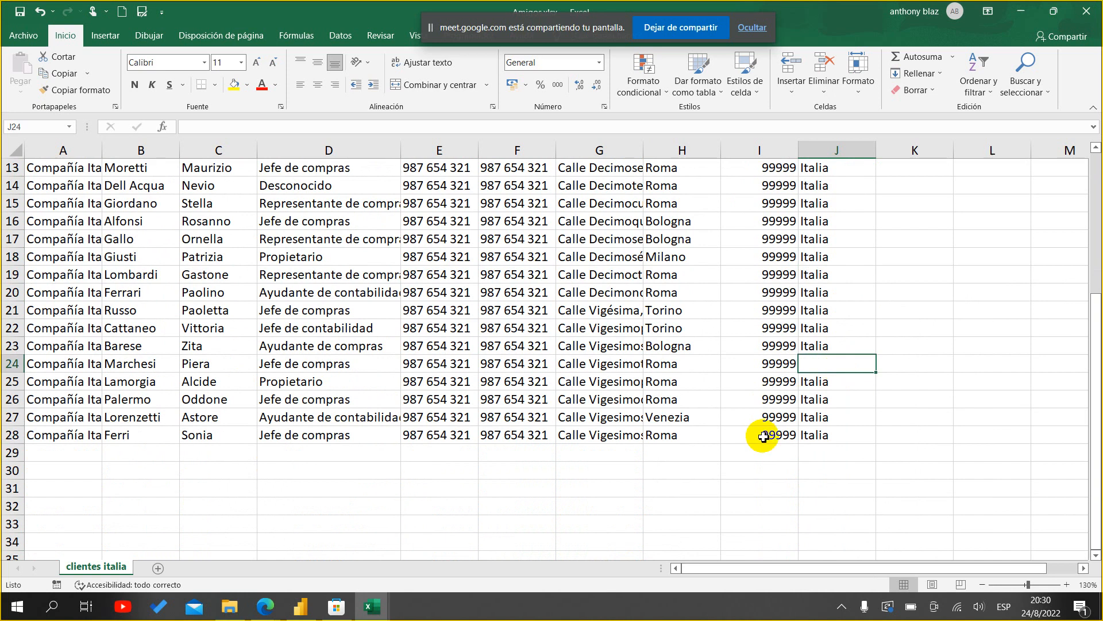
scroll(831, 409, up, 4)
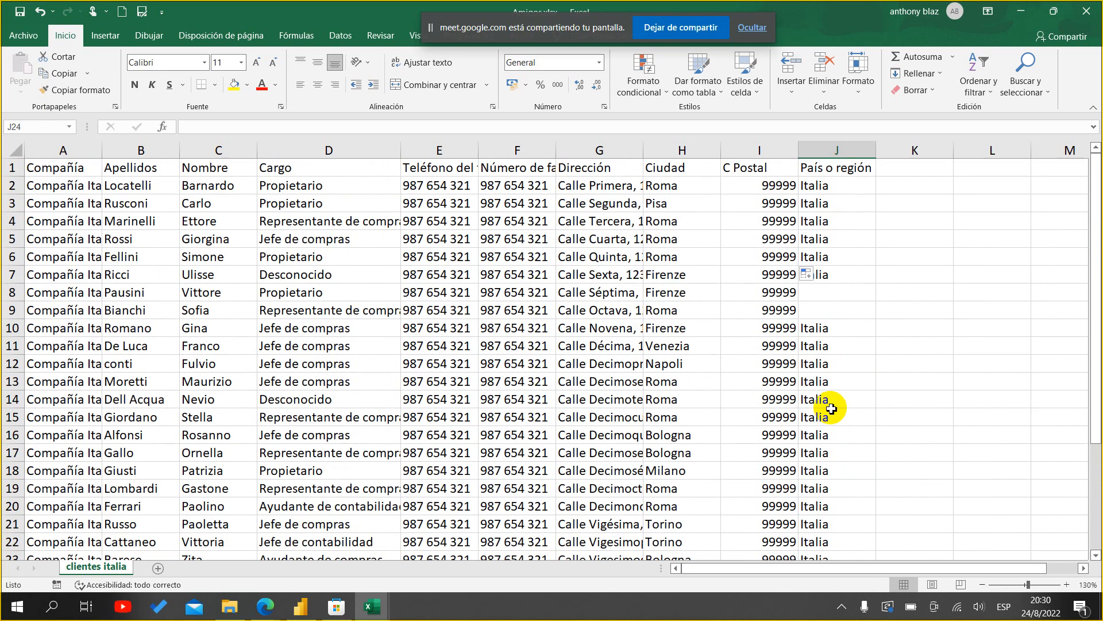
- Fill the blank País o región cells in rows 8 and 9 with Italia, copied from row 7
drag(687, 293, 695, 307)
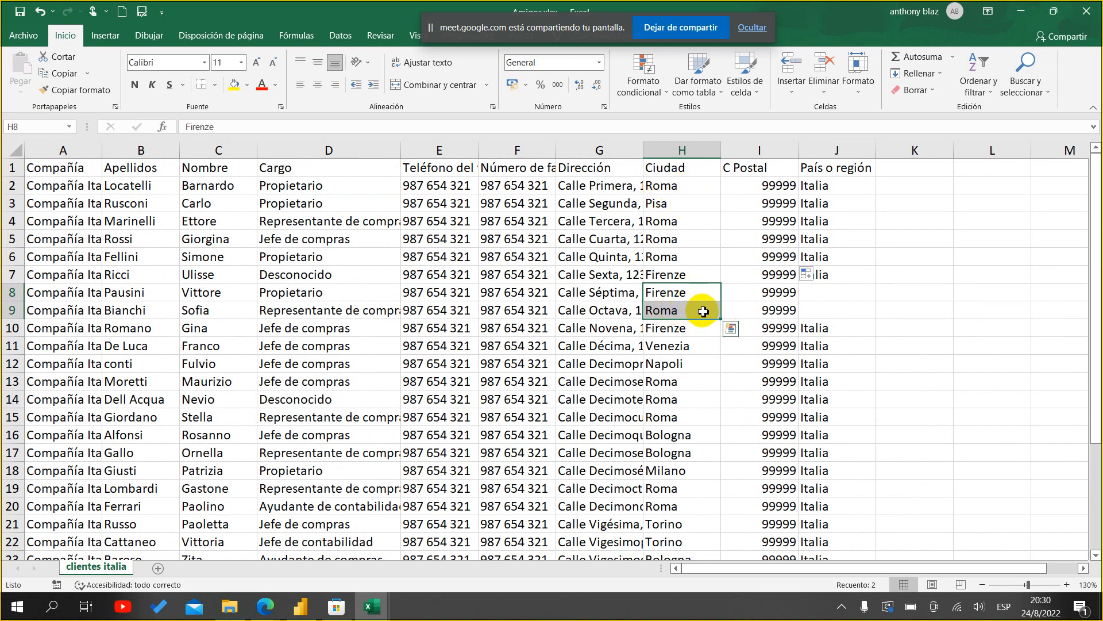
drag(673, 222, 851, 221)
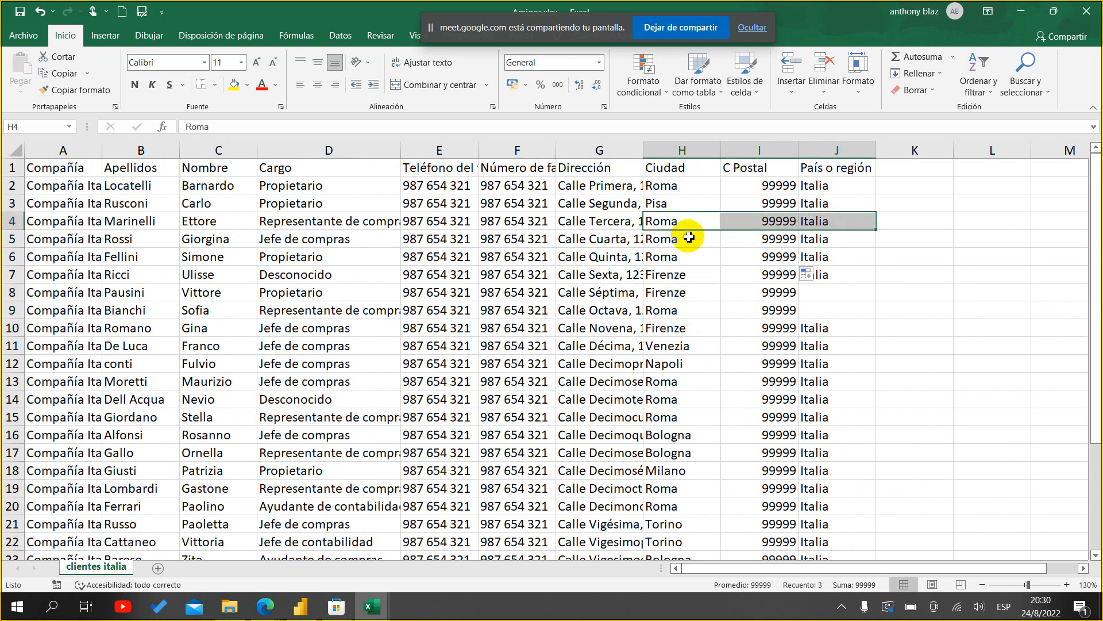
drag(854, 297, 854, 310)
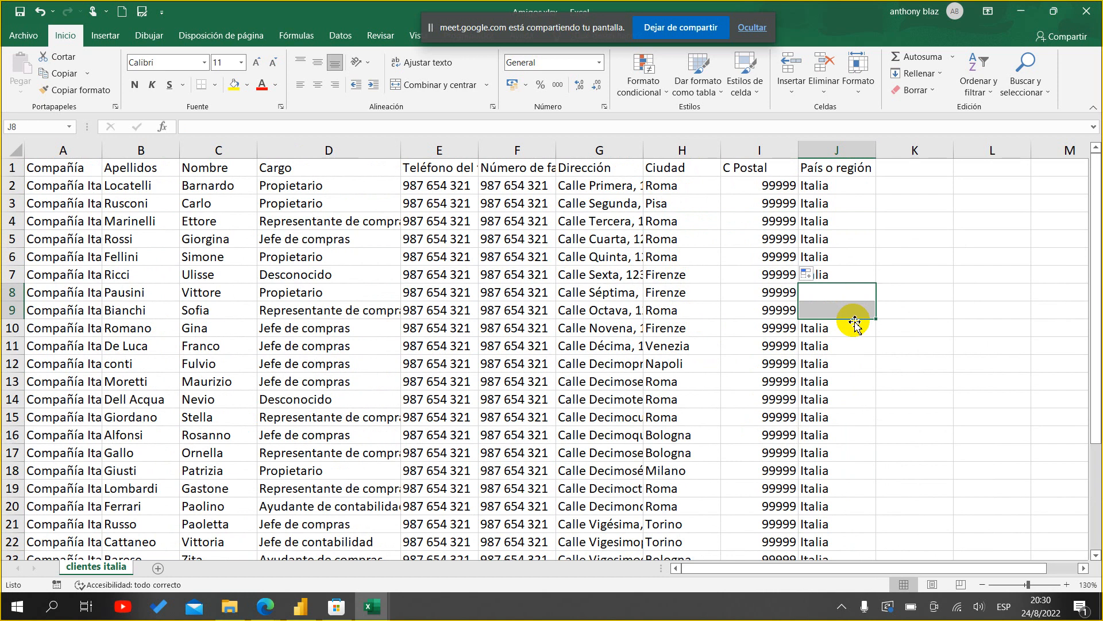
click(856, 292)
click(862, 275)
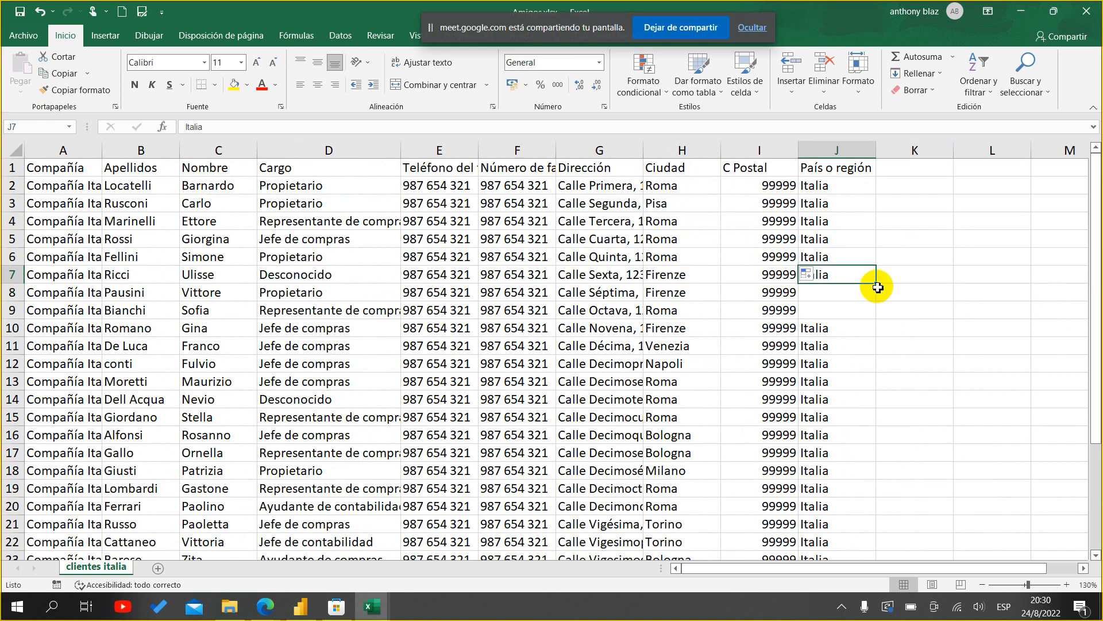
drag(877, 288, 878, 306)
- Fill the blank País o región cell in row 24 with Italia, copied from row 23, and review the list
scroll(874, 300, down, 8)
scroll(864, 289, up, 3)
scroll(864, 289, up, 3)
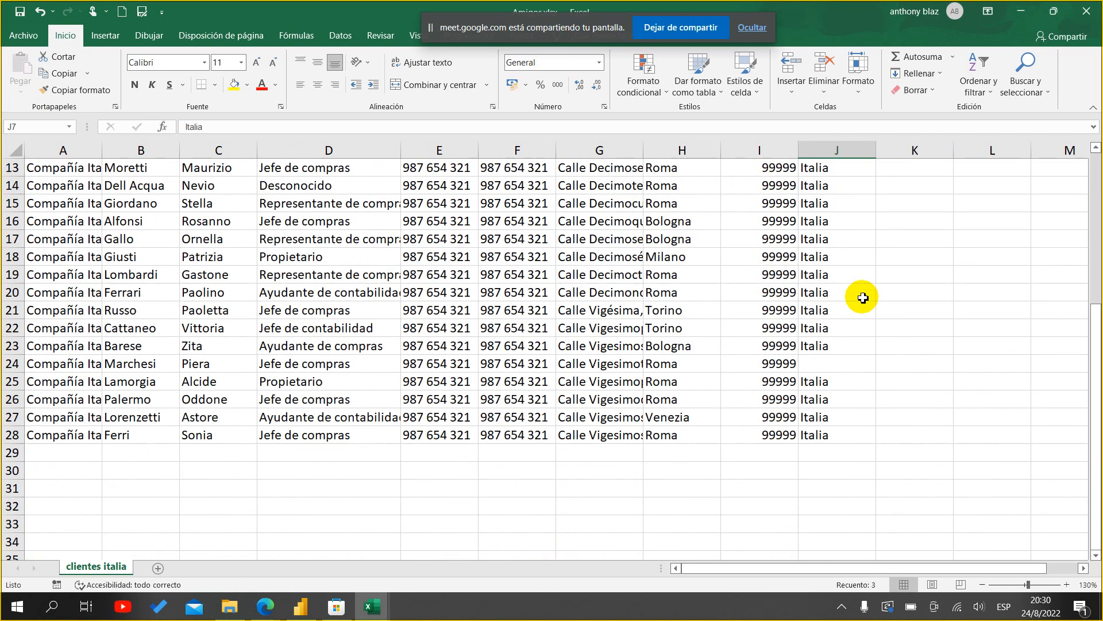
click(859, 345)
drag(876, 355, 871, 370)
scroll(849, 374, up, 4)
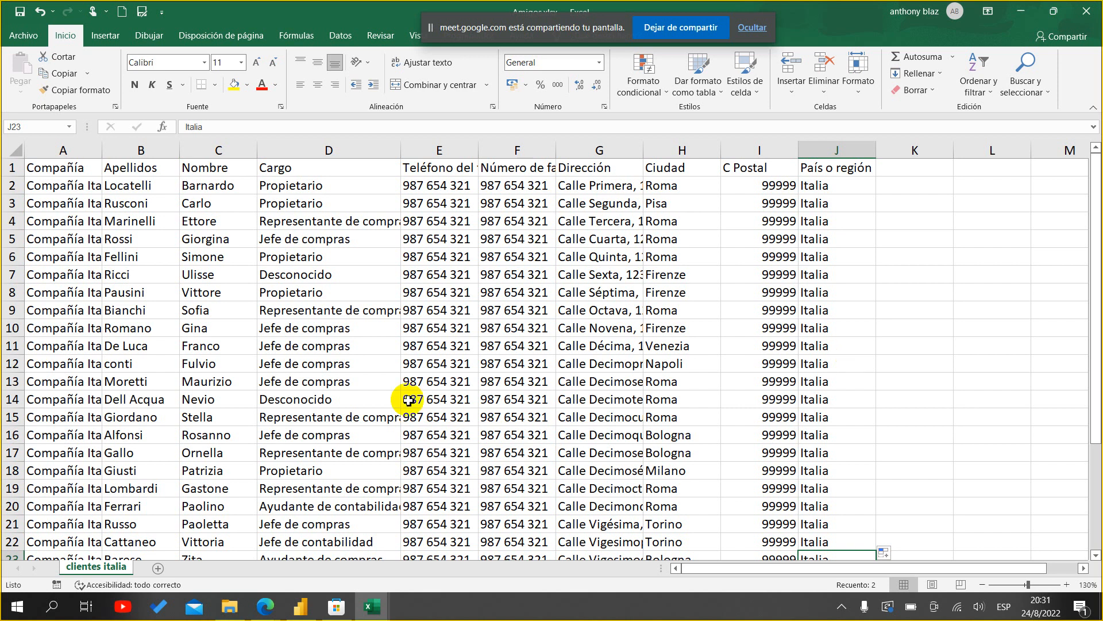
scroll(562, 377, down, 4)
scroll(560, 378, up, 4)
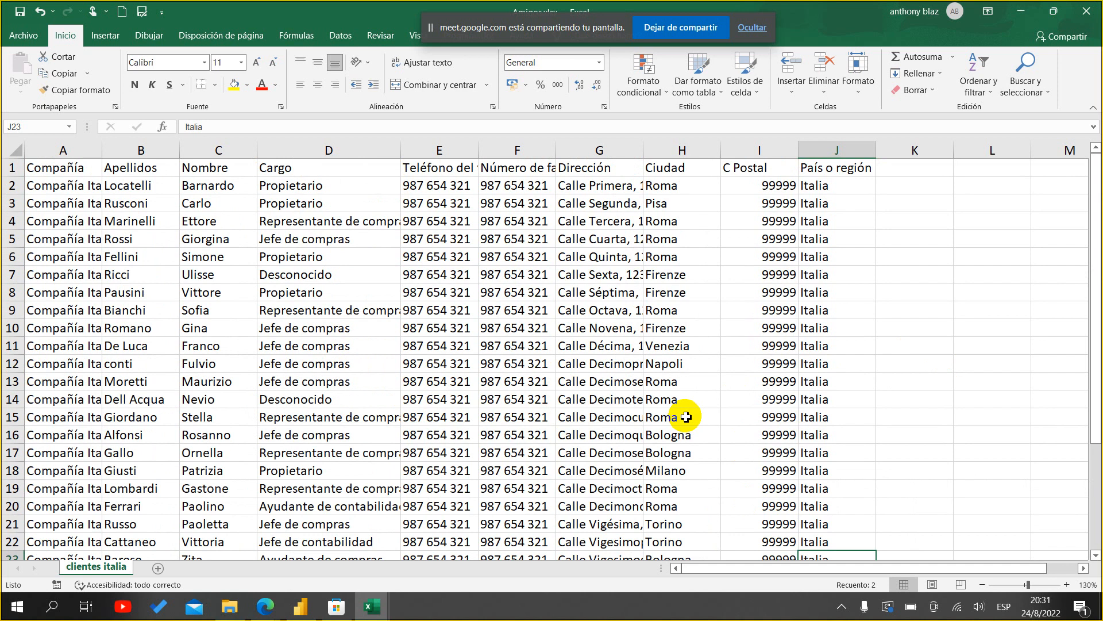
- Widen the Teléfono del trabajo and Número de fax columns equally and check individual cells in both
drag(463, 146, 569, 150)
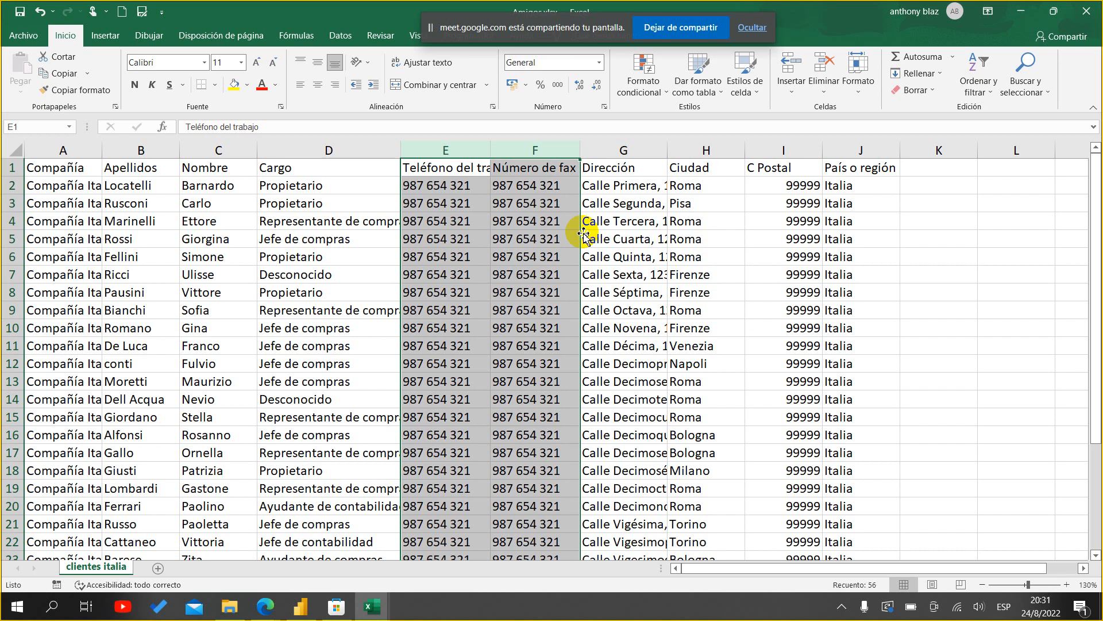
click(552, 256)
click(549, 290)
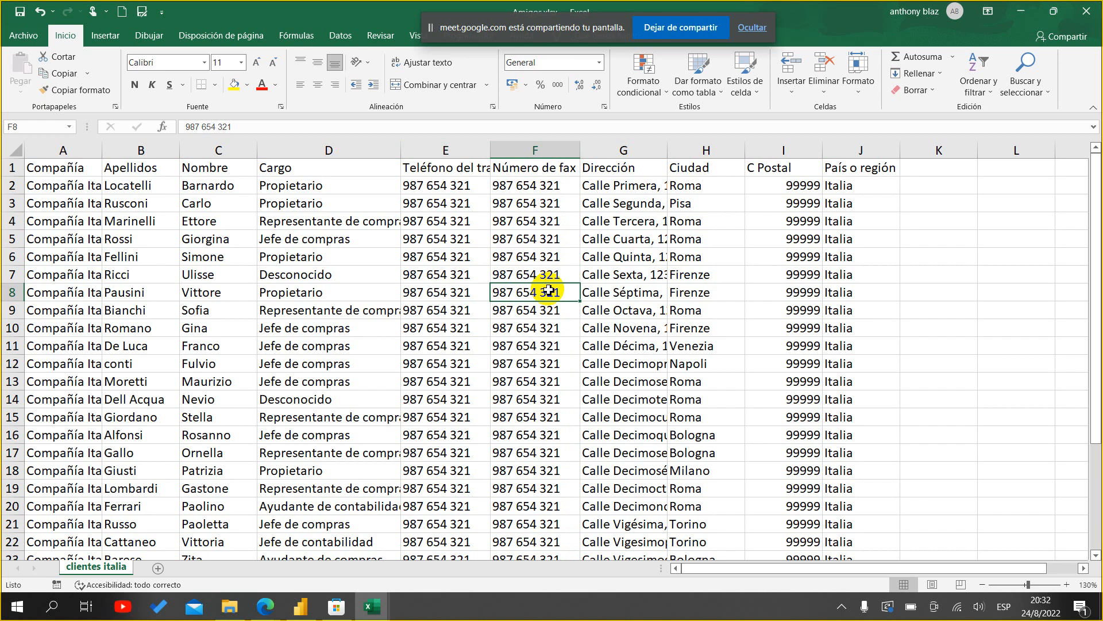
click(454, 274)
click(477, 396)
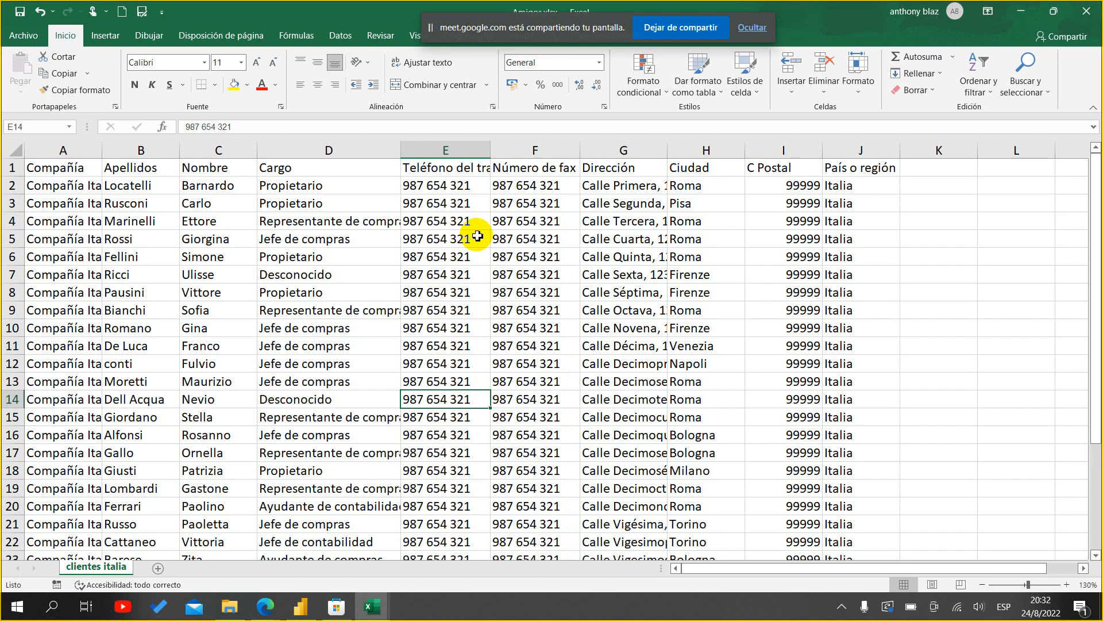
click(467, 172)
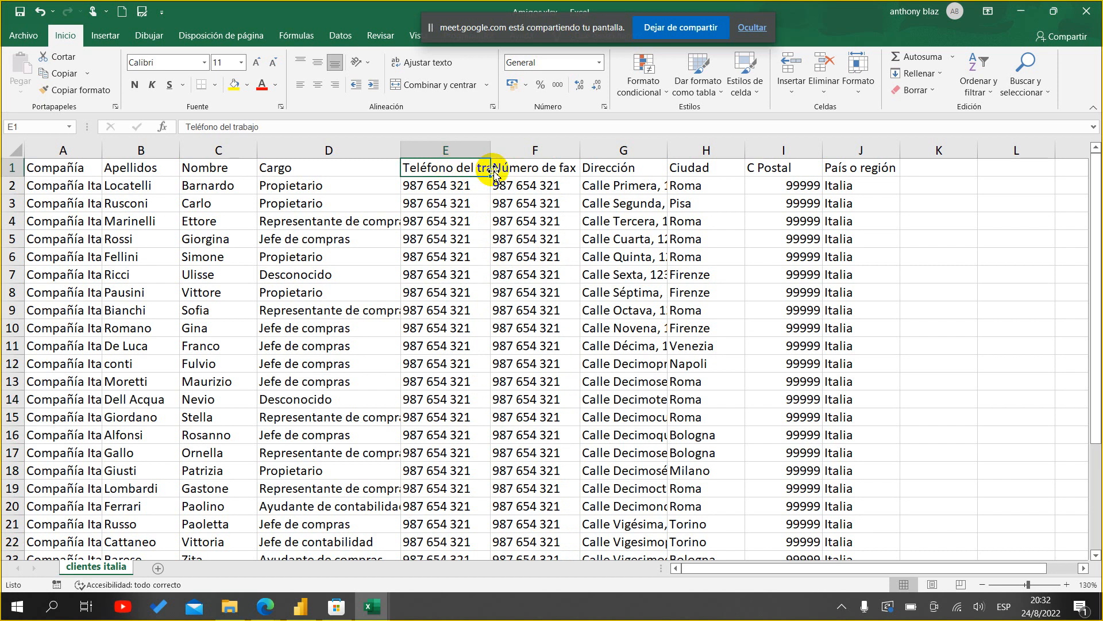
click(526, 194)
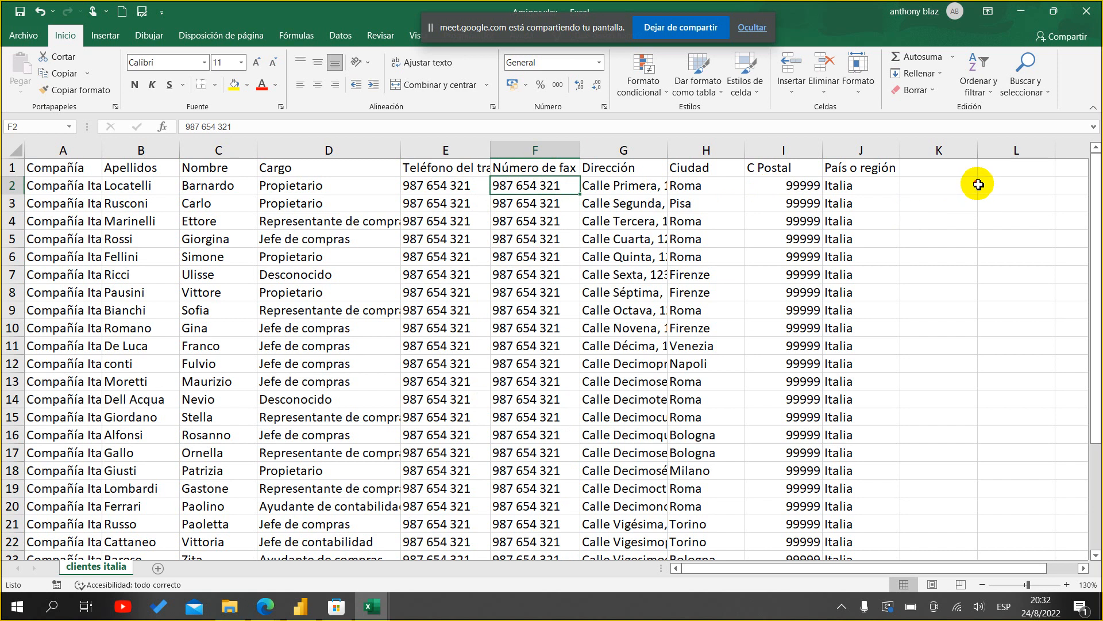
- Test whether the first work phone value is numeric with the formula =+E2*3 in cell L2, and delete the formula
drag(980, 186, 937, 185)
click(1033, 185)
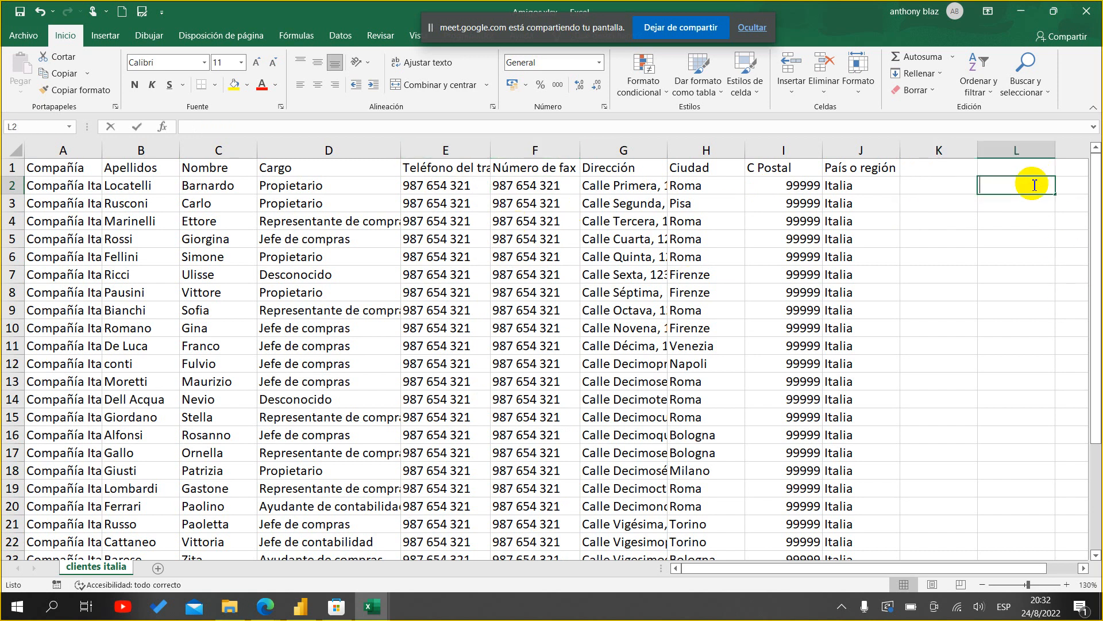
text(+)
click(475, 189)
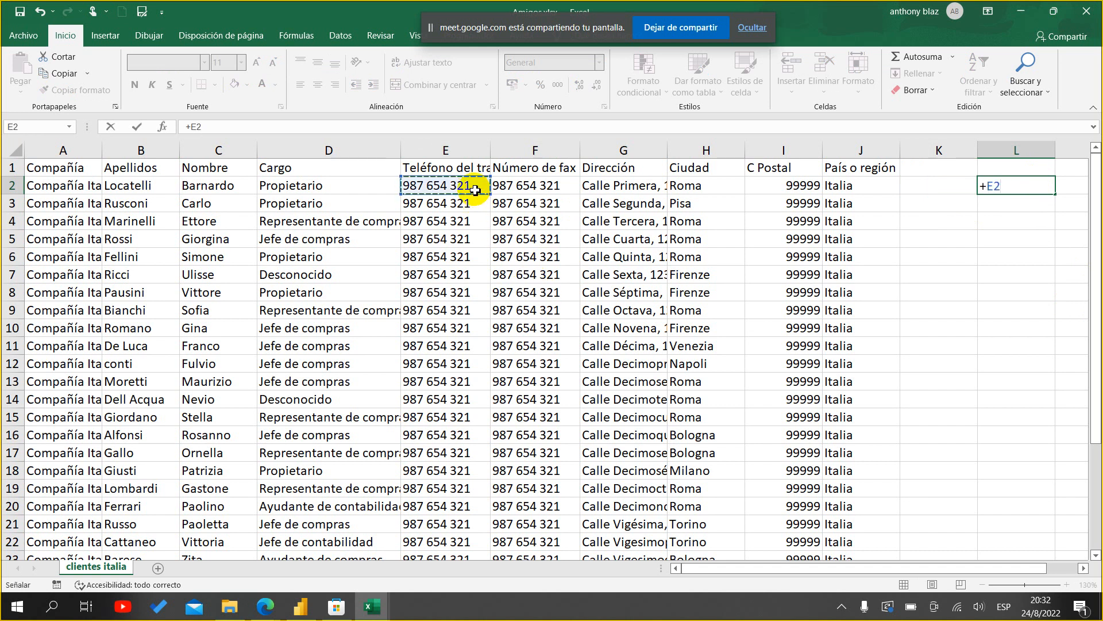
text(*2)
key(Return)
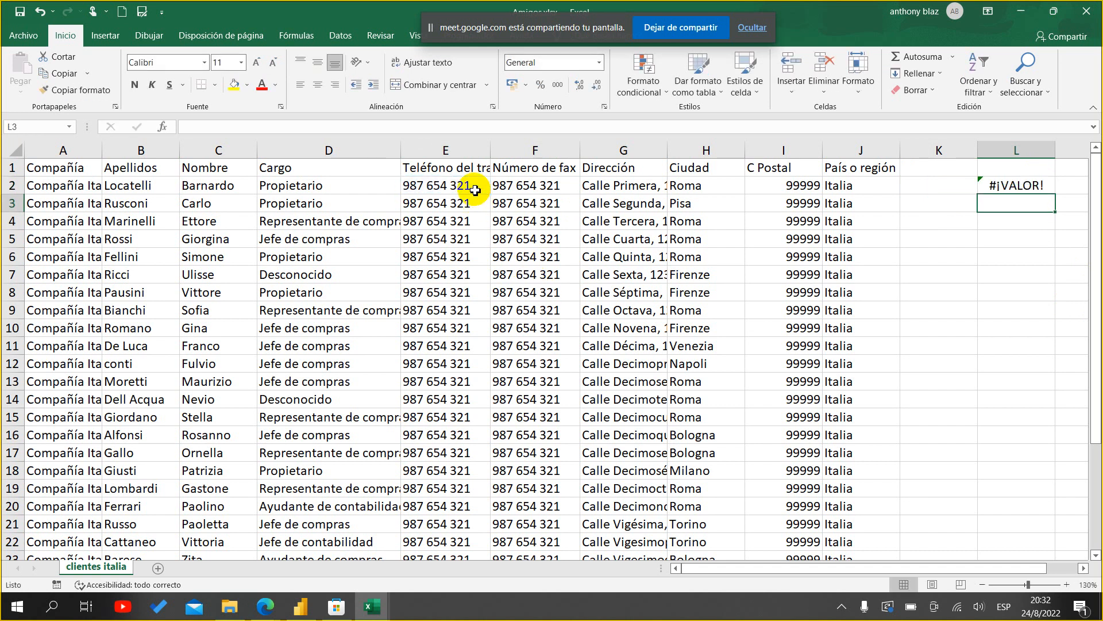
click(1029, 185)
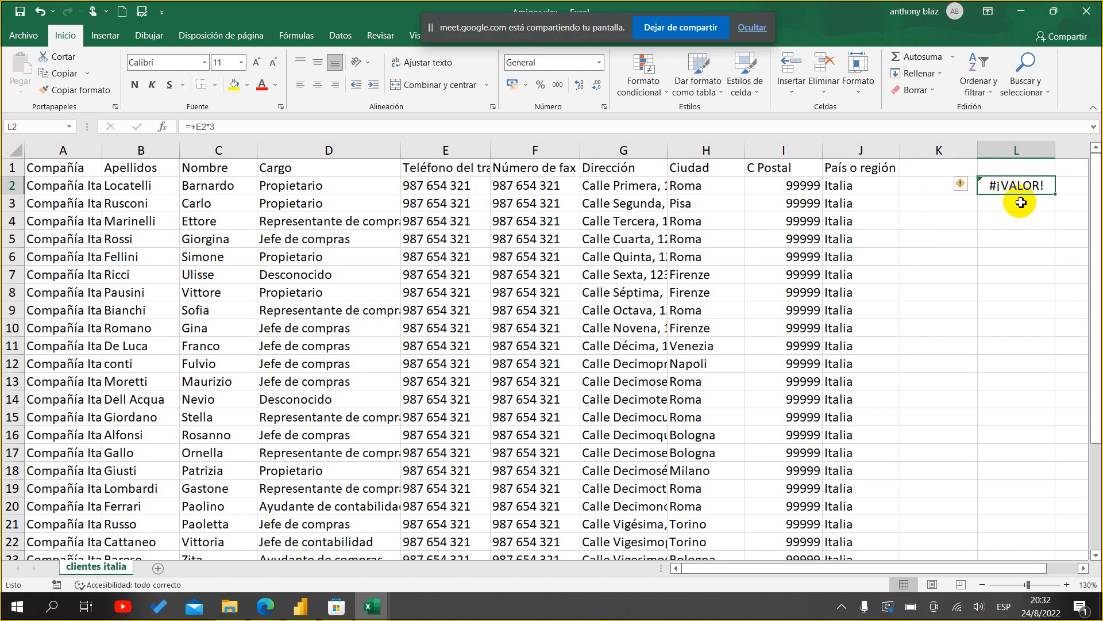
key(Delete)
- Review the work phone and fax values from row 2 down to the last record
drag(454, 185, 569, 589)
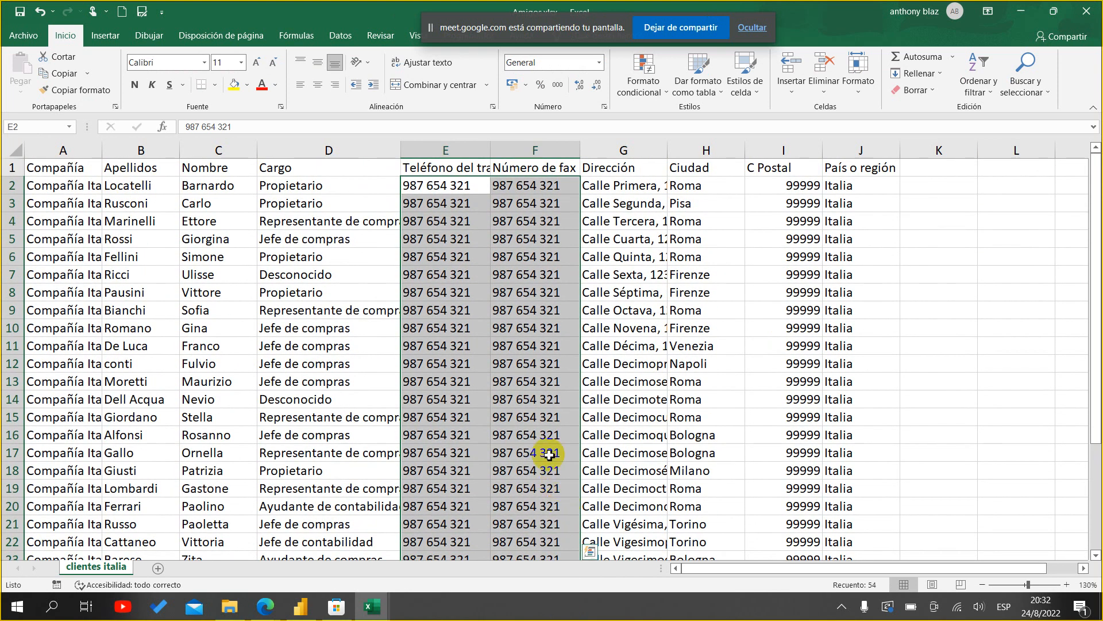
click(518, 293)
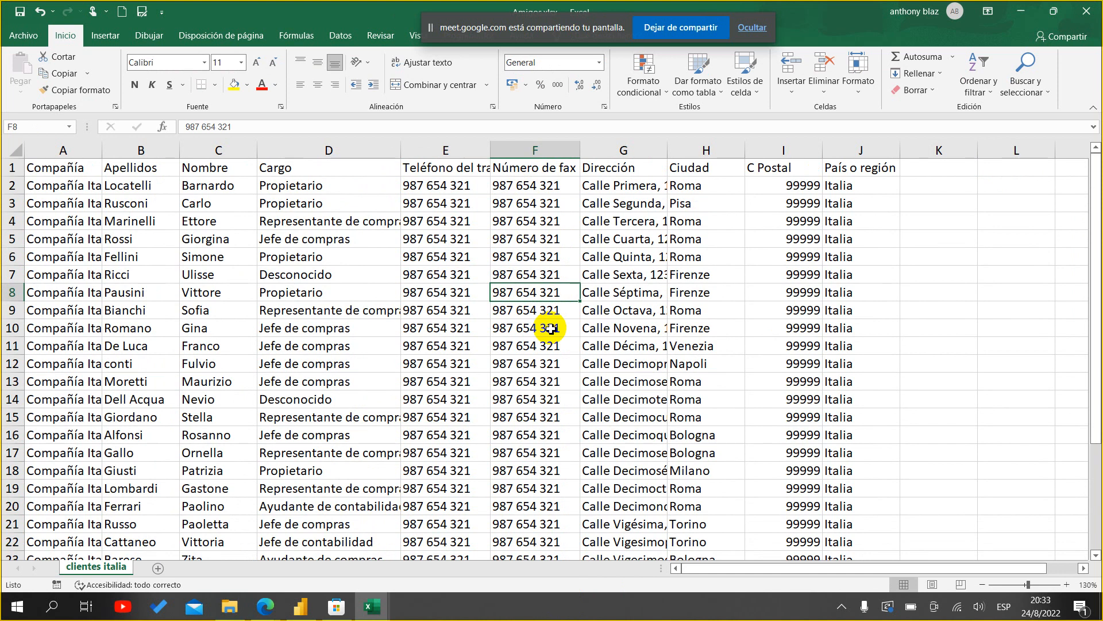
click(463, 192)
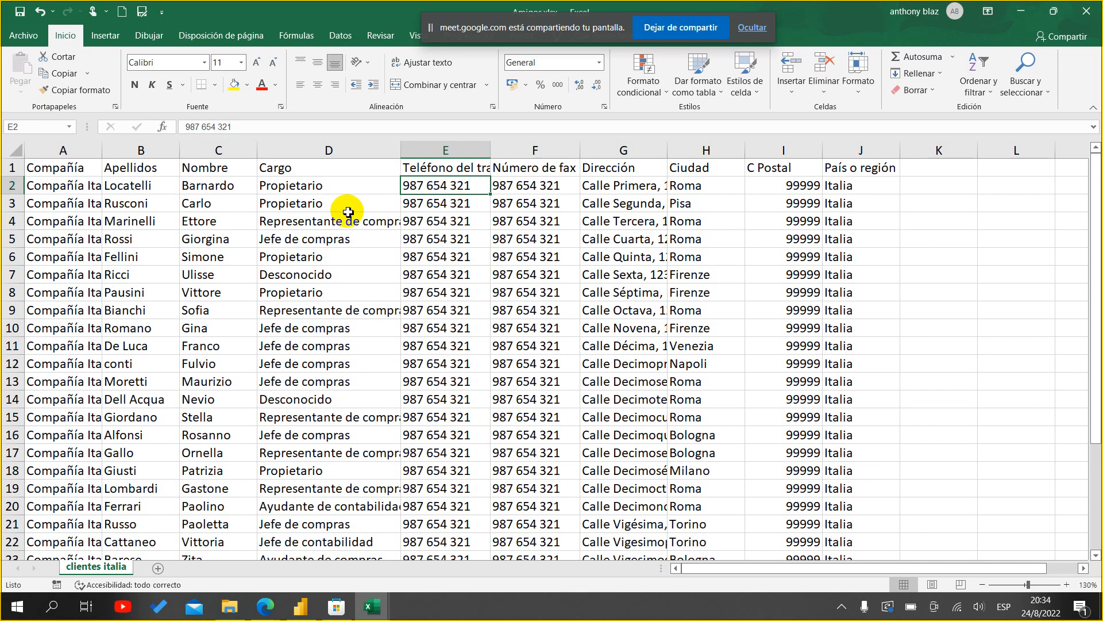
- Examine the Cargo column entries, including the one in row 7, and look through the whole customer list
click(361, 186)
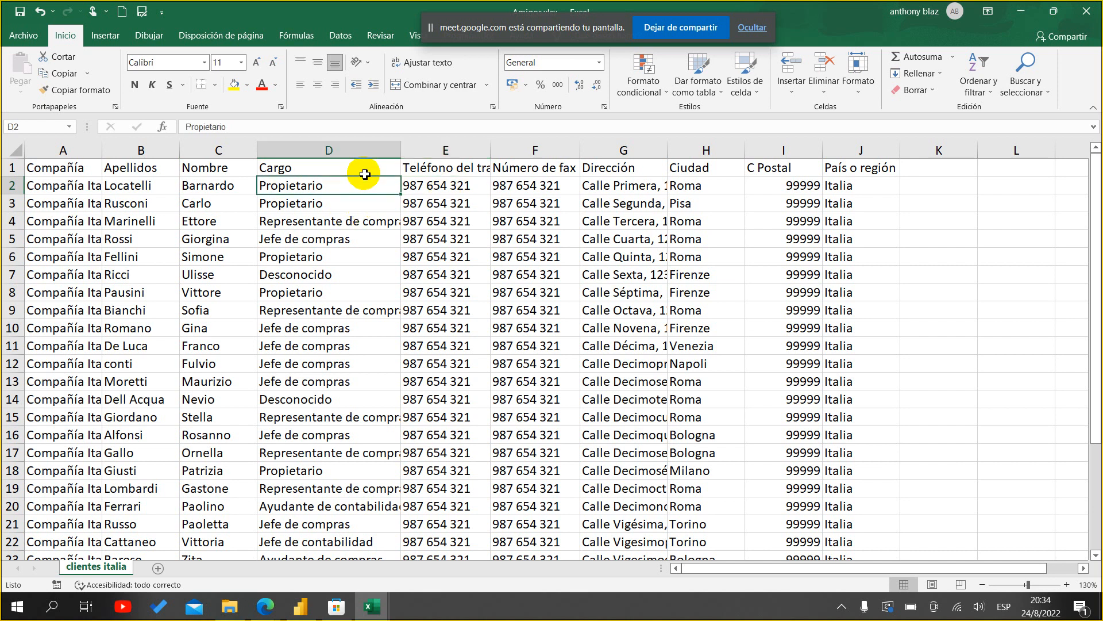
drag(364, 167, 368, 474)
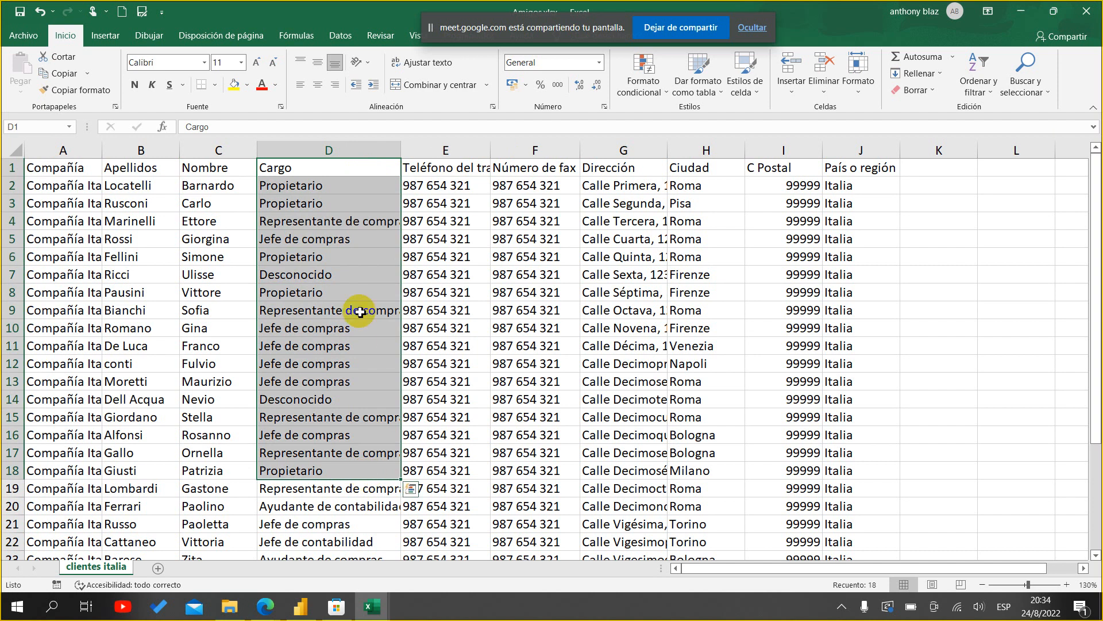
click(344, 187)
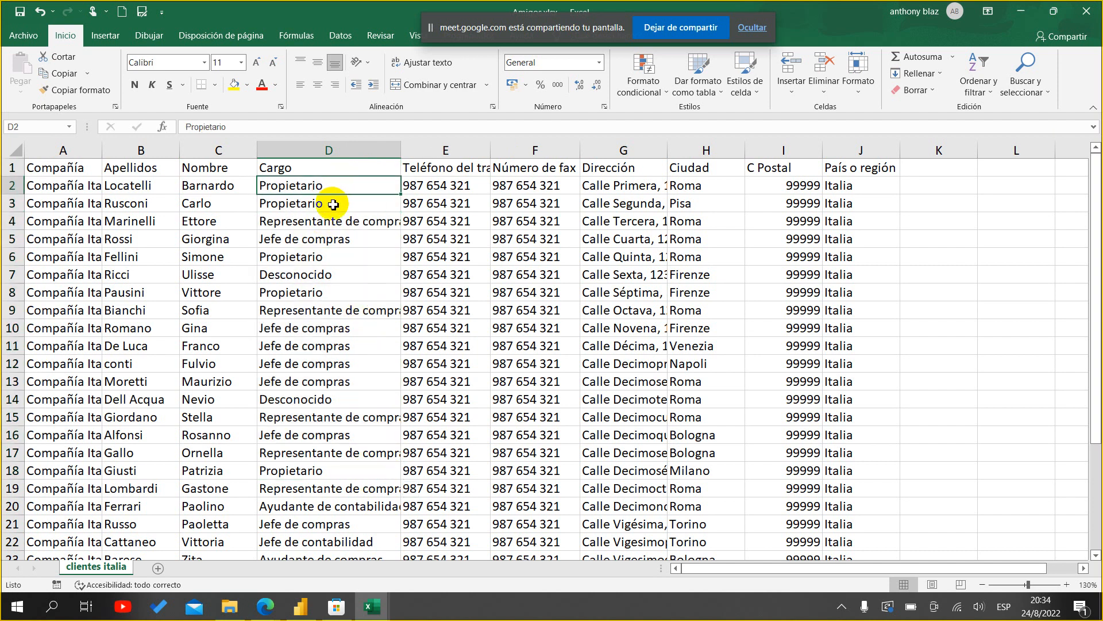
scroll(336, 287, down, 2)
scroll(347, 521, up, 2)
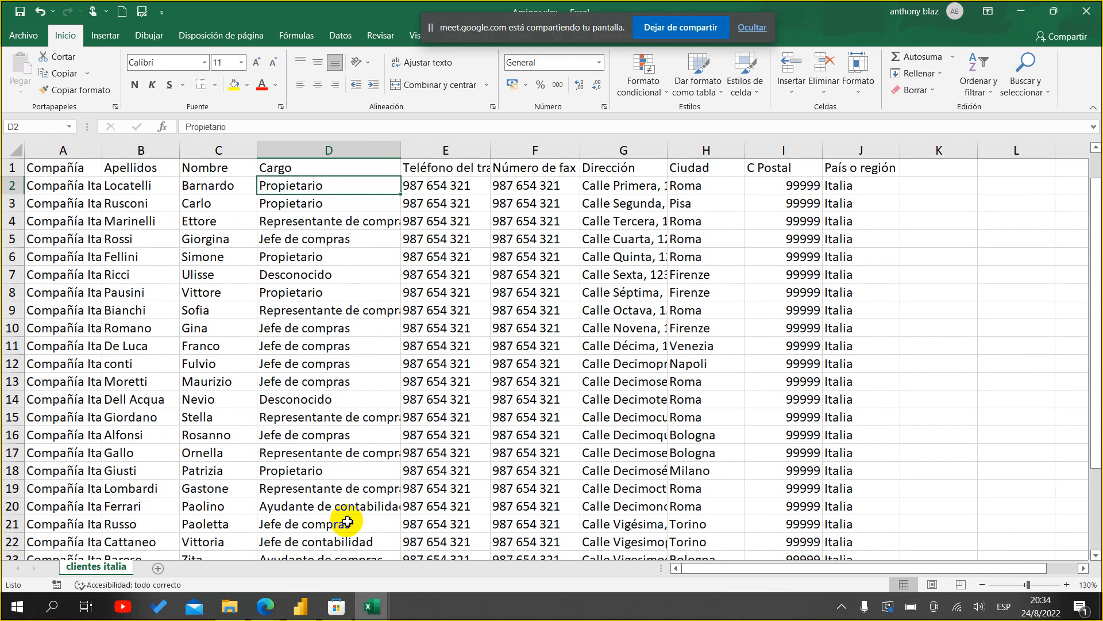
click(365, 205)
click(342, 279)
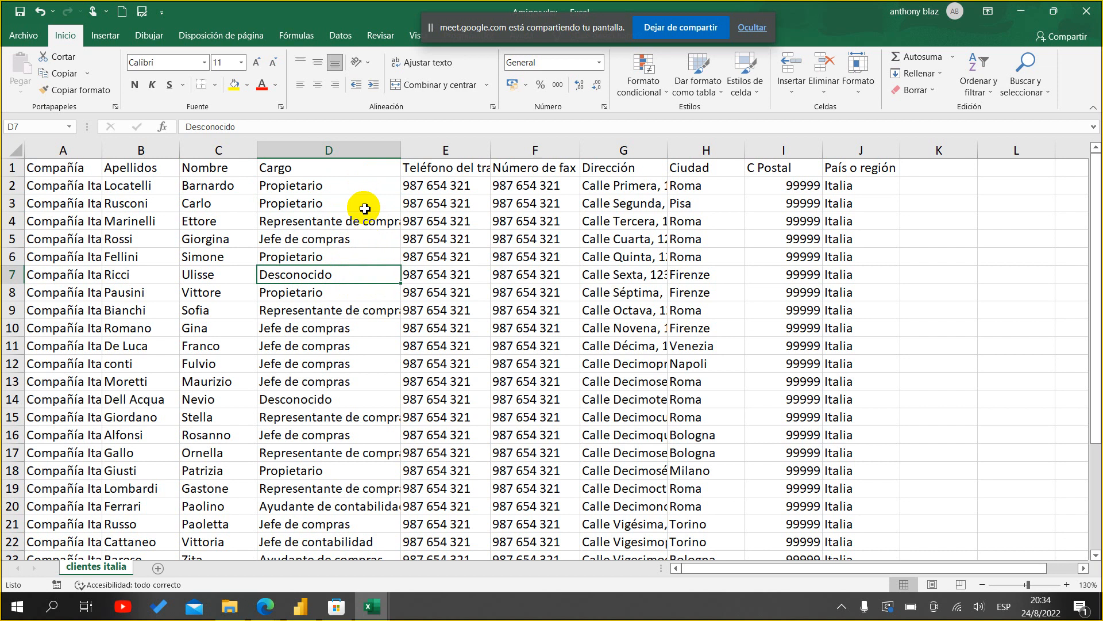
click(438, 190)
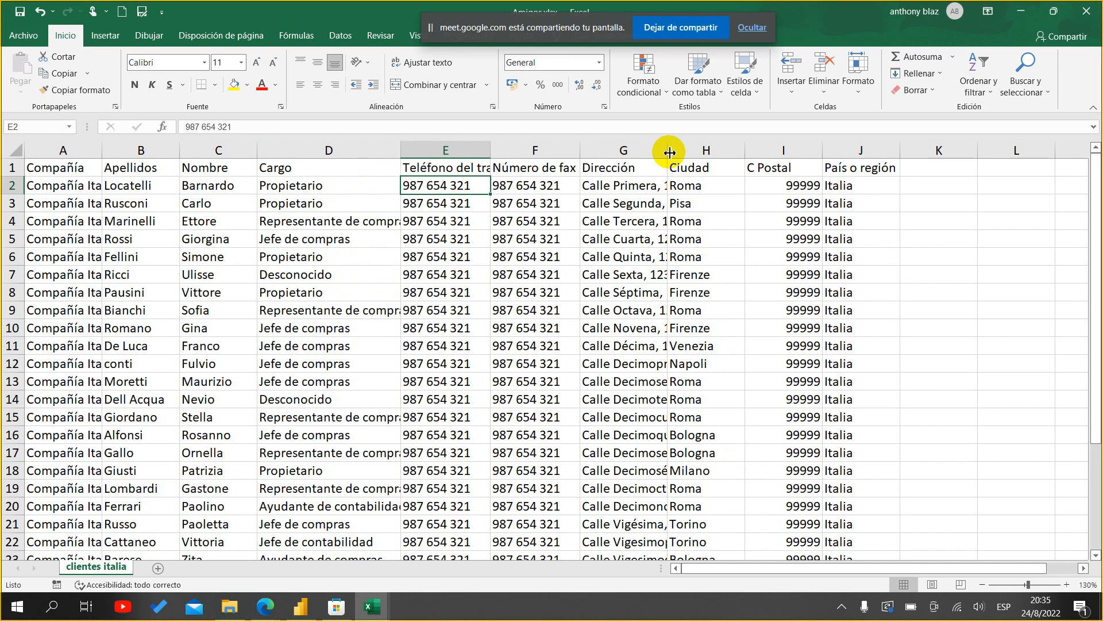
scroll(624, 355, down, 11)
scroll(624, 355, up, 11)
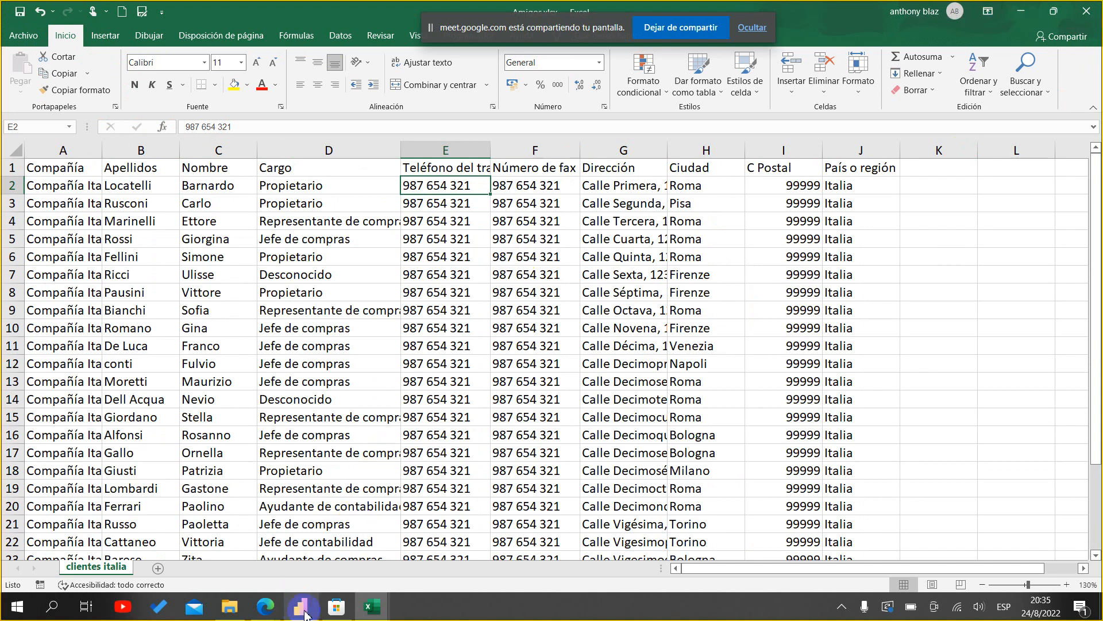
- Close the Amigos workbook and switch to Power BI Desktop
mouse_move(302, 608)
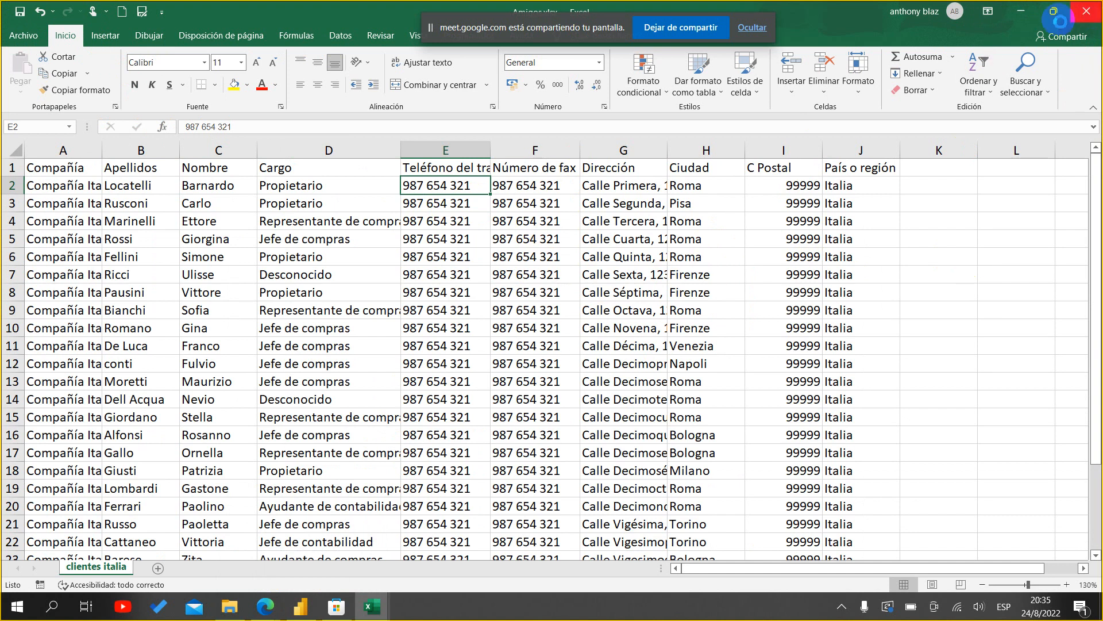
click(1087, 10)
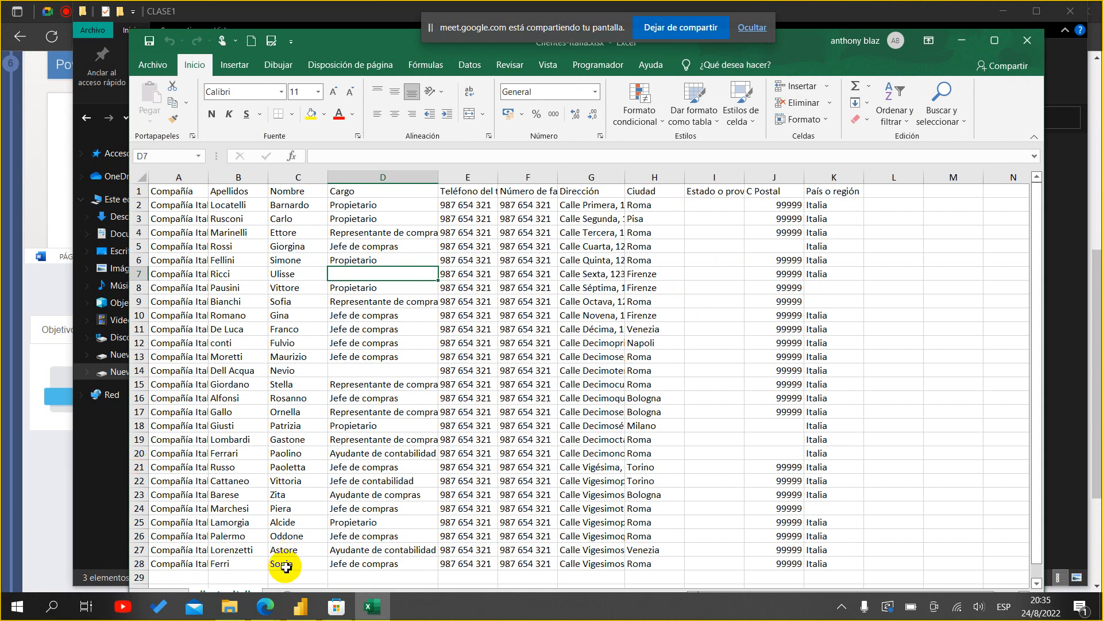
click(300, 607)
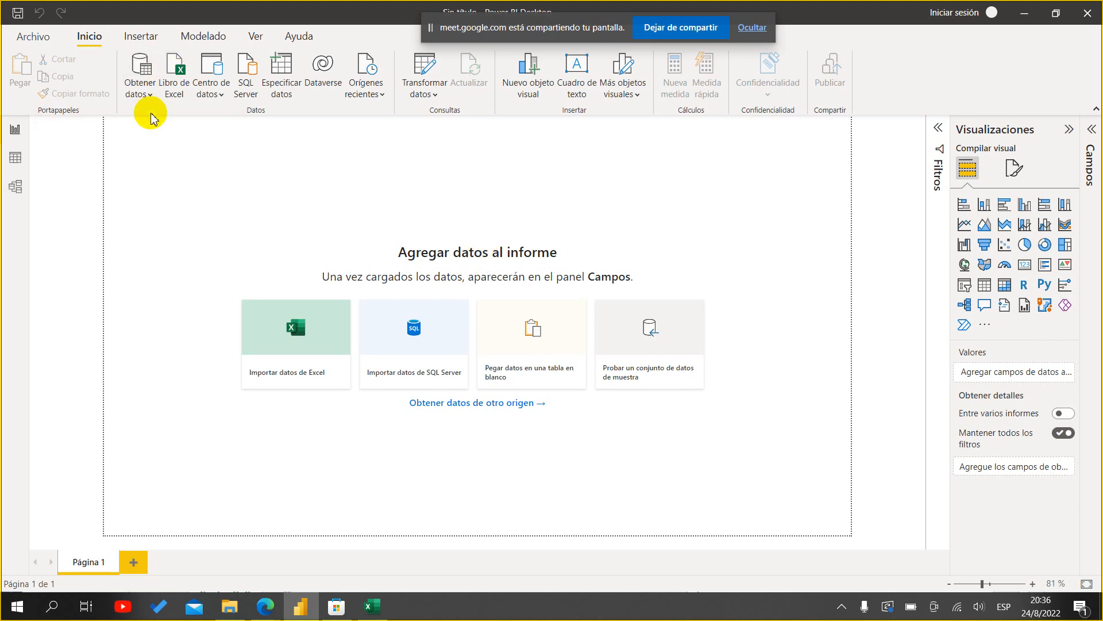
- Open the complete Obtener datos list of data sources for the empty report
click(89, 41)
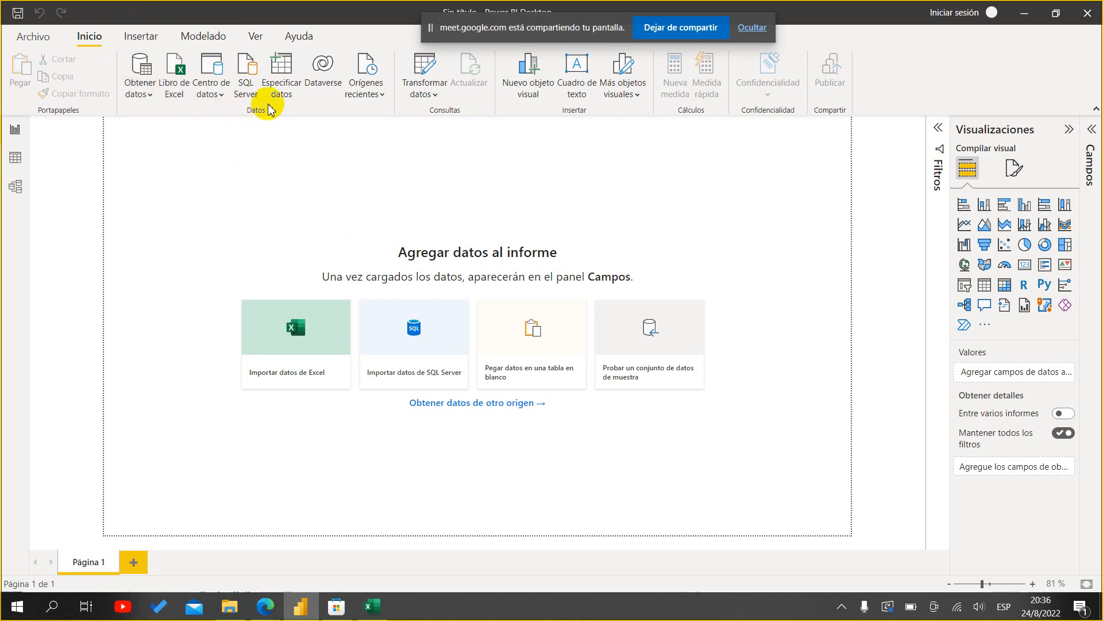
click(149, 97)
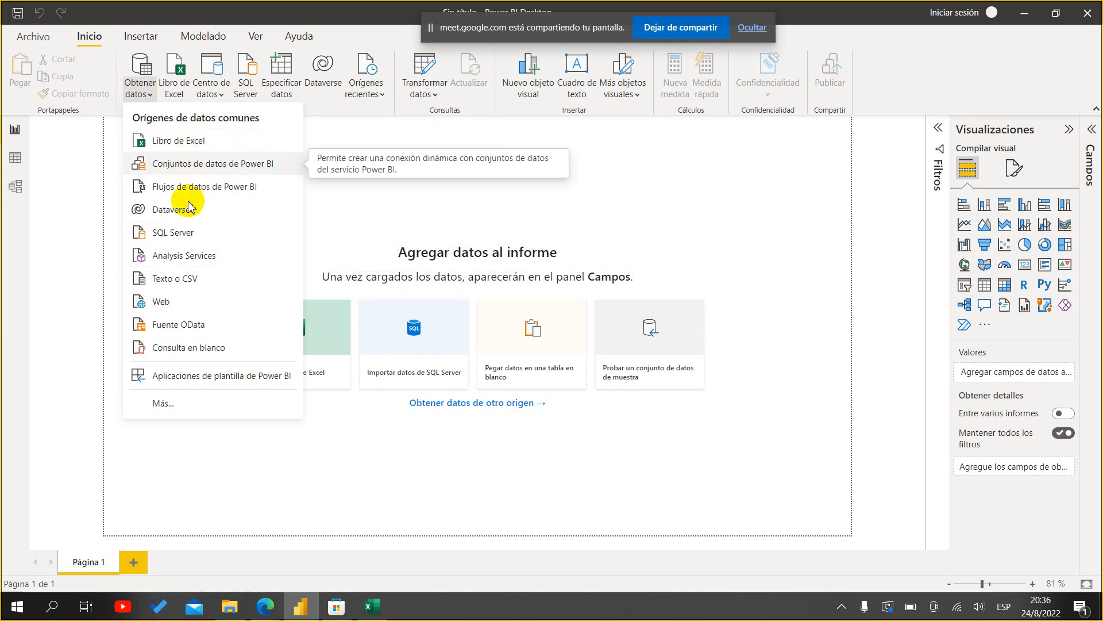
click(180, 409)
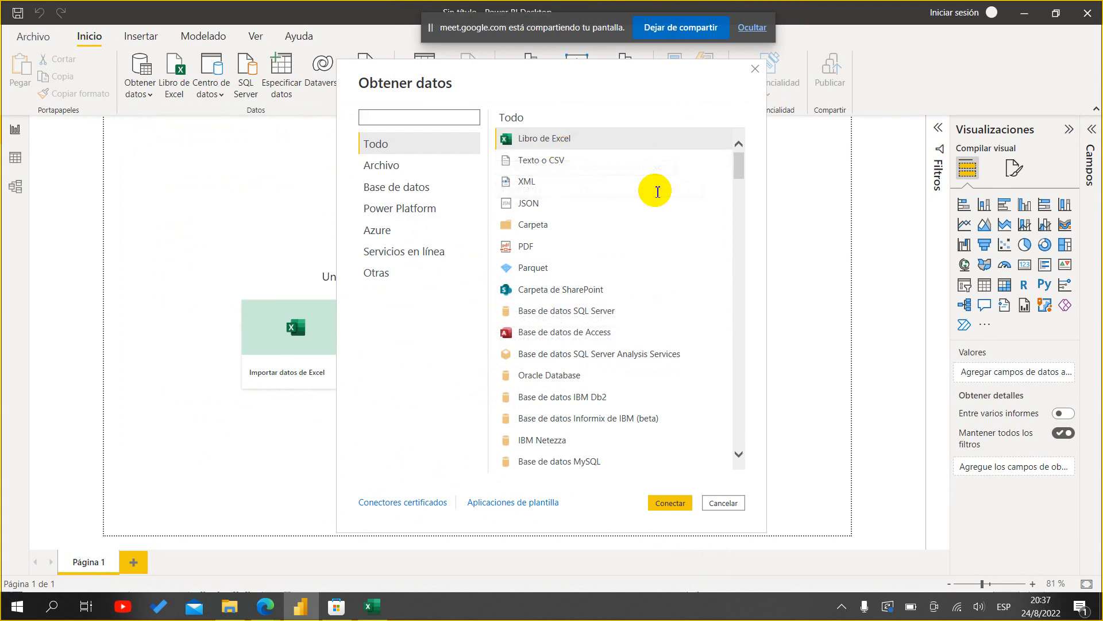
- Examine the available connectors across the full list of data sources and select Asana (beta)
scroll(653, 190, down, 10)
scroll(656, 195, down, 12)
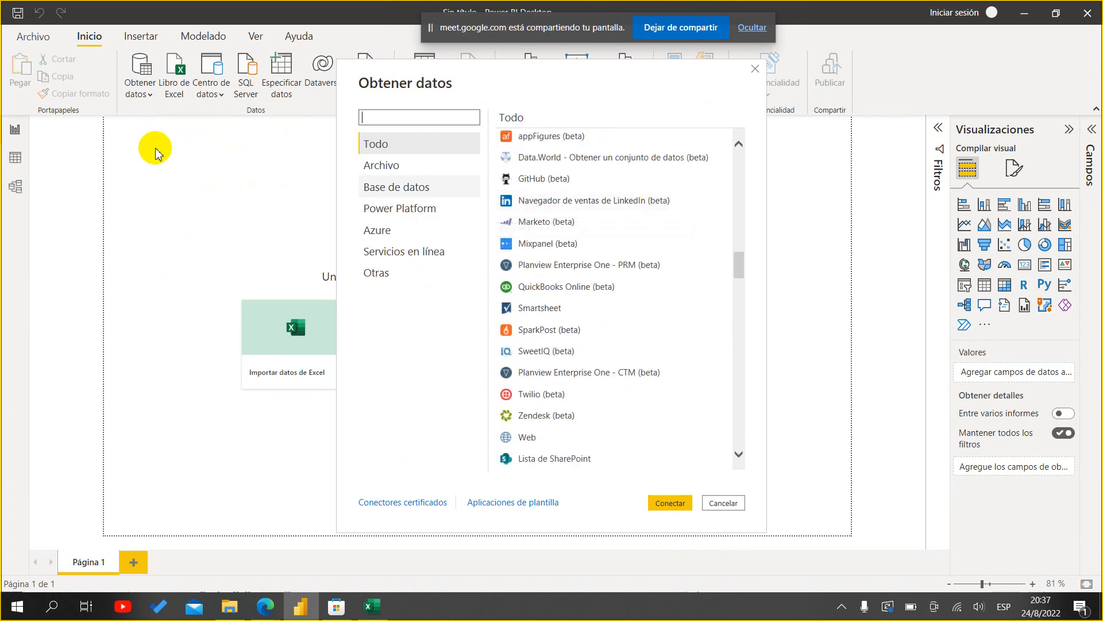
scroll(630, 319, down, 12)
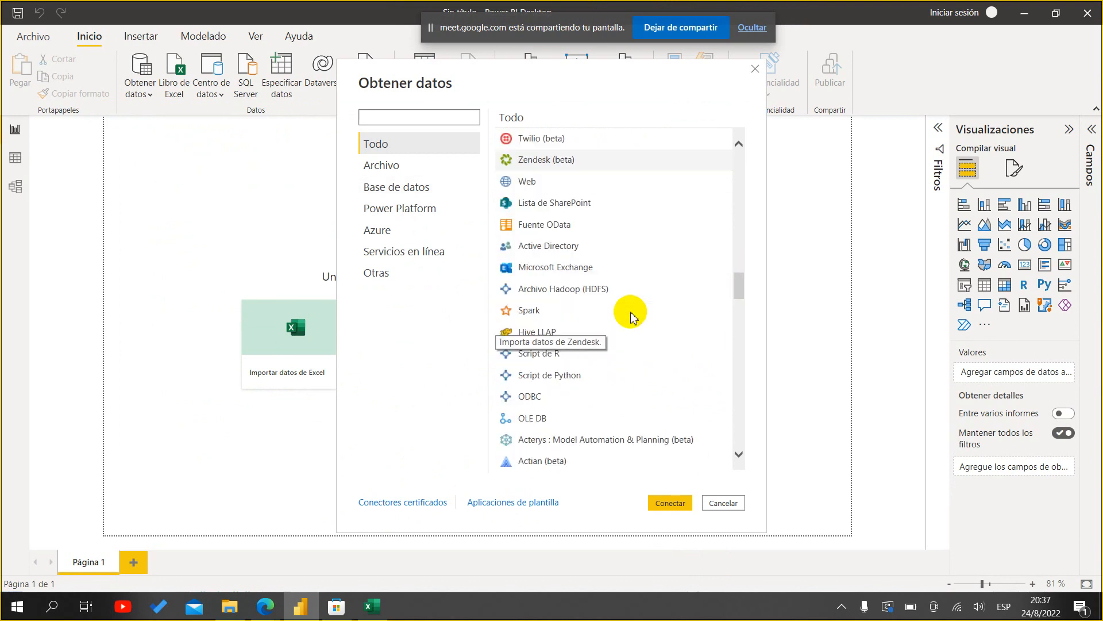
scroll(632, 310, down, 7)
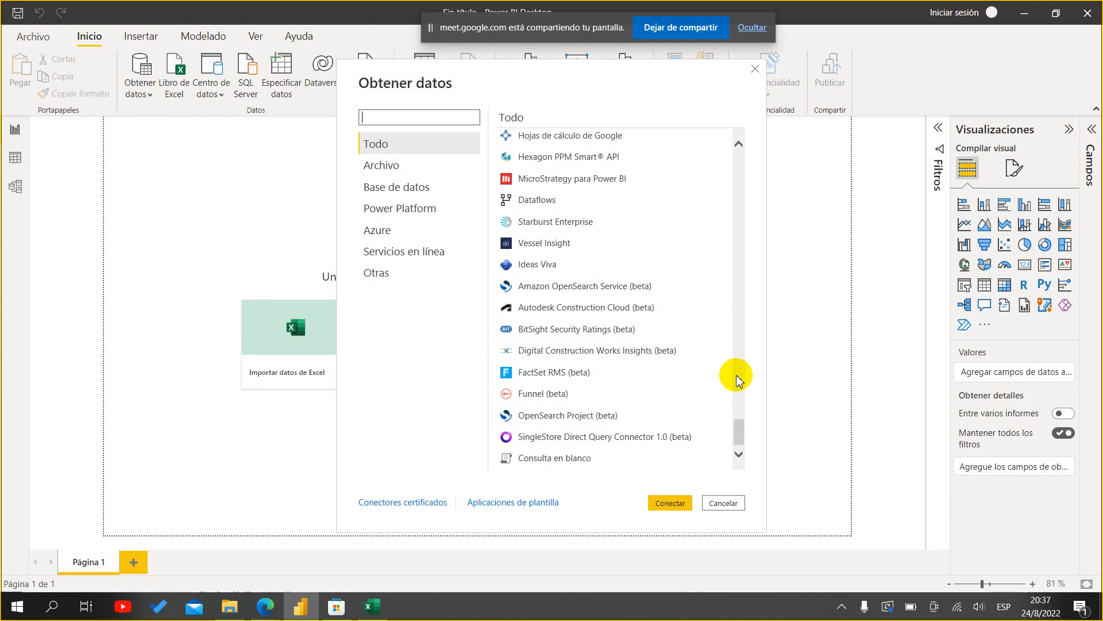
scroll(613, 320, up, 4)
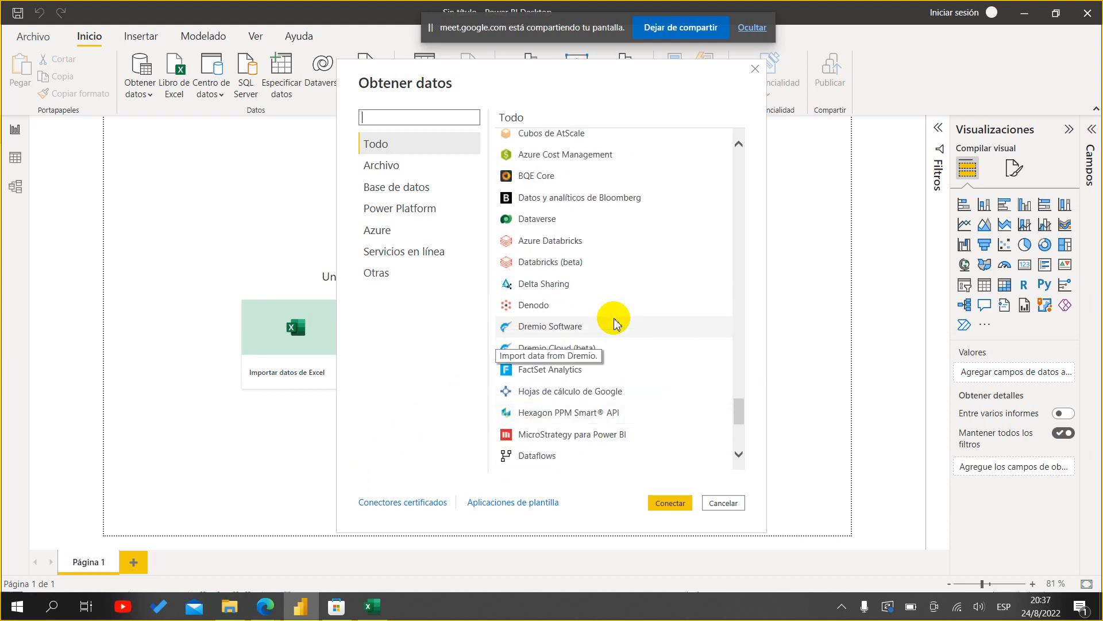
scroll(614, 321, up, 1)
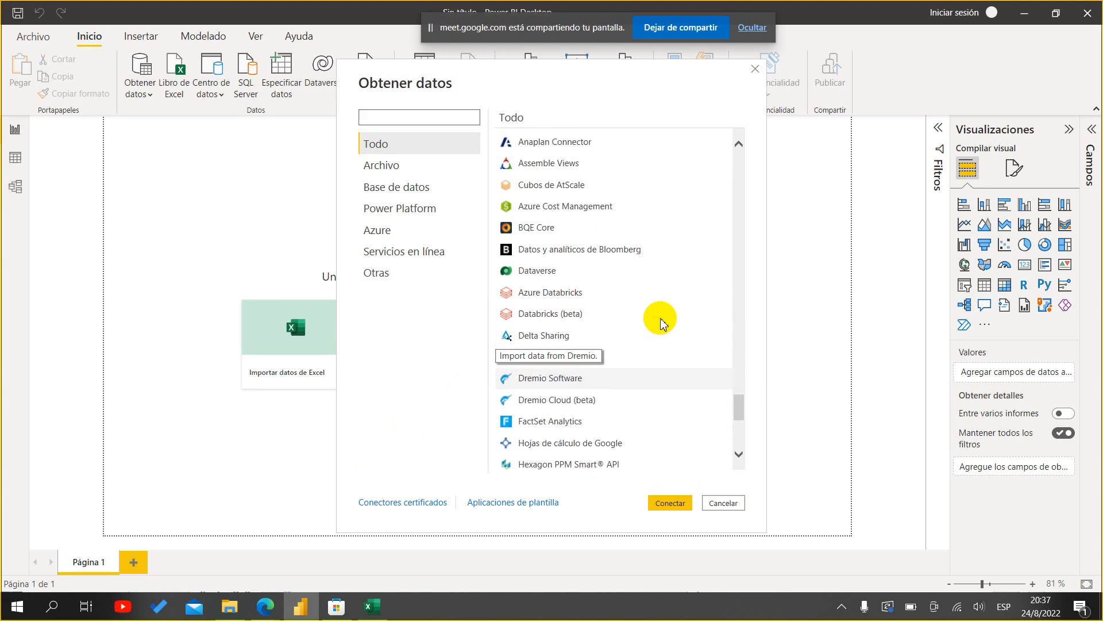
scroll(660, 322, up, 7)
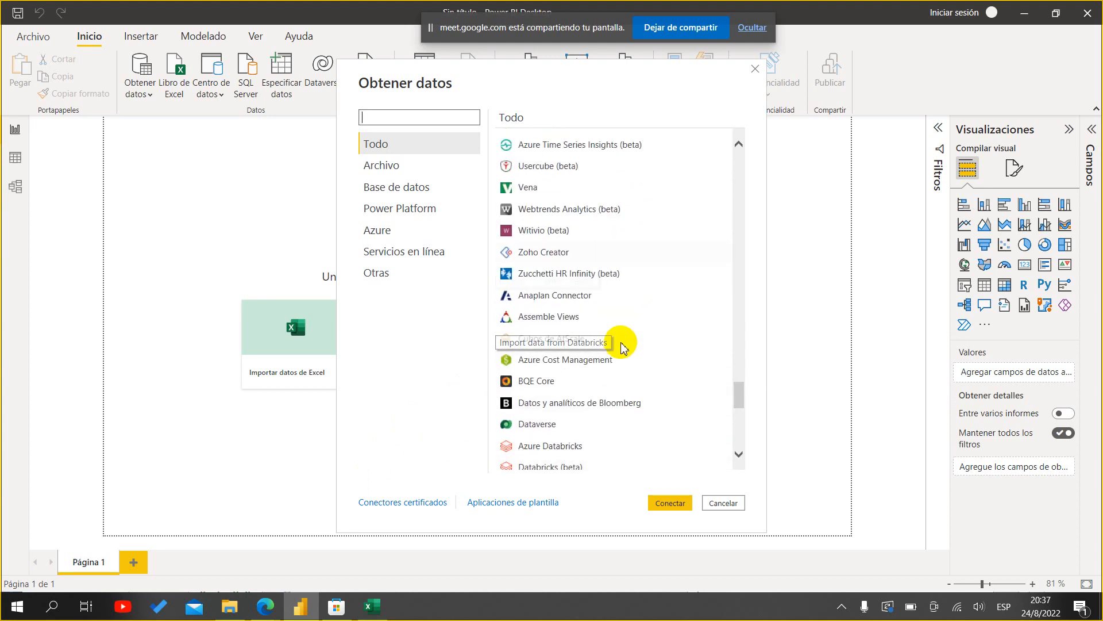
scroll(560, 275, up, 10)
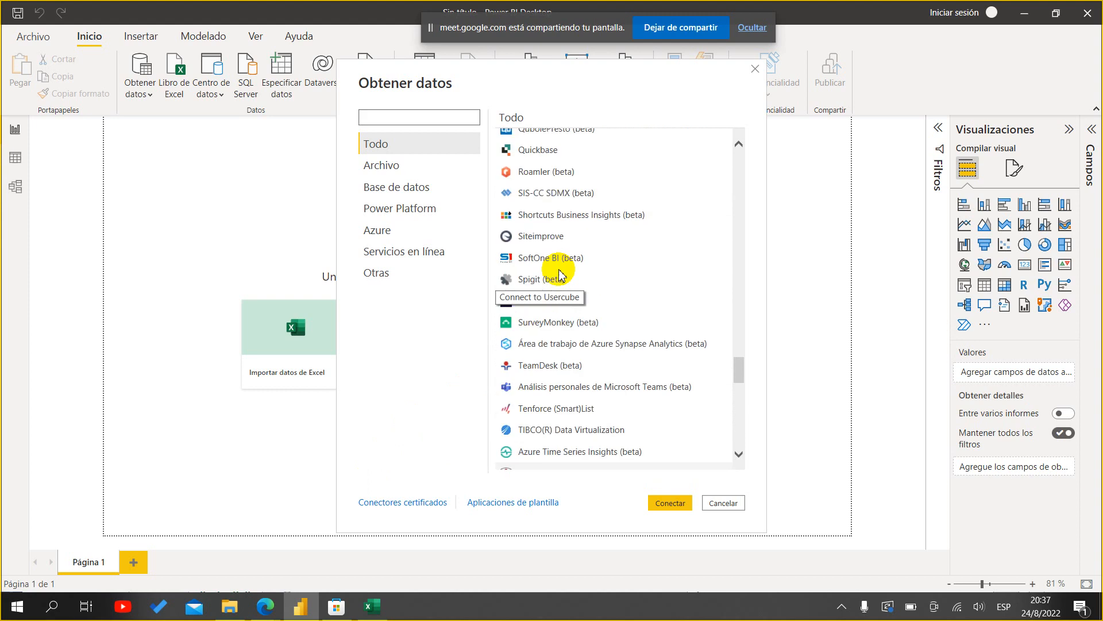
scroll(560, 274, up, 4)
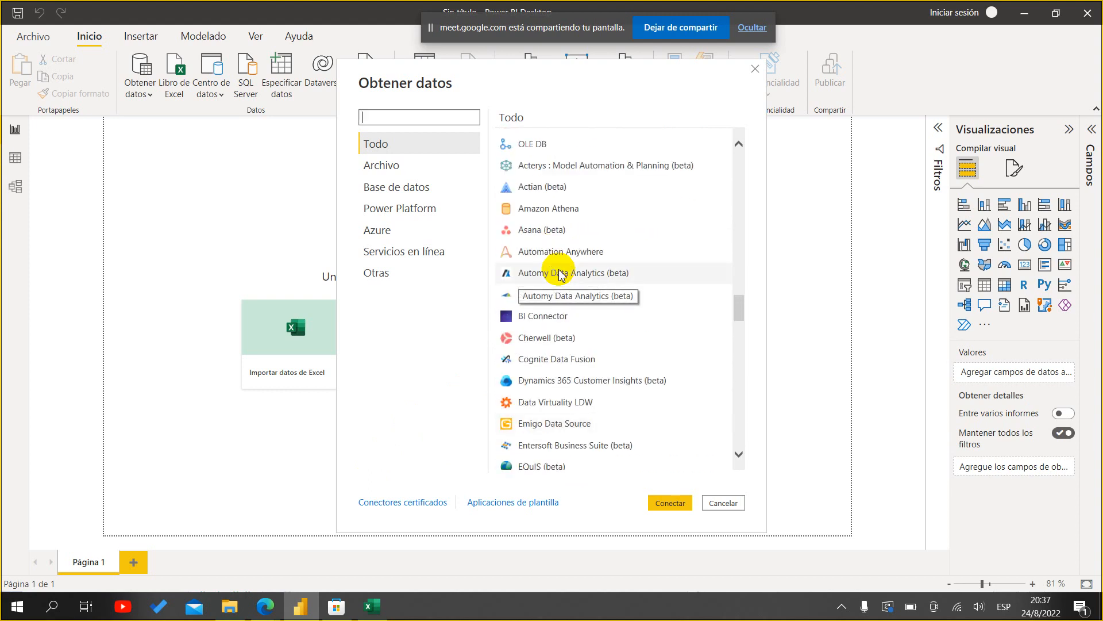
scroll(561, 275, up, 2)
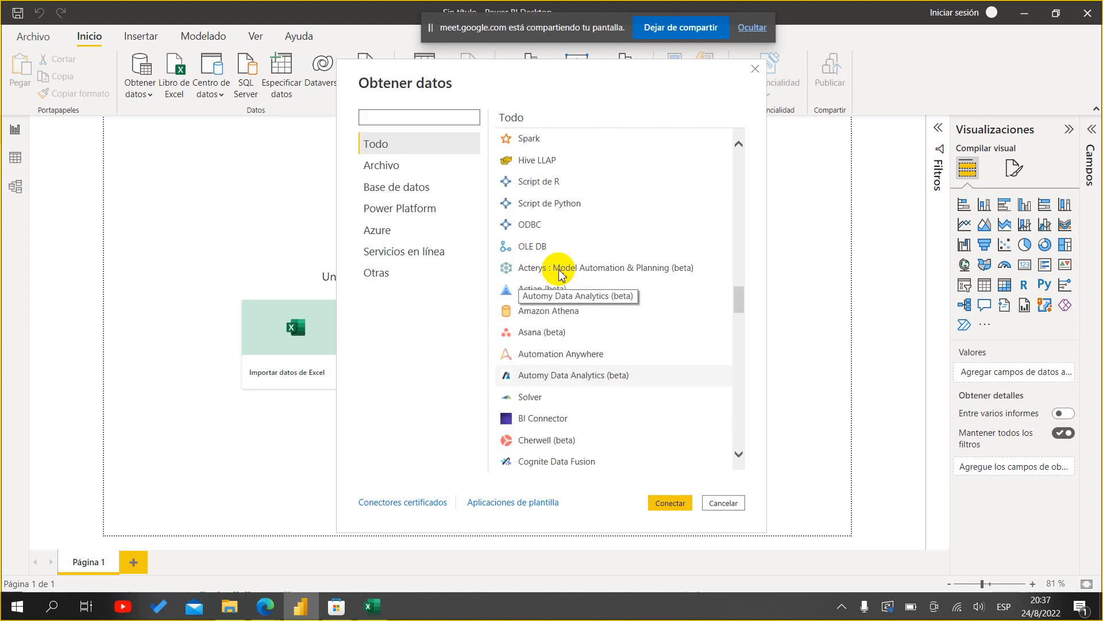
click(580, 340)
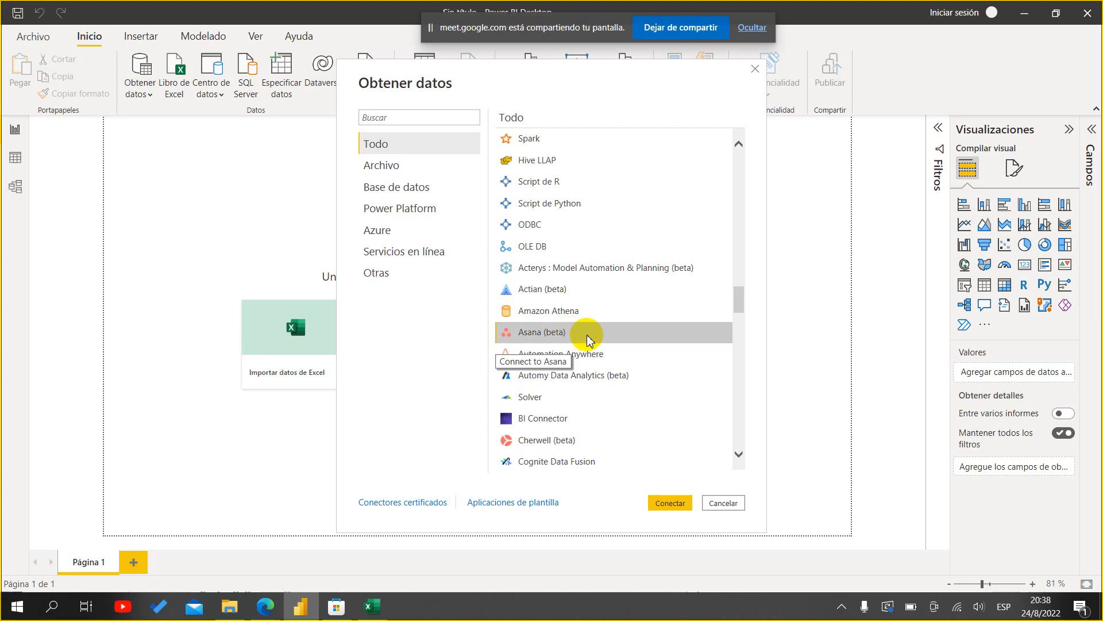
- Examine the remaining connectors in the full Obtener datos list, down to Consulta en blanco
click(679, 507)
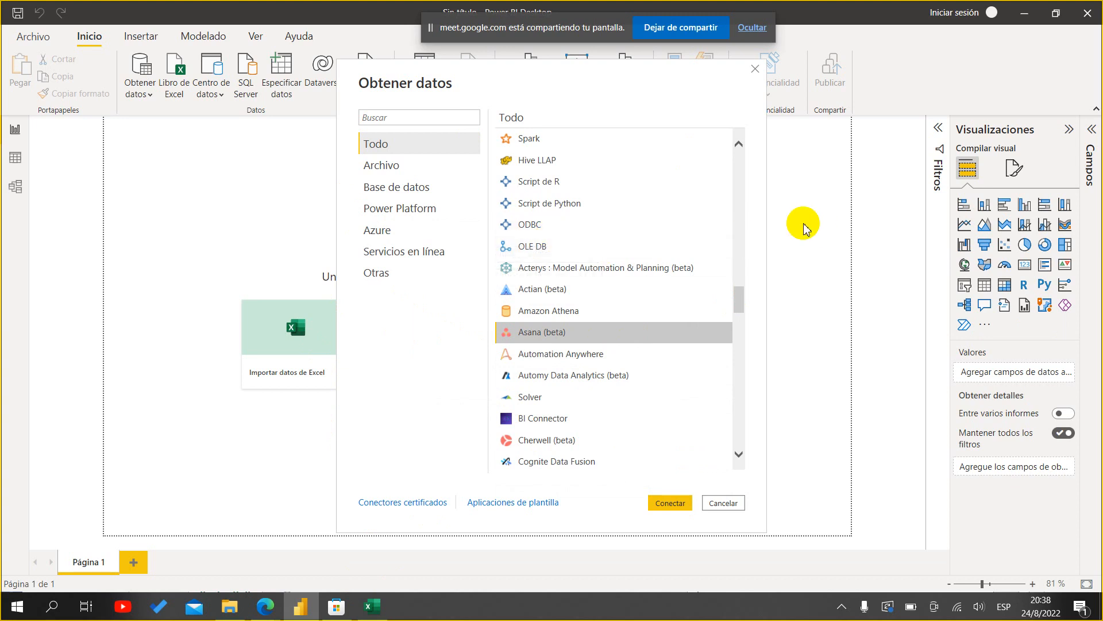
scroll(587, 300, down, 3)
scroll(586, 301, down, 6)
scroll(586, 302, down, 15)
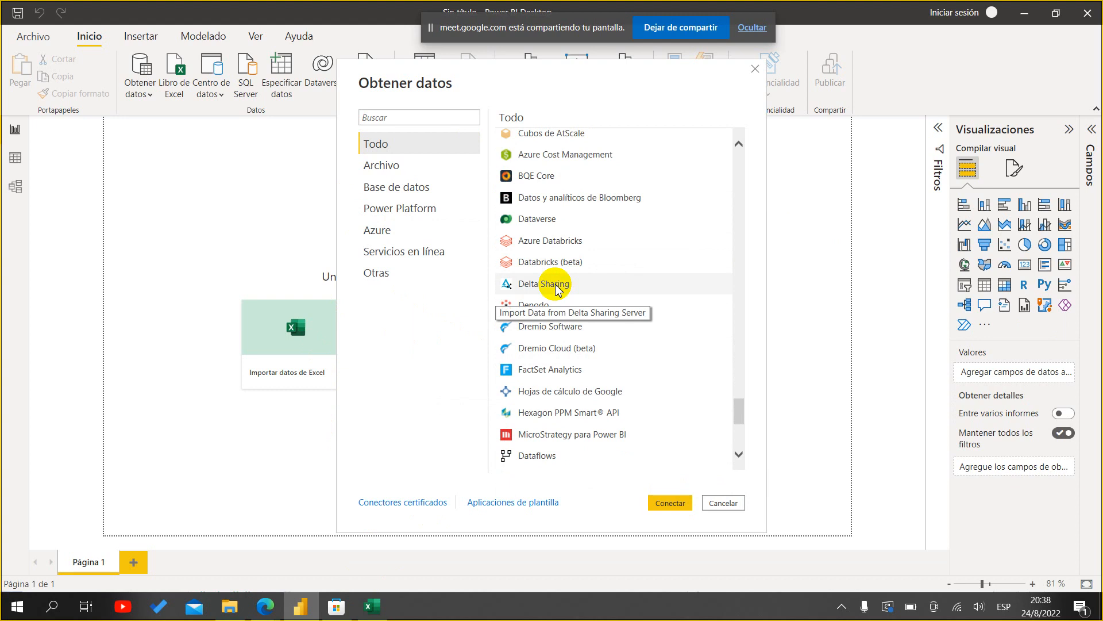
scroll(557, 286, down, 4)
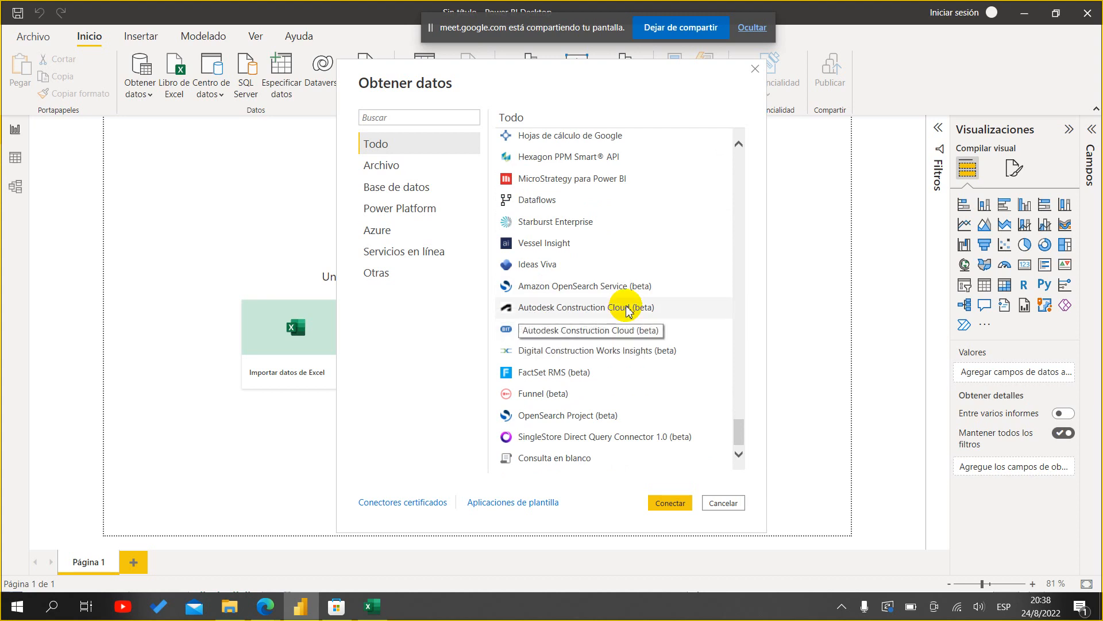
- Look through the data sources in the Base de datos, Power Platform, Azure and Otras categories
click(423, 193)
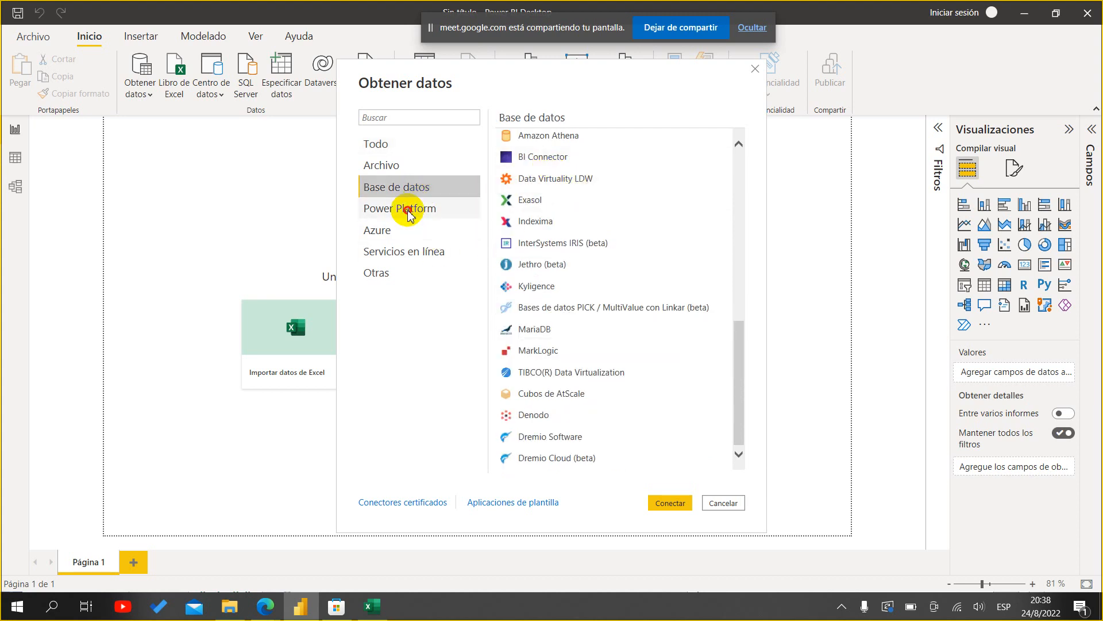
click(402, 212)
click(375, 232)
click(373, 233)
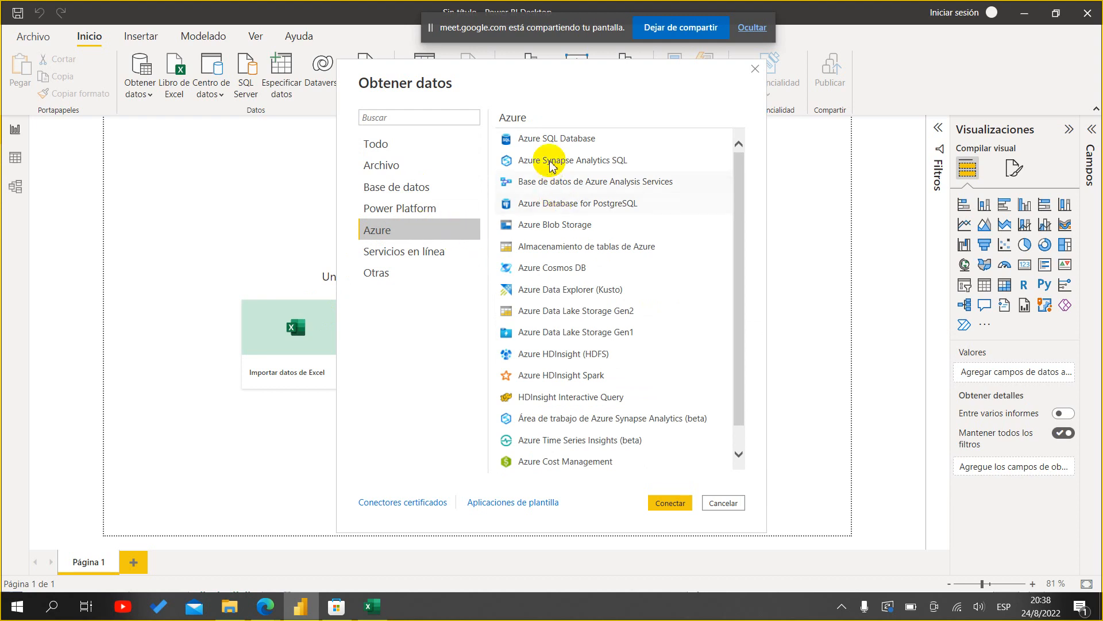
scroll(571, 277, down, 1)
scroll(571, 279, up, 1)
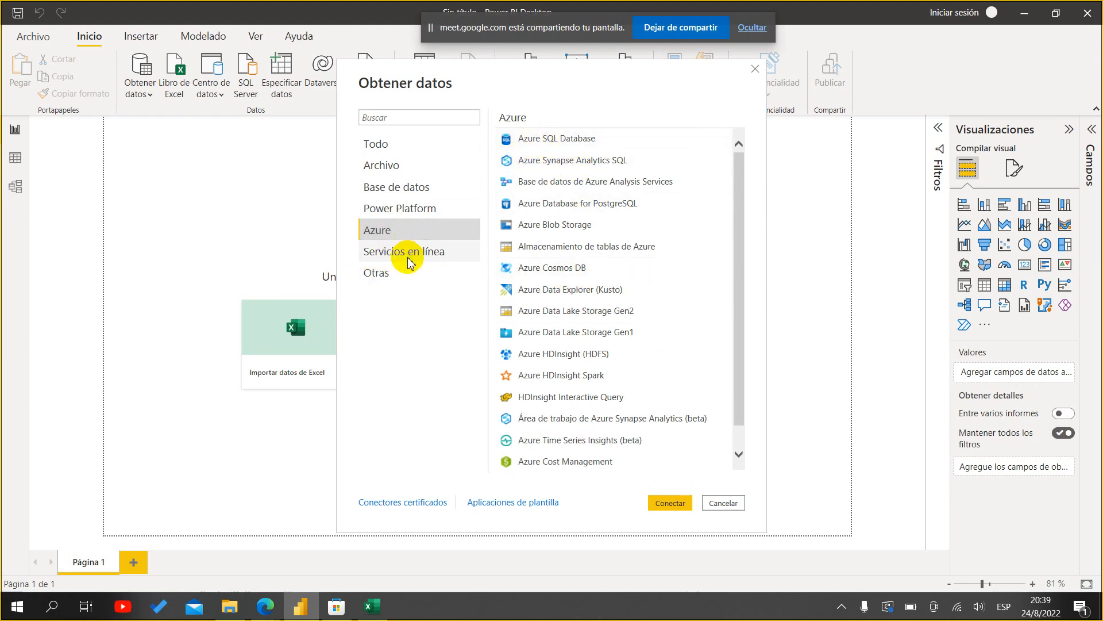
click(388, 281)
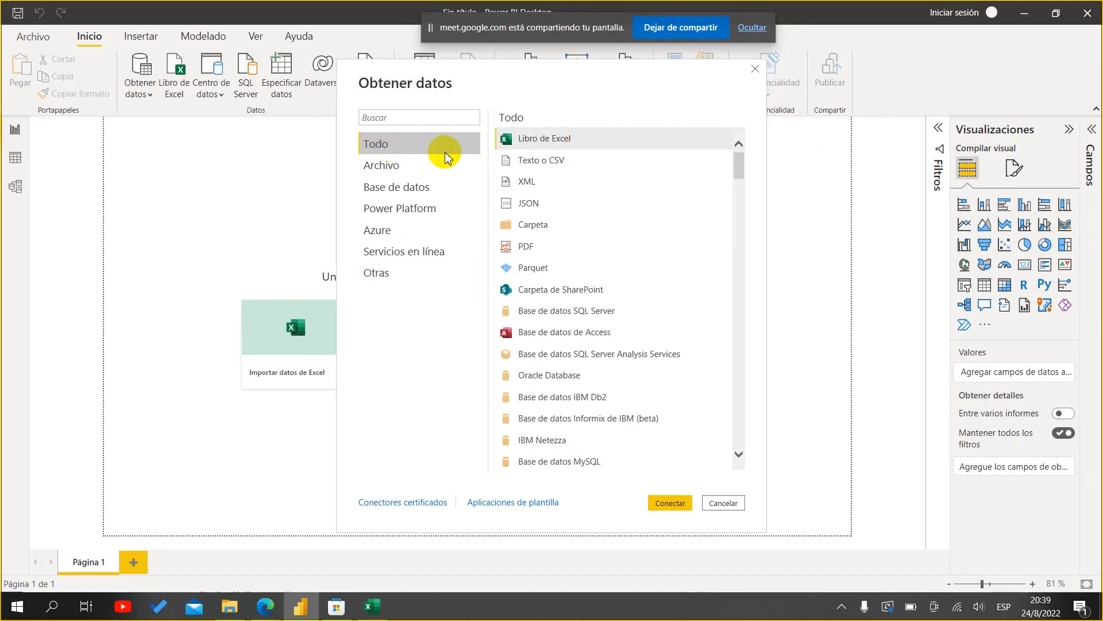
- Choose Libro de Excel as the data source and connect to it
click(553, 142)
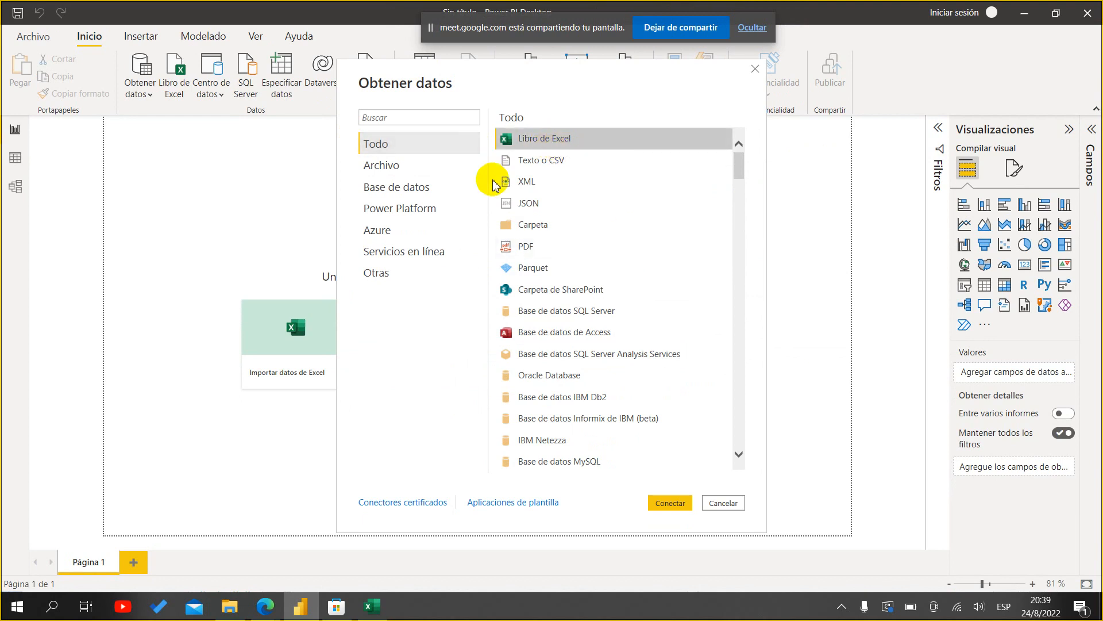
click(652, 144)
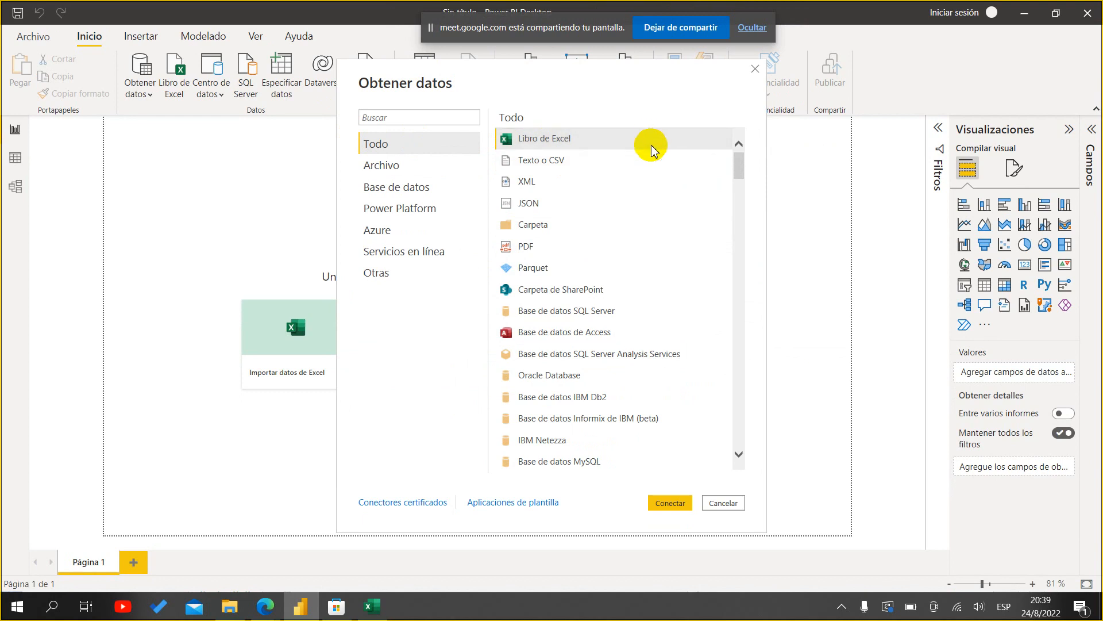
click(672, 506)
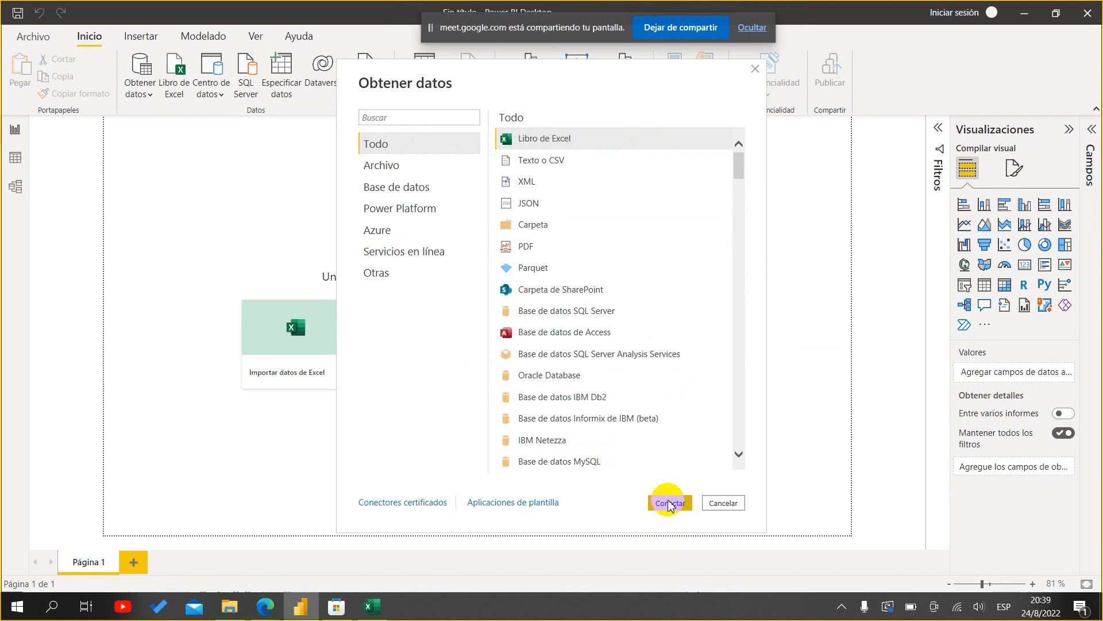
click(670, 506)
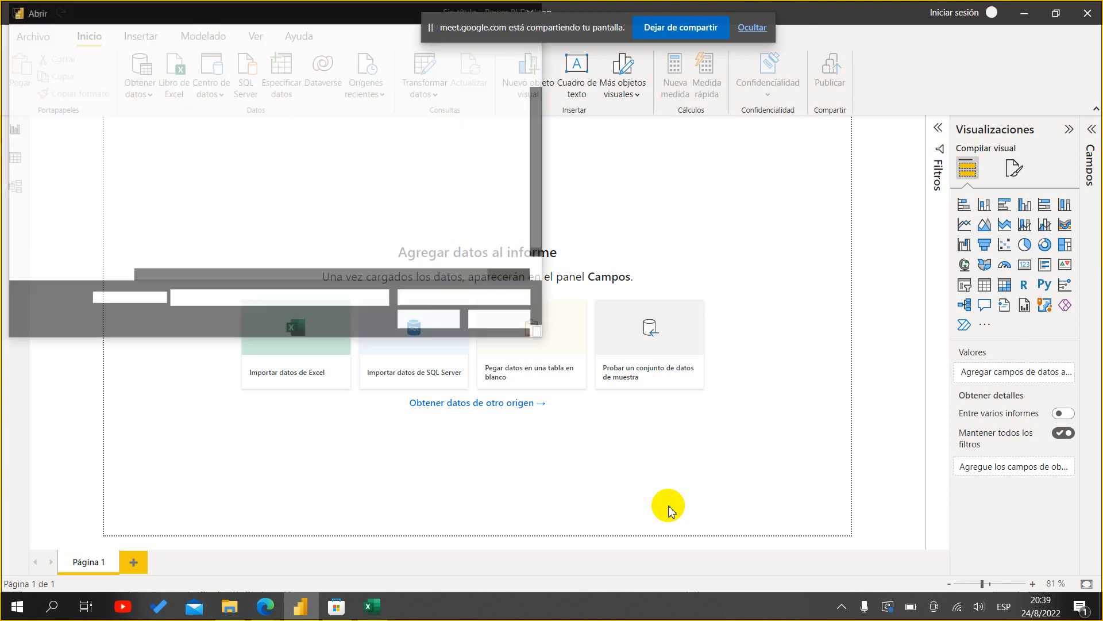
- Browse on drive E: to the folder Cursos > Power BI > power bi 2 > CARPETA > CLASE1
drag(282, 25, 307, 85)
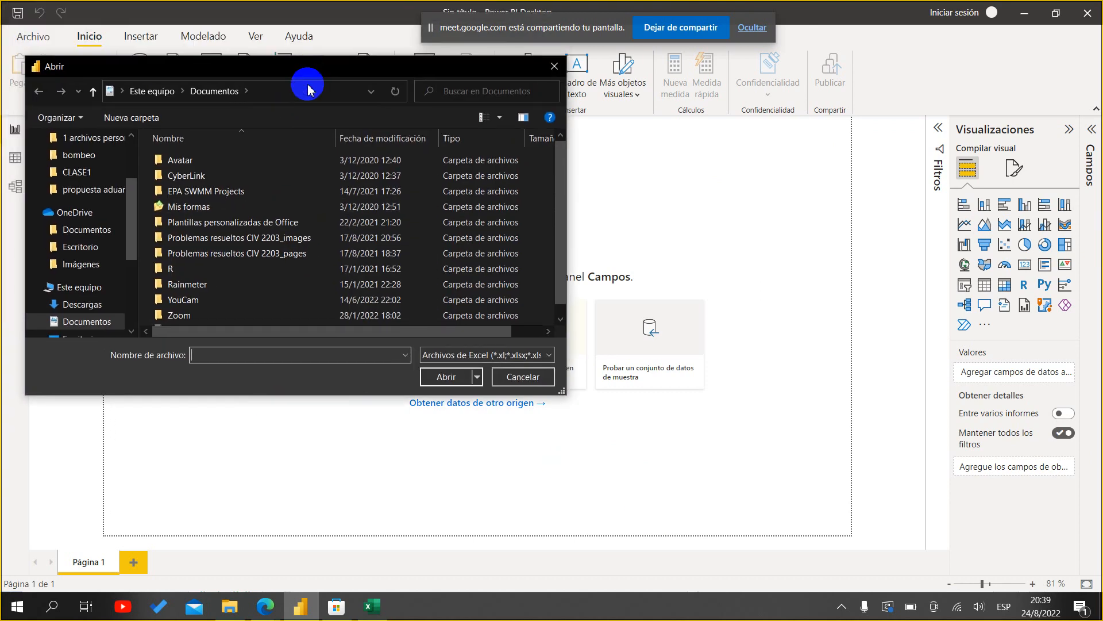
drag(128, 218, 128, 287)
click(109, 292)
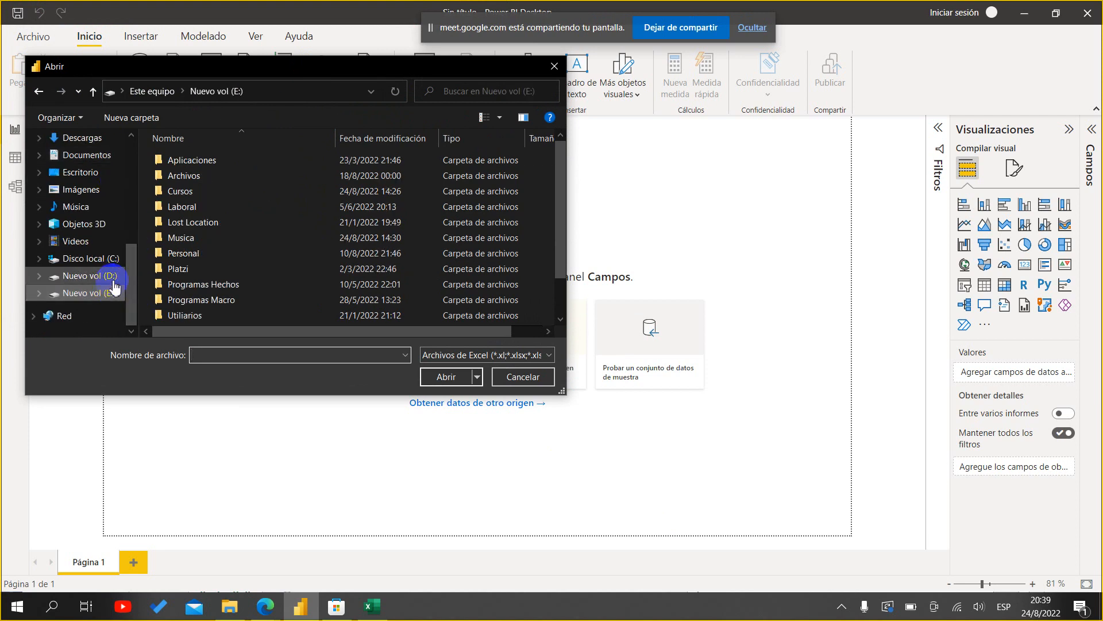
double_click(214, 193)
scroll(213, 189, down, 3)
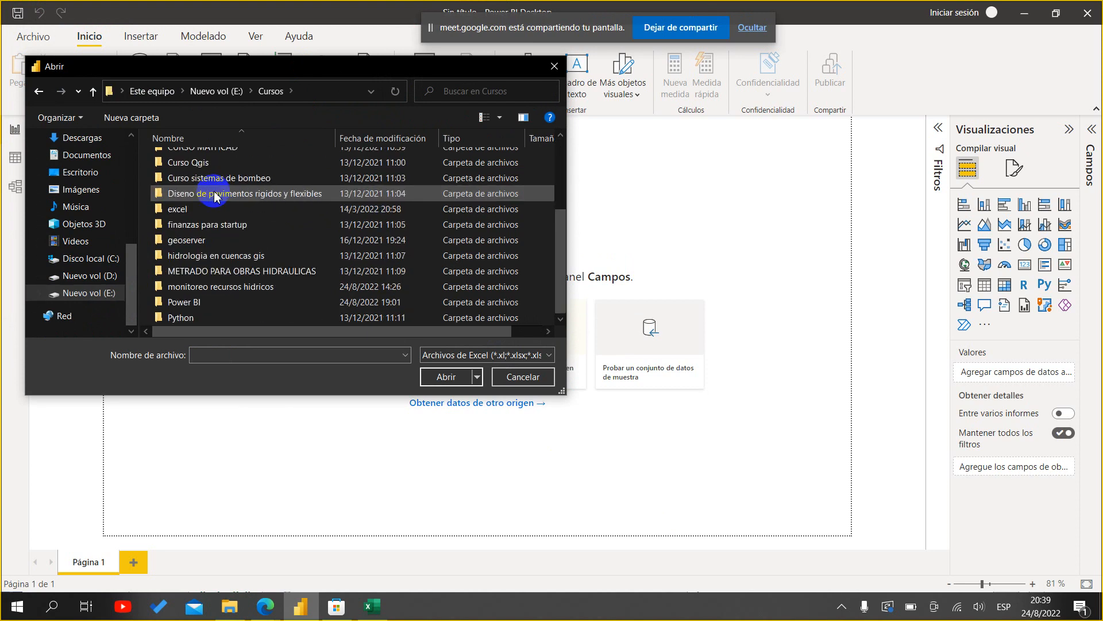
double_click(194, 306)
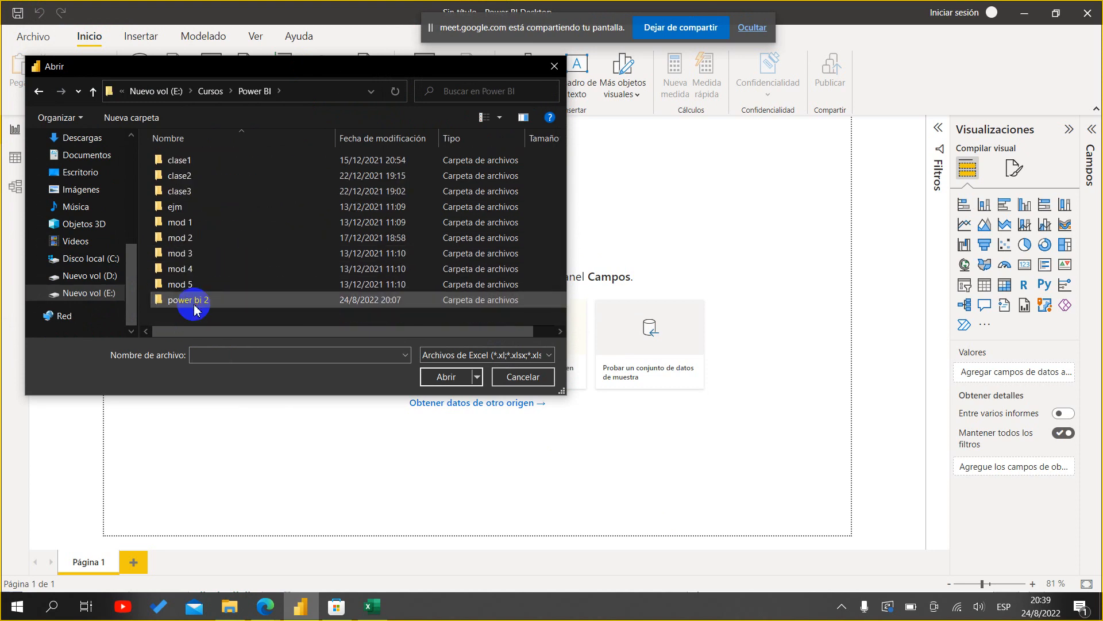
double_click(195, 305)
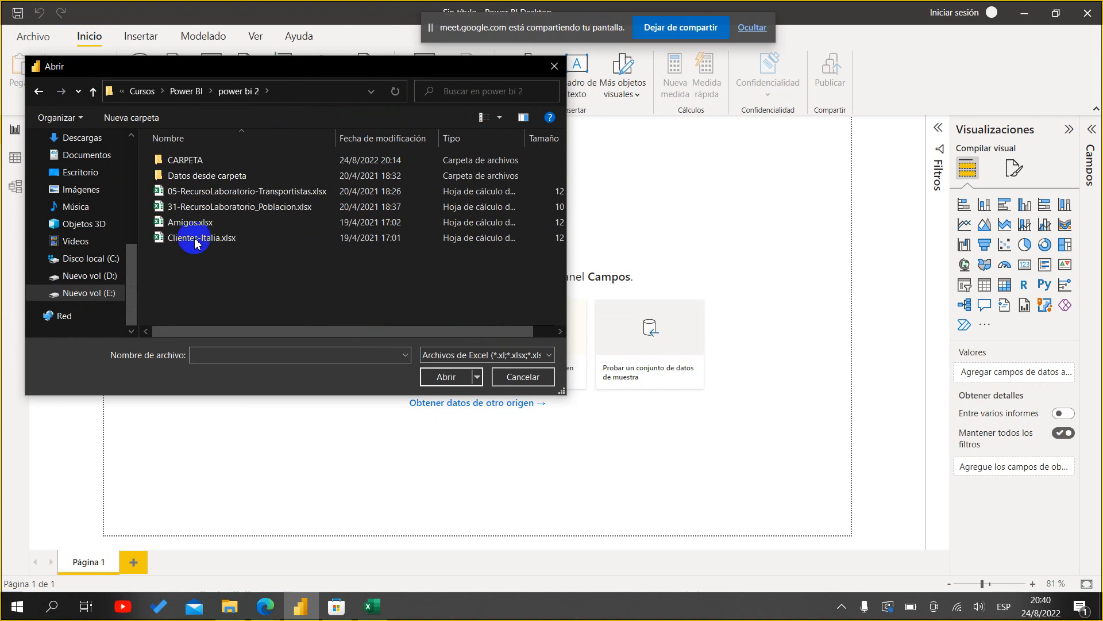
double_click(190, 160)
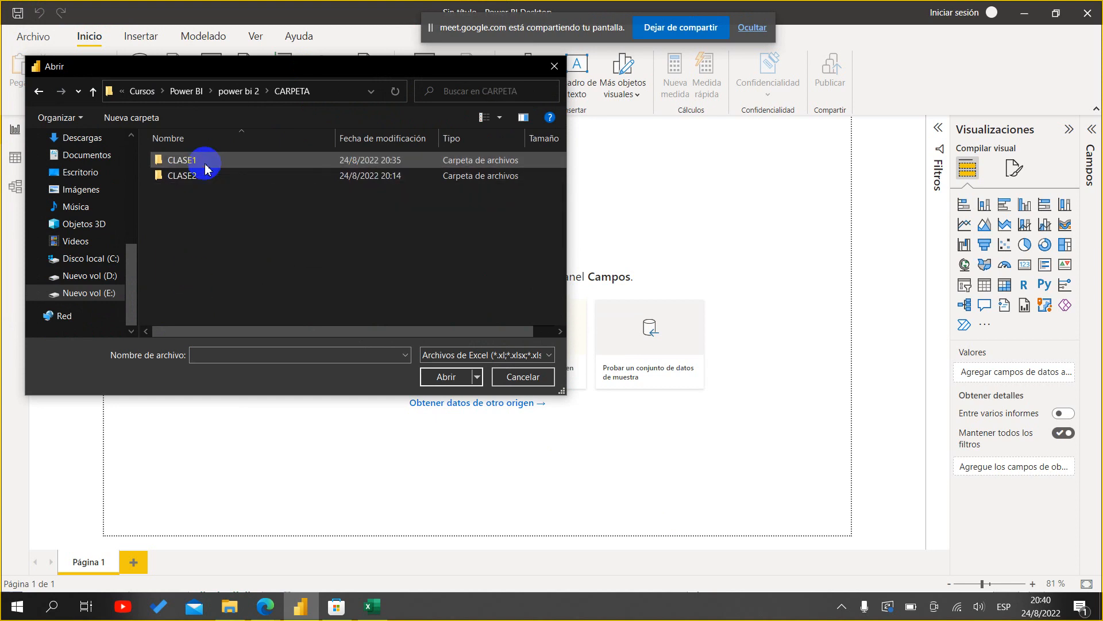
double_click(205, 163)
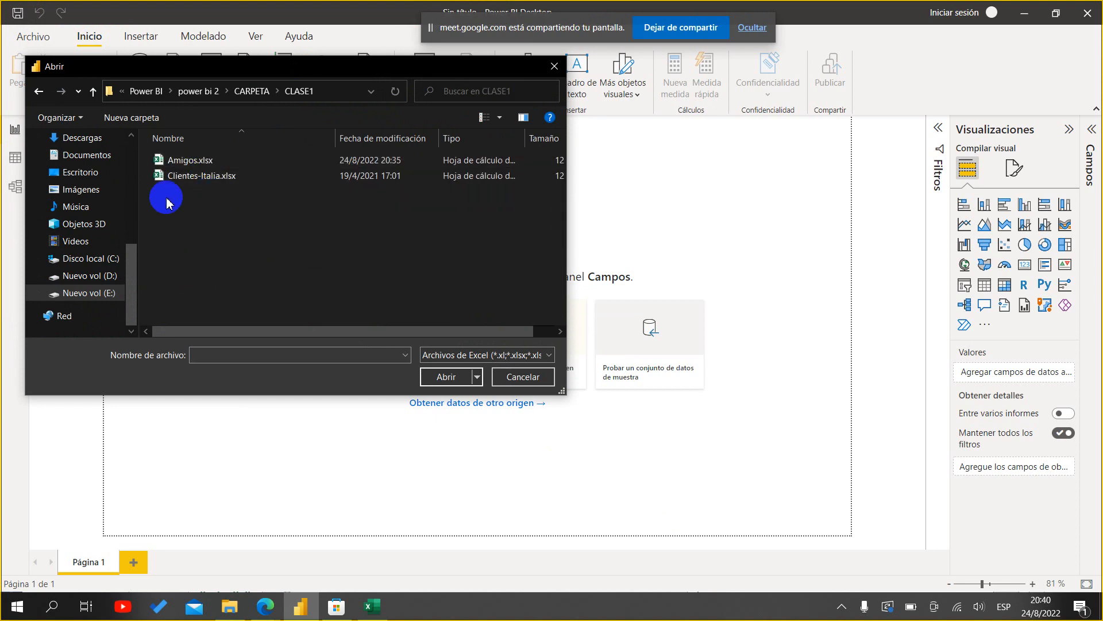
- Open Amigos.xlsx from the CLASE1 folder as the workbook to import
click(203, 183)
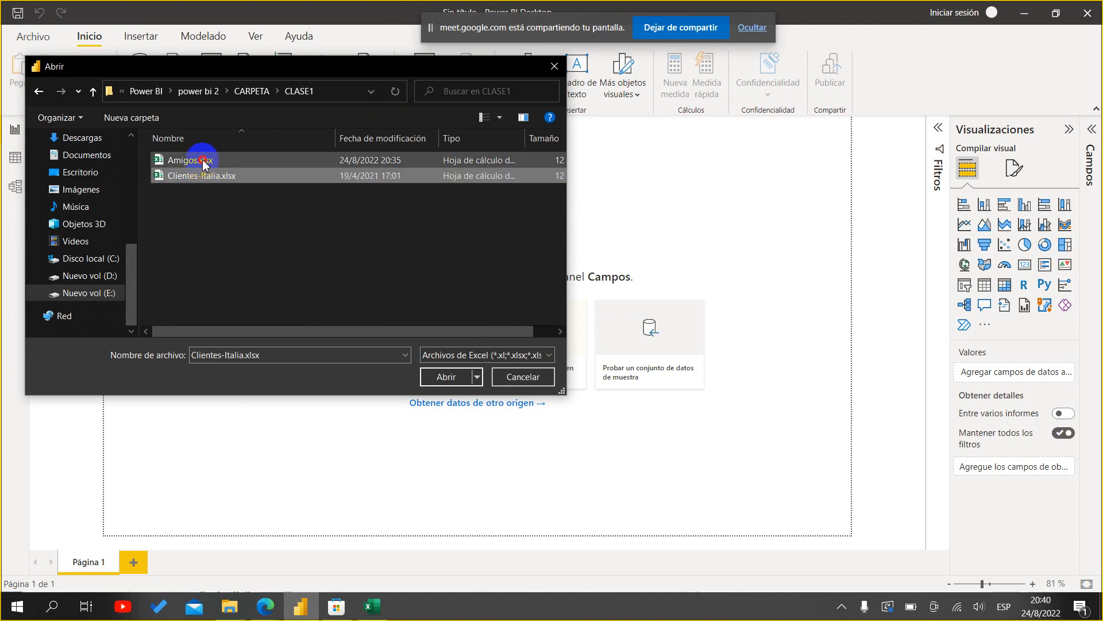
click(195, 160)
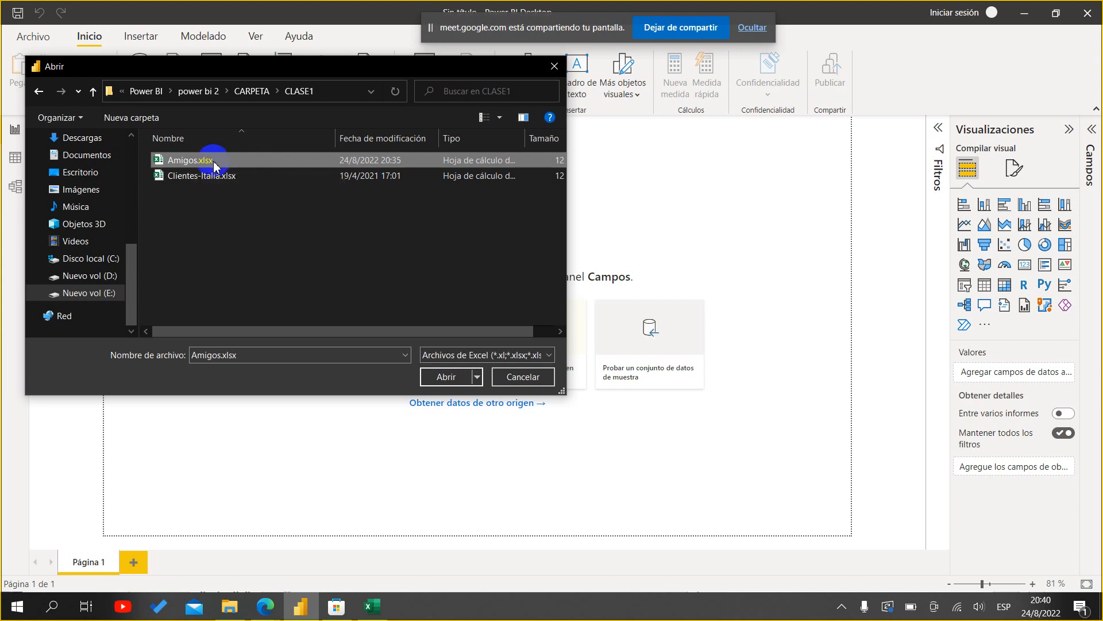
click(460, 381)
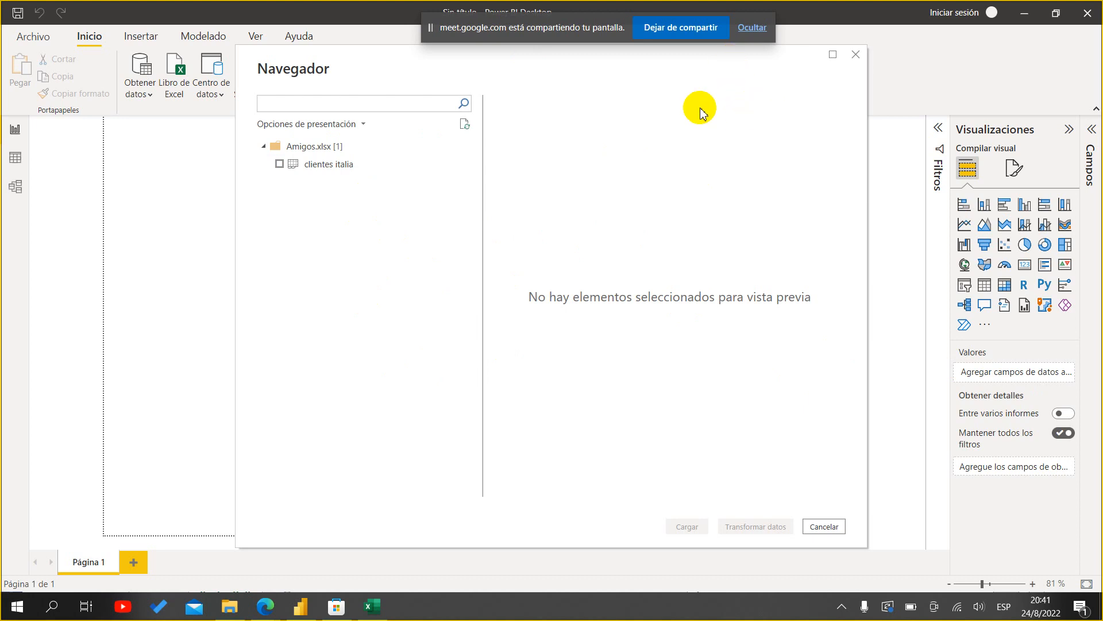
drag(401, 70, 420, 64)
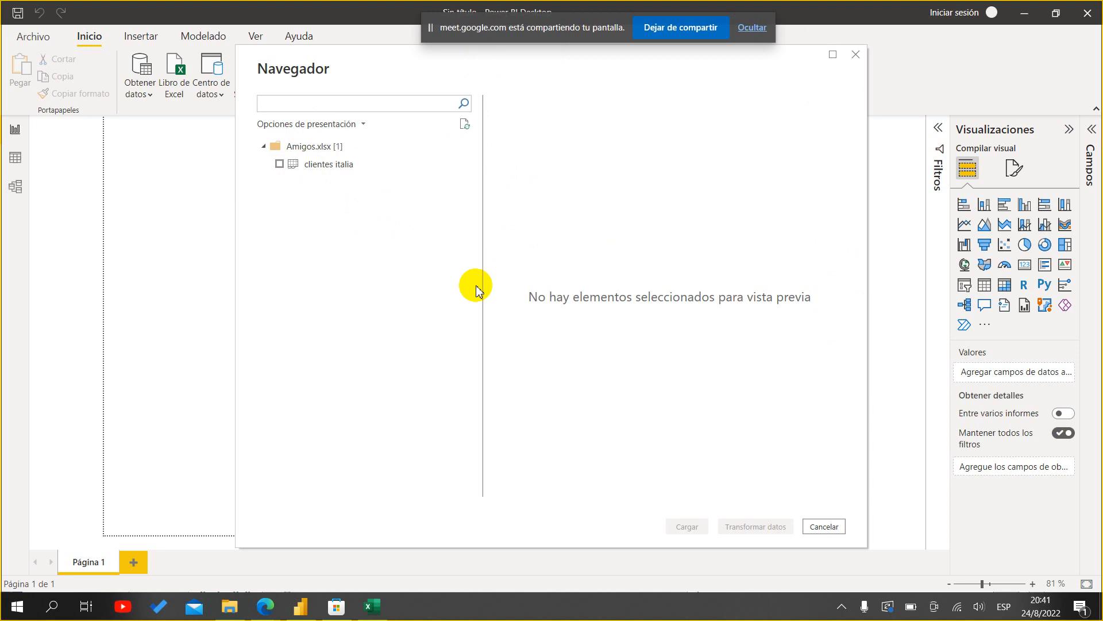
- Switch to the Clientes-Italia workbook in Excel, maximize its window and add a new blank sheet
click(374, 604)
scroll(542, 348, down, 5)
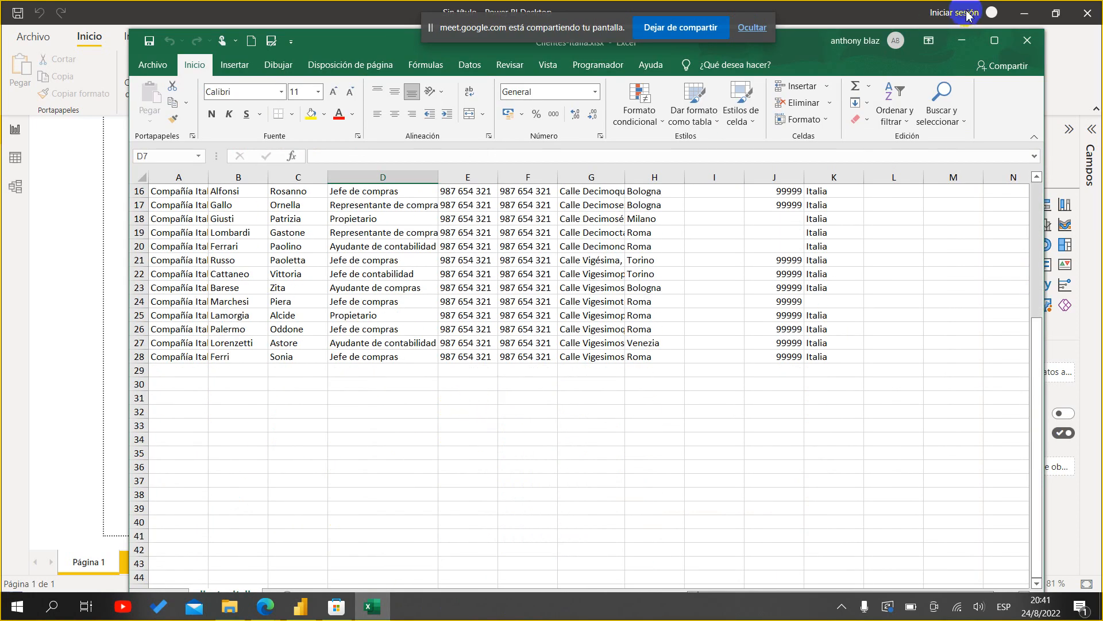
click(994, 41)
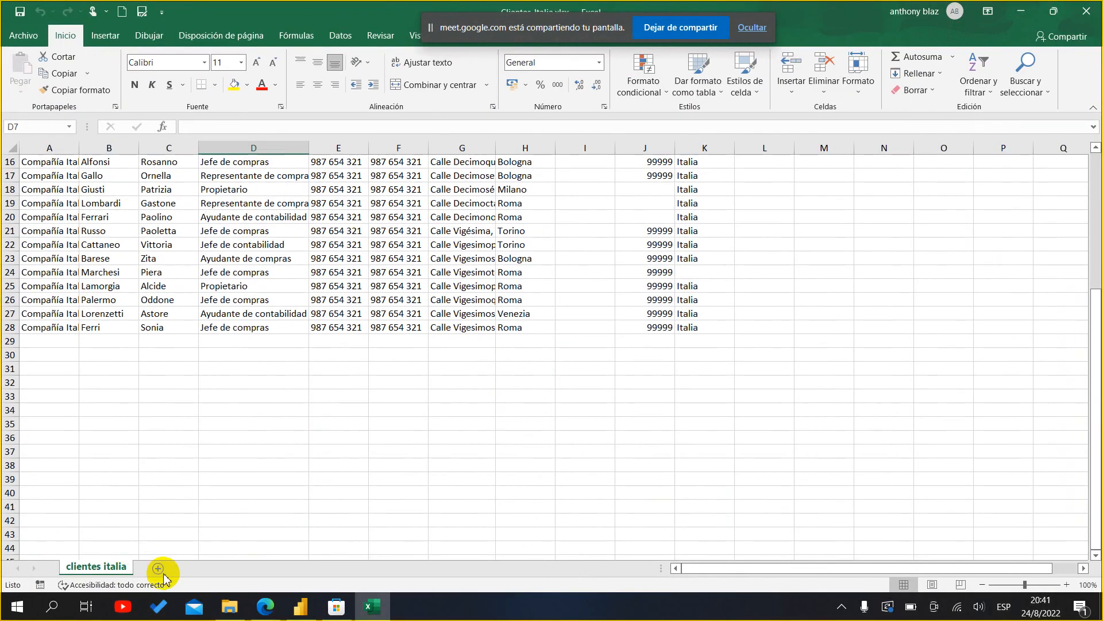
click(193, 568)
click(170, 314)
key(shift+Right)
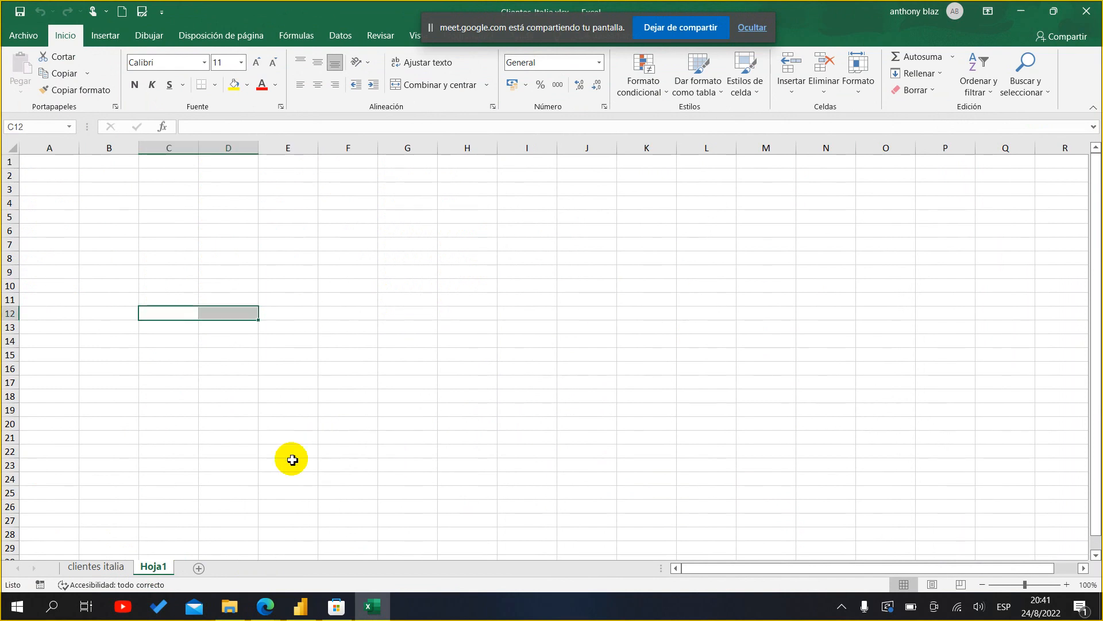
- Copy the range G19:K28 on the clientes italia sheet and paste it starting at cell O33
click(112, 569)
drag(458, 204, 697, 329)
key(ctrl+c)
click(924, 391)
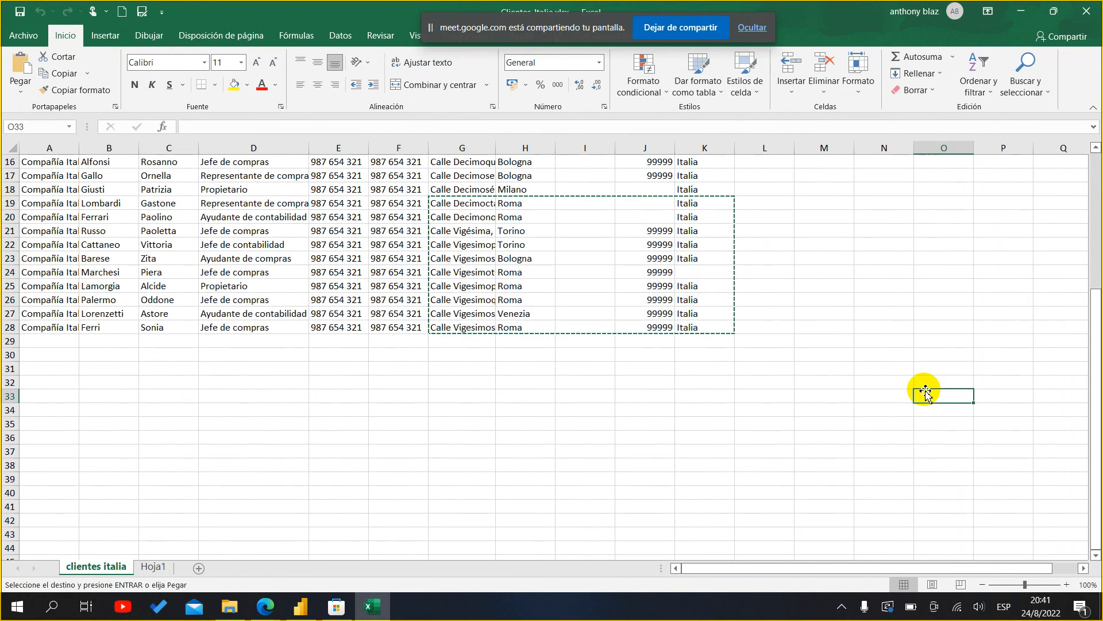
key(ctrl+v)
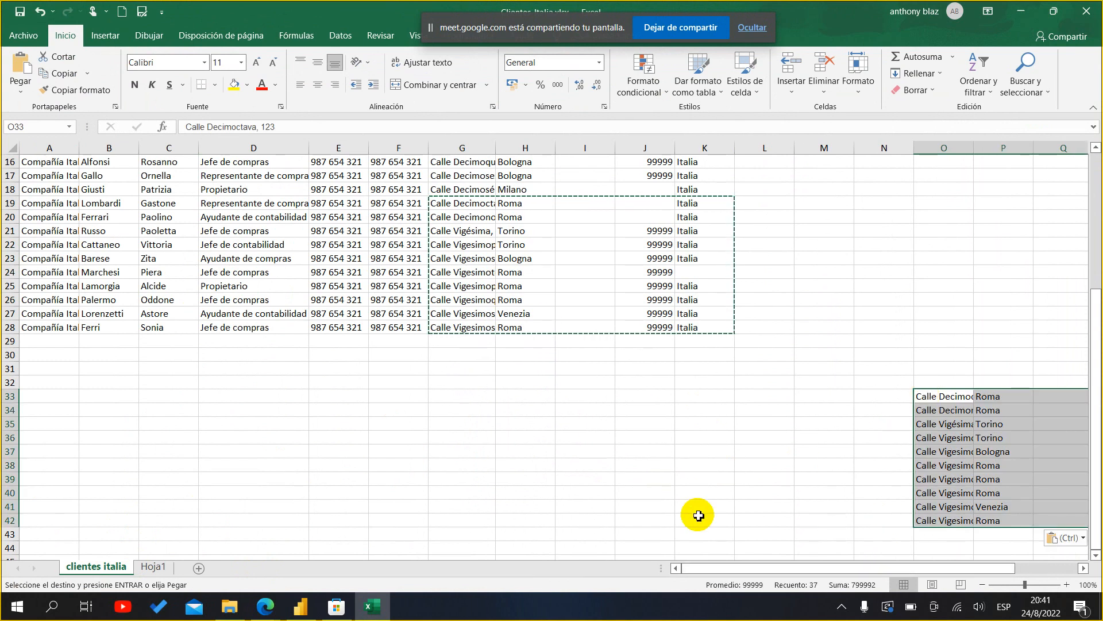
drag(713, 566, 793, 566)
click(740, 248)
key(Escape)
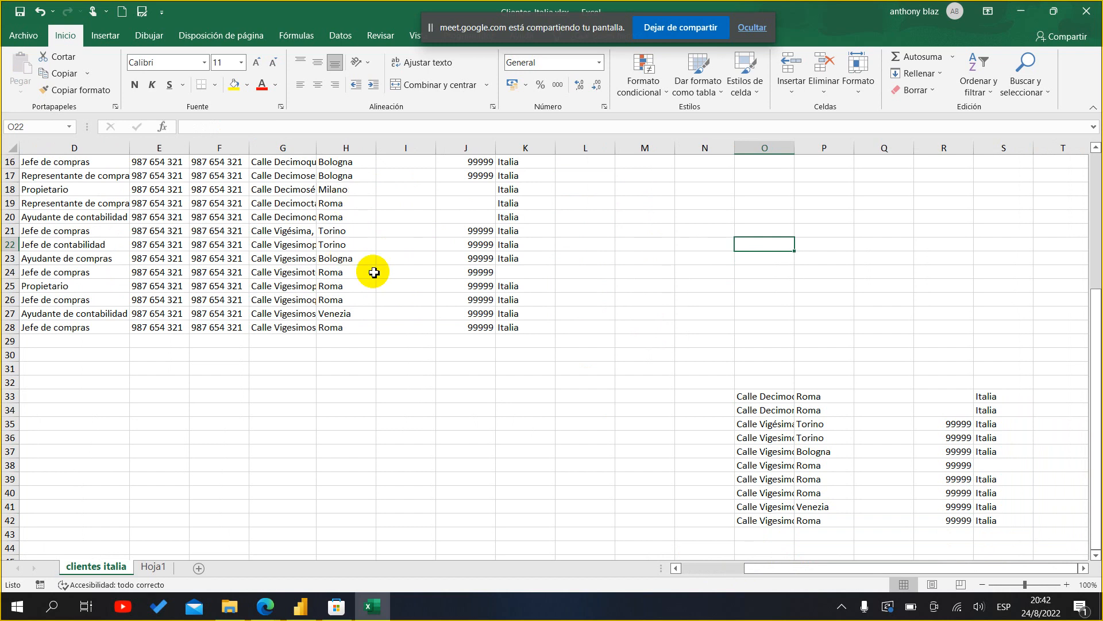
- Compare the Hoja1 and clientes italia sheets, including the pasted block, with the items offered in Power BI Desktop's Navegador
click(153, 566)
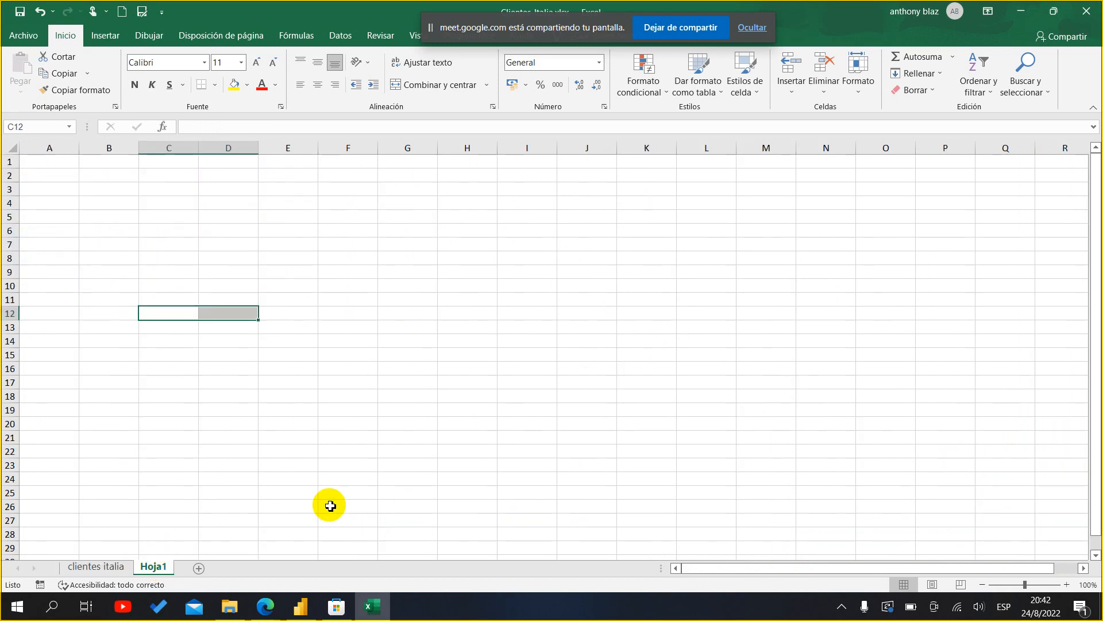
click(301, 608)
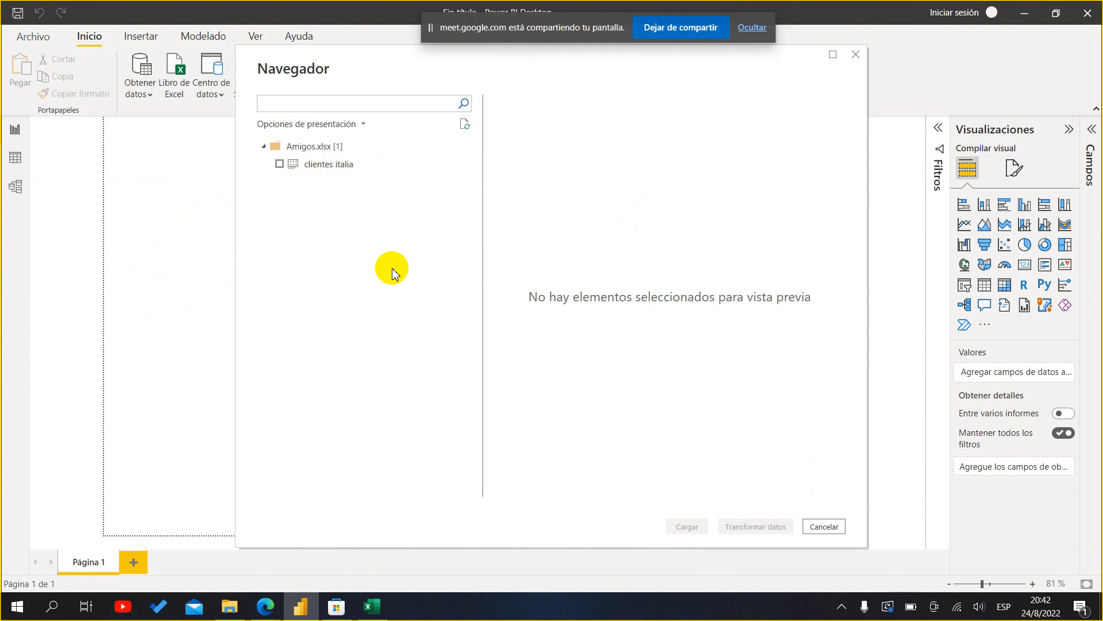
click(386, 604)
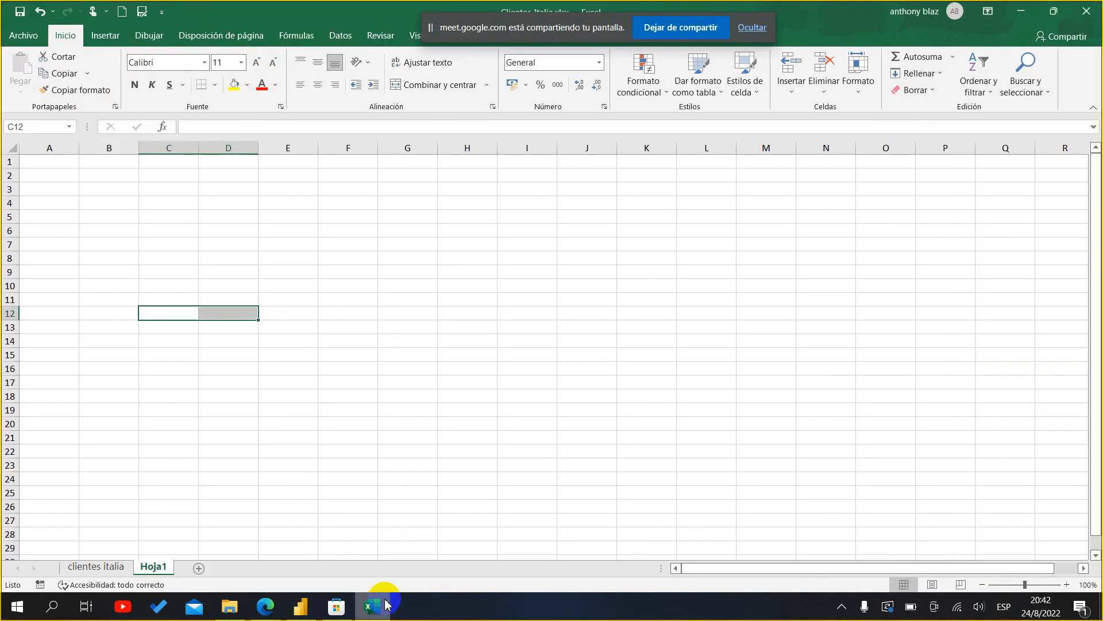
click(96, 566)
scroll(496, 454, up, 5)
drag(789, 569, 678, 568)
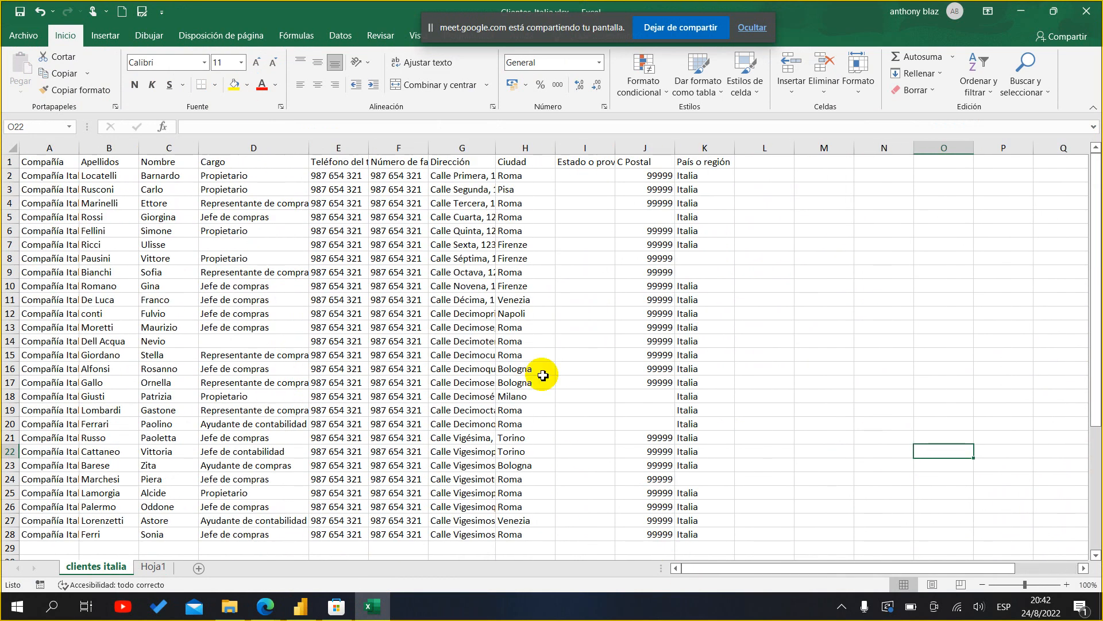
scroll(525, 348, down, 5)
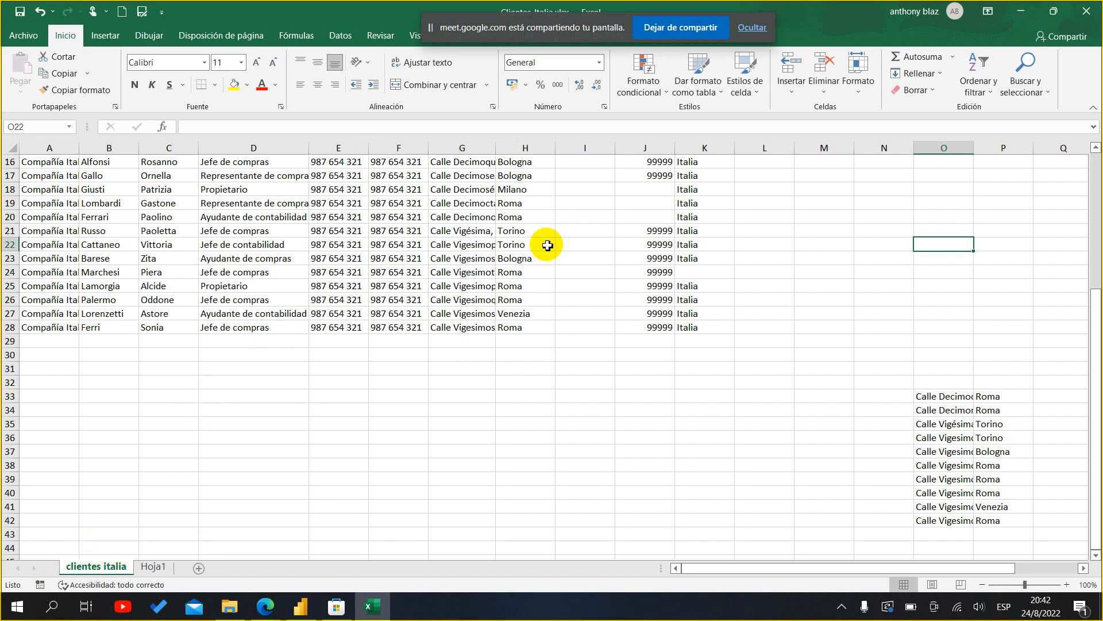
- Switch back to Power BI Desktop and preview the clientes italia sheet of Amigos.xlsx in the Navegador
click(373, 610)
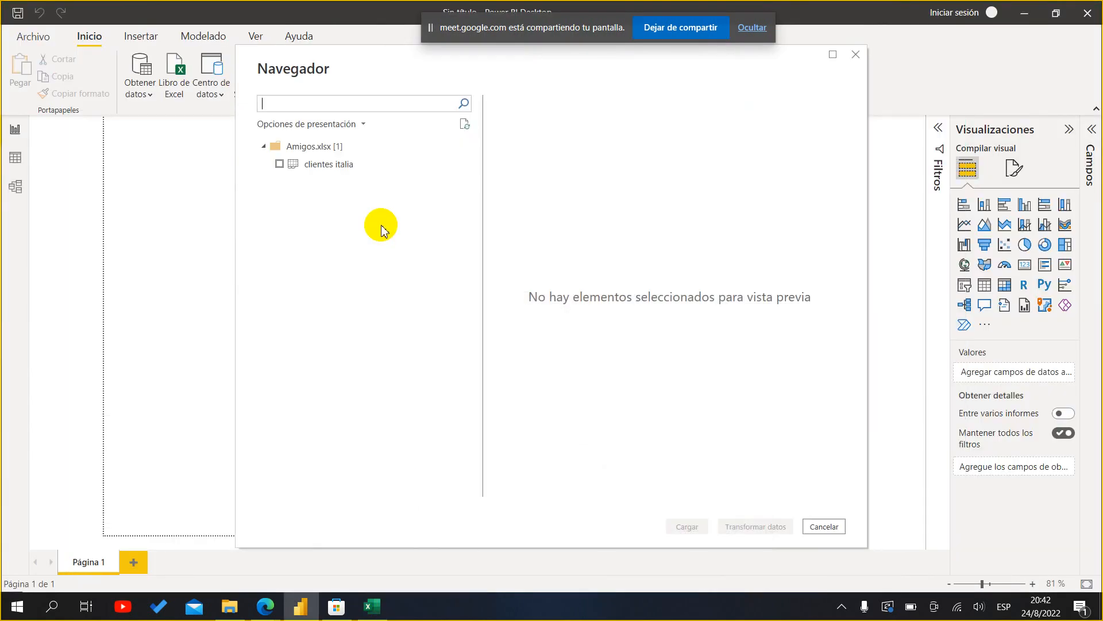
click(322, 167)
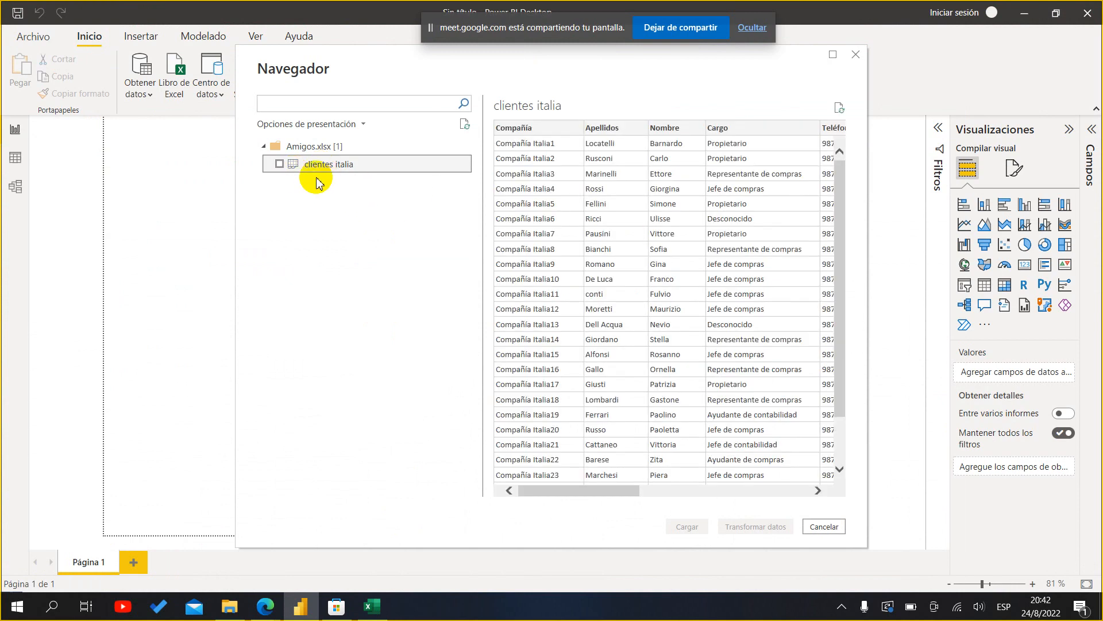
- Review all columns in the clientes italia preview and select that sheet of Amigos.xlsx for import
click(840, 224)
drag(840, 224, 840, 172)
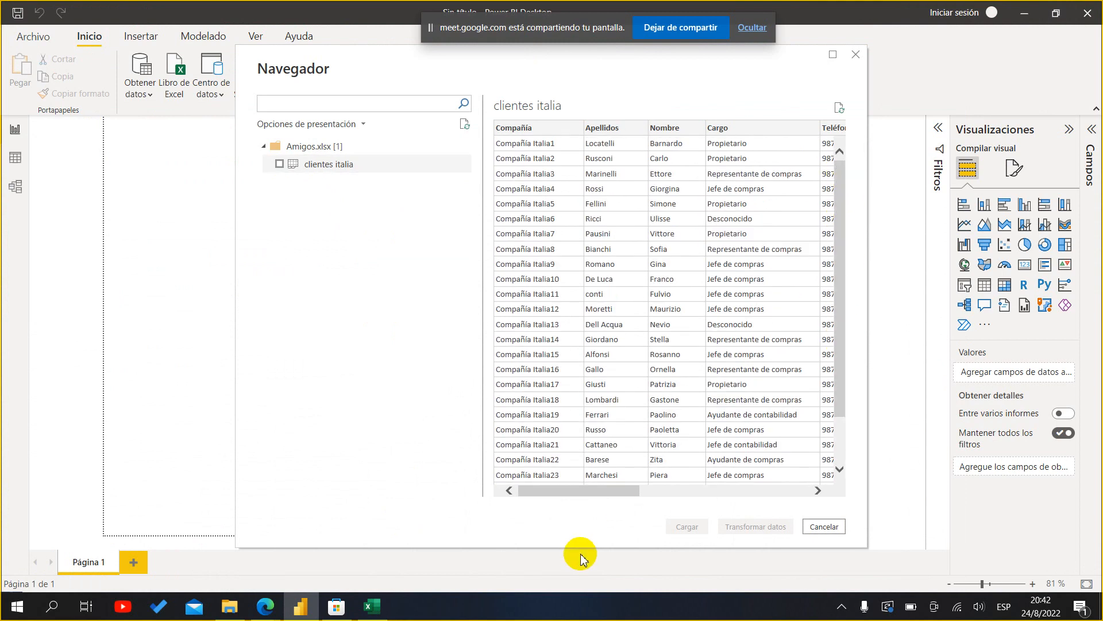
drag(599, 492, 516, 484)
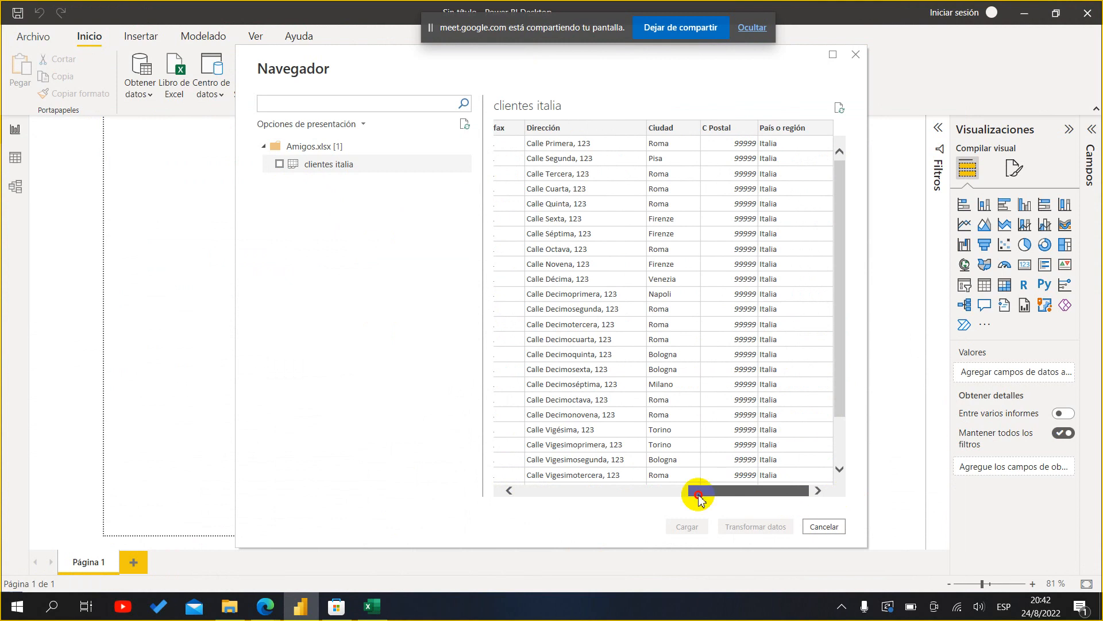
drag(801, 489, 505, 490)
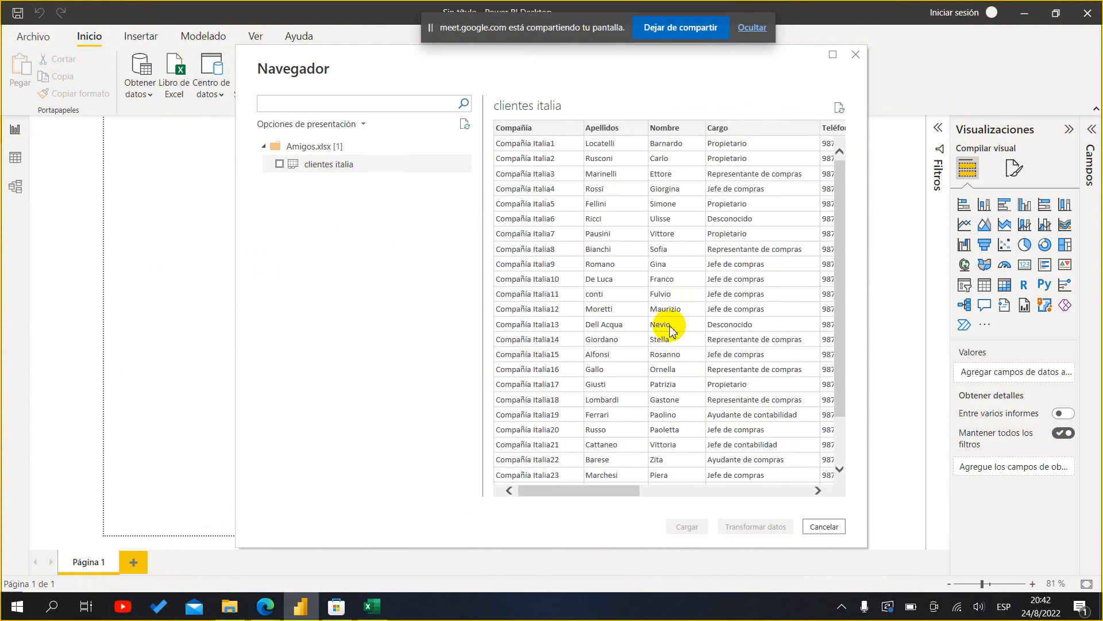
drag(616, 492, 538, 466)
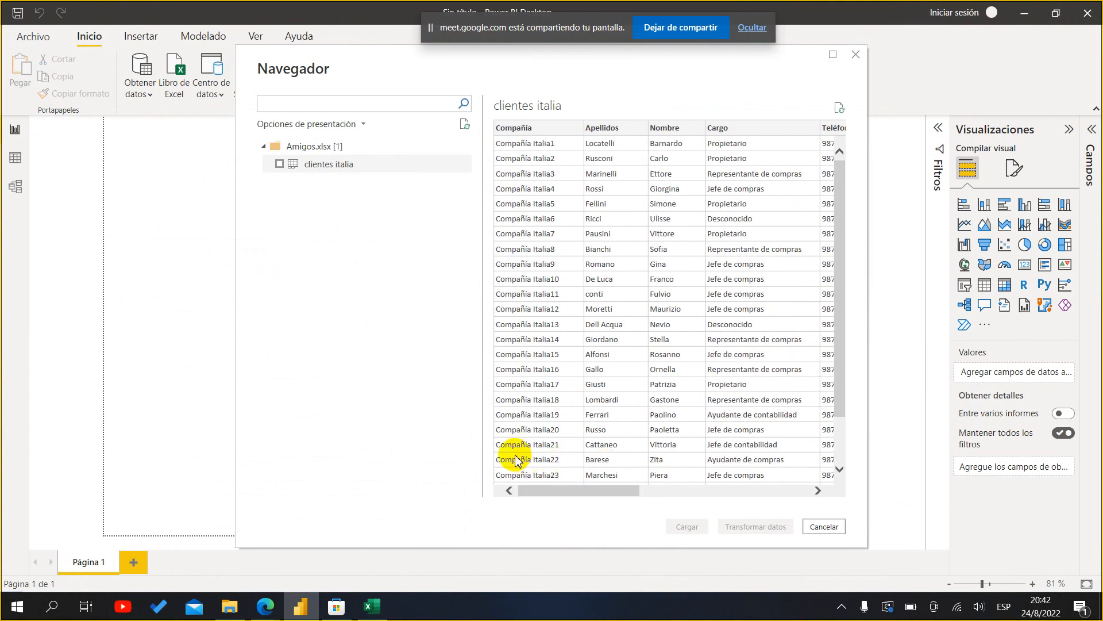
click(279, 164)
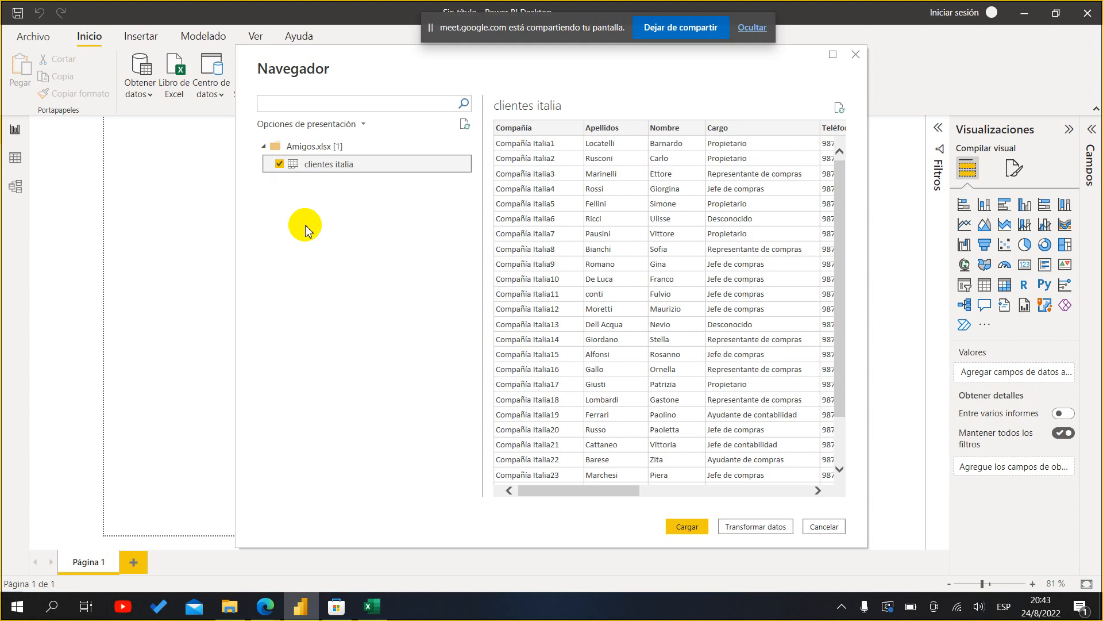
drag(588, 491, 512, 508)
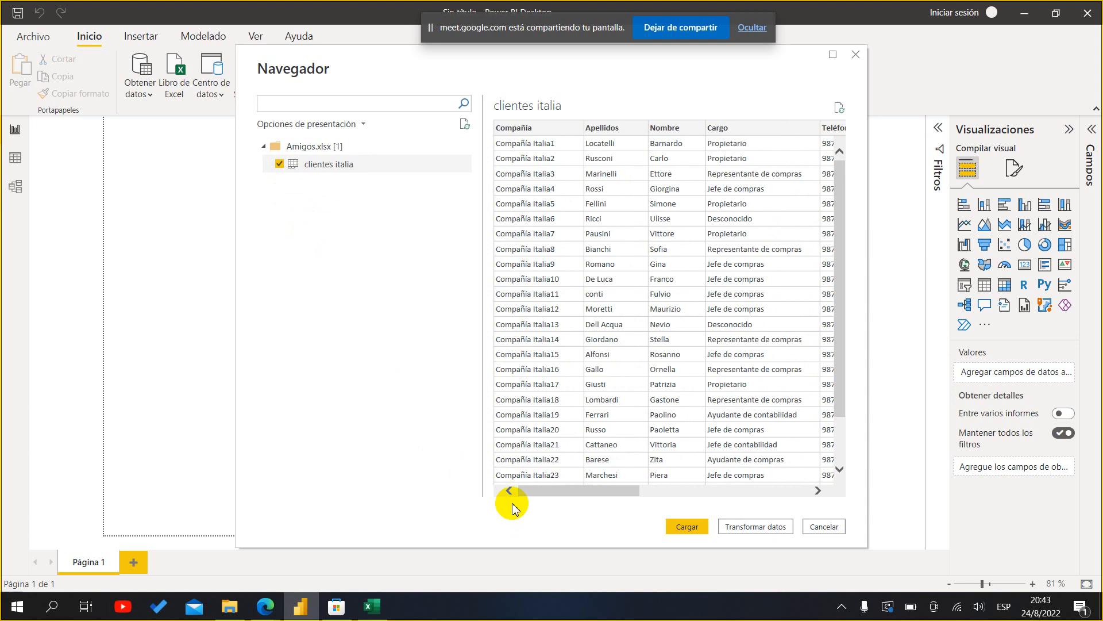
click(313, 149)
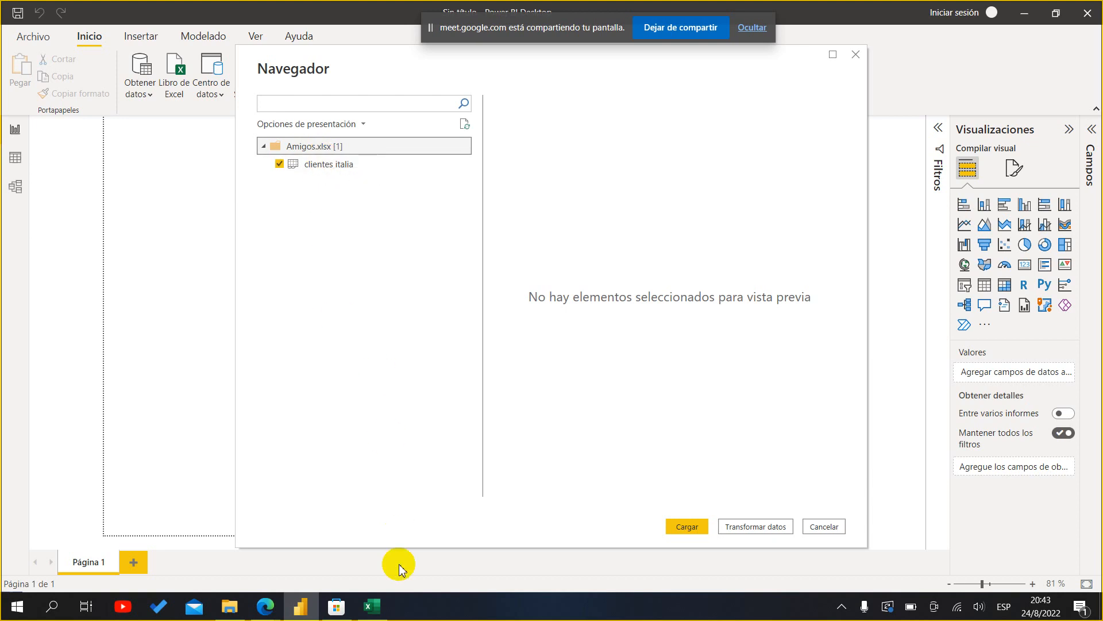
- Switch to the Clientes-Italia workbook in Excel and examine the clientes italia sheet from its header row down to the last records
click(384, 608)
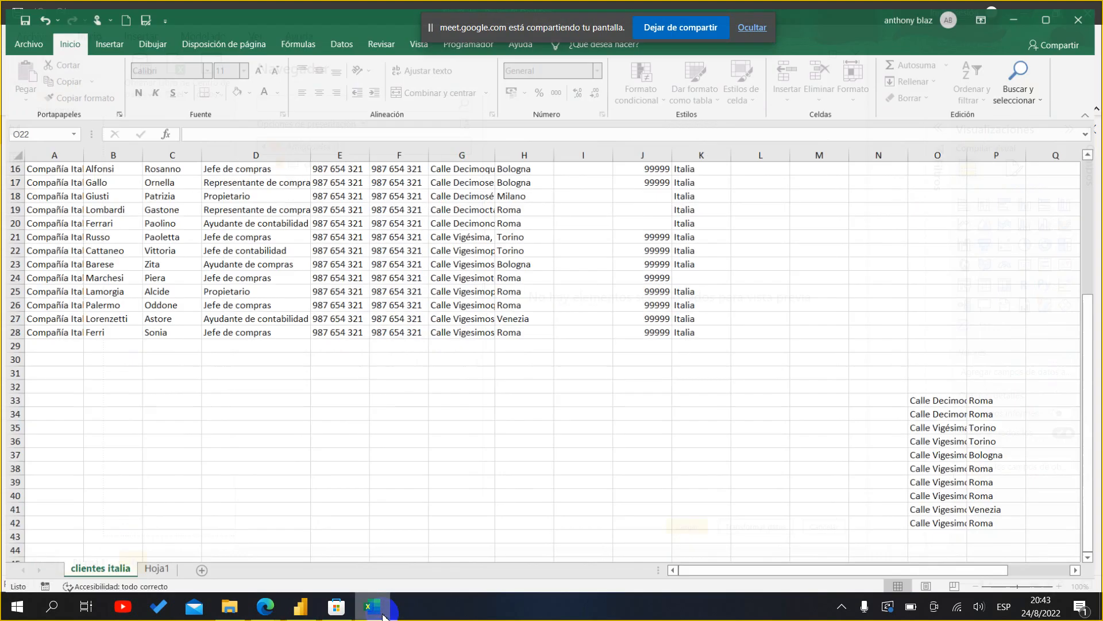
scroll(331, 408, up, 5)
drag(532, 30, 871, 148)
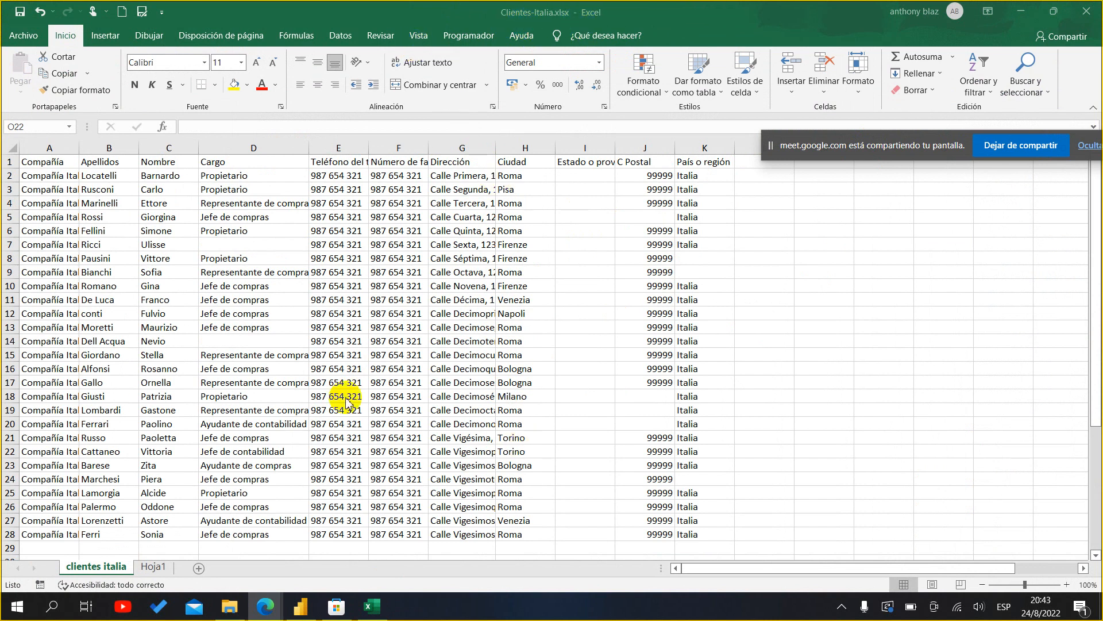
scroll(437, 431, down, 8)
scroll(551, 408, up, 8)
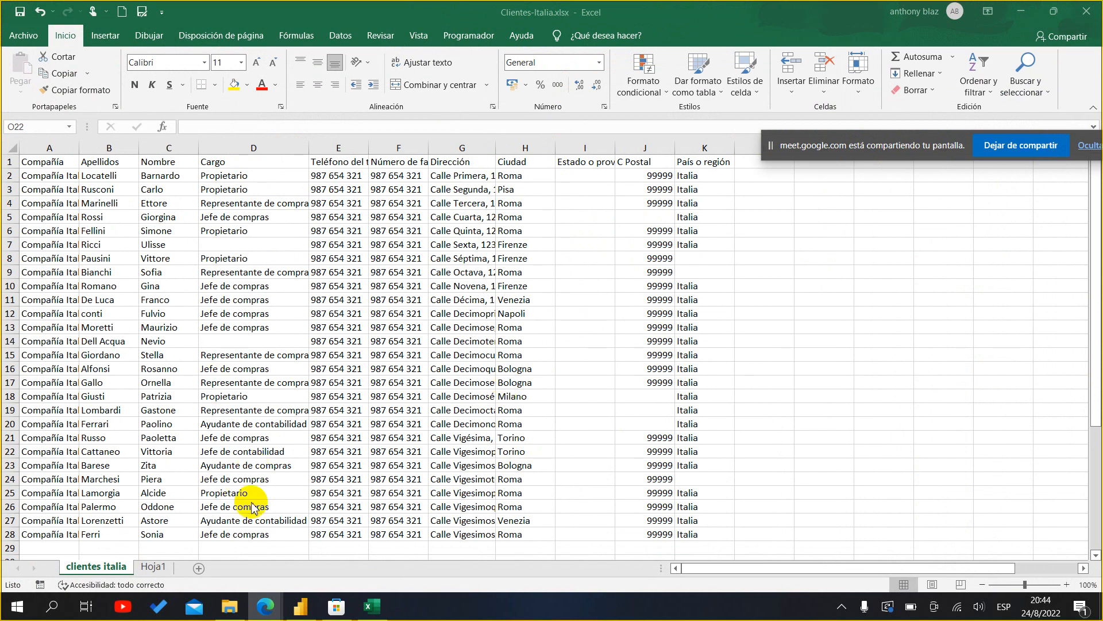
- Switch back to Power BI Desktop, preview the selected clientes italia sheet again and load it into the report
click(298, 612)
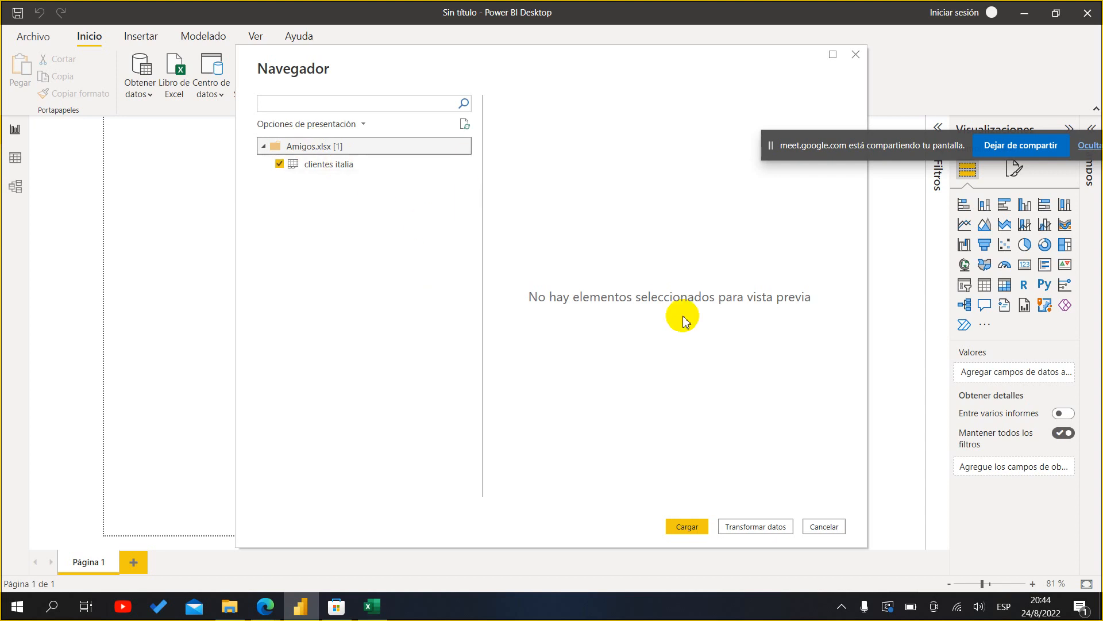
click(370, 171)
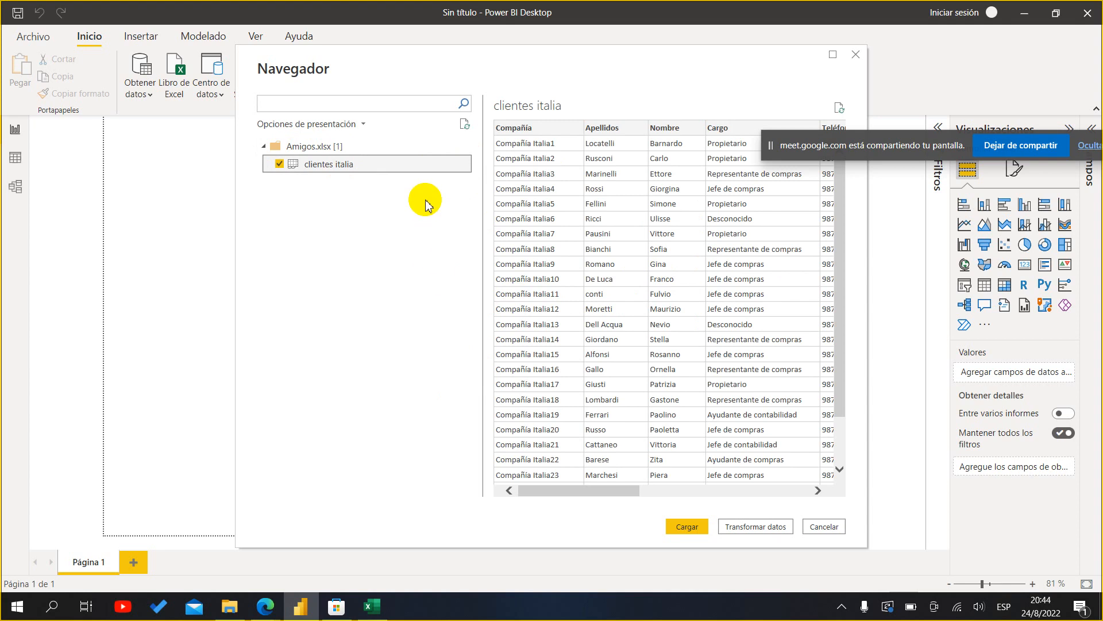
click(688, 530)
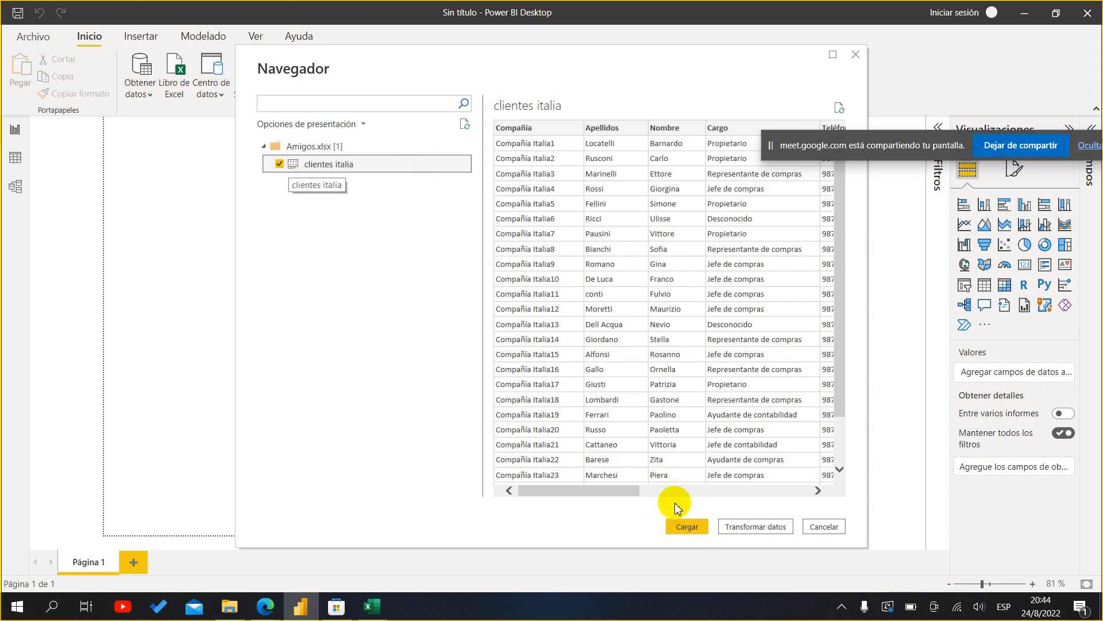
click(694, 533)
click(700, 534)
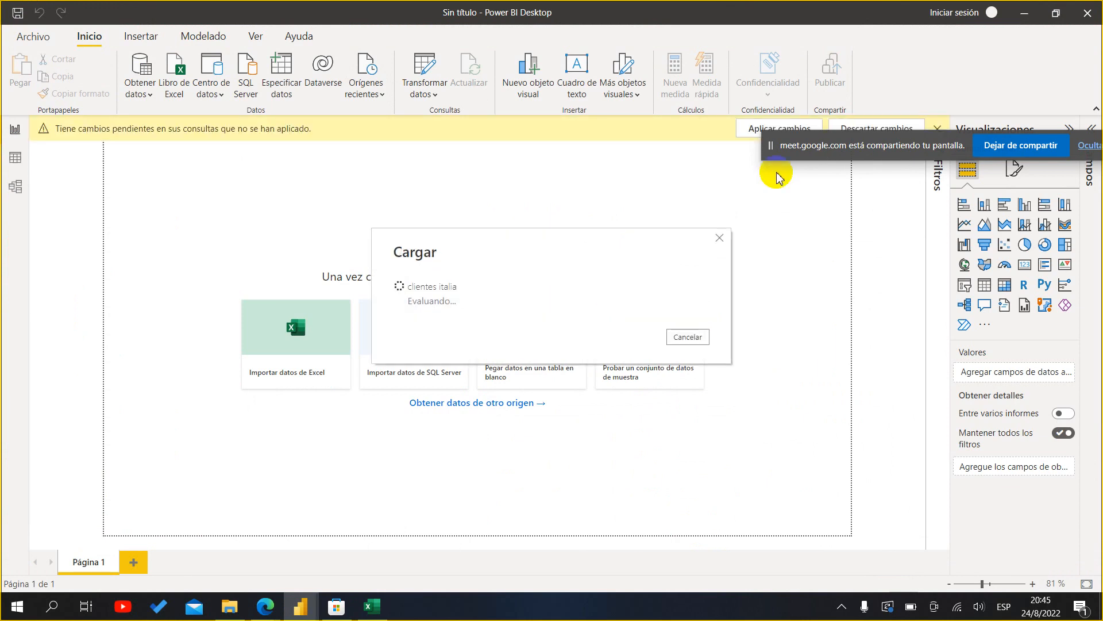
- Expand the loaded clientes italia table to list its fields and select the table
drag(874, 147, 899, 560)
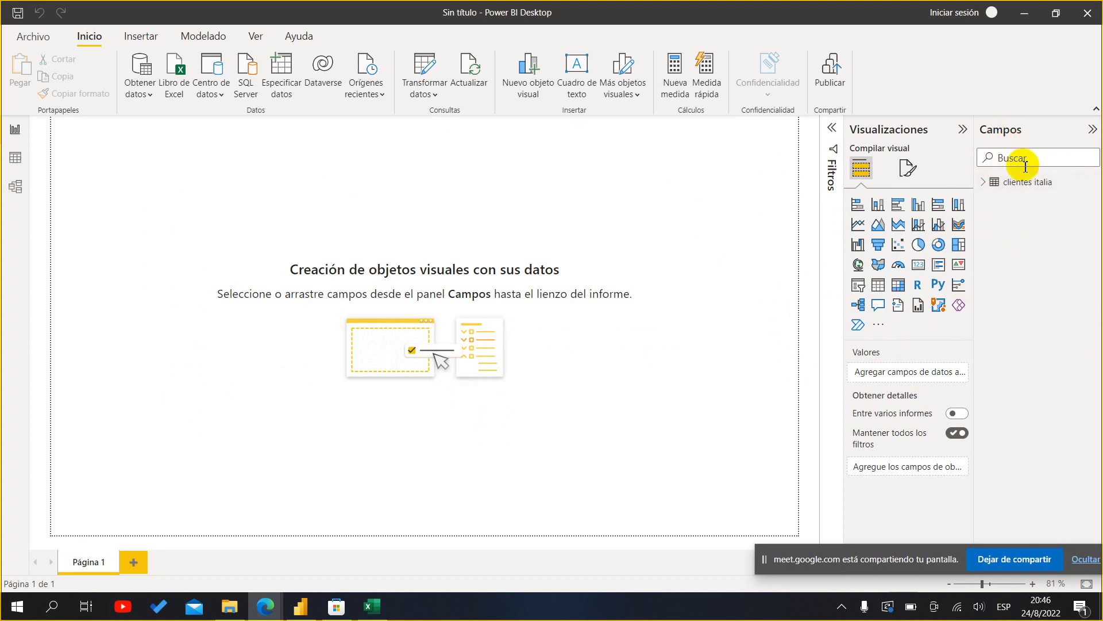
click(986, 184)
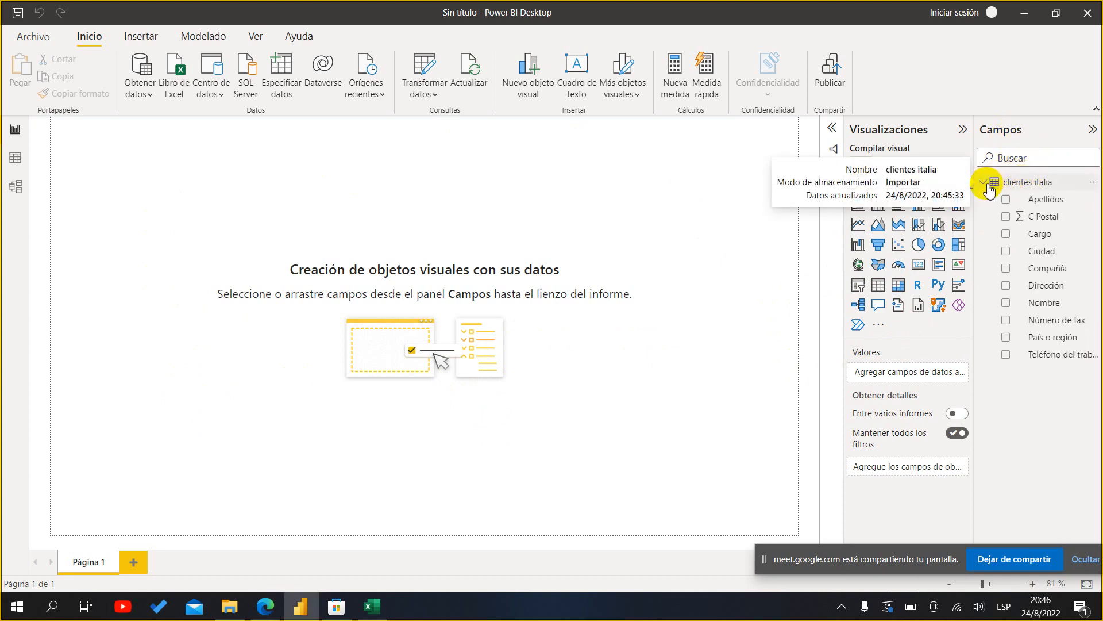
click(988, 188)
click(989, 188)
click(988, 187)
click(988, 188)
click(989, 188)
click(989, 187)
click(989, 188)
click(988, 187)
click(988, 188)
click(989, 188)
click(988, 188)
click(988, 187)
click(989, 188)
click(988, 187)
click(989, 188)
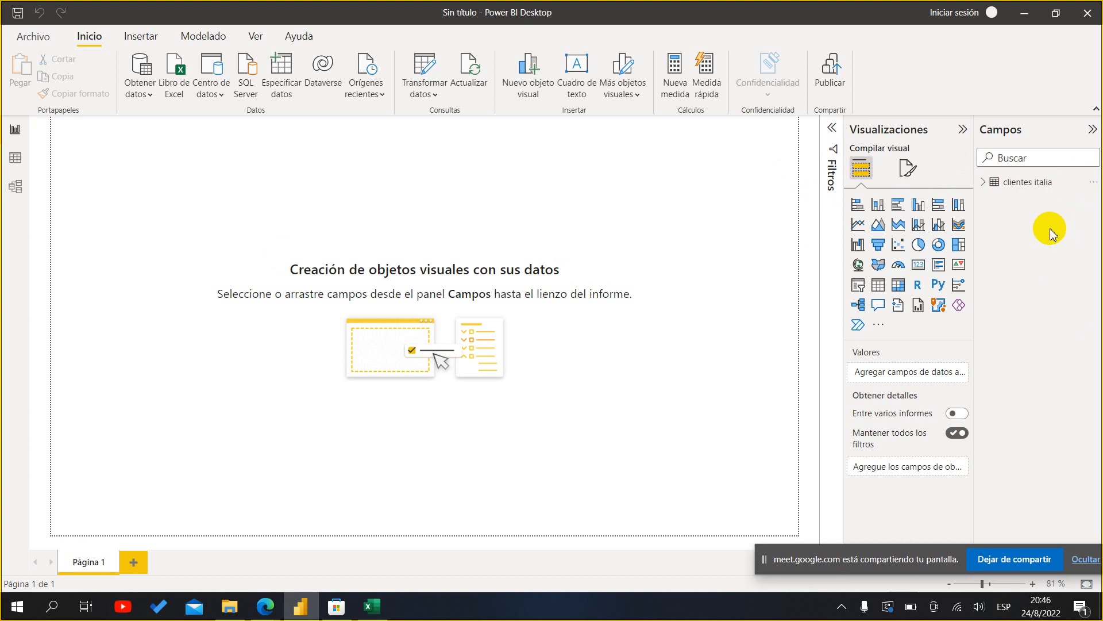
click(986, 185)
click(986, 185)
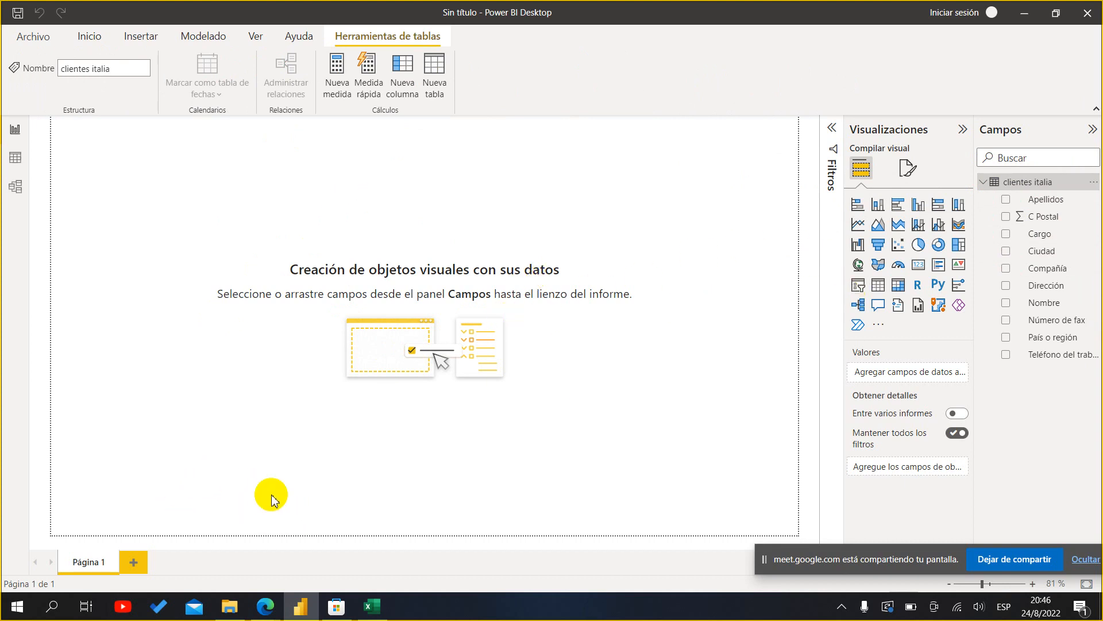
- Open the Amigos.xlsx workbook from the CLASE1 folder in Excel
mouse_move(230, 605)
click(239, 561)
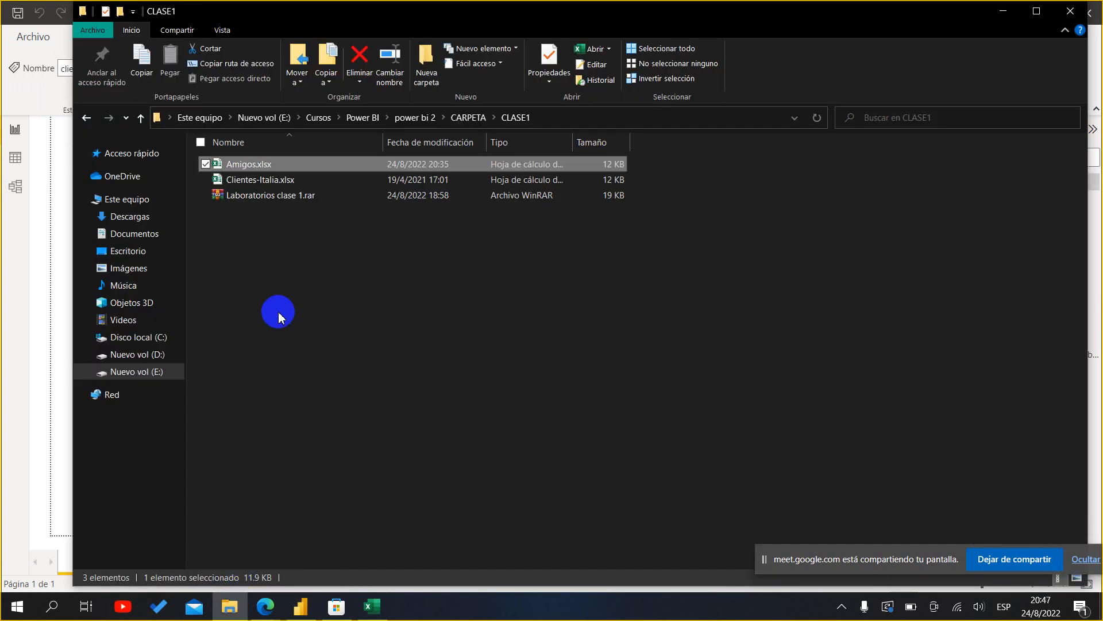
click(308, 166)
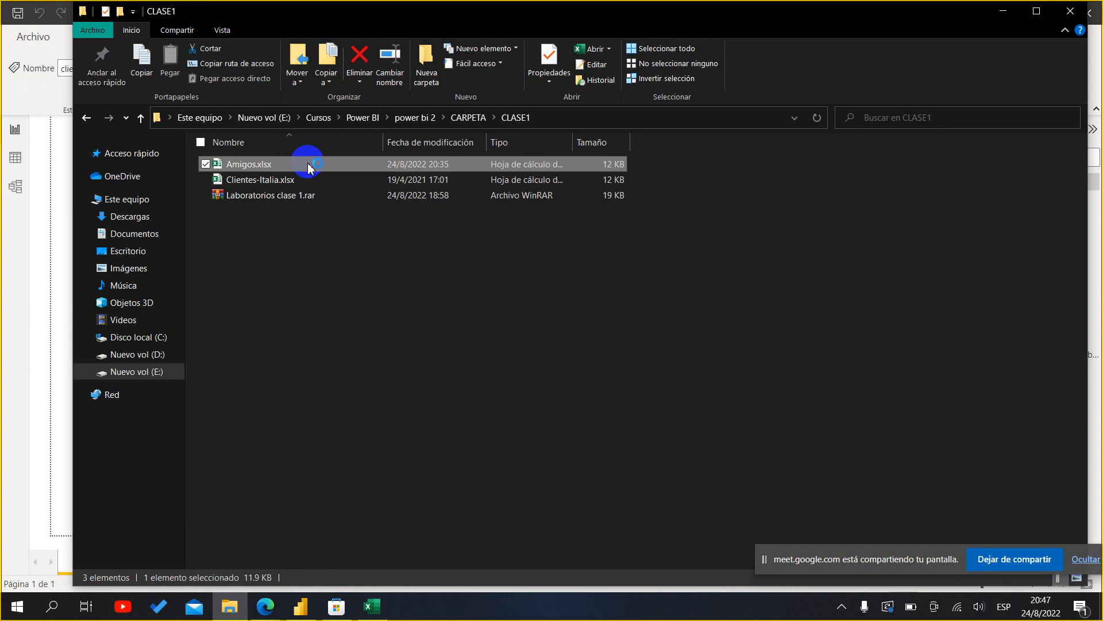
key(alt+Tab)
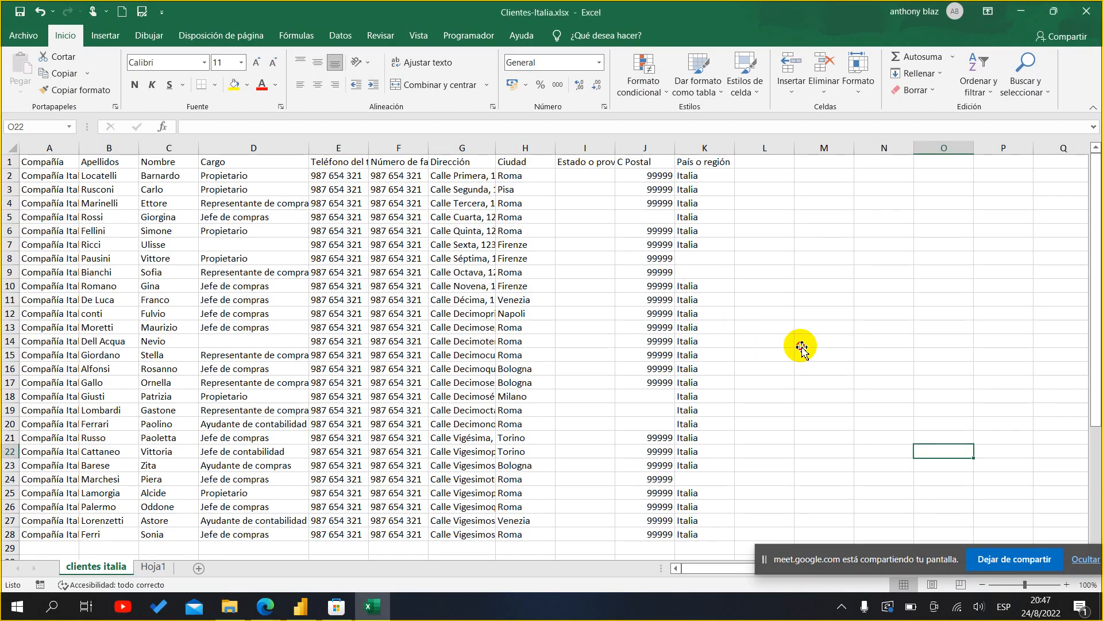
click(802, 343)
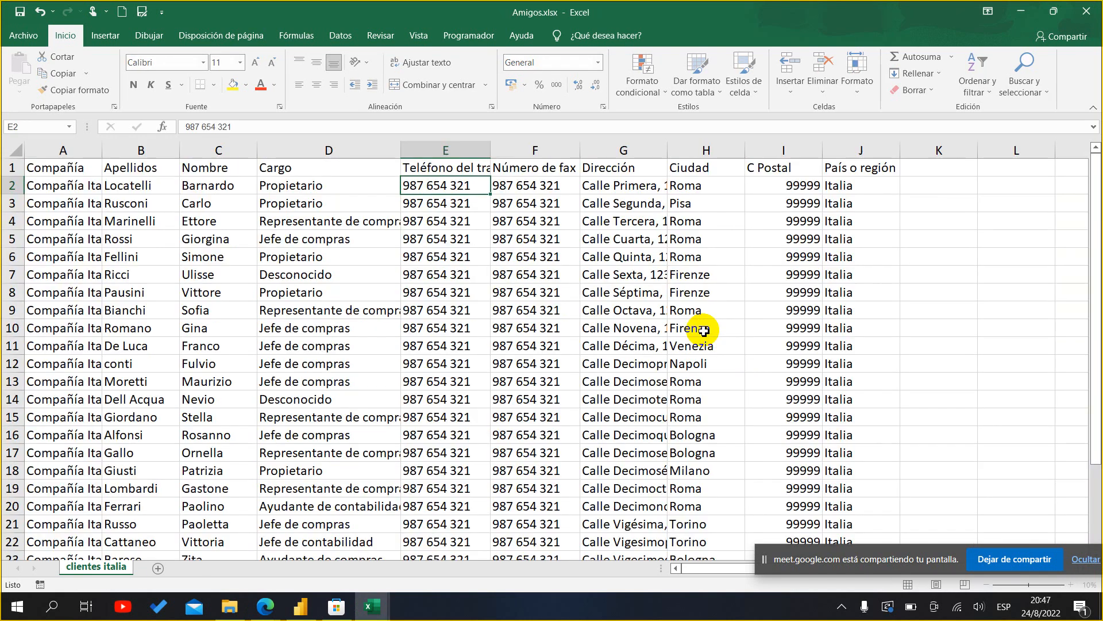
- Examine the records of the clientes italia sheet in Amigos.xlsx, highlighting A28:J29 and B20:E20 along the way
scroll(696, 322, down, 6)
scroll(693, 315, up, 6)
click(918, 331)
scroll(918, 332, down, 4)
drag(54, 438, 887, 446)
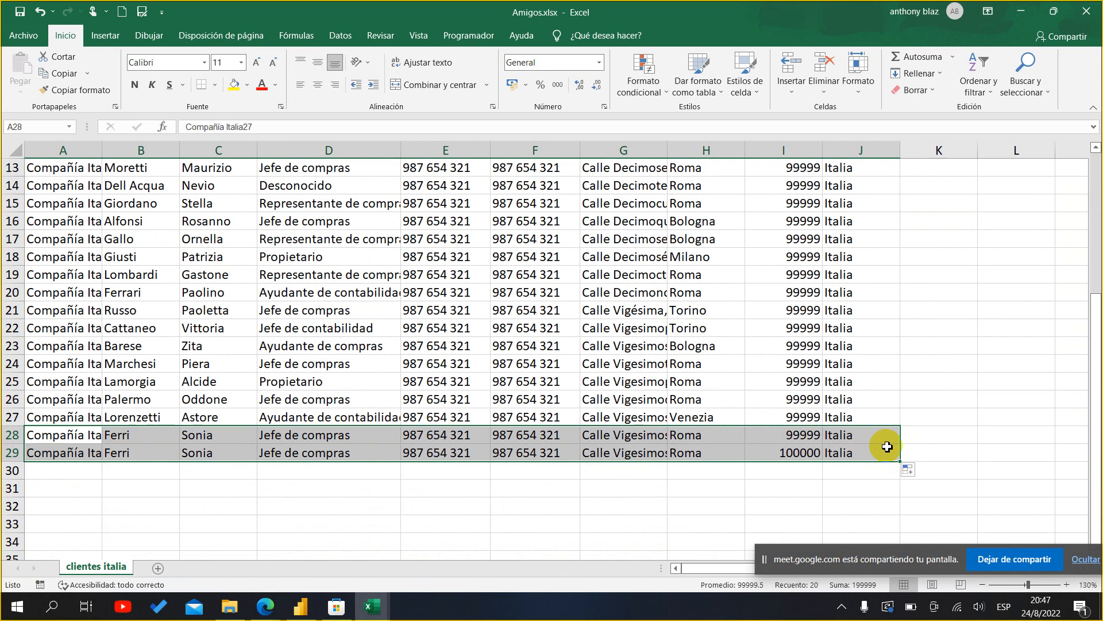
drag(133, 293, 439, 291)
scroll(402, 365, up, 4)
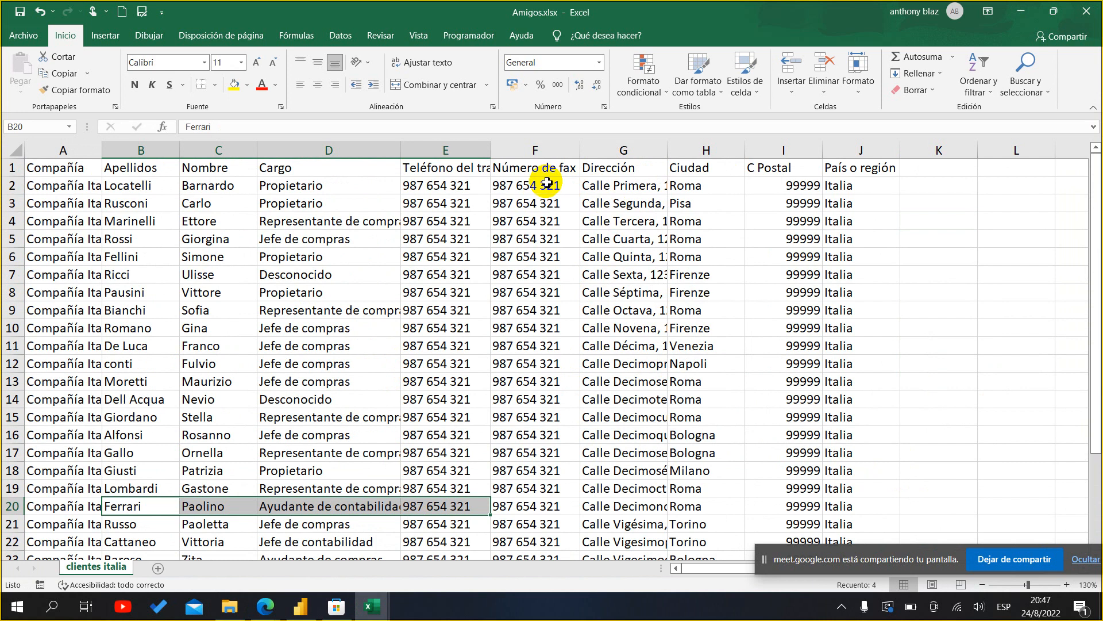
scroll(881, 358, down, 7)
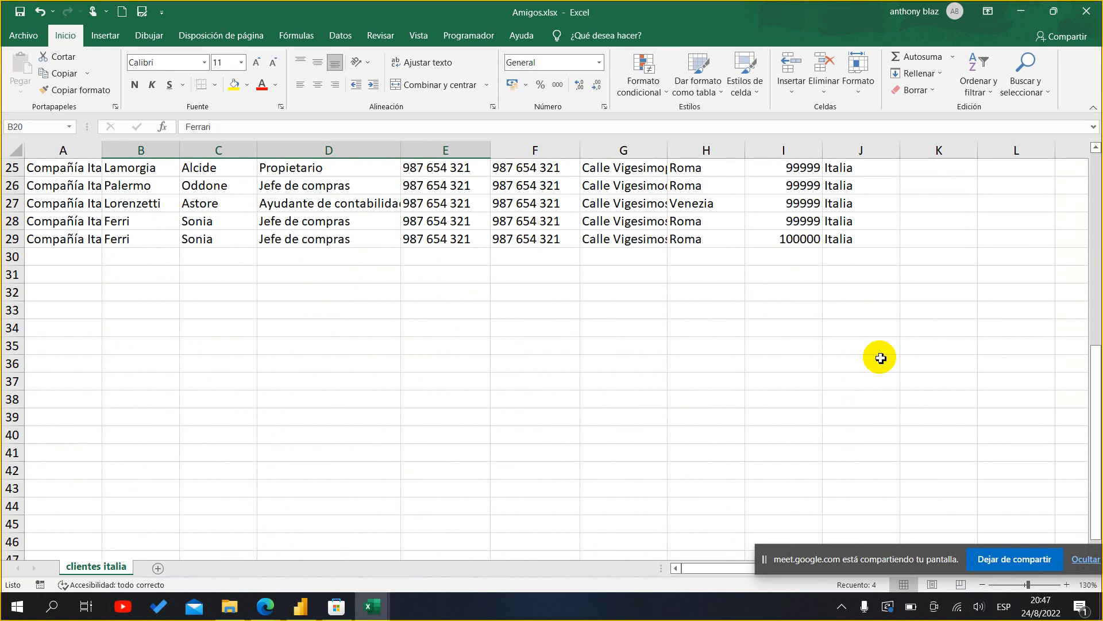
scroll(881, 358, up, 7)
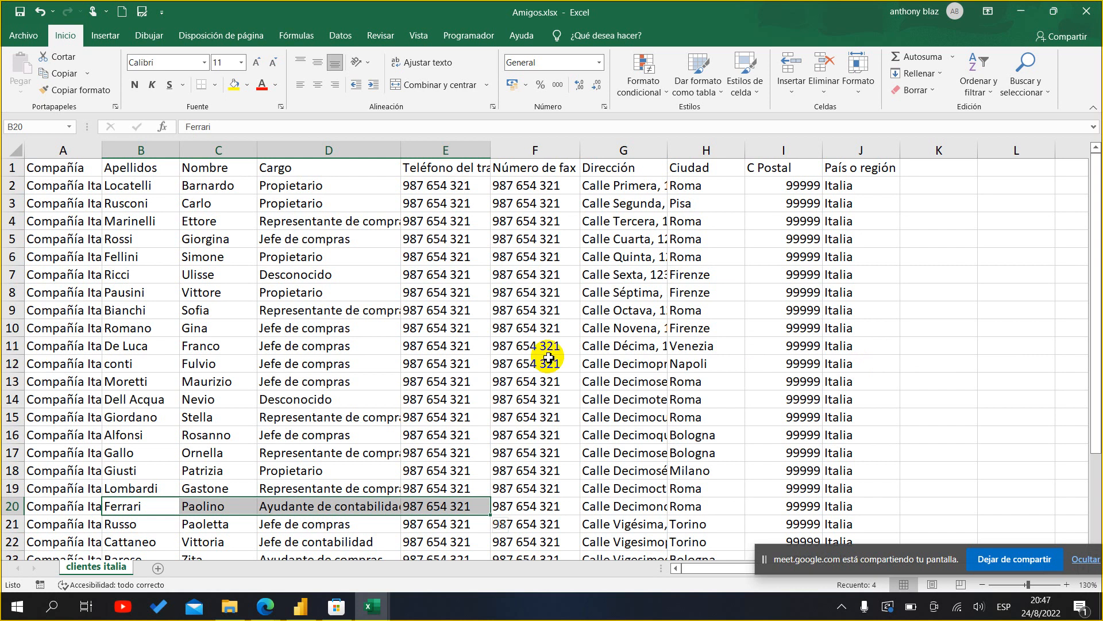
scroll(546, 352, down, 6)
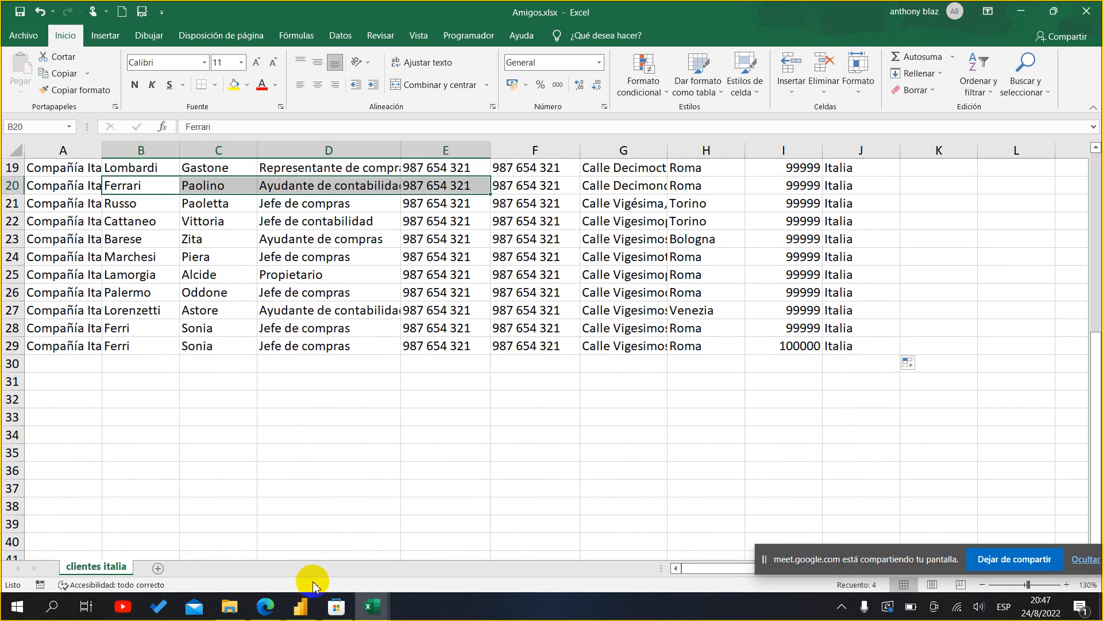
- Compare the field list in Power BI Desktop with the Amigos.xlsx records in Excel, highlighting the last record in A29:J29
click(301, 604)
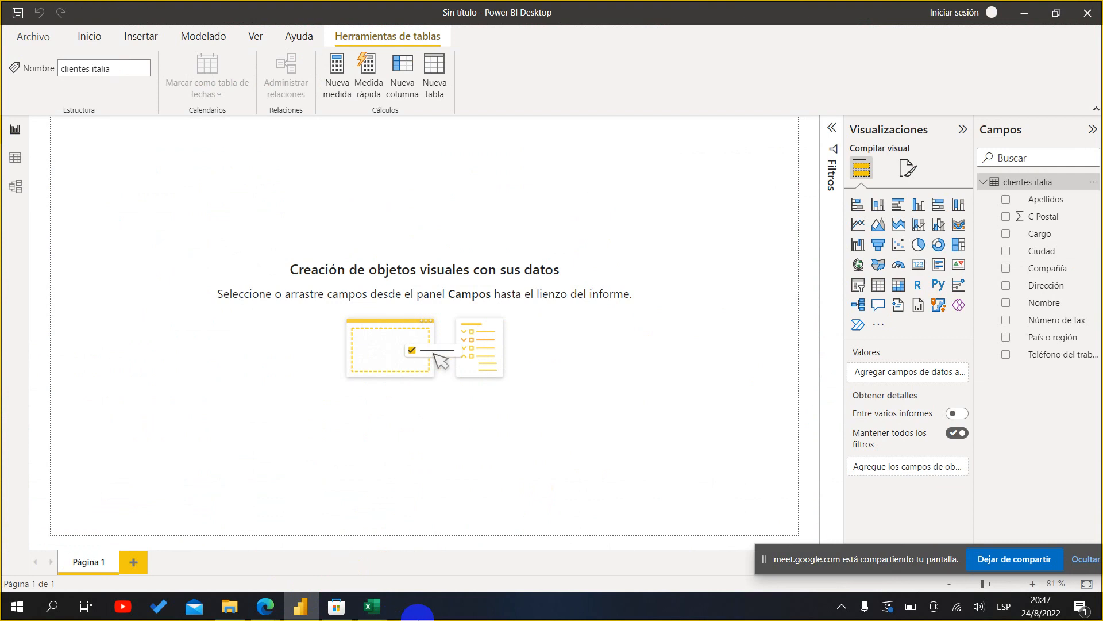
mouse_move(372, 610)
click(443, 547)
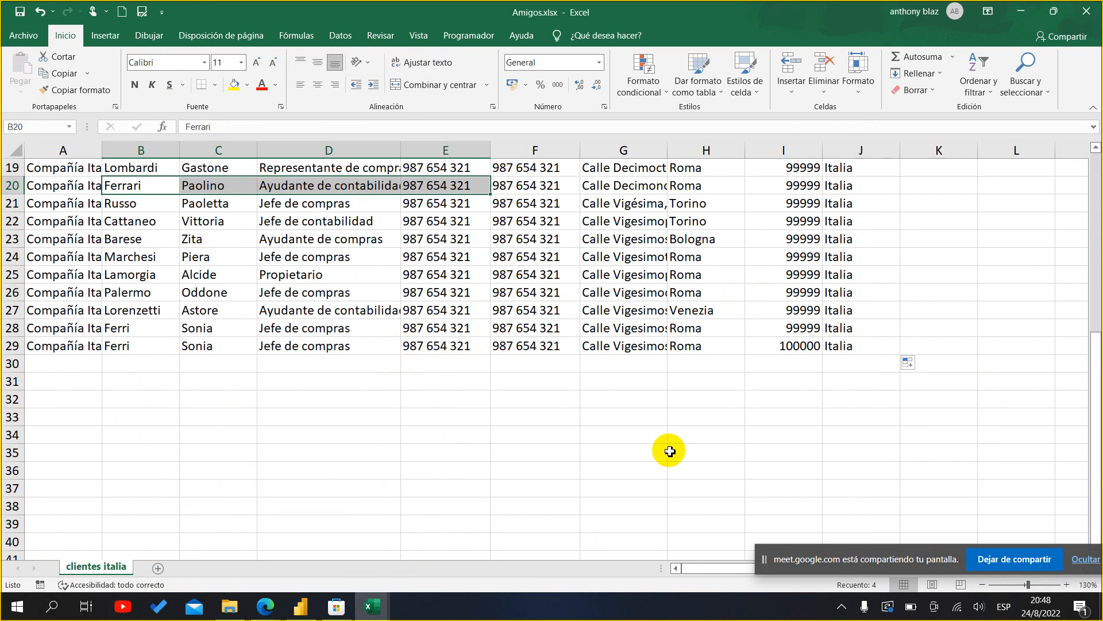
scroll(669, 451, up, 4)
scroll(670, 451, down, 2)
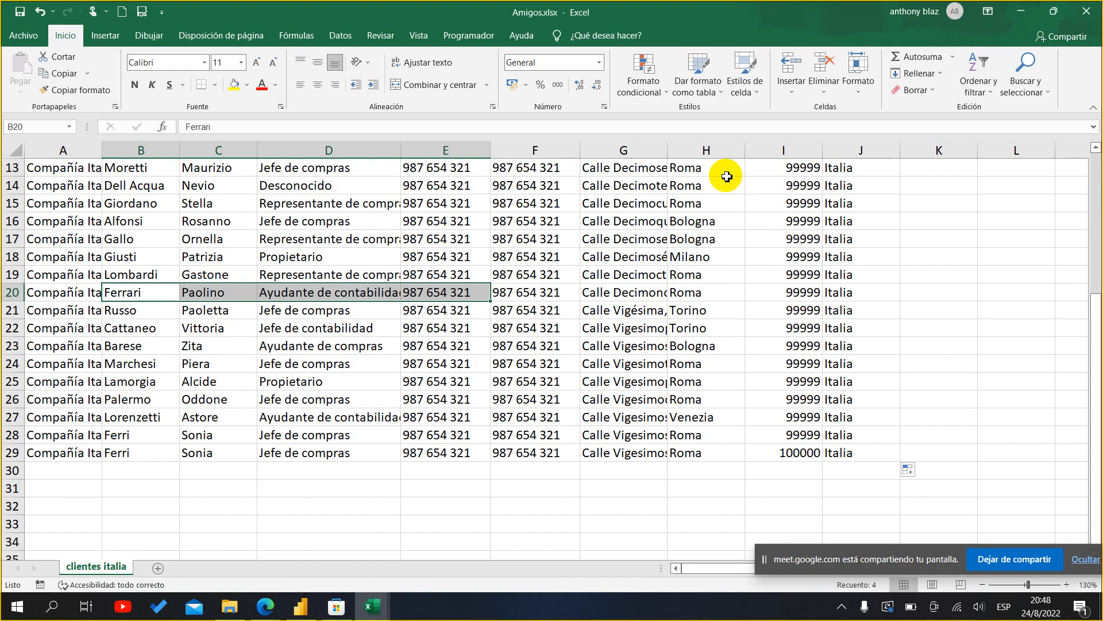
scroll(592, 301, up, 4)
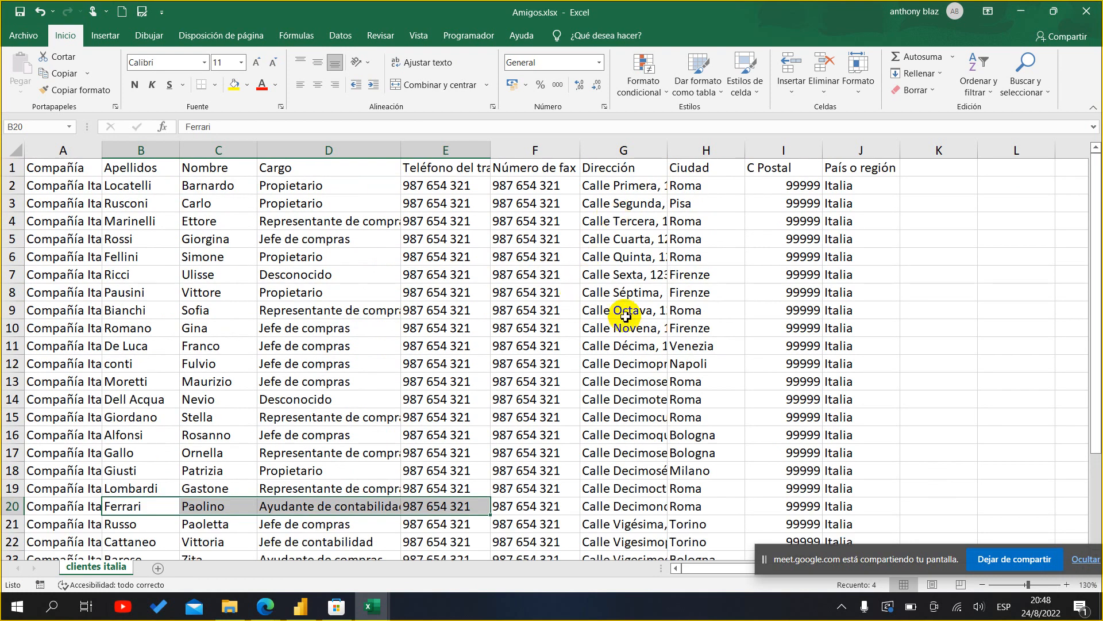
scroll(475, 371, down, 4)
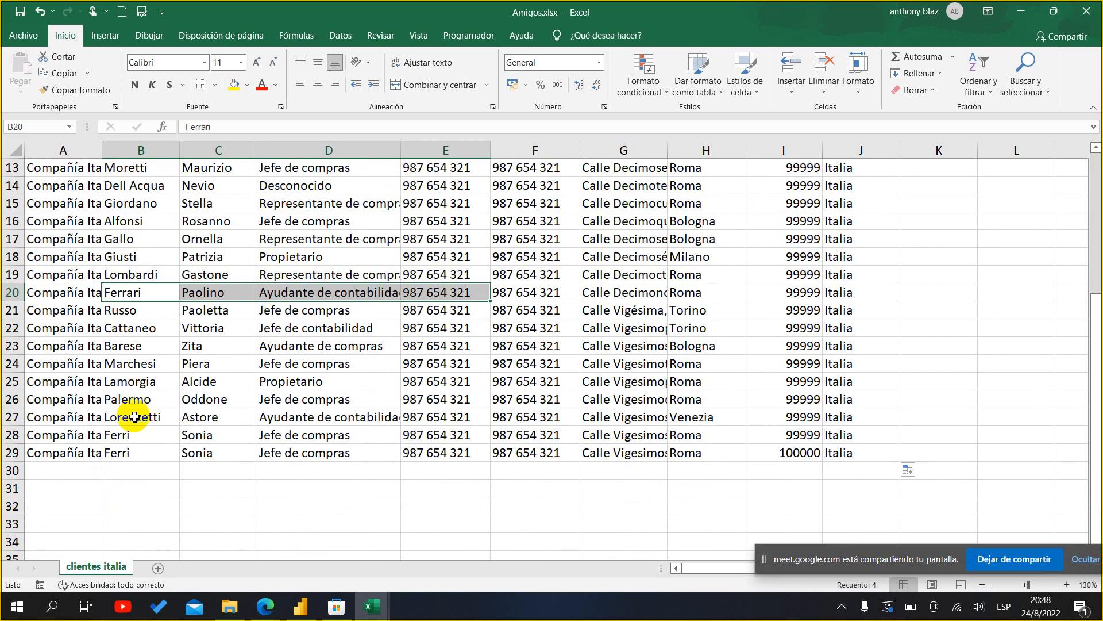
drag(86, 454, 896, 446)
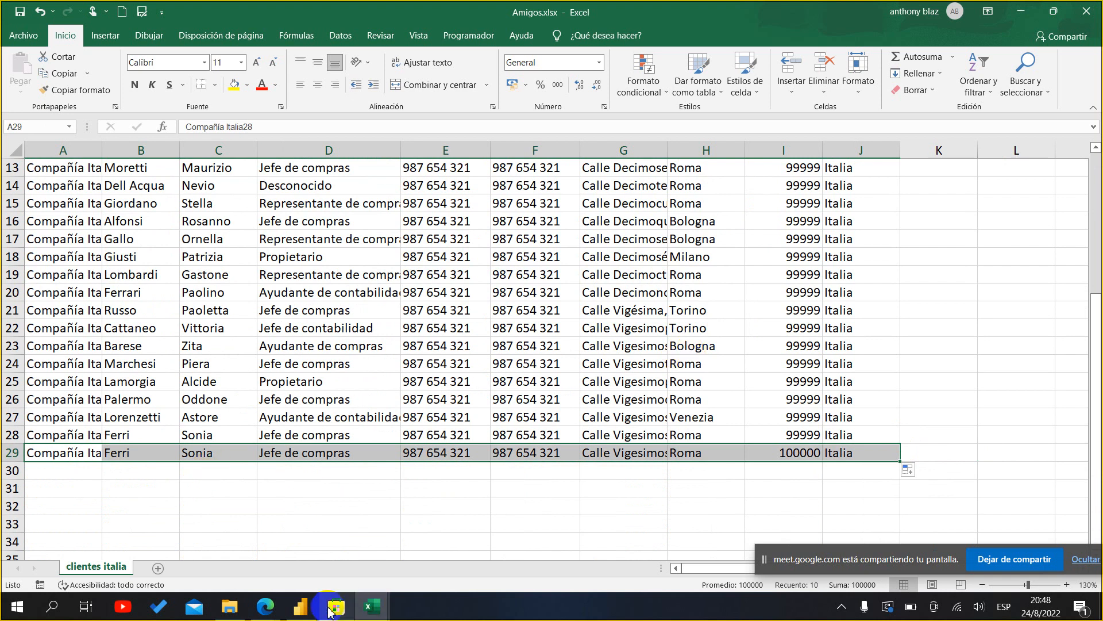
- Clear the contents of the last record in A29:J29 of the clientes italia sheet in Amigos.xlsx
click(301, 606)
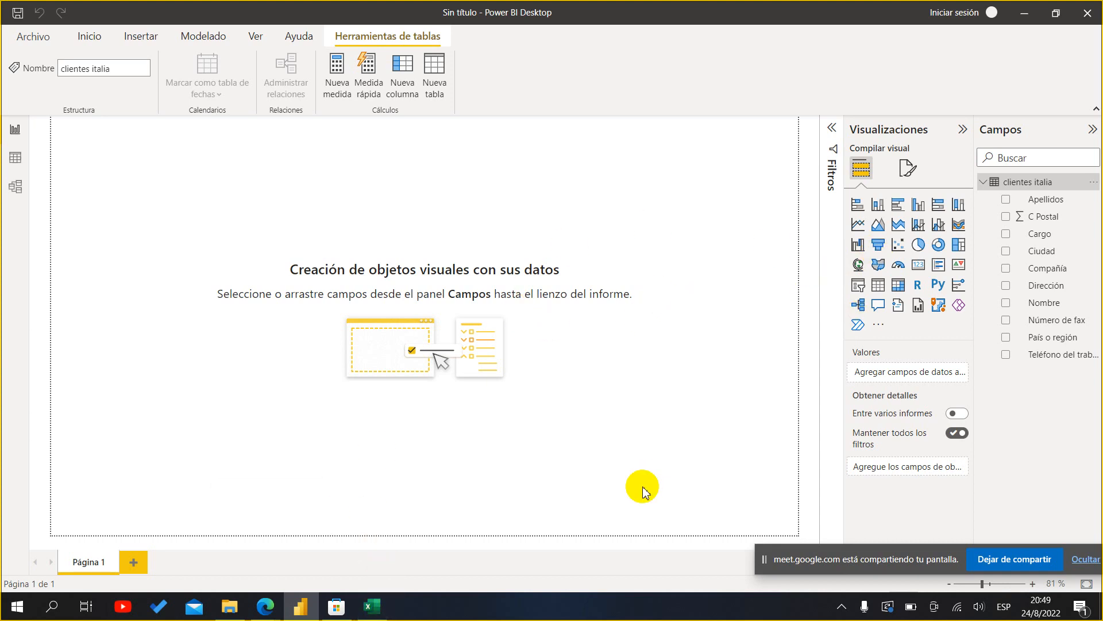
click(375, 602)
click(431, 559)
click(383, 611)
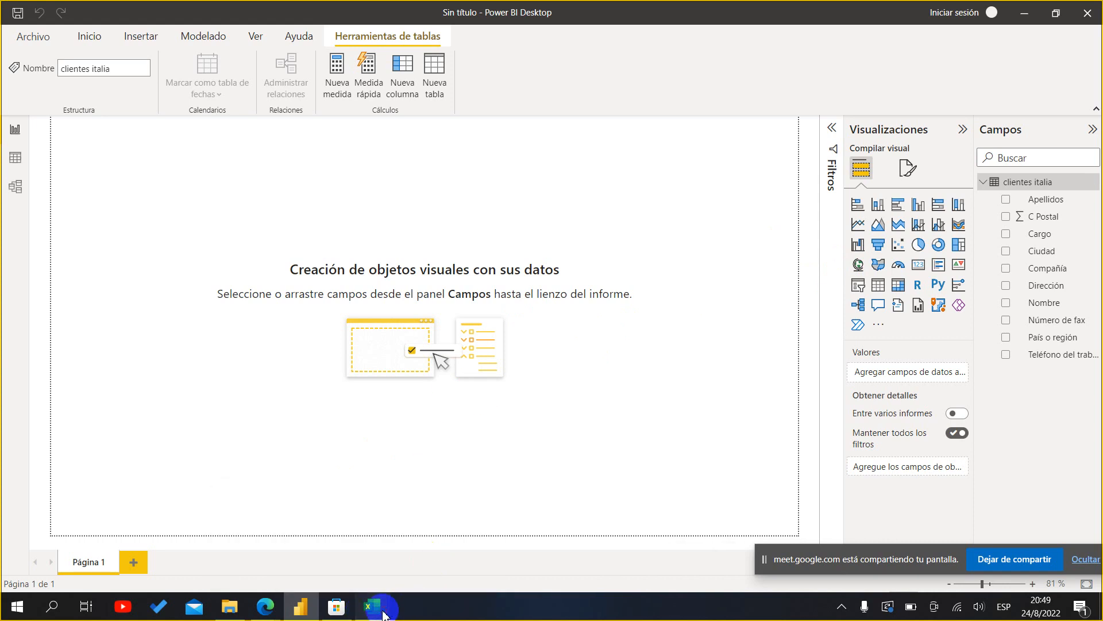
click(440, 549)
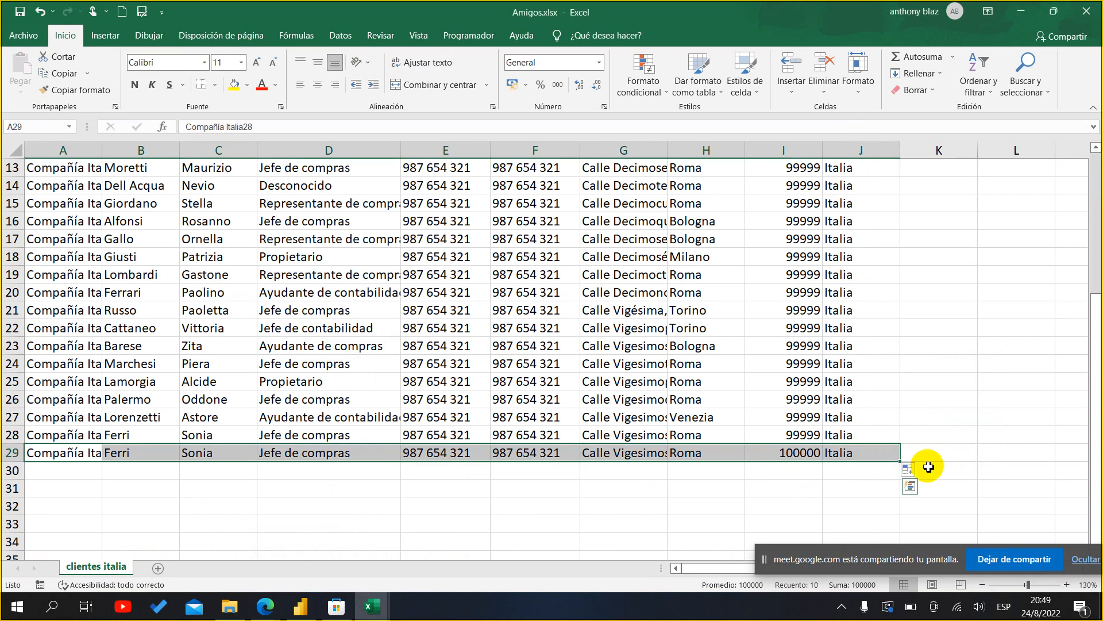
key(Delete)
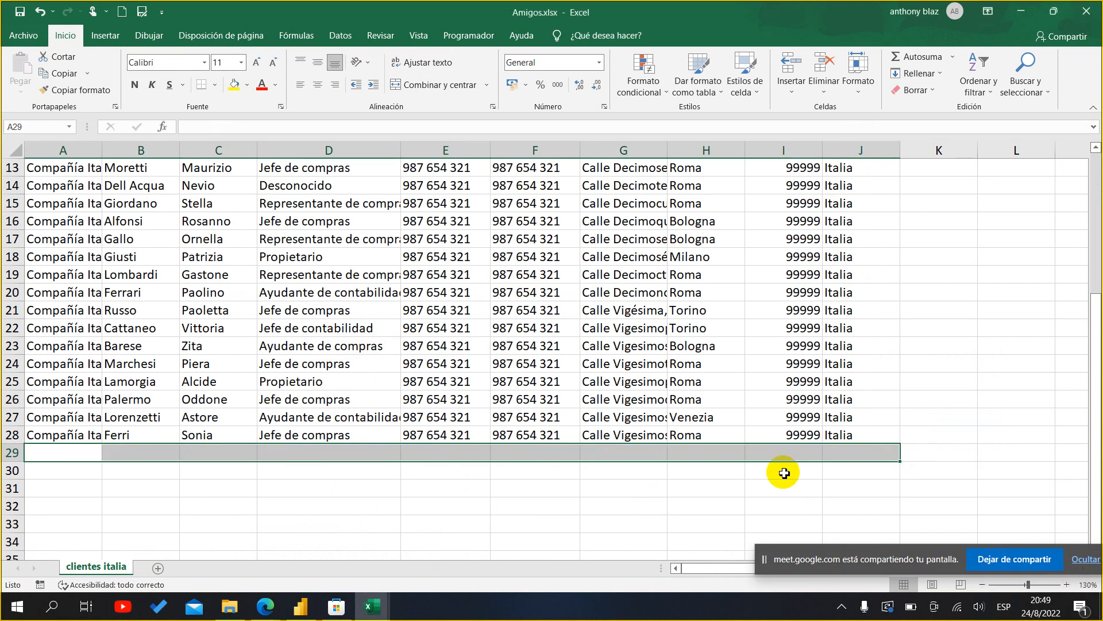
- Examine the remaining records of the clientes italia sheet, from the header row to row 28
scroll(877, 446, up, 4)
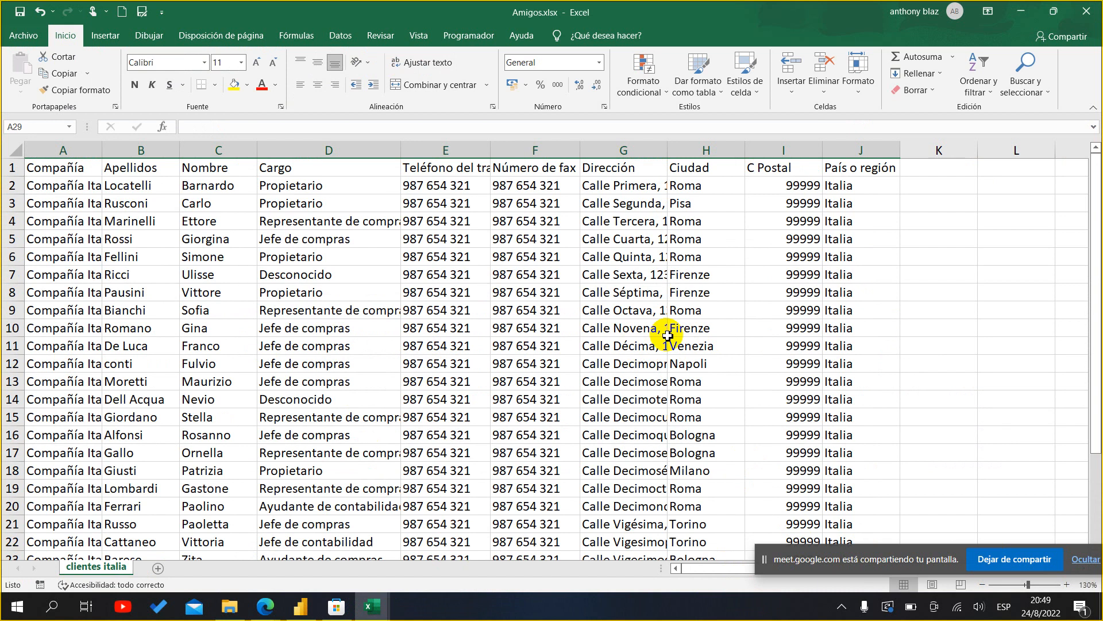
scroll(838, 385, down, 10)
scroll(839, 388, up, 10)
click(331, 347)
scroll(330, 347, down, 8)
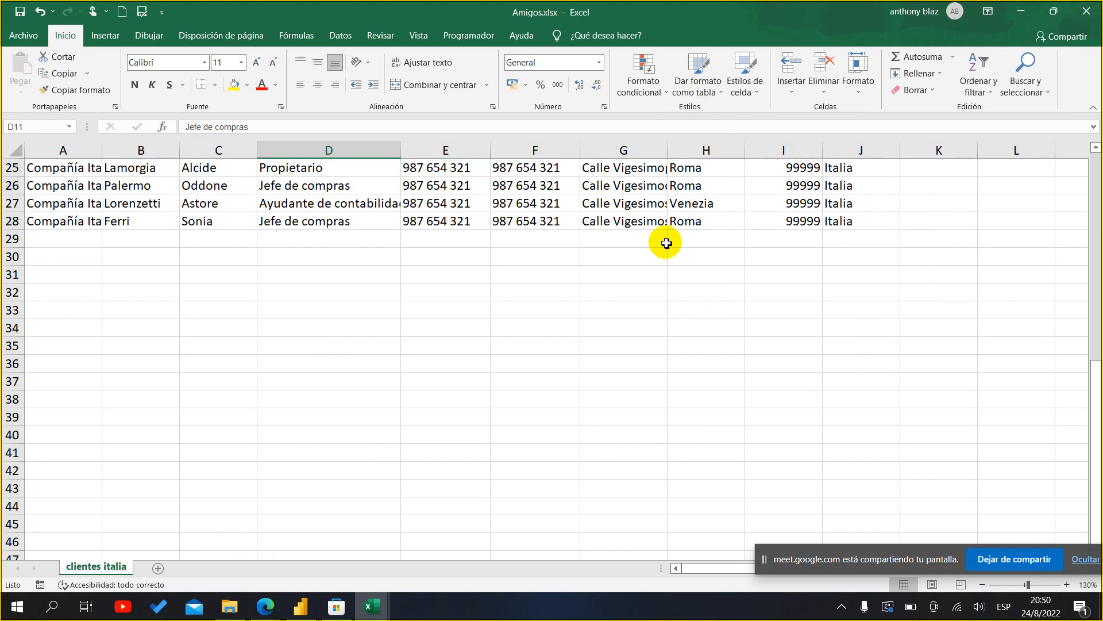
scroll(575, 252, up, 8)
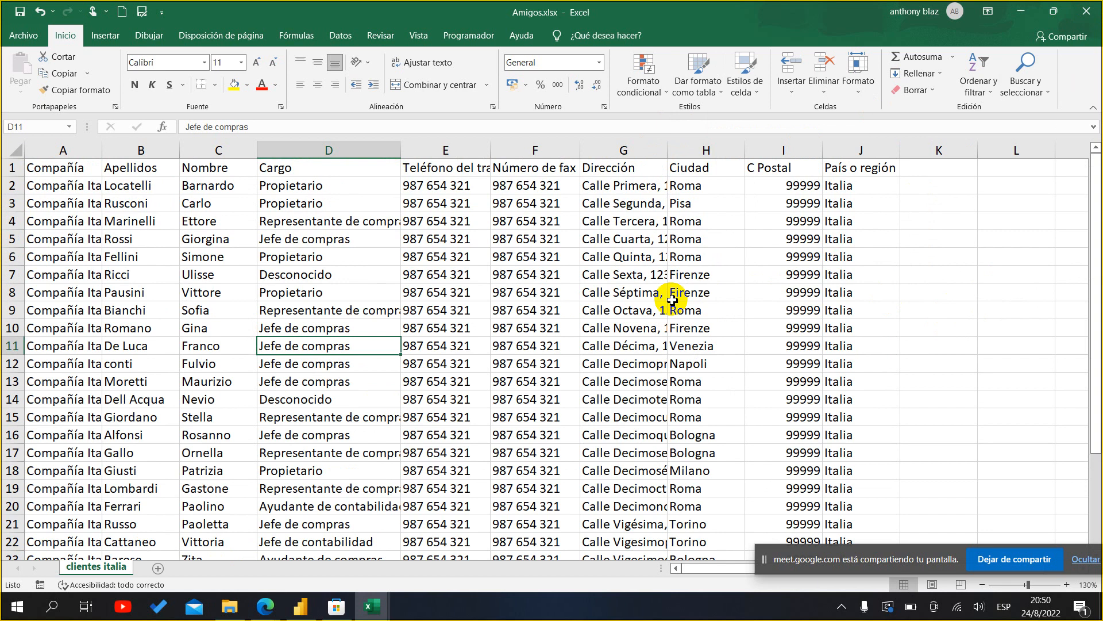
scroll(572, 418, down, 2)
scroll(571, 382, up, 2)
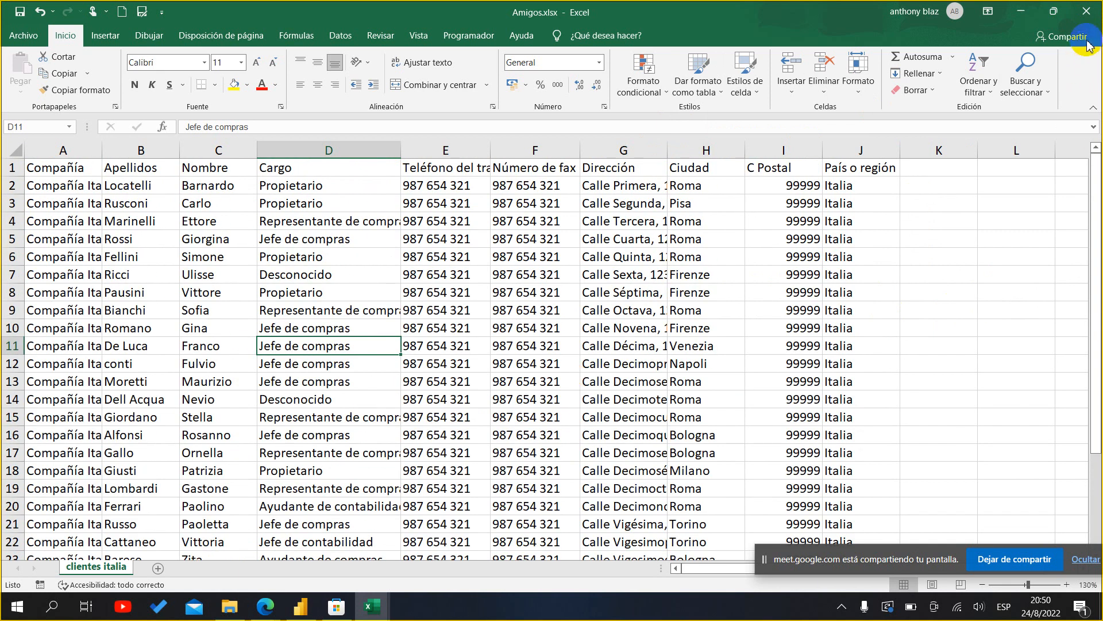
click(1096, 20)
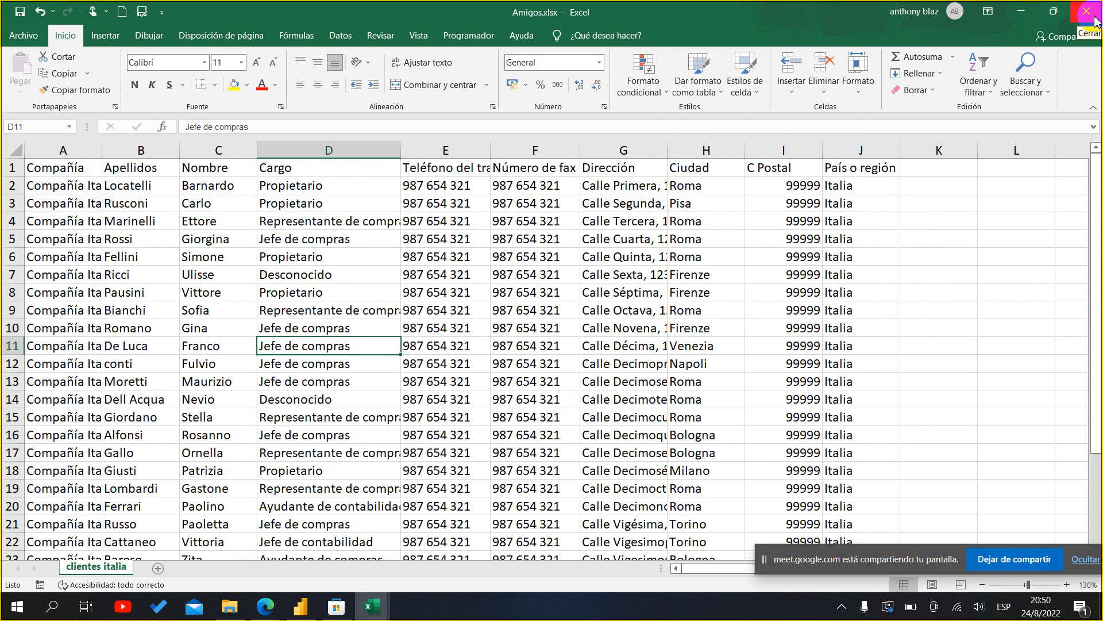
click(1096, 21)
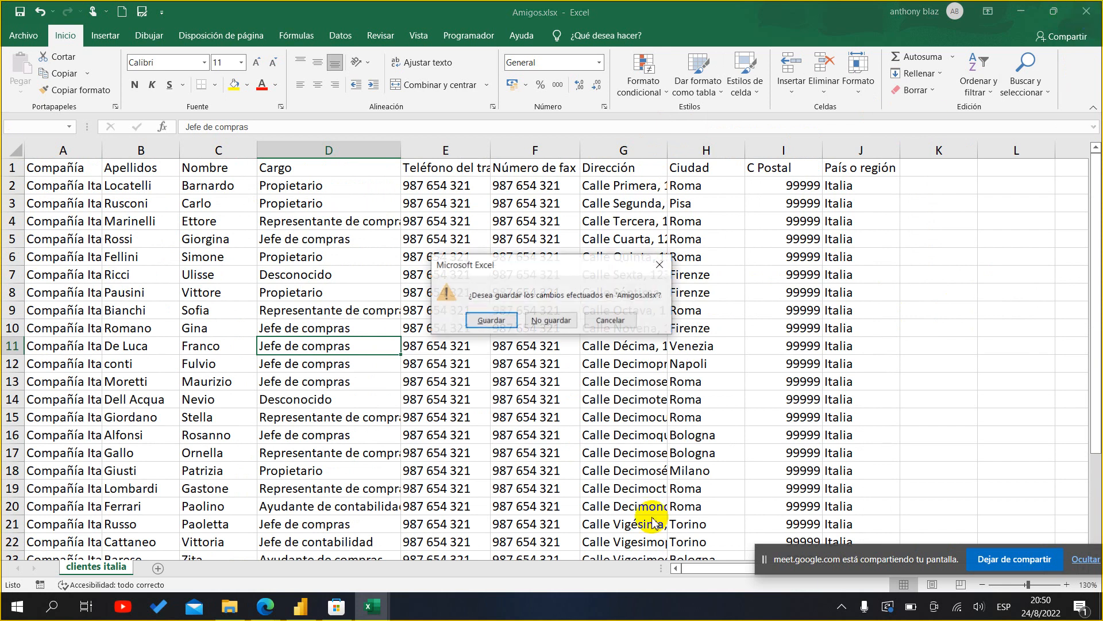
click(610, 322)
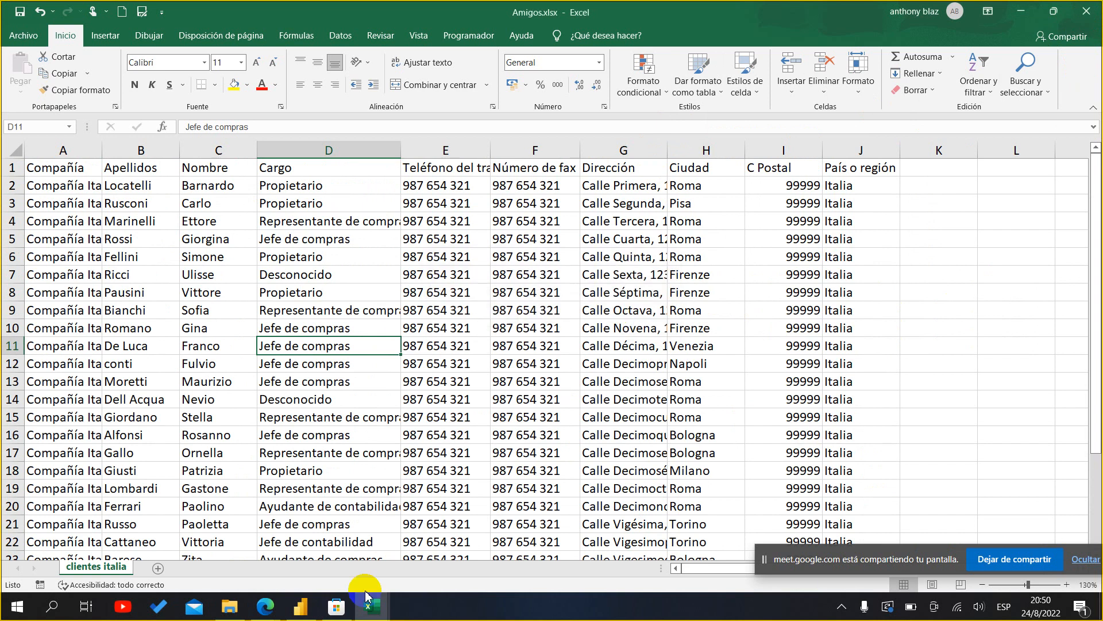
- Compare the clientes italia field list in Power BI Desktop with the column headings in Amigos.xlsx, highlighting row 1
click(301, 606)
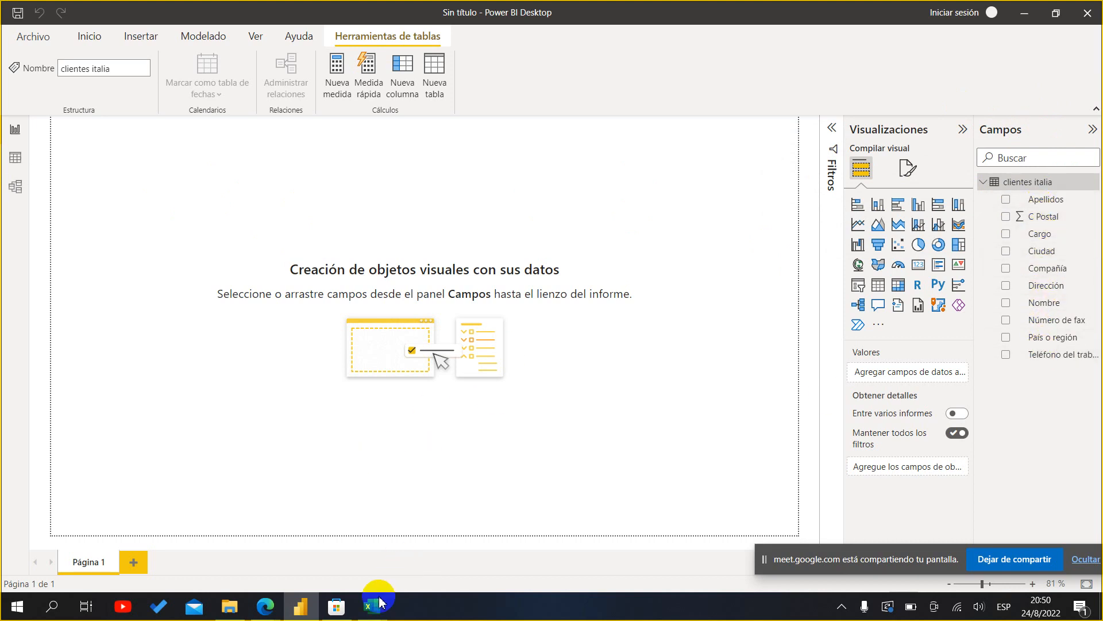
mouse_move(373, 603)
click(464, 555)
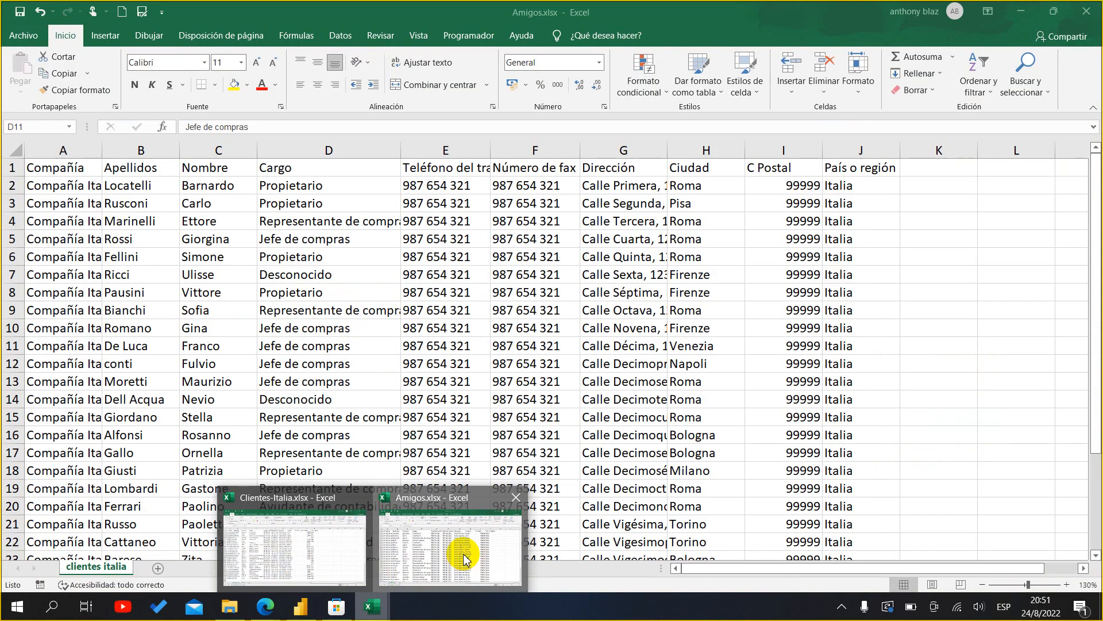
click(15, 169)
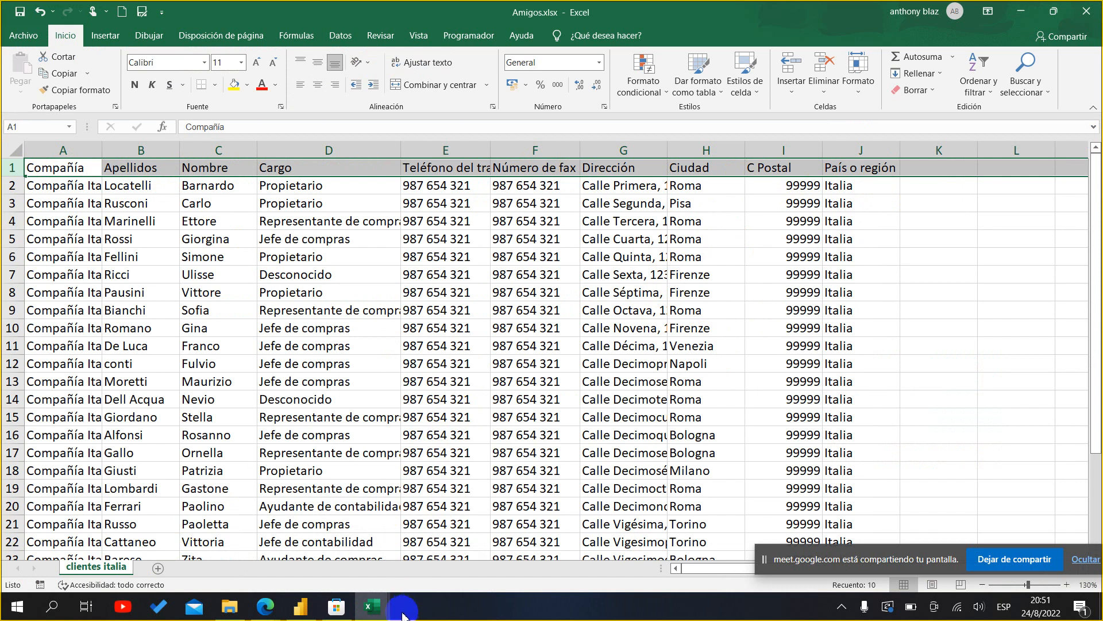
click(305, 609)
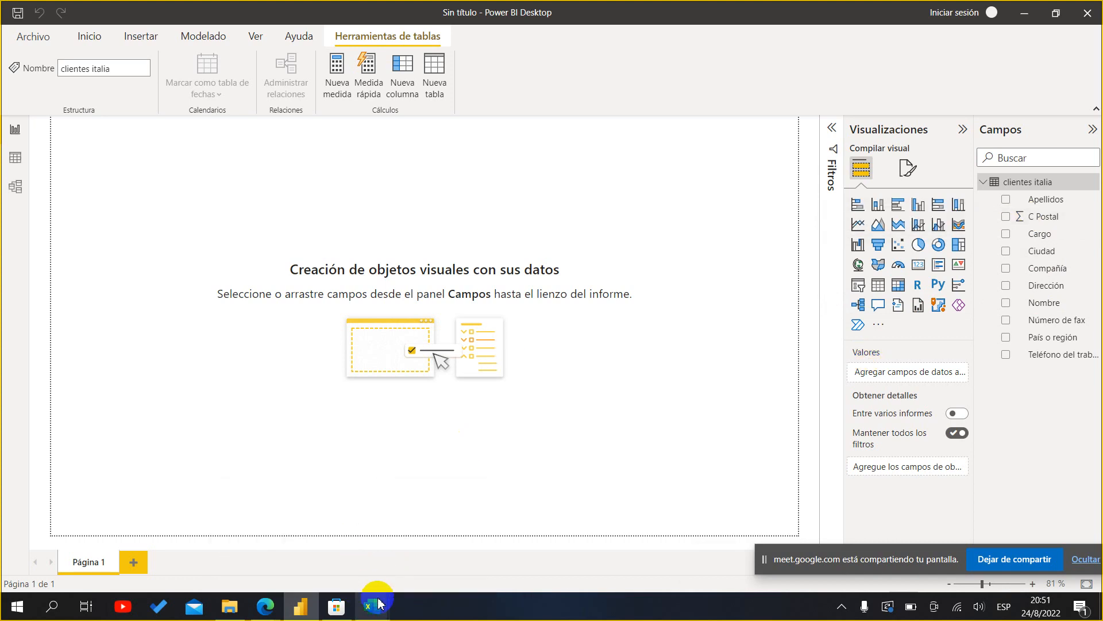
- Switch back to Amigos.xlsx in Excel and highlight the C Postal values in I2:I29
mouse_move(373, 610)
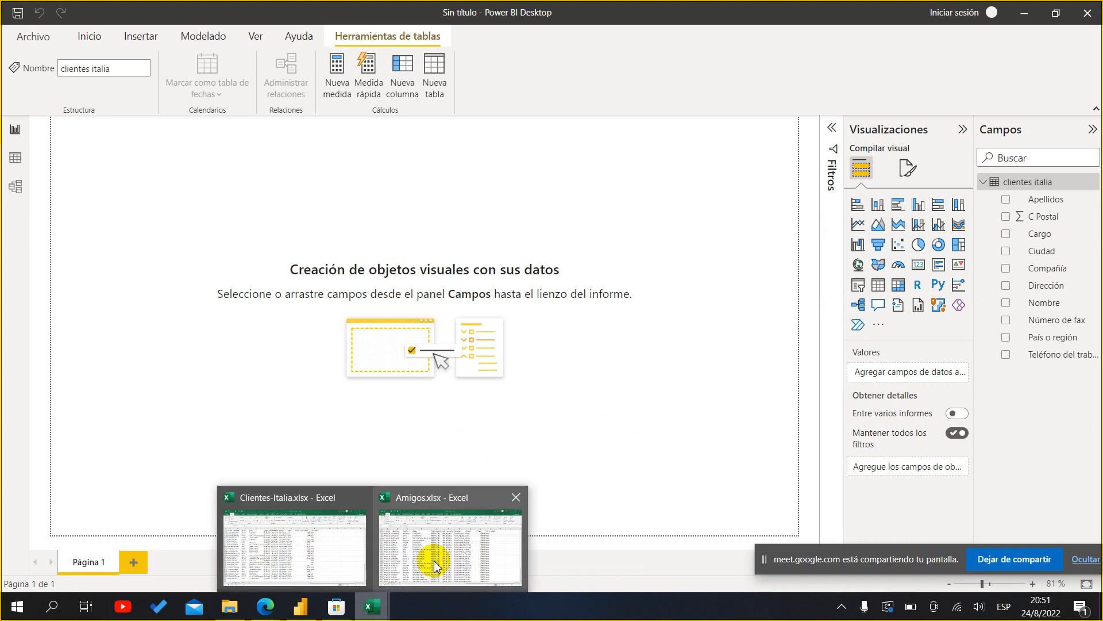
click(434, 555)
drag(816, 185, 805, 597)
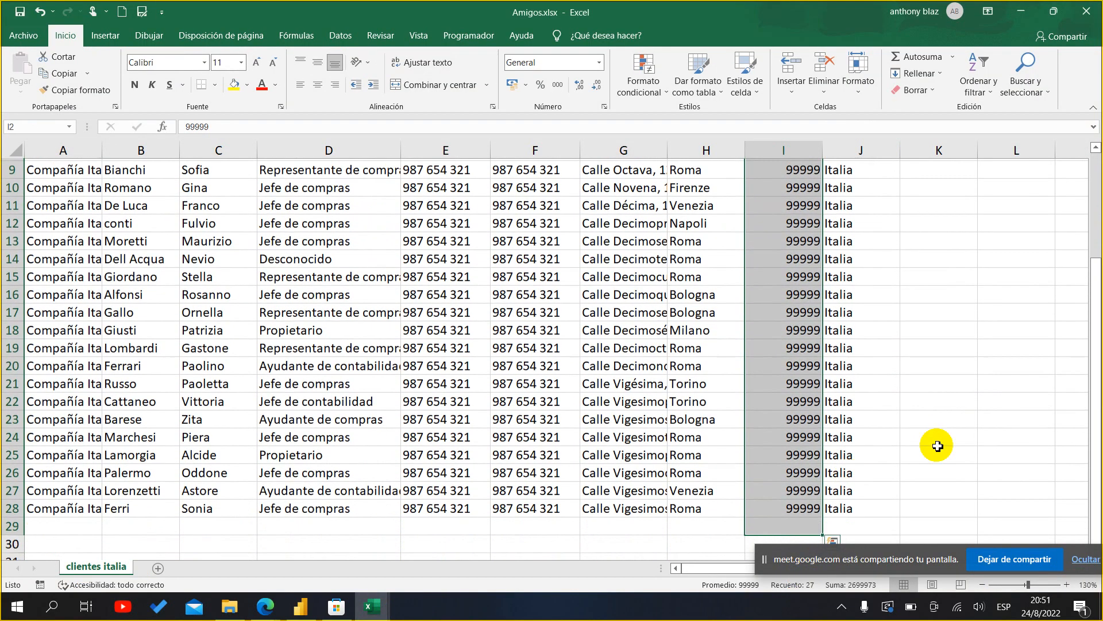
- Total the C Postal values in I2:I28 with a SUMA formula in cell I30 and clear that cell again
scroll(938, 446, down, 2)
click(802, 448)
click(802, 440)
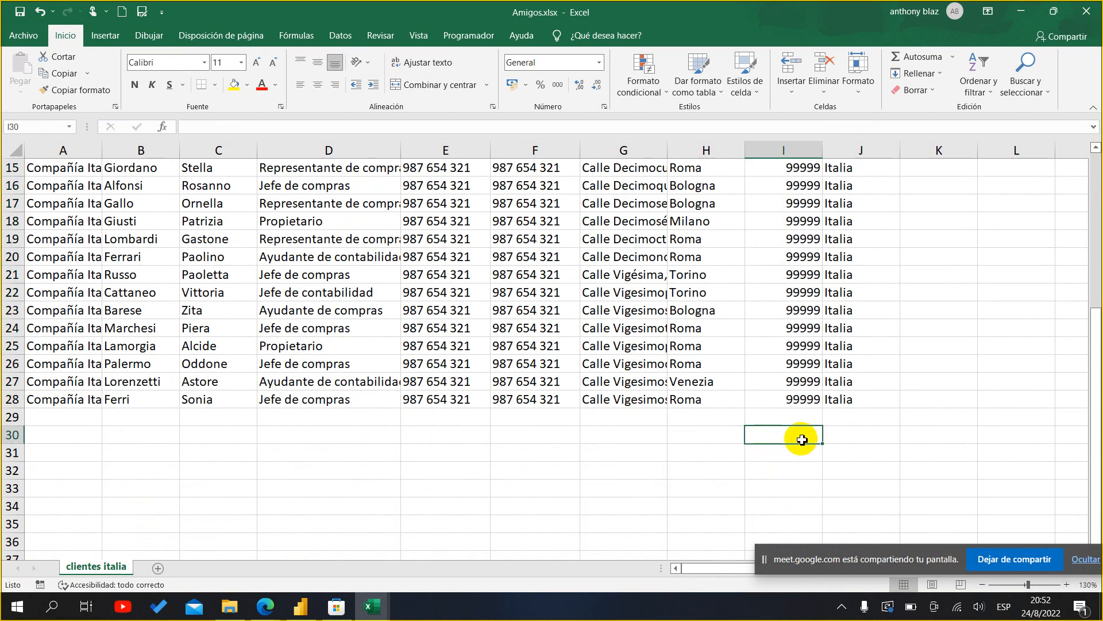
text(+)
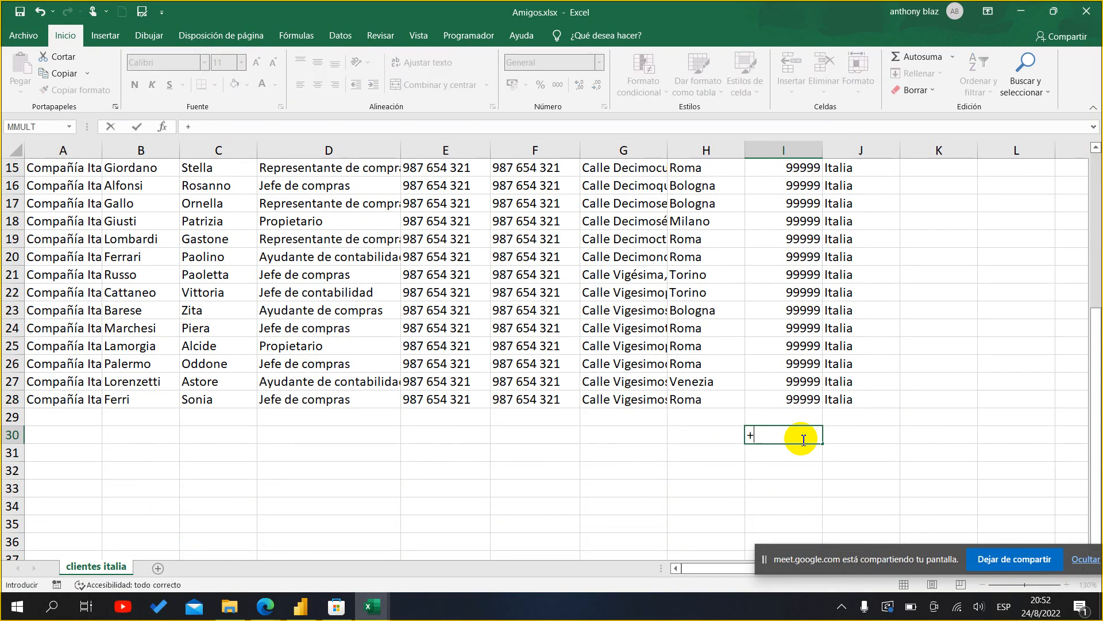
text(suma()
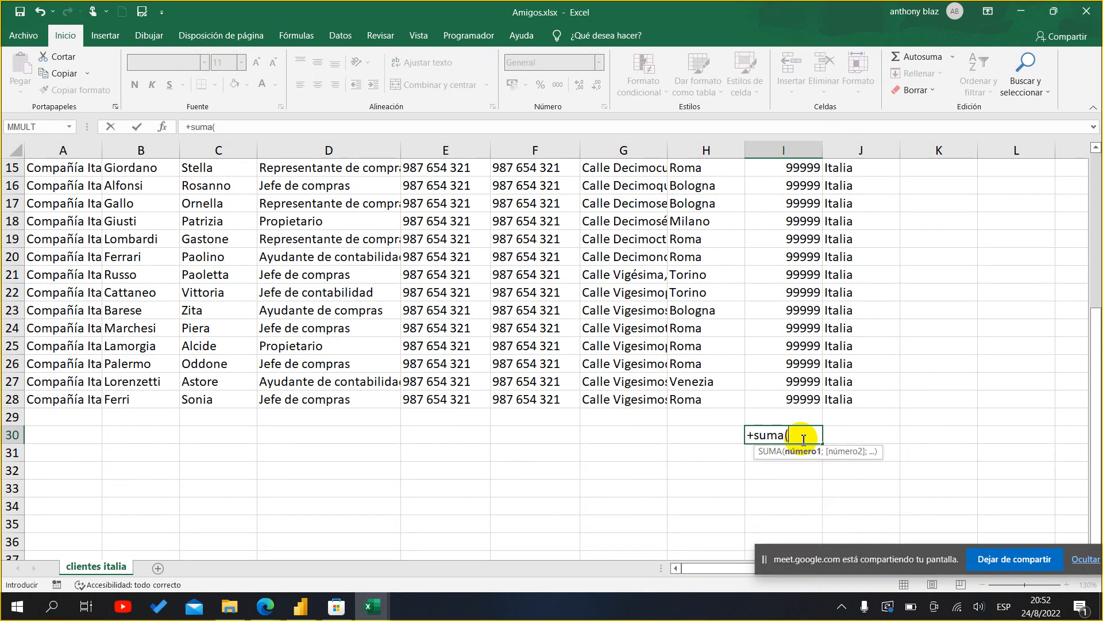
drag(801, 397, 782, 187)
key(Return)
scroll(805, 402, down, 5)
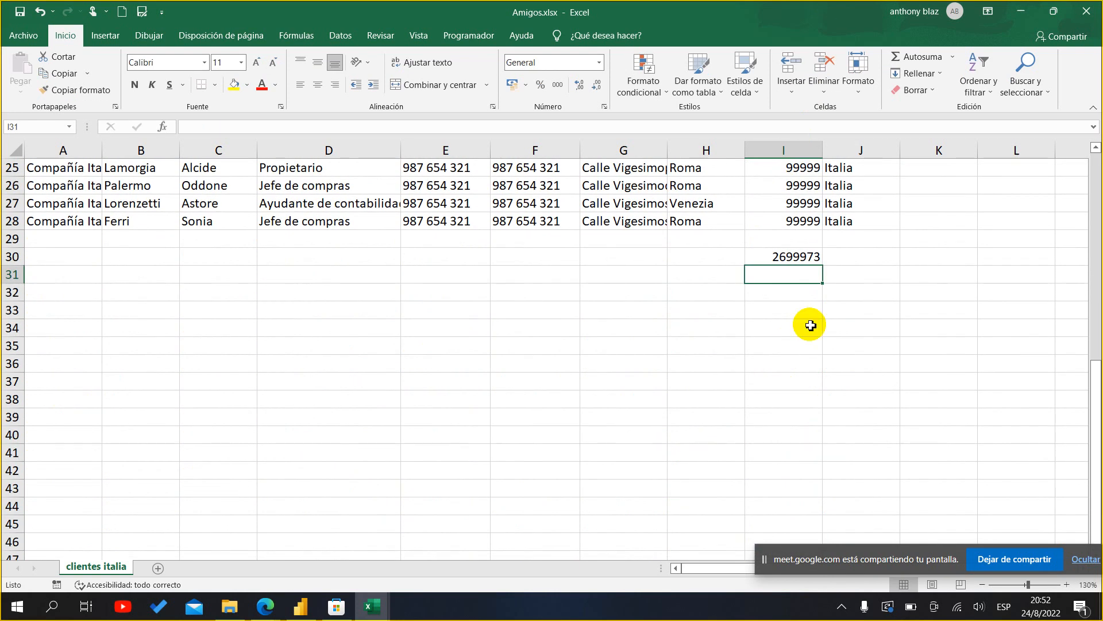
click(789, 257)
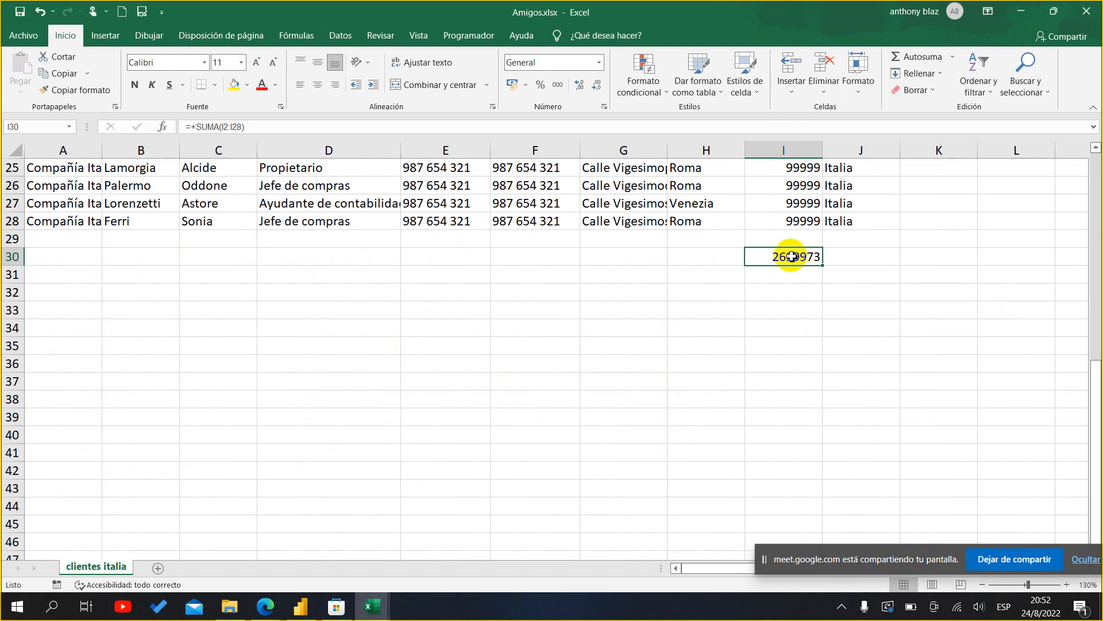
key(Delete)
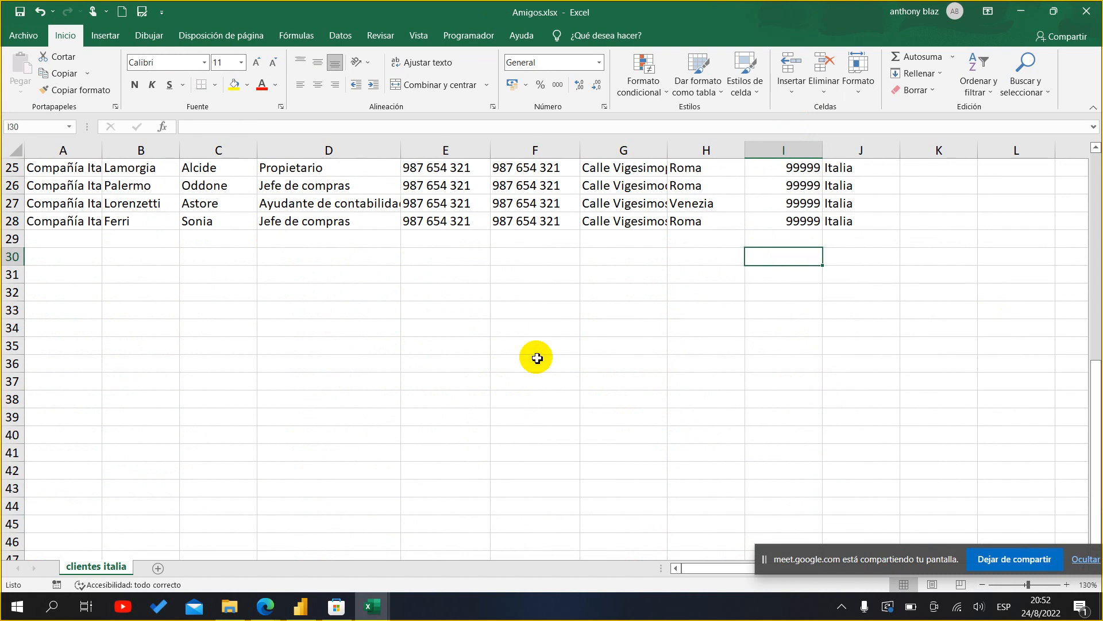
- Open the clientes italia query in the Power Query Editor and move the screen-sharing bar off the preview's horizontal scroll bar
click(301, 606)
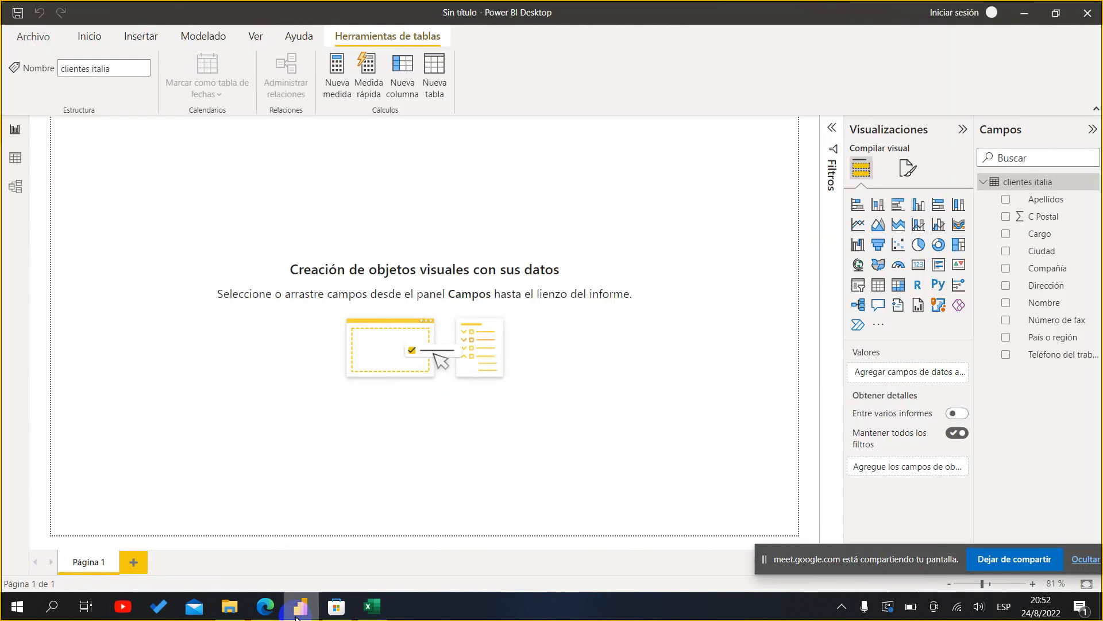
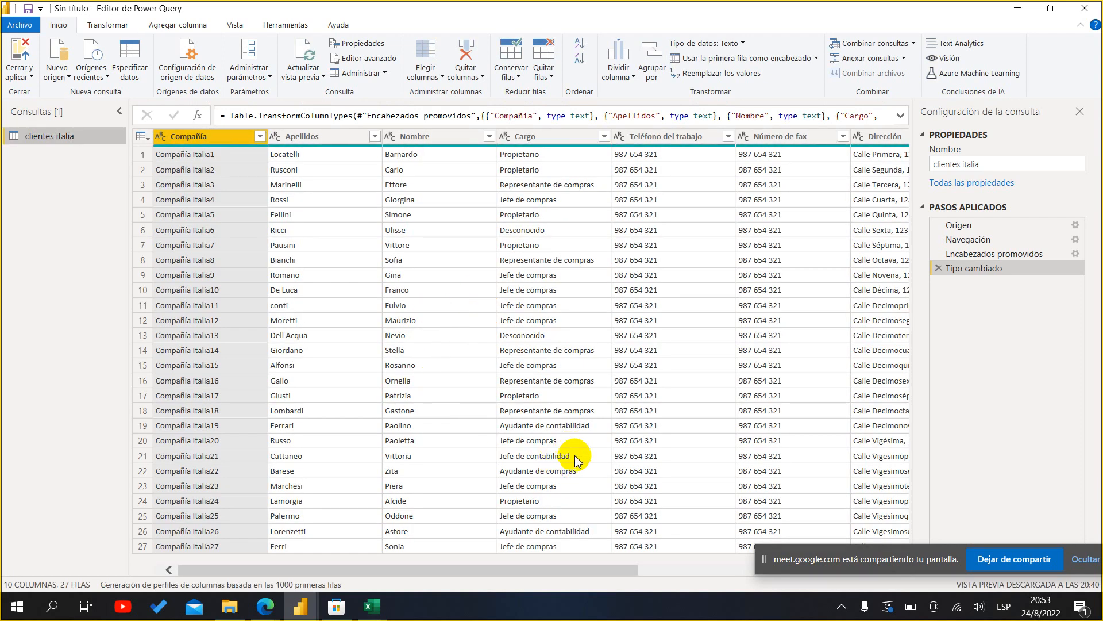
drag(611, 571, 448, 551)
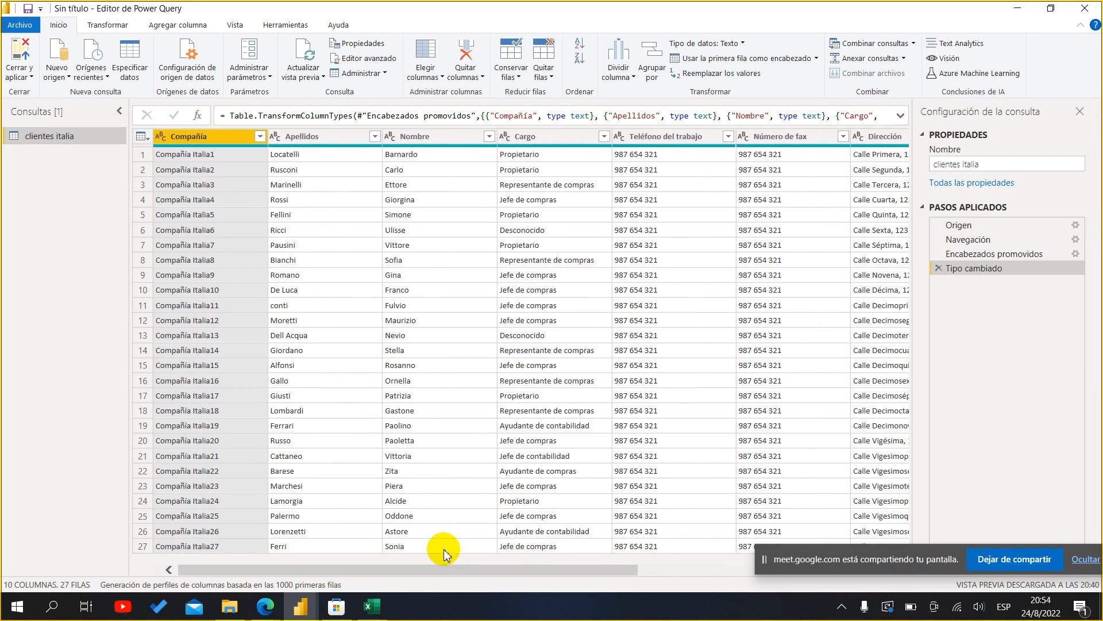
click(860, 567)
drag(859, 567, 841, 433)
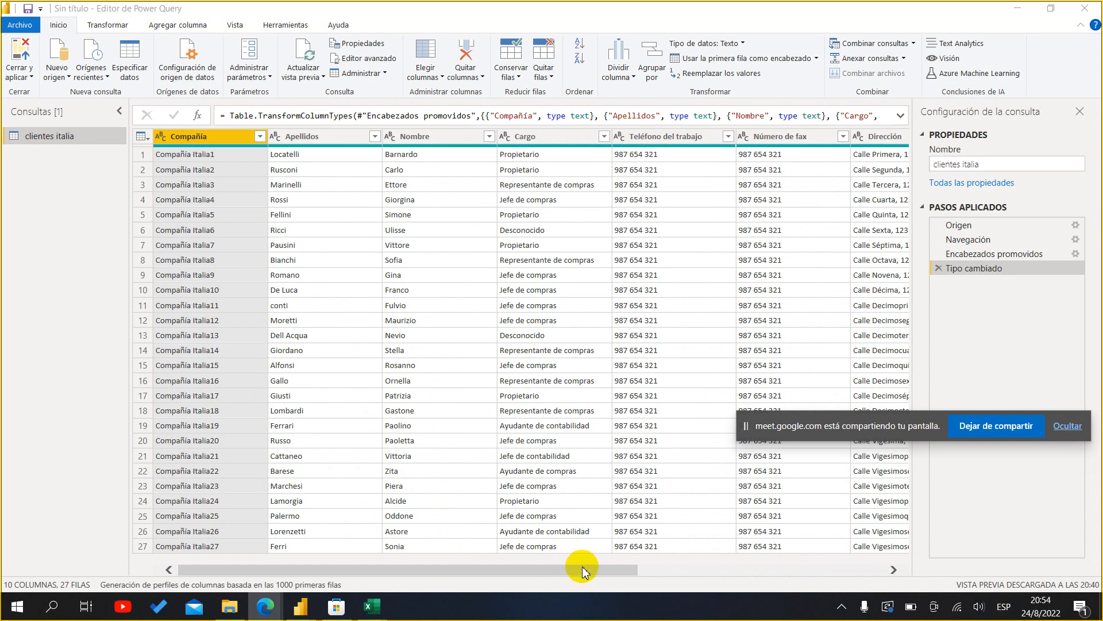
- Compare the Amigos.xlsx sheet in Excel with the clientes italia query preview in the Power Query Editor
mouse_move(371, 603)
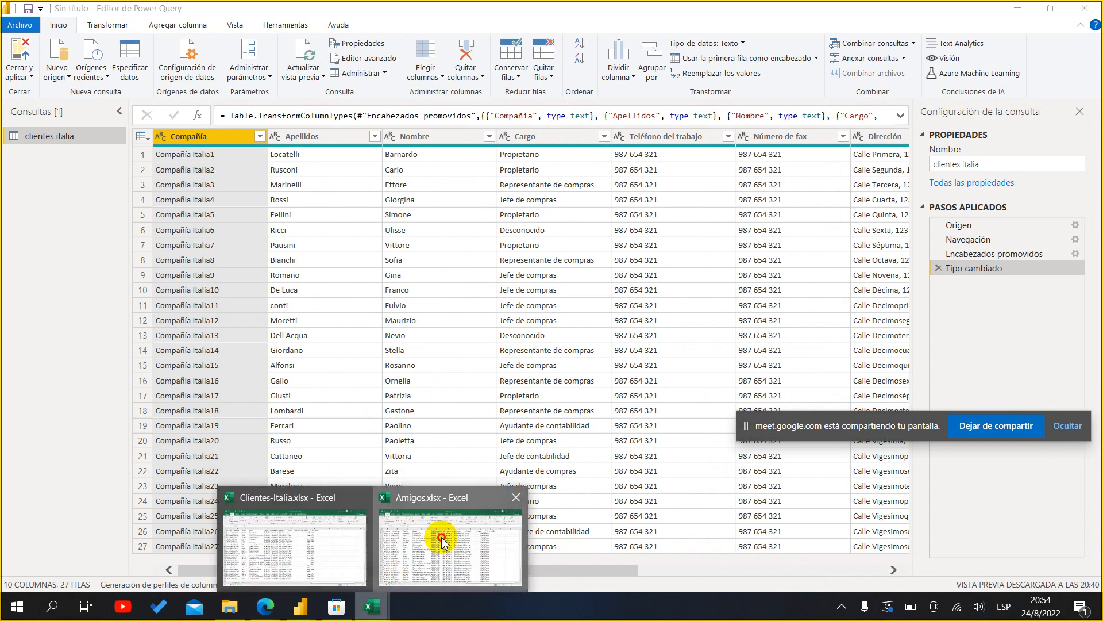
click(442, 532)
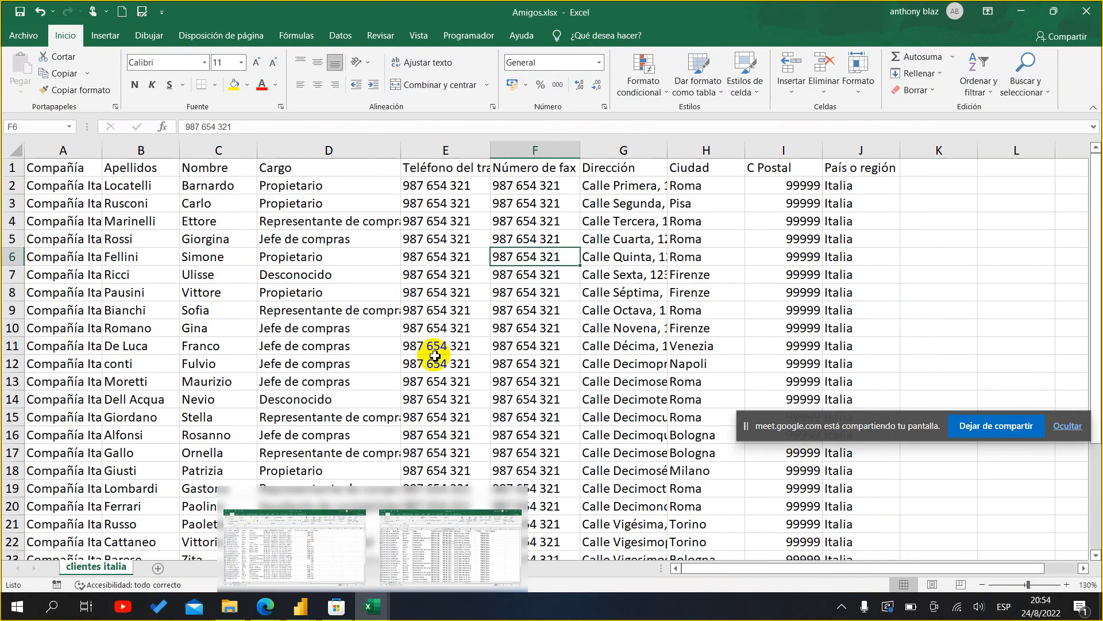
mouse_move(300, 605)
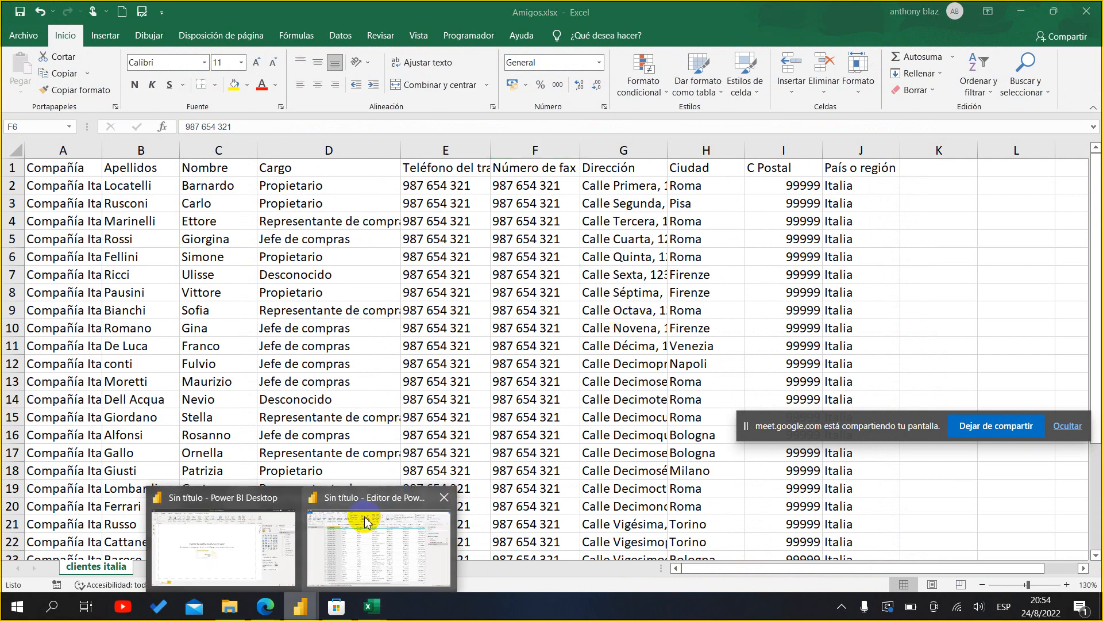
click(352, 539)
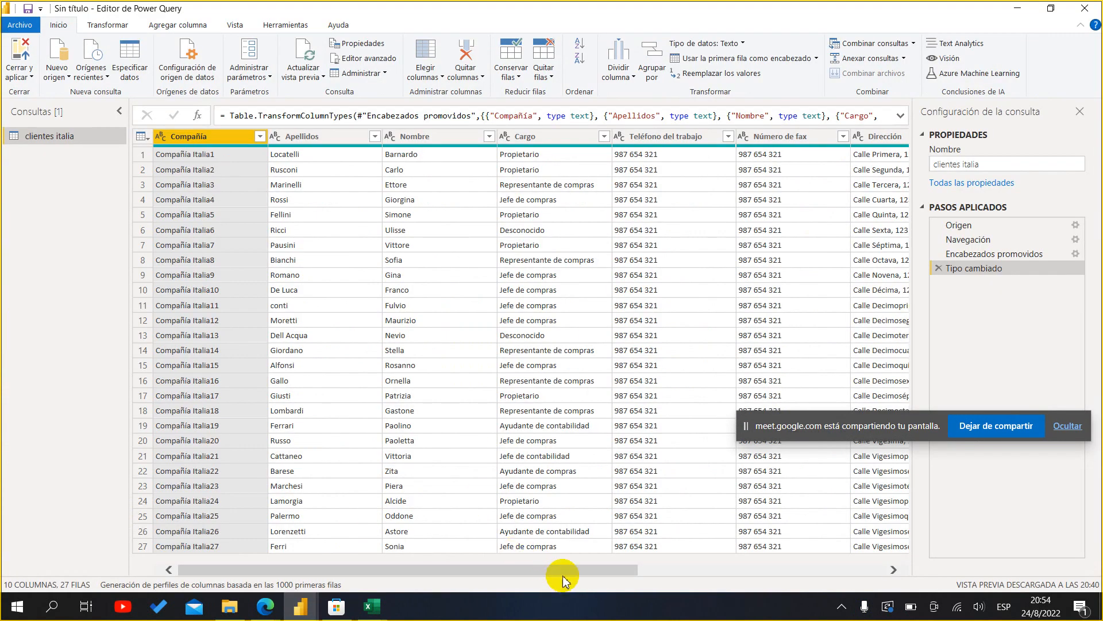
drag(573, 570, 496, 559)
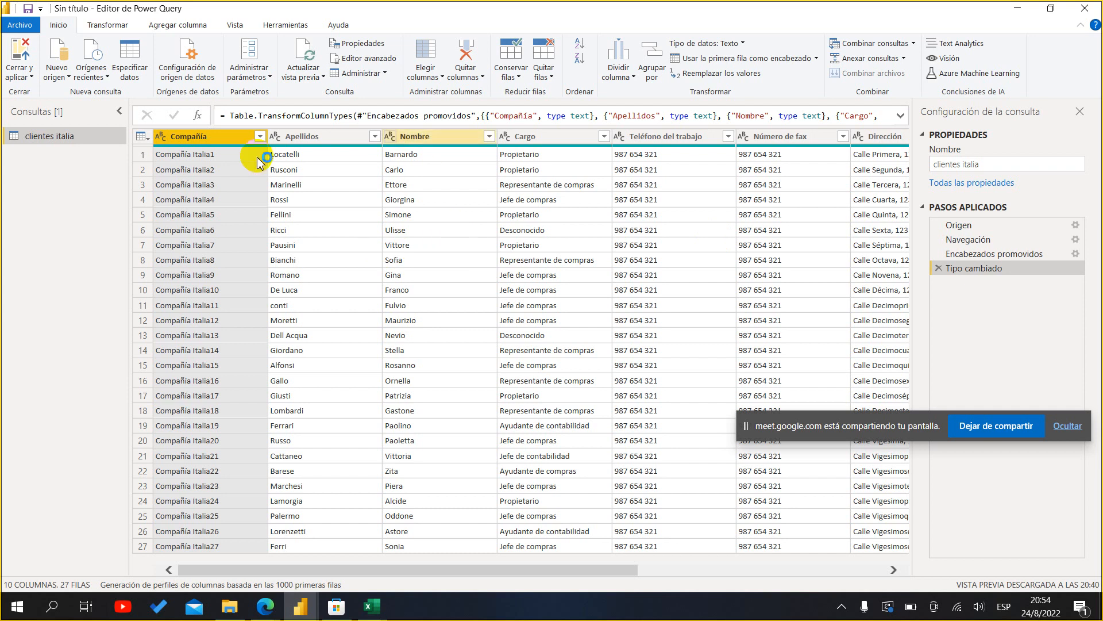
- Examine the formula of the Tipo cambiado step, highlighting its text through the C Postal column's Int64.Type
click(224, 120)
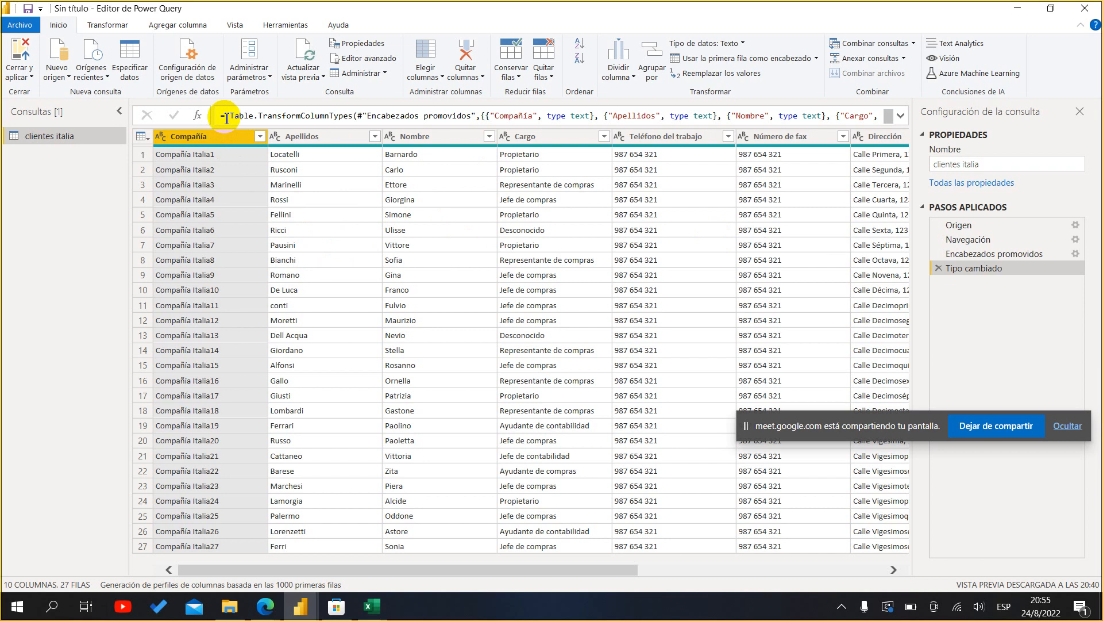
click(223, 119)
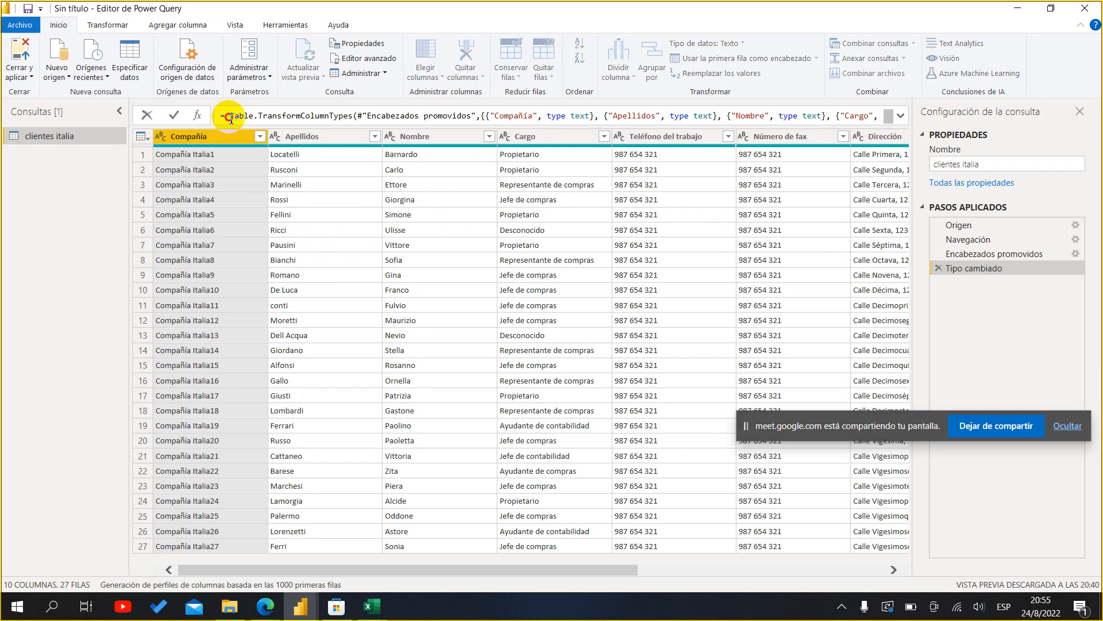
drag(232, 117, 331, 117)
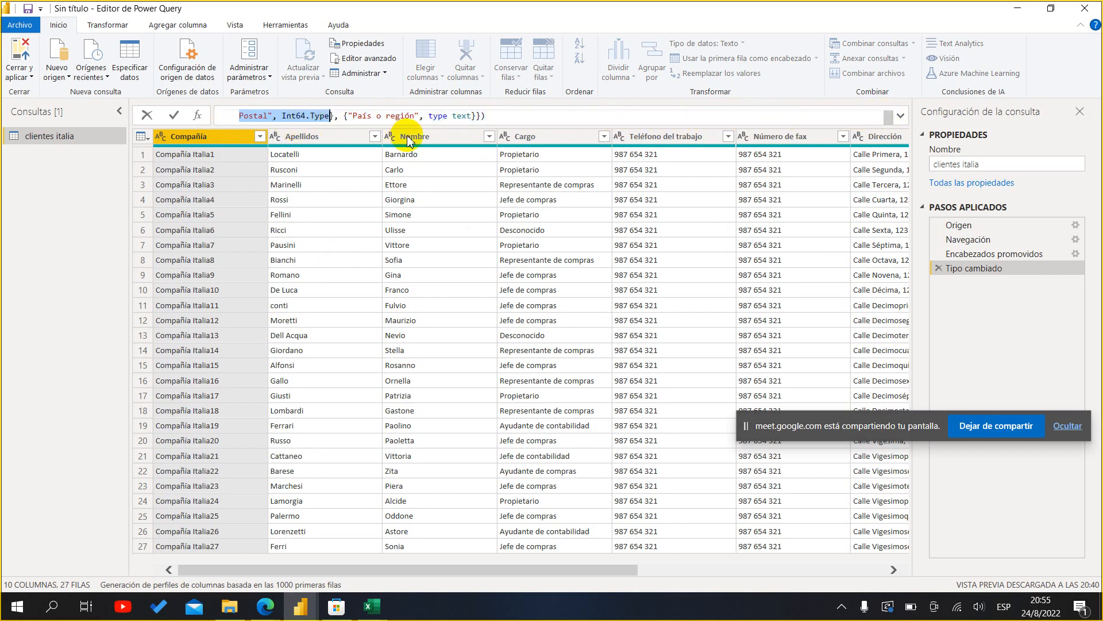
- Exit the Tipo cambiado formula without editing it and view the row 10 Teléfono del trabajo and row 7 Nombre cells in the preview
click(521, 115)
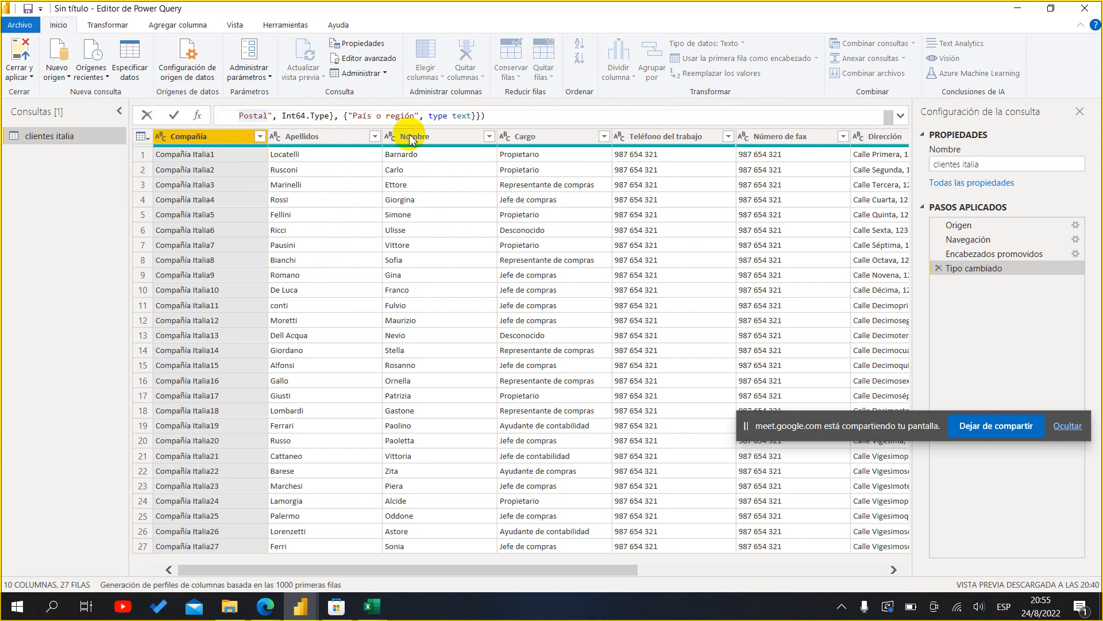
click(525, 118)
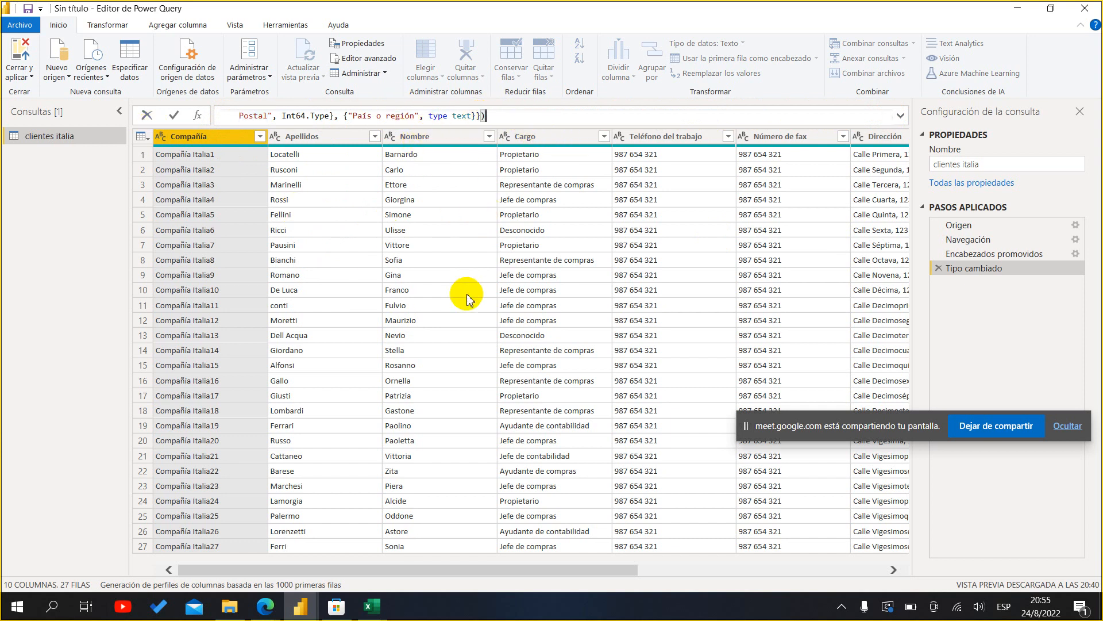
key(Return)
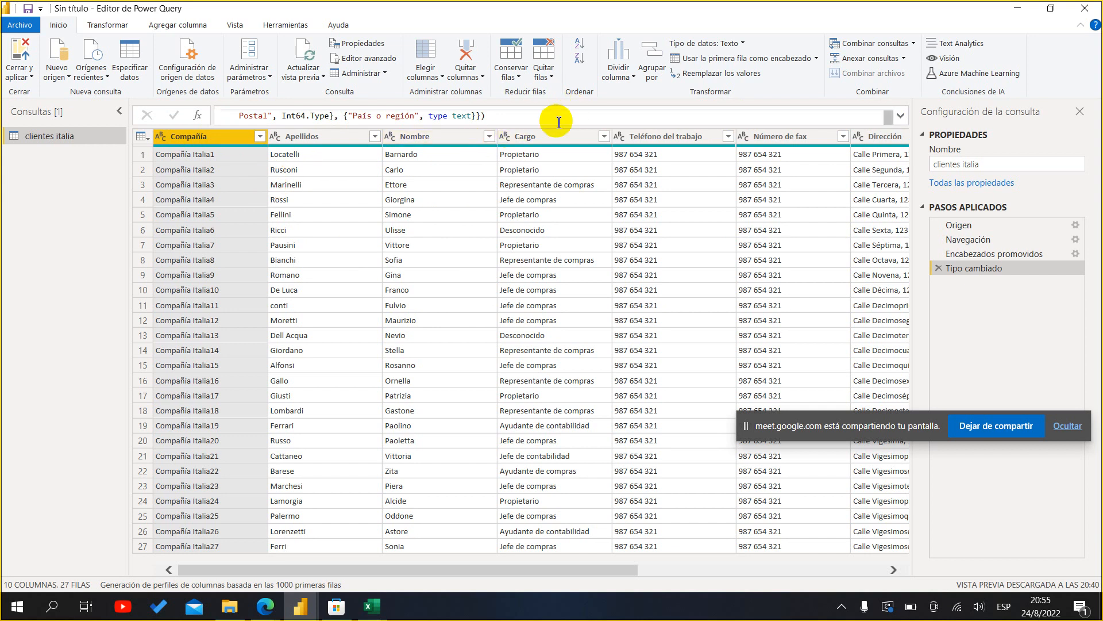
click(533, 118)
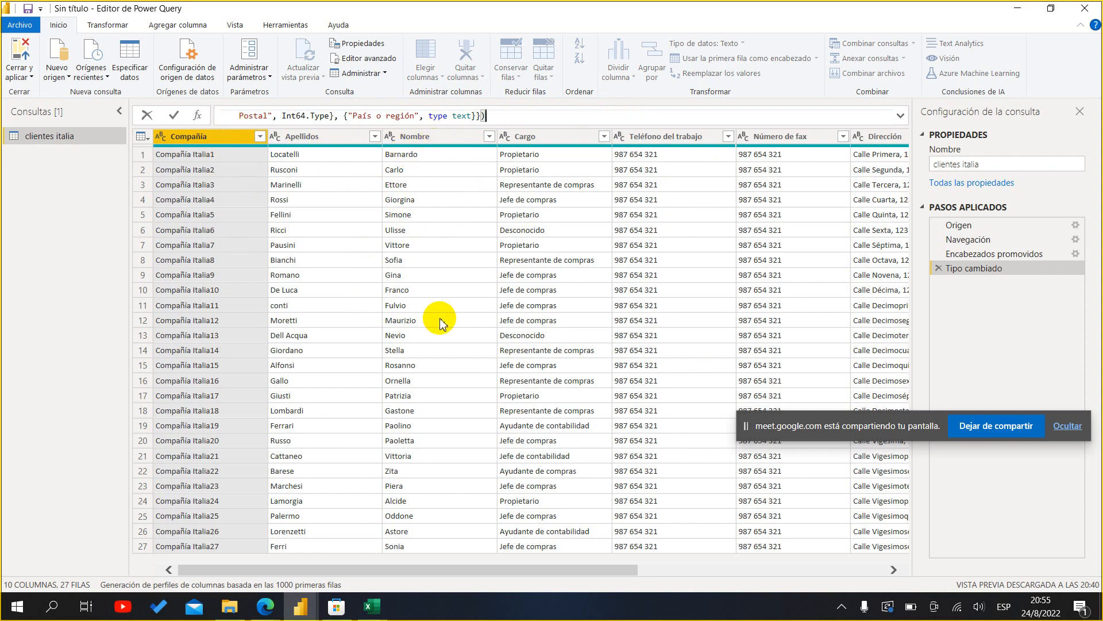
key(Escape)
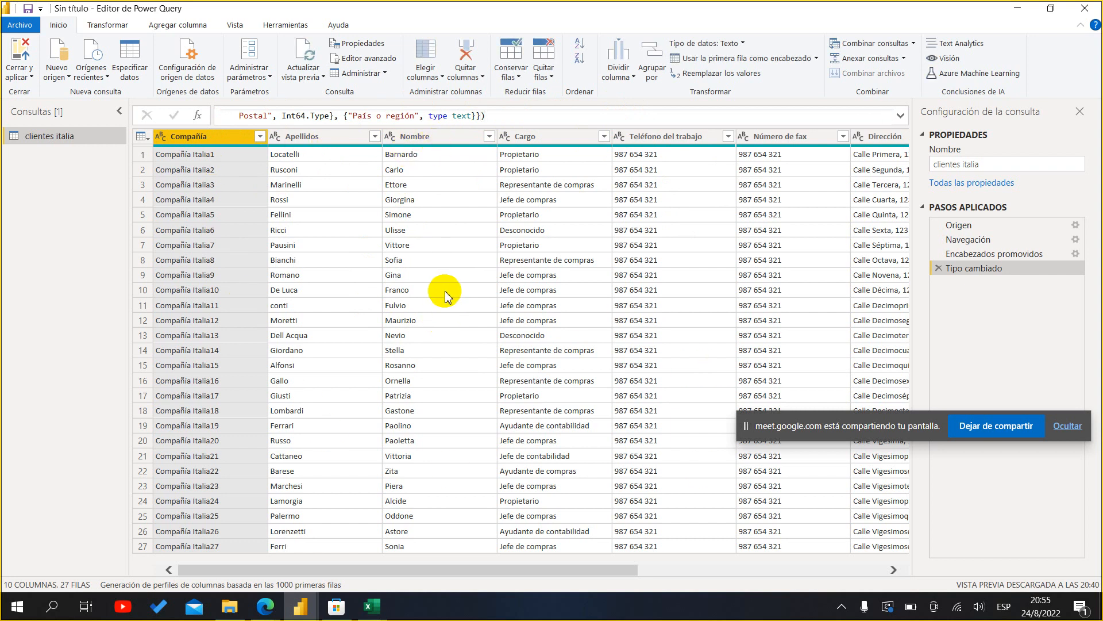
click(664, 292)
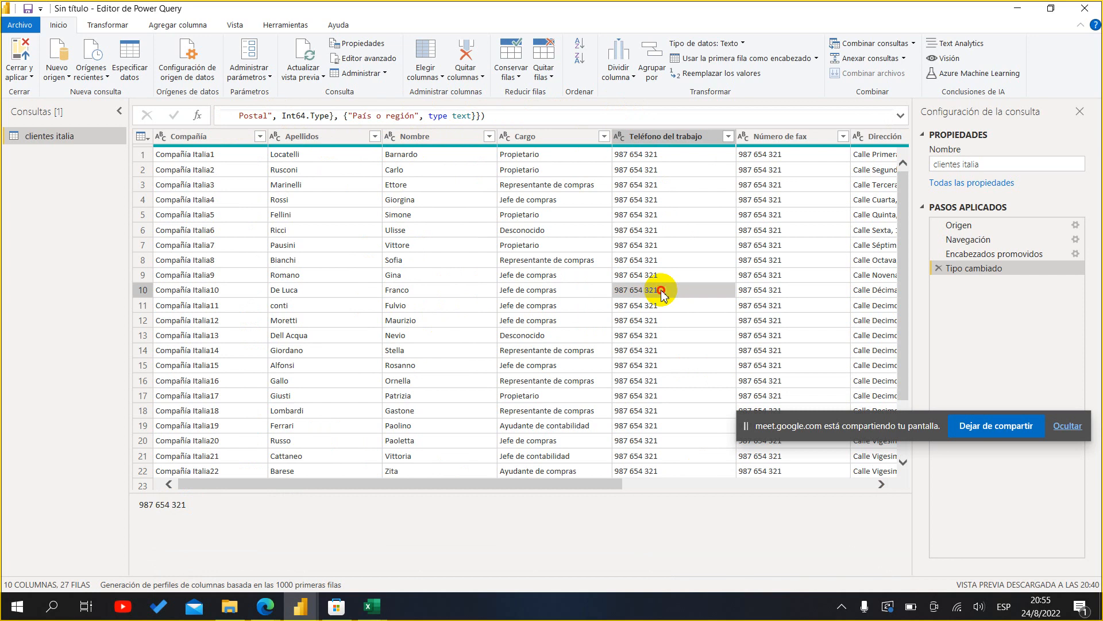
click(492, 247)
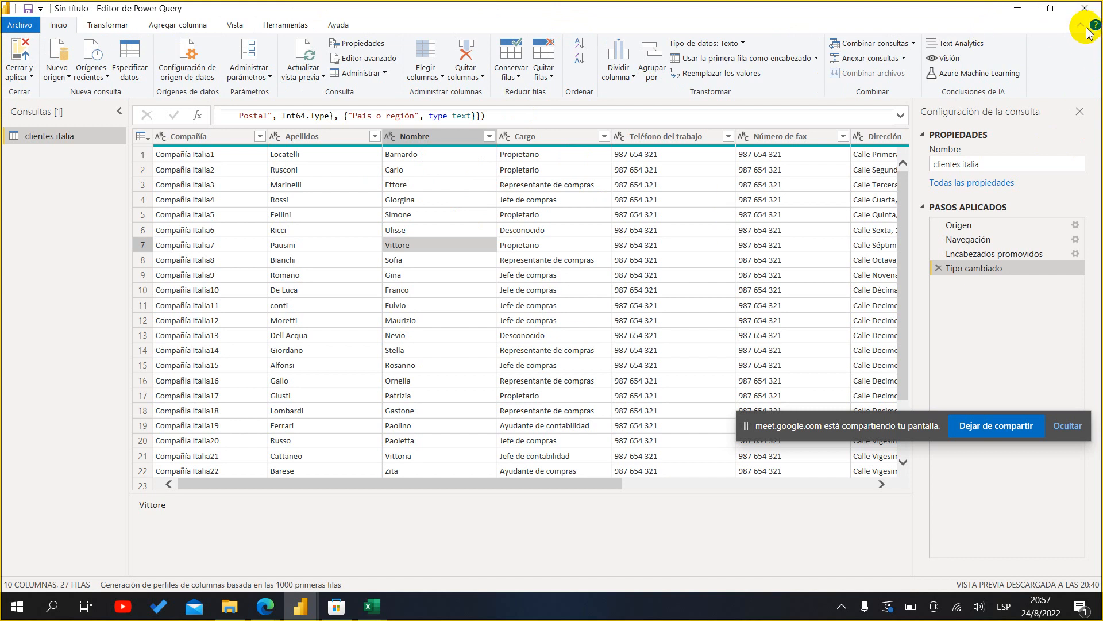
- Restore the Power Query Editor to a smaller window, bring up Power BI Desktop behind it, and close the editor
drag(760, 43, 680, 90)
click(313, 613)
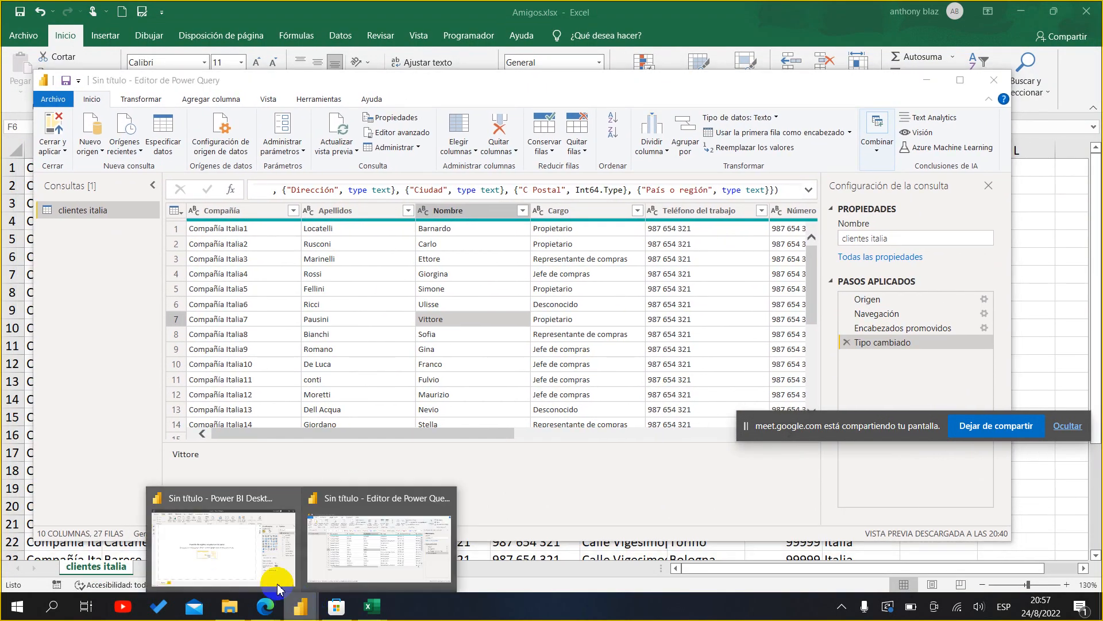
click(278, 556)
click(297, 616)
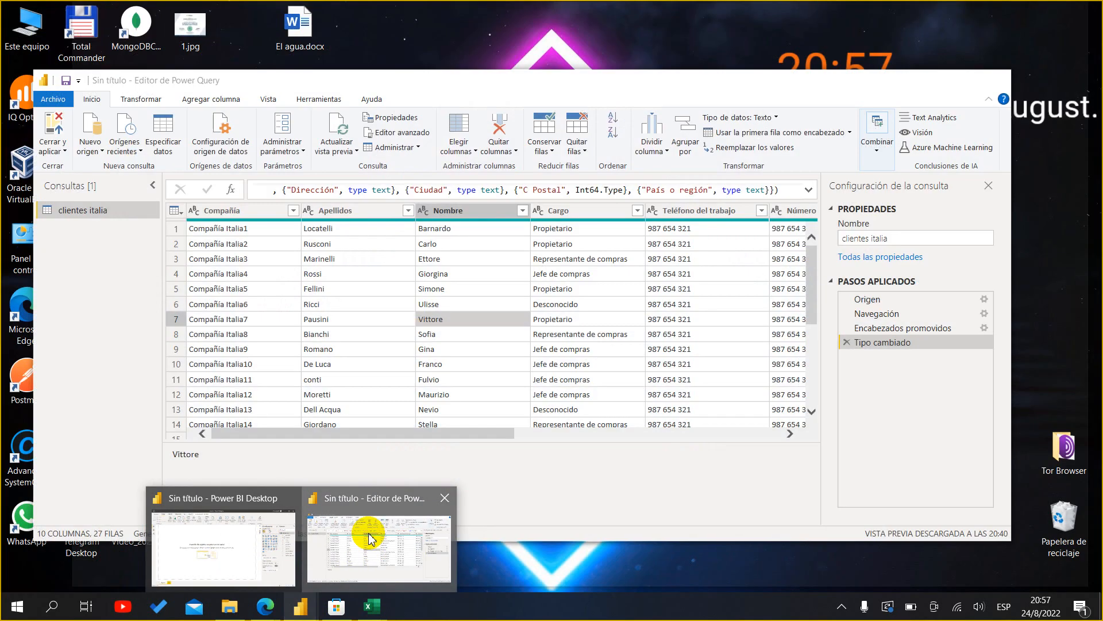
click(365, 536)
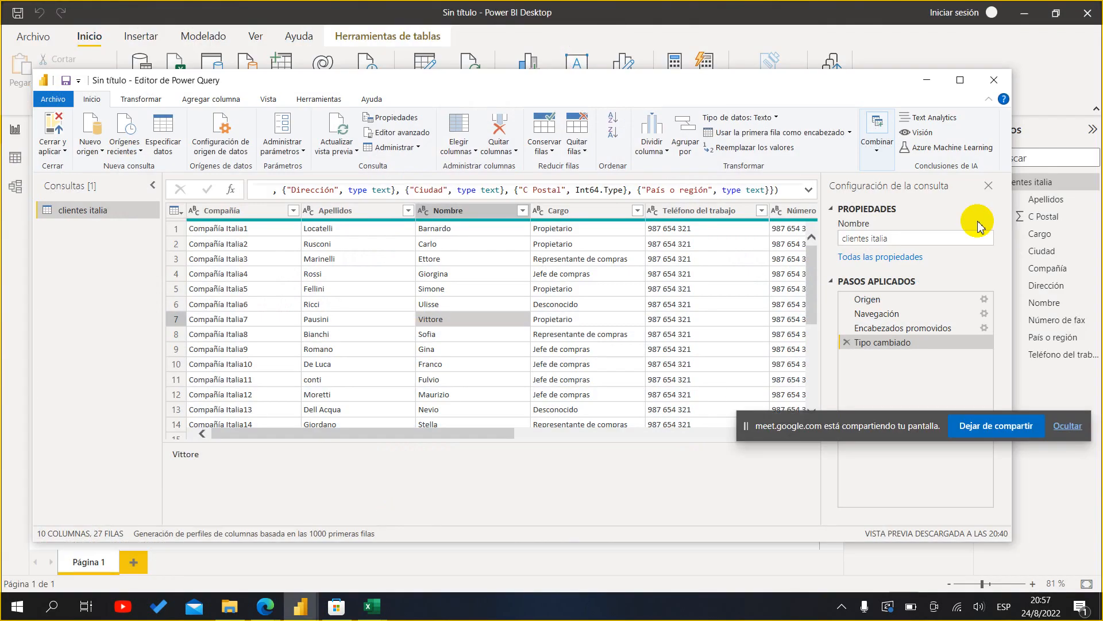
click(1001, 88)
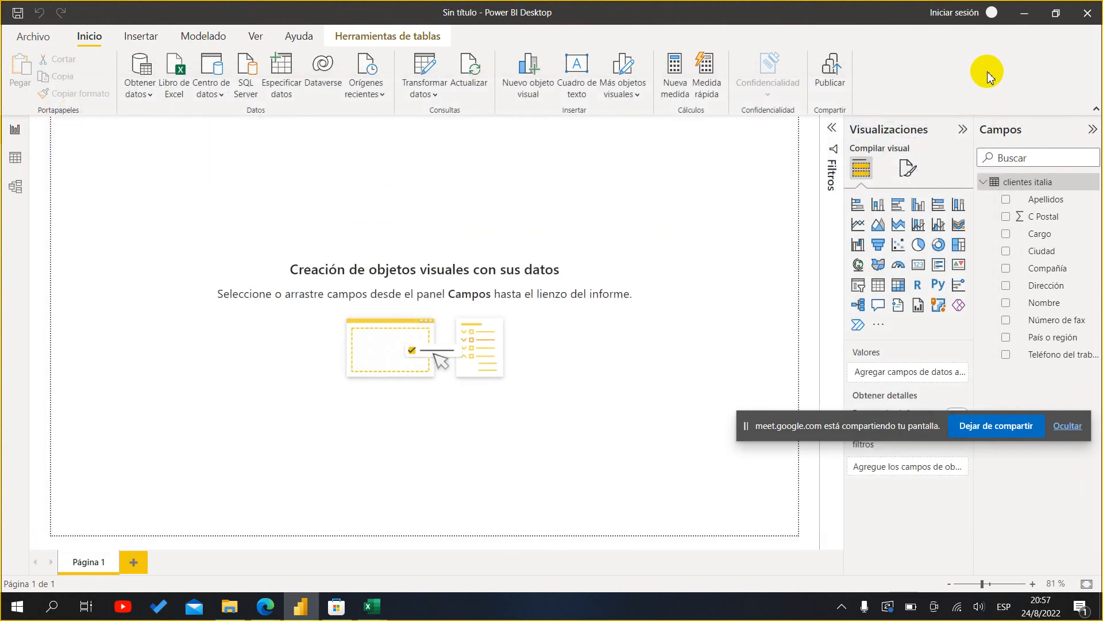
- Save the report as a Power BI file named ejercicio1 in the CLASE1 folder
click(17, 12)
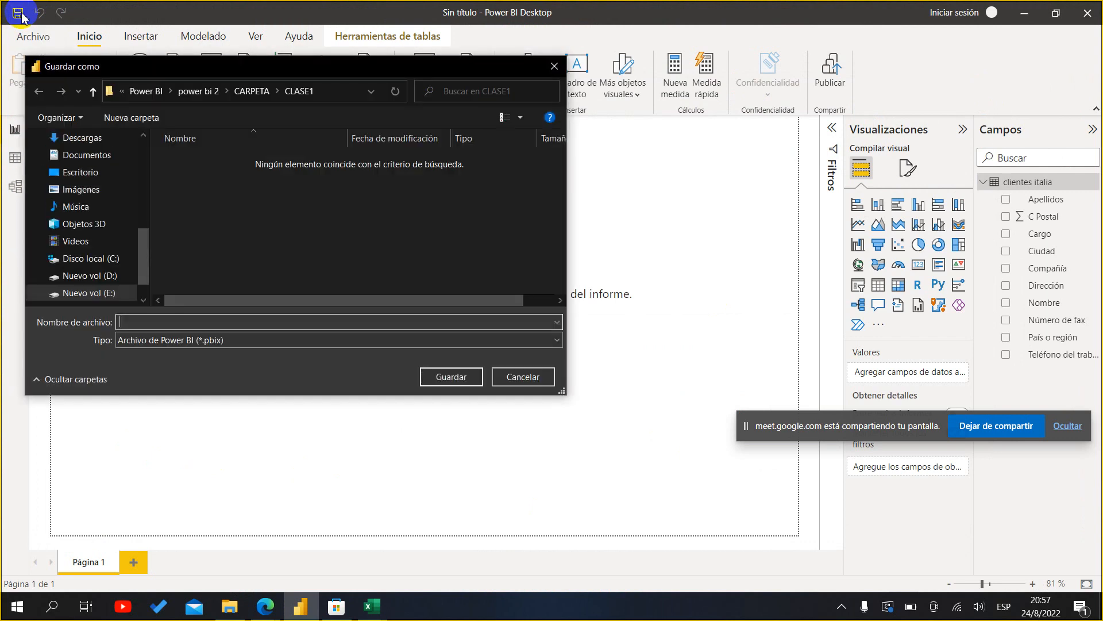
click(300, 323)
text(ejercicio1)
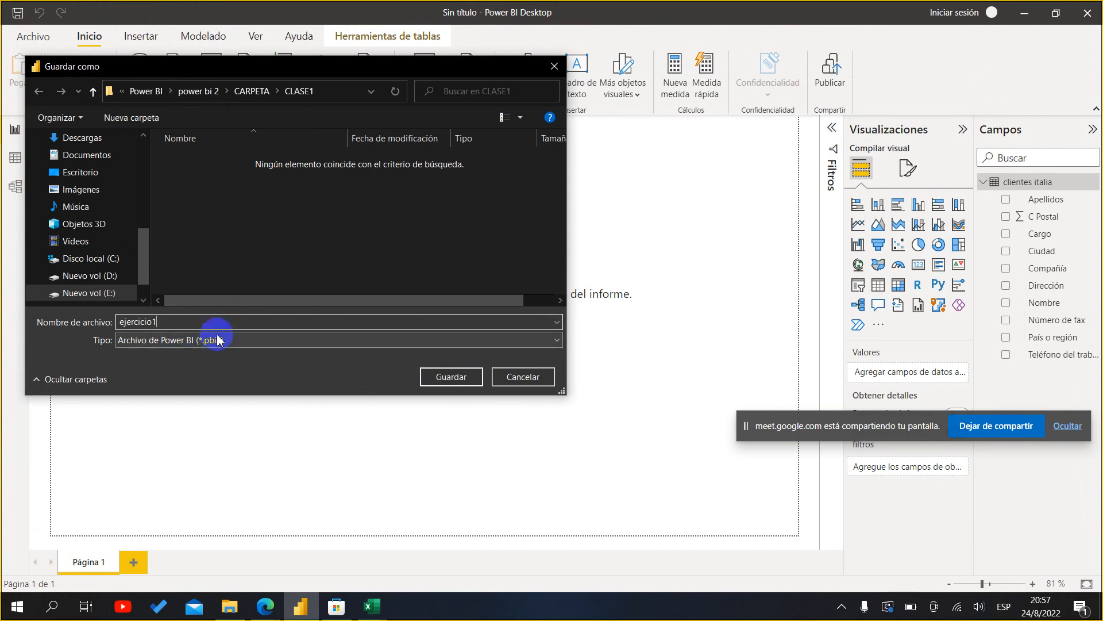
click(452, 376)
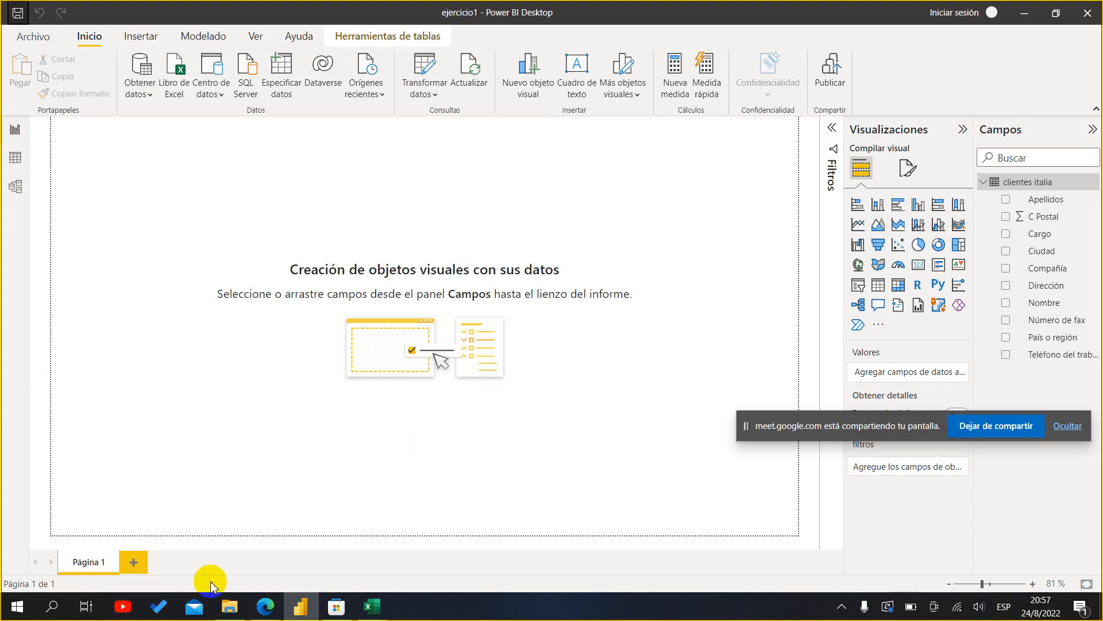
- Check the ejercicio1.pbix file in the CLASE1 folder in File Explorer and return to Power BI Desktop
click(229, 606)
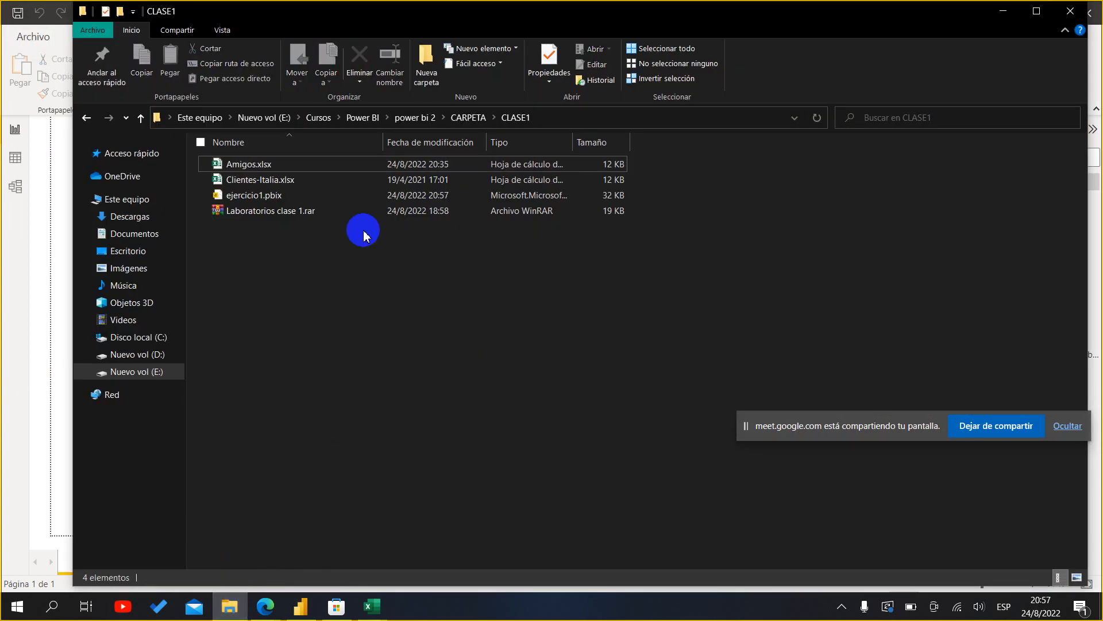
click(285, 205)
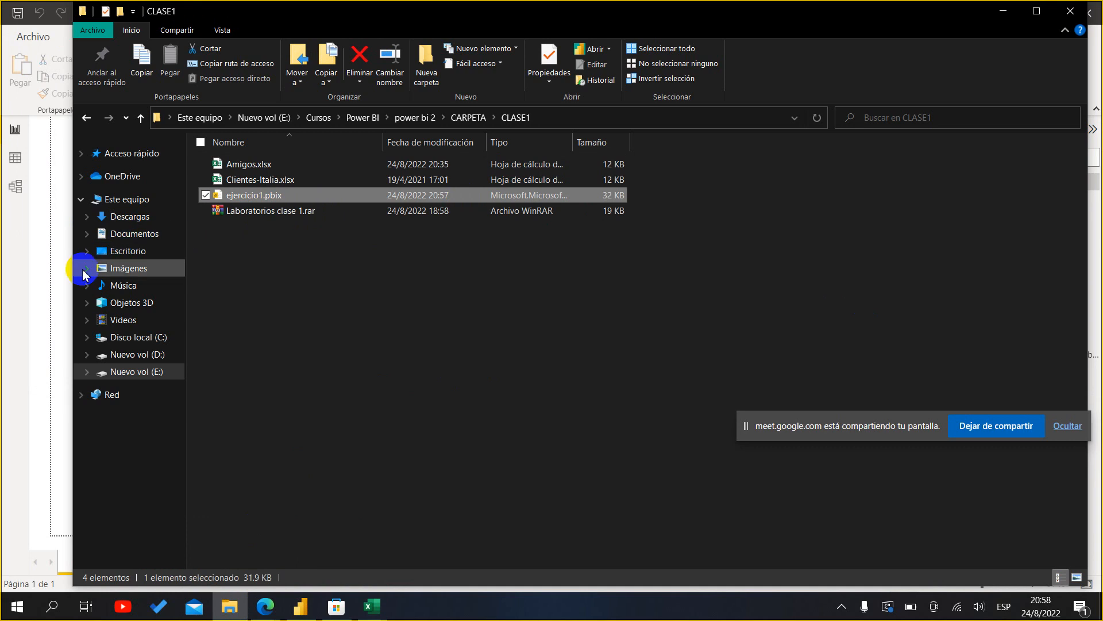
click(61, 247)
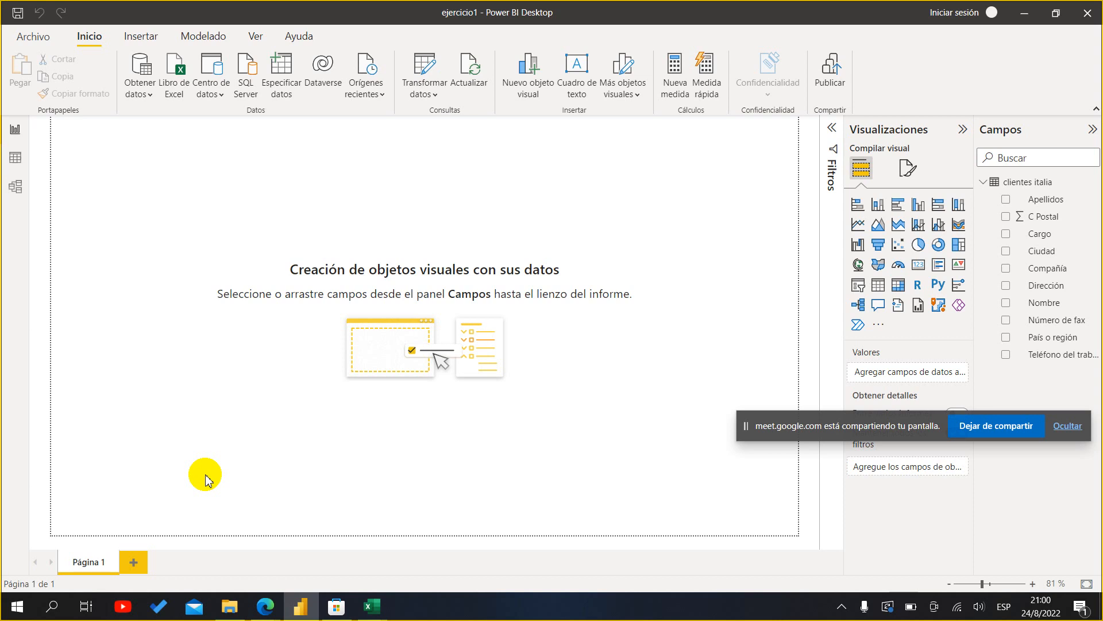
- Stop sharing the screen, switch to the Google Meet meeting in the Edge browser, and leave the call
click(1007, 426)
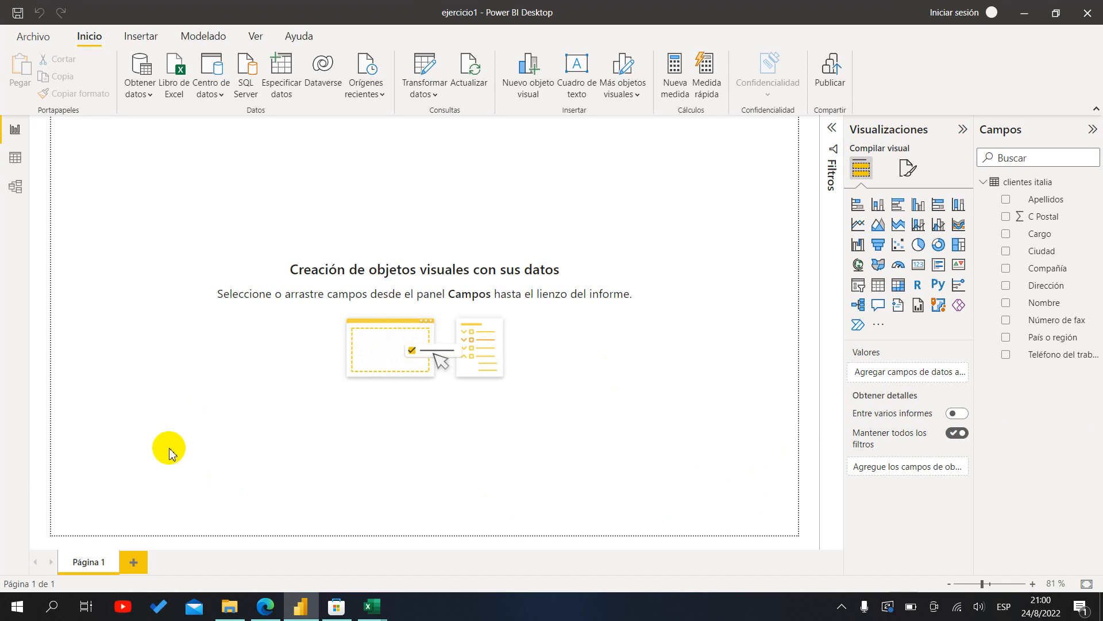
click(266, 606)
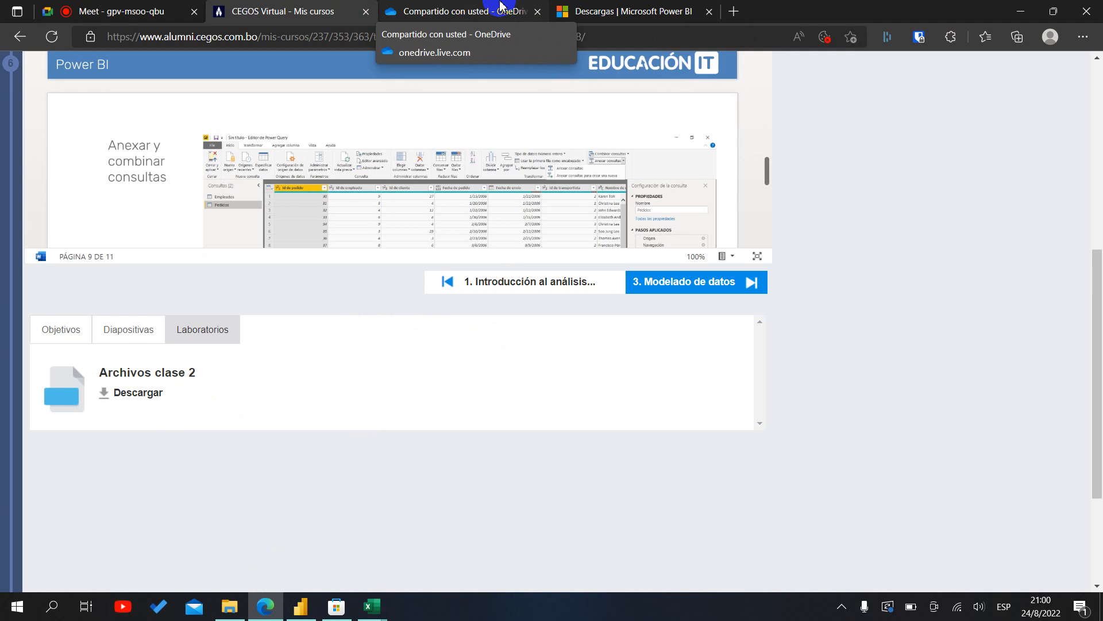
click(120, 11)
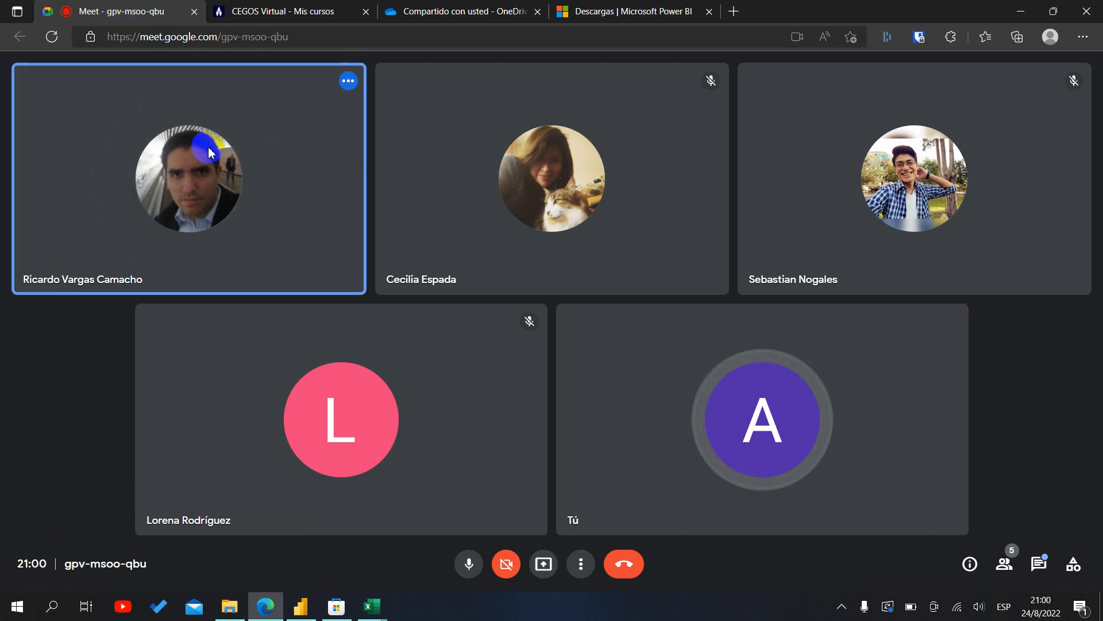
mouse_move(210, 156)
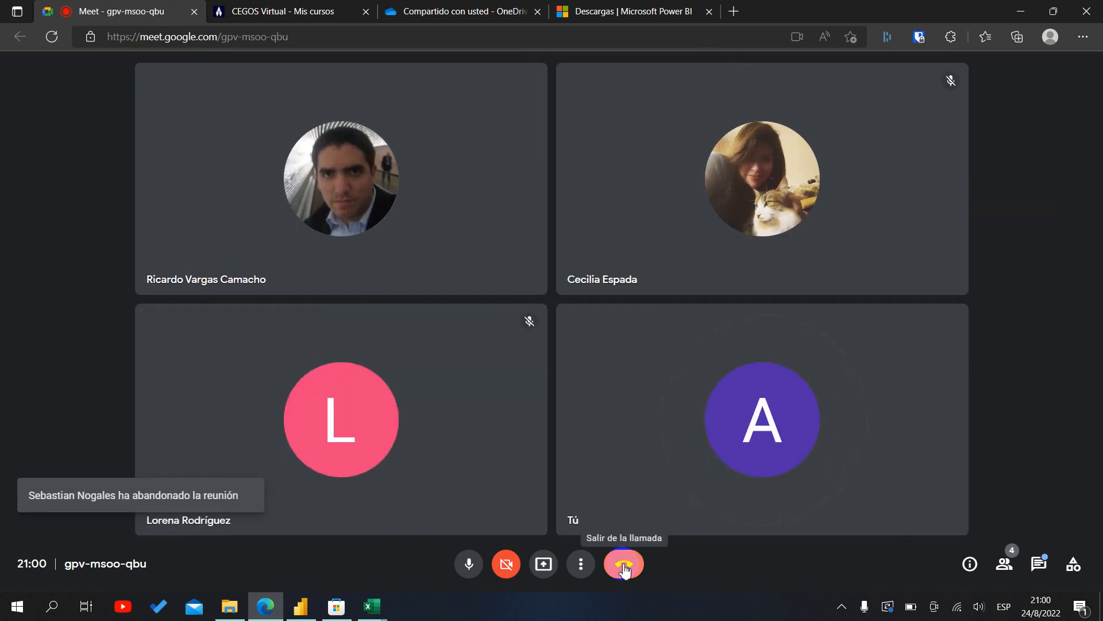
click(625, 567)
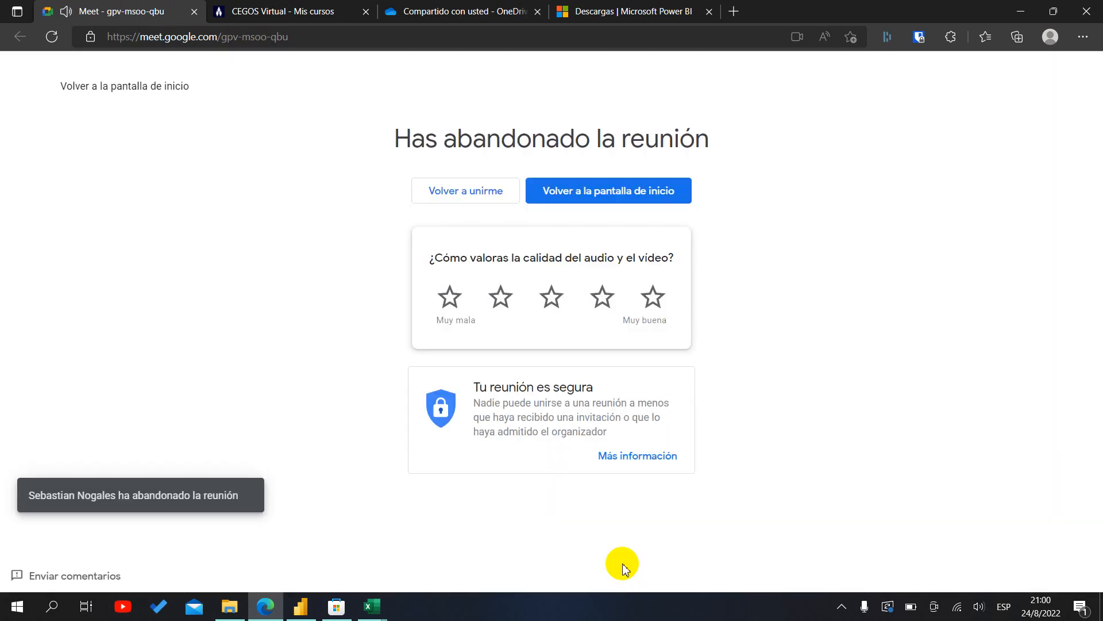